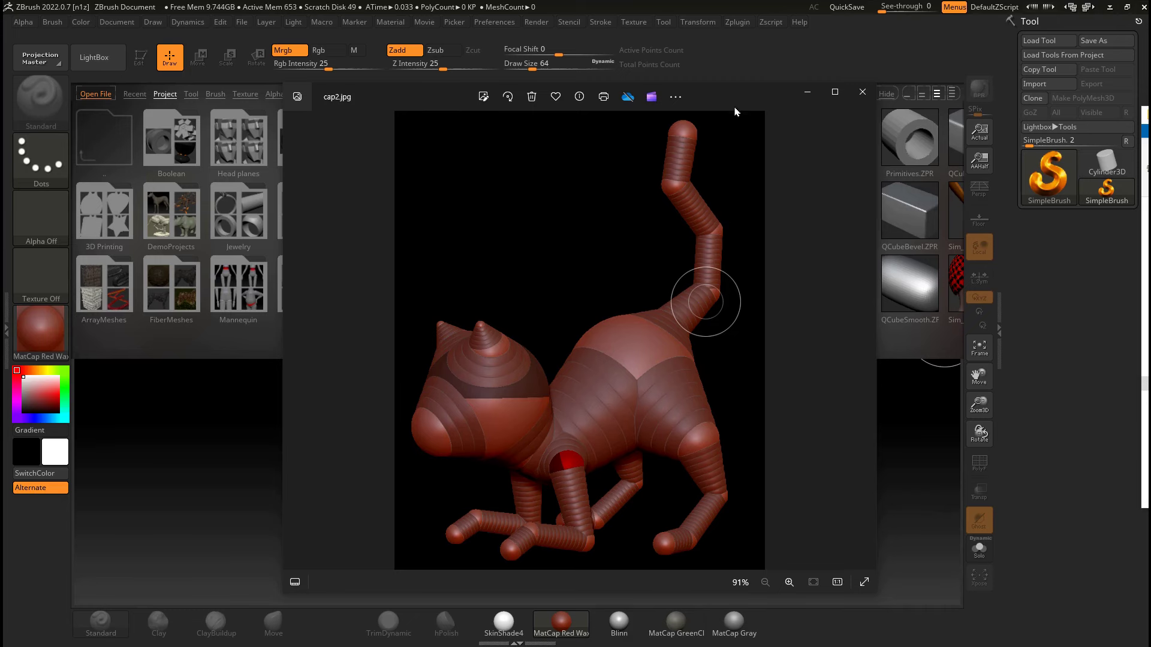
# - Close the cap2.jpg reference image and hide the LightBox project browser
pyautogui.moveTo(735, 100); pyautogui.dragTo(683, 100)
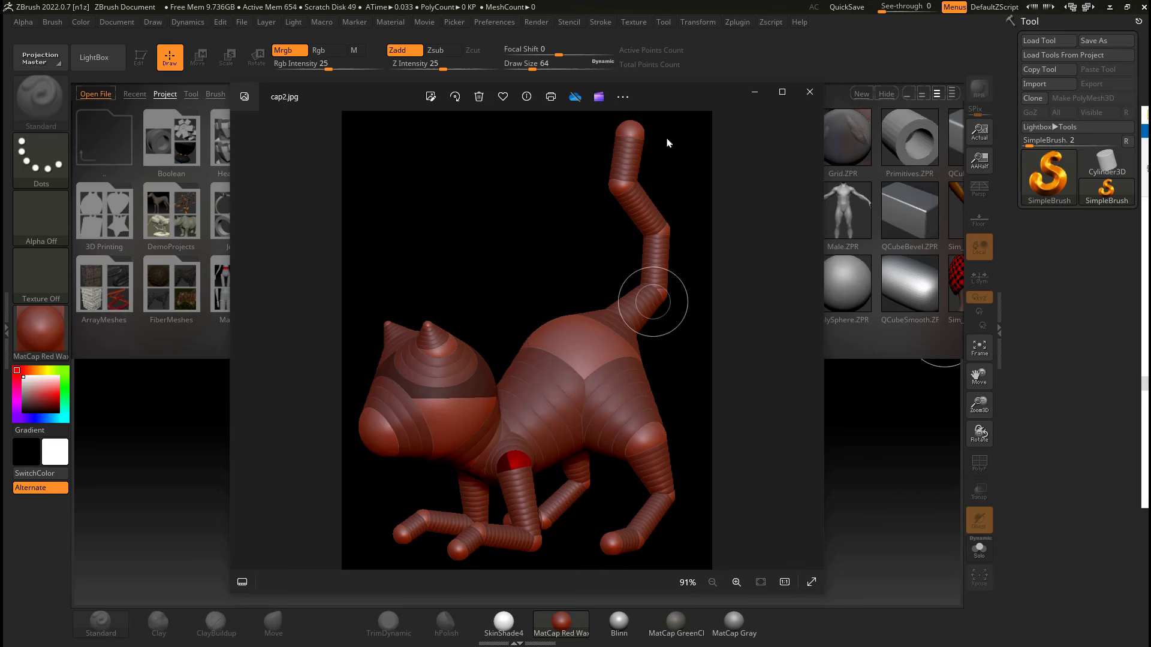
pyautogui.moveTo(659, 95); pyautogui.dragTo(723, 88)
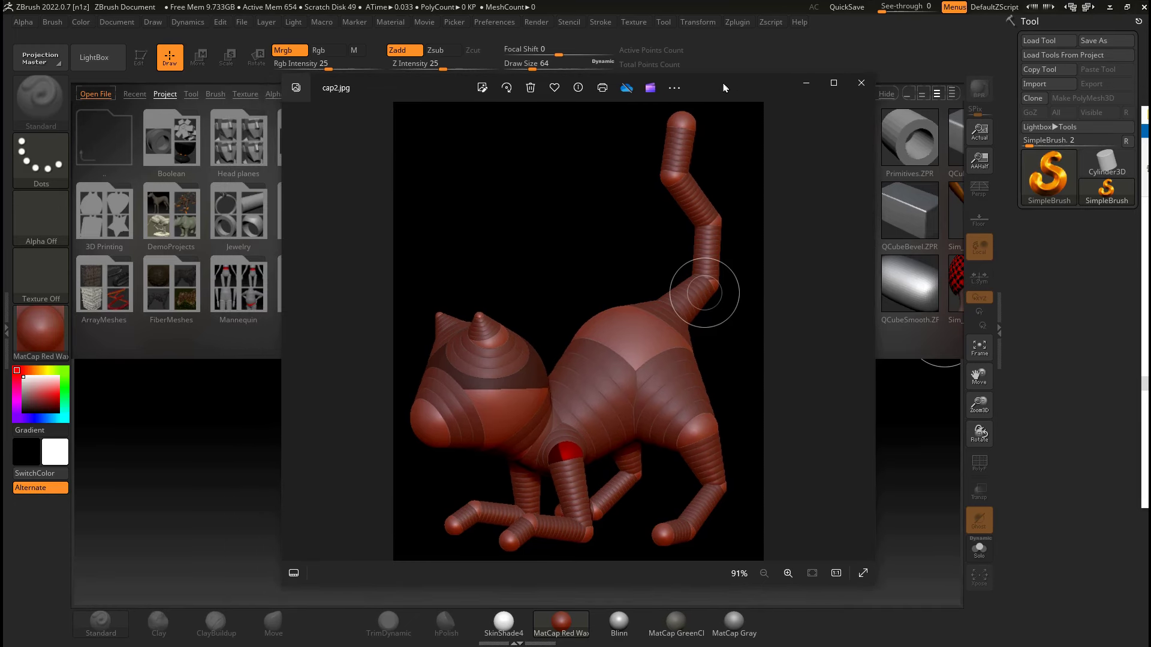
pyautogui.click(862, 84)
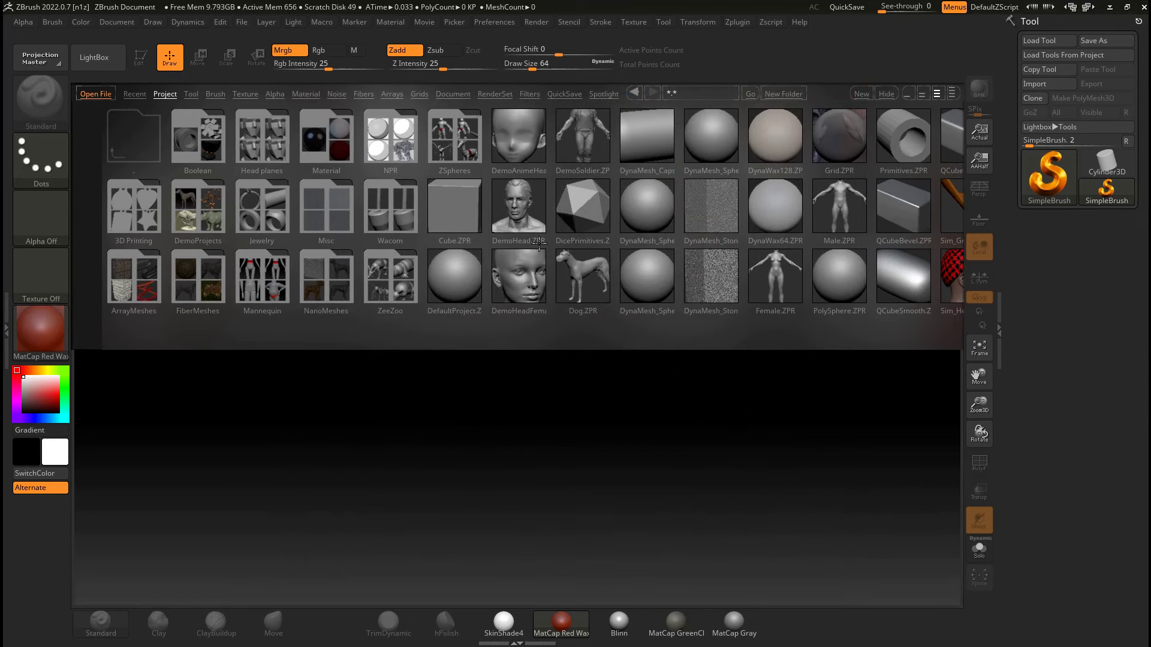
pyautogui.moveTo(865, 312); pyautogui.dragTo(514, 203)
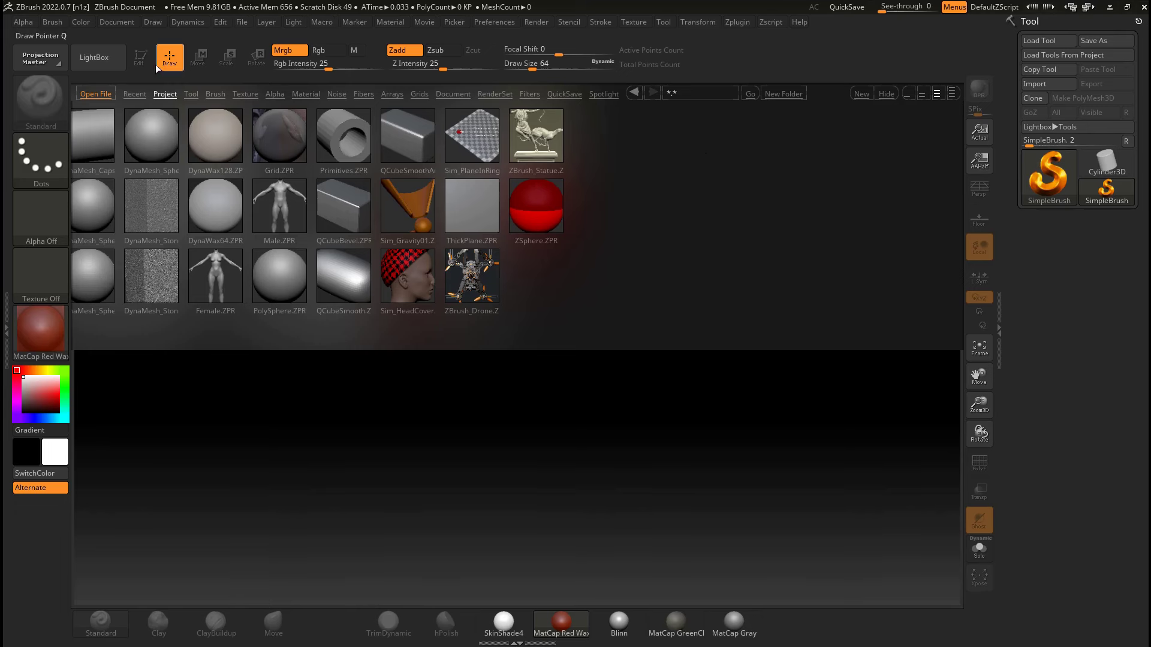
pyautogui.click(94, 57)
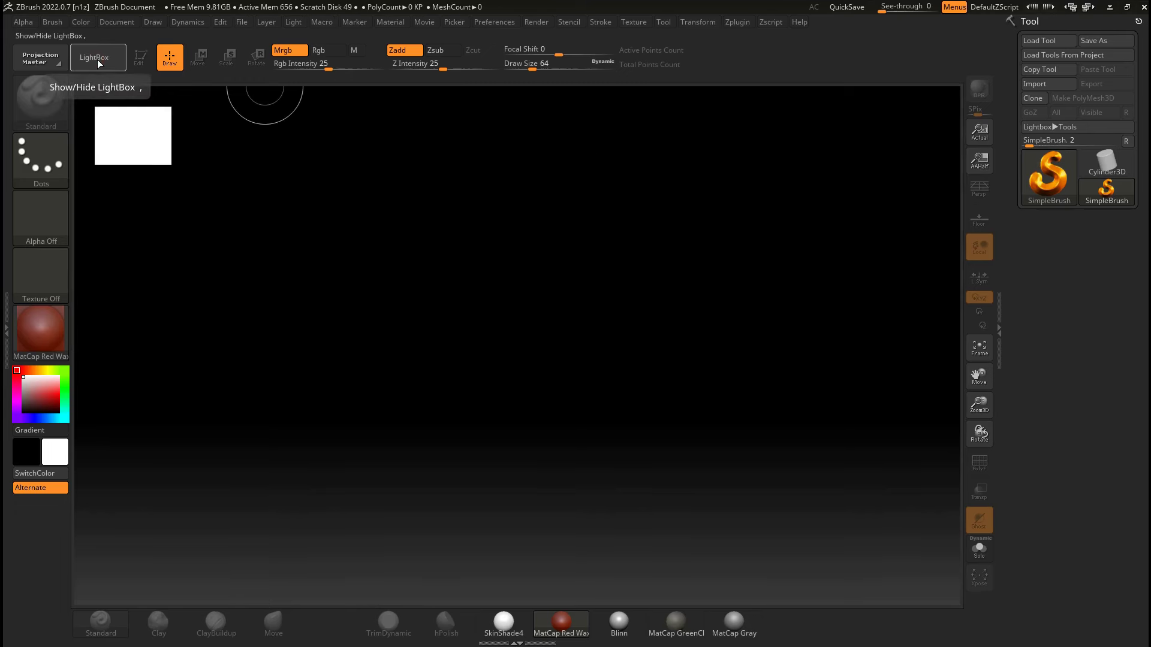
# - Draw a single ZSphere near the centre of the canvas and switch it to Edit mode
pyautogui.click(1048, 182)
pyautogui.click(1056, 184)
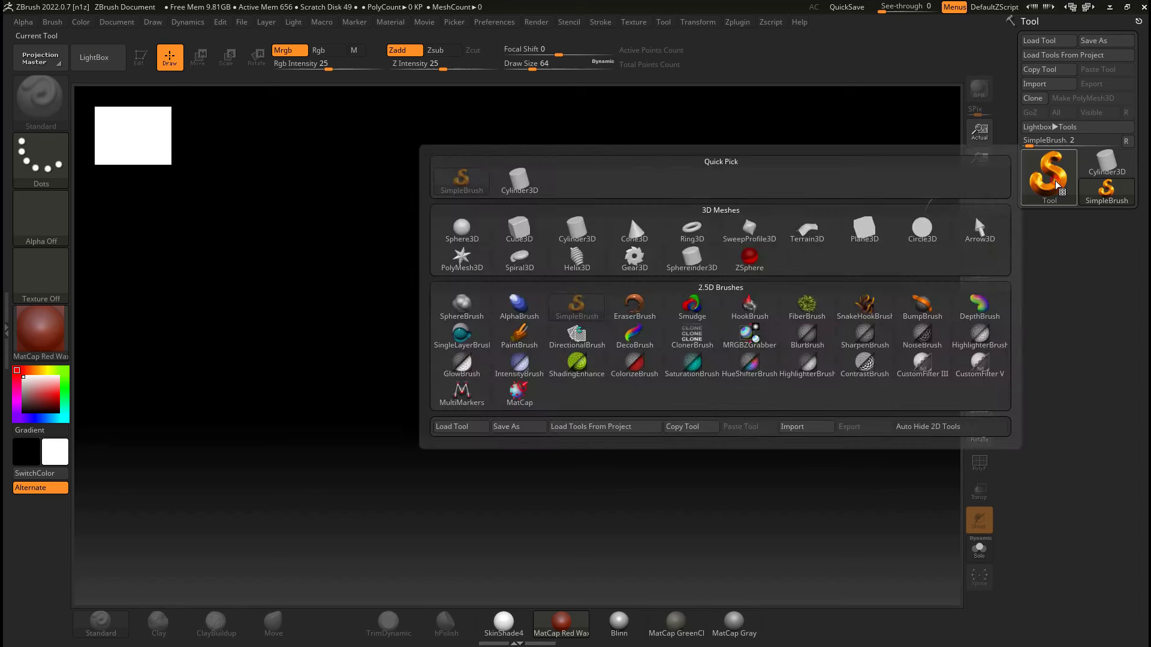
pyautogui.moveTo(733, 272)
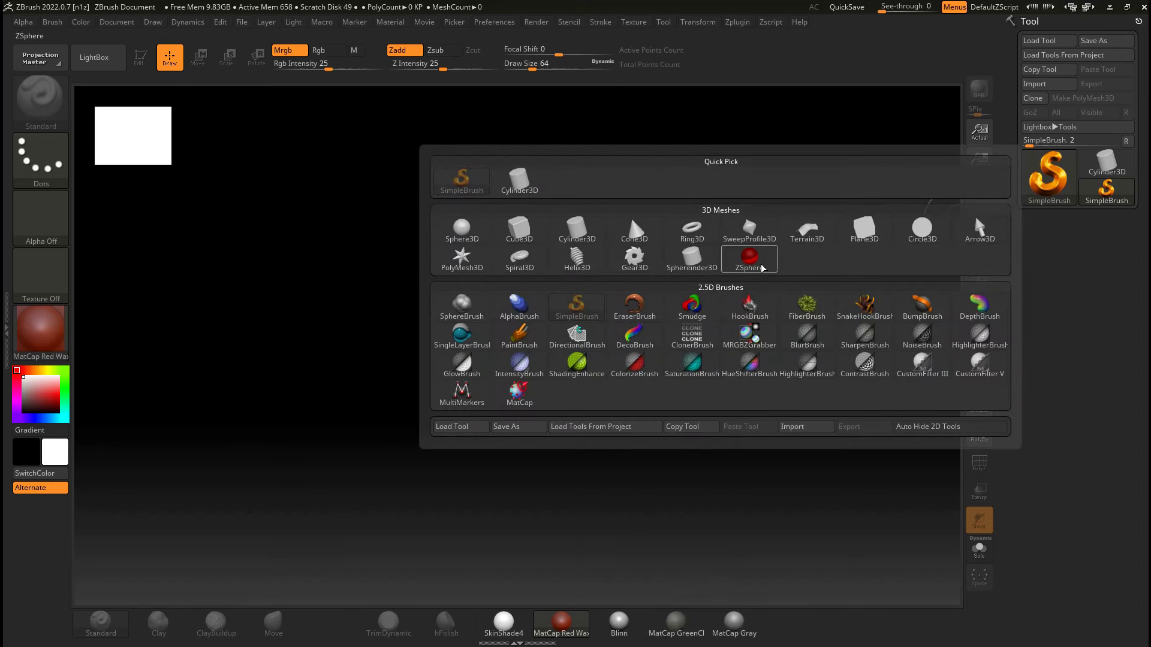
pyautogui.click(749, 259)
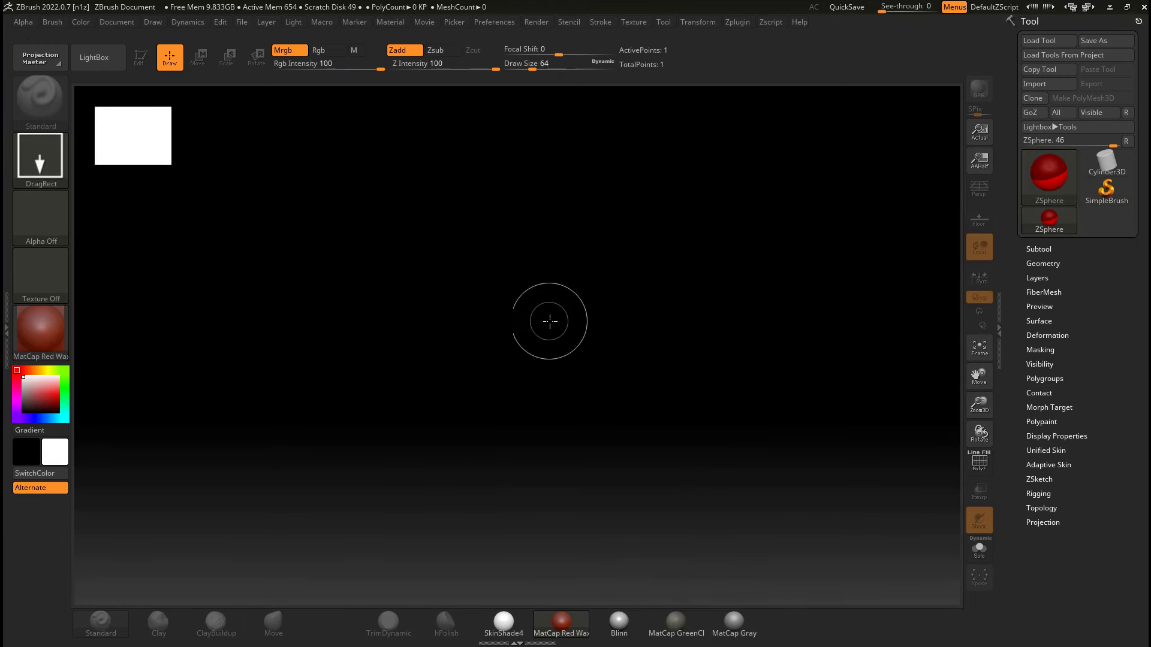
pyautogui.moveTo(537, 298)
pyautogui.mouseDown()
pyautogui.moveTo(651, 473)
pyautogui.moveTo(612, 429)
pyautogui.moveTo(681, 515)
pyautogui.moveTo(659, 491)
pyautogui.mouseUp()
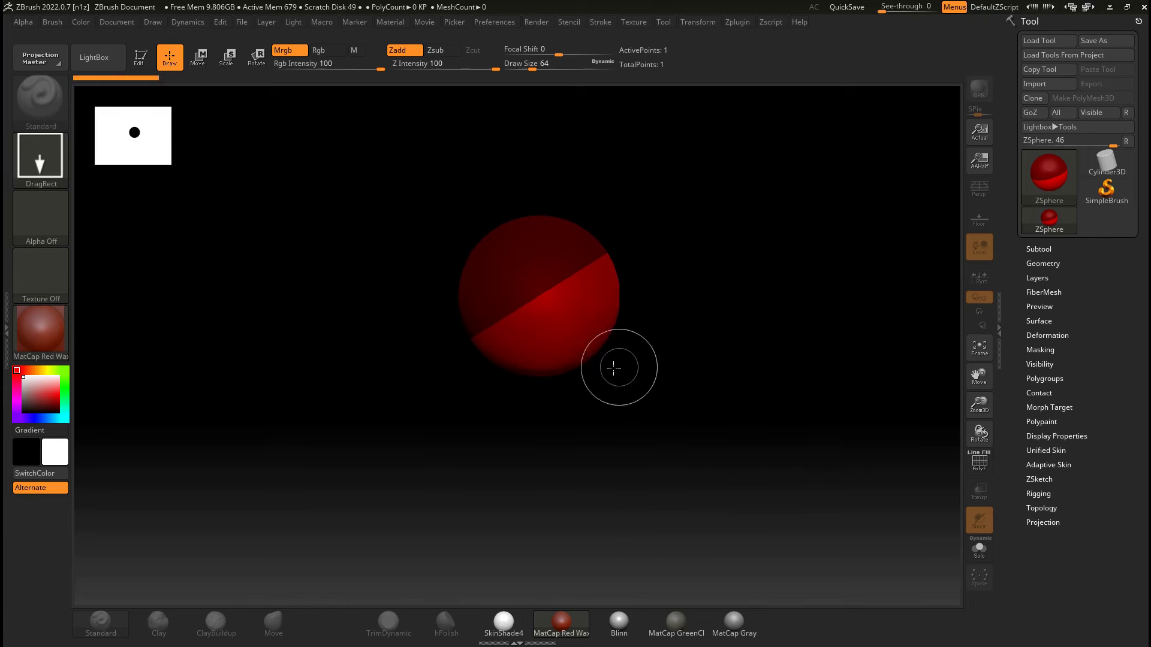
pyautogui.click(142, 60)
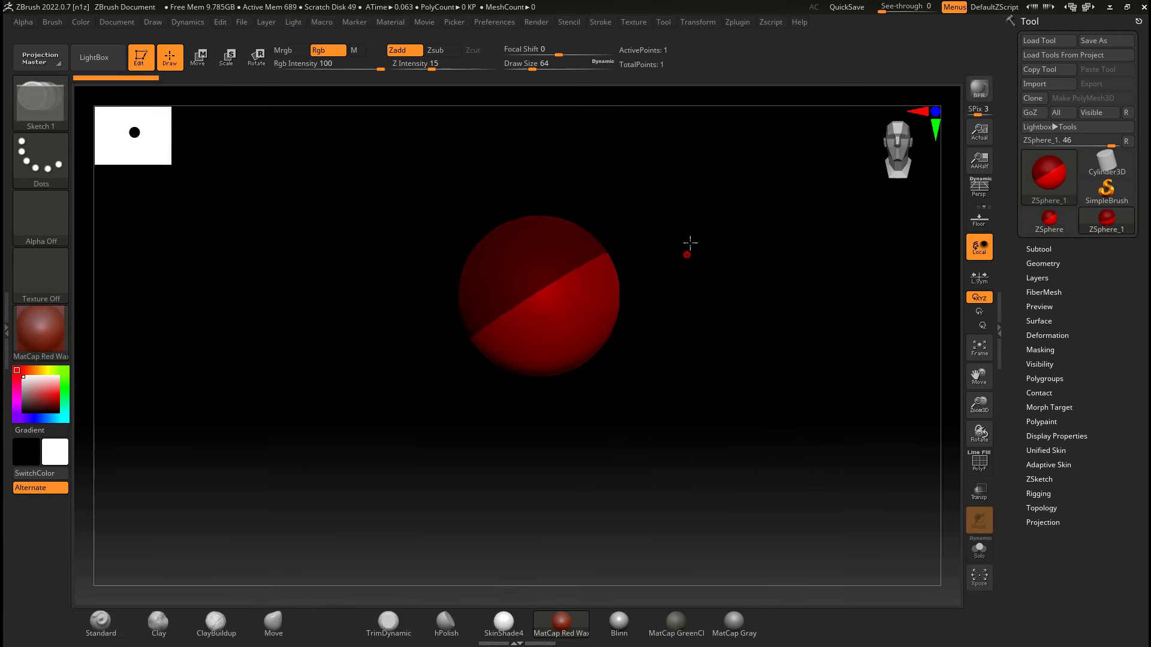
# - Add a child ZSphere to the first sphere and move it sideways to form one long segment
pyautogui.moveTo(690, 242)
pyautogui.mouseDown()
pyautogui.moveTo(714, 279)
pyautogui.moveTo(742, 229)
pyautogui.moveTo(732, 257)
pyautogui.moveTo(667, 244)
pyautogui.mouseUp()
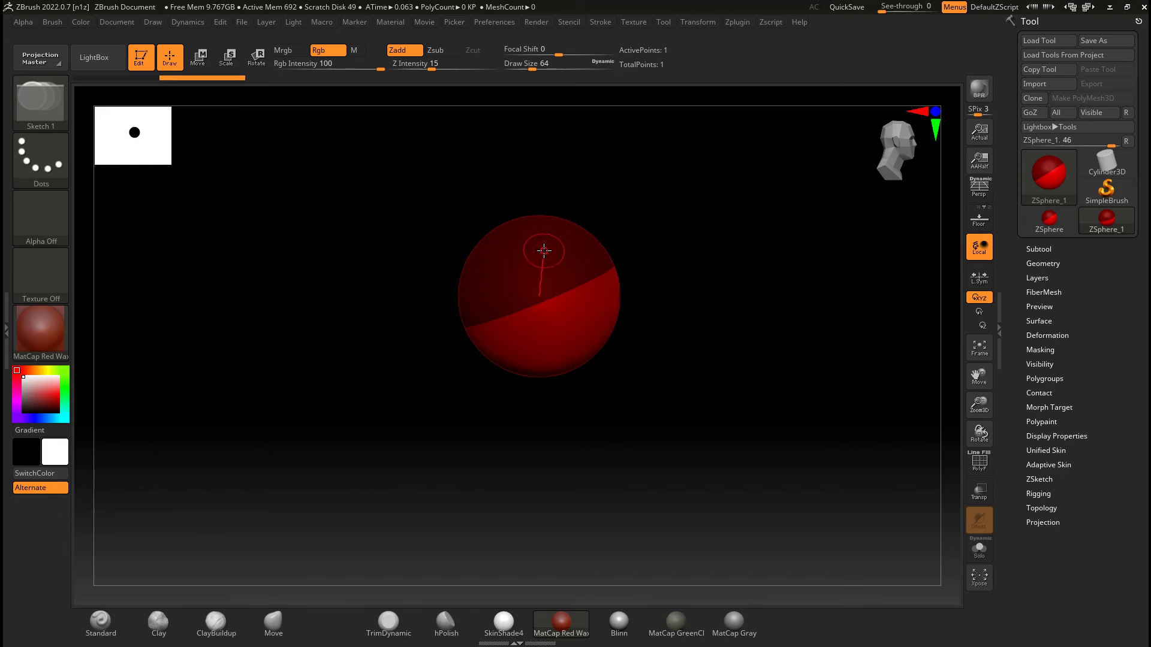
pyautogui.moveTo(546, 256); pyautogui.dragTo(567, 296)
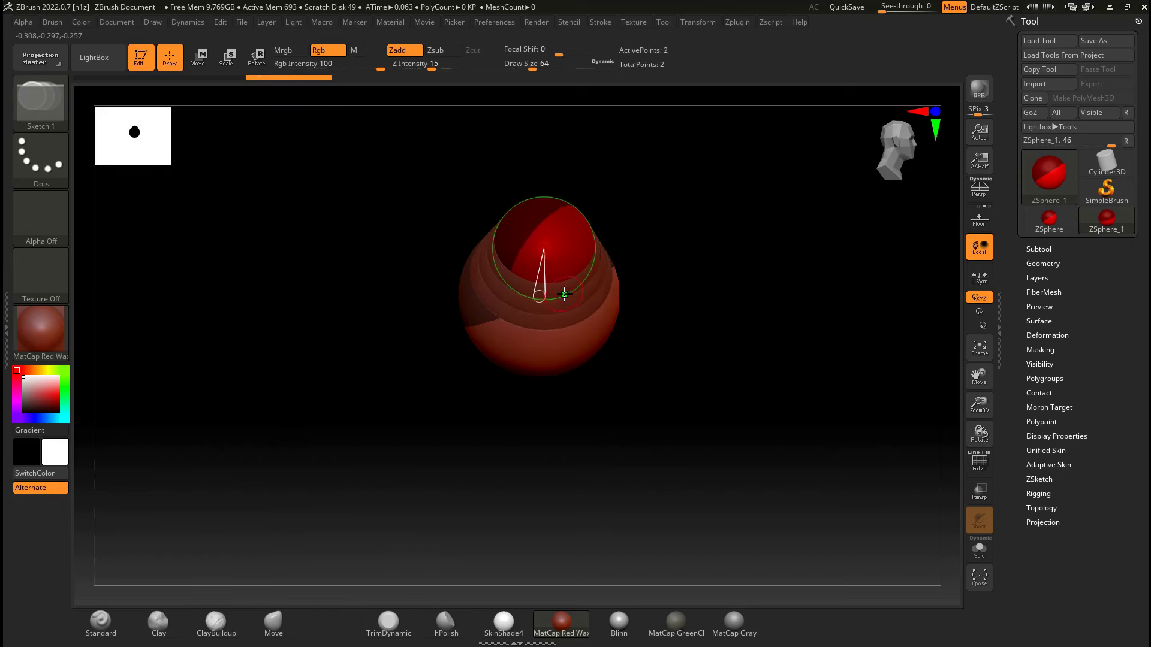
pyautogui.click(198, 57)
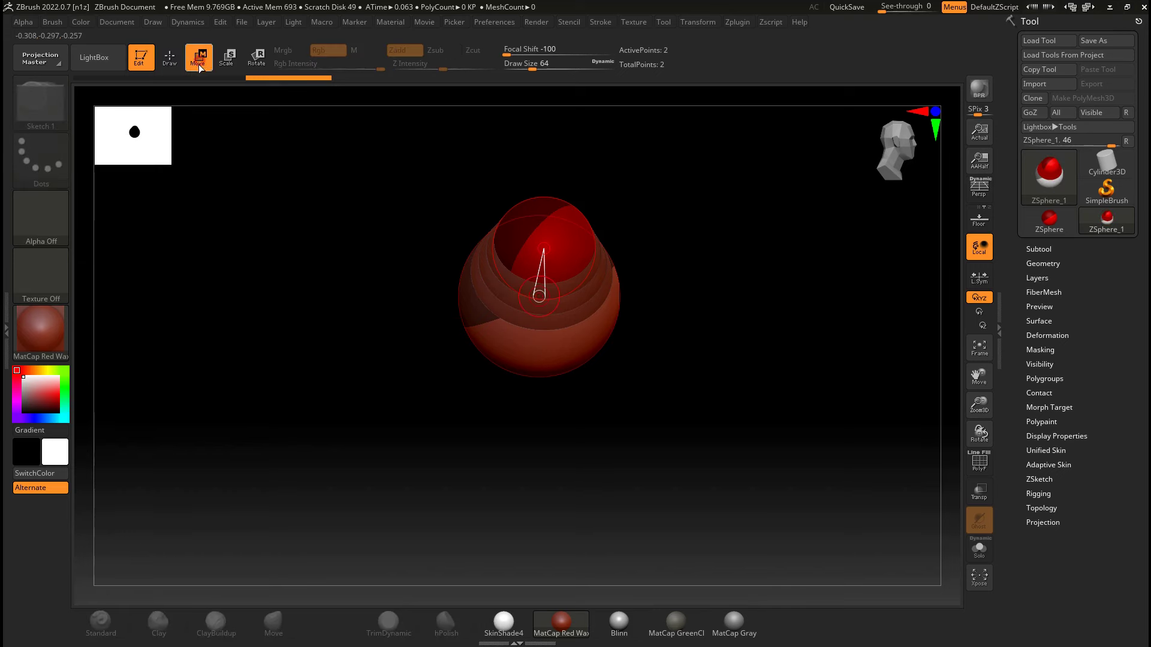
pyautogui.moveTo(576, 232); pyautogui.dragTo(594, 401)
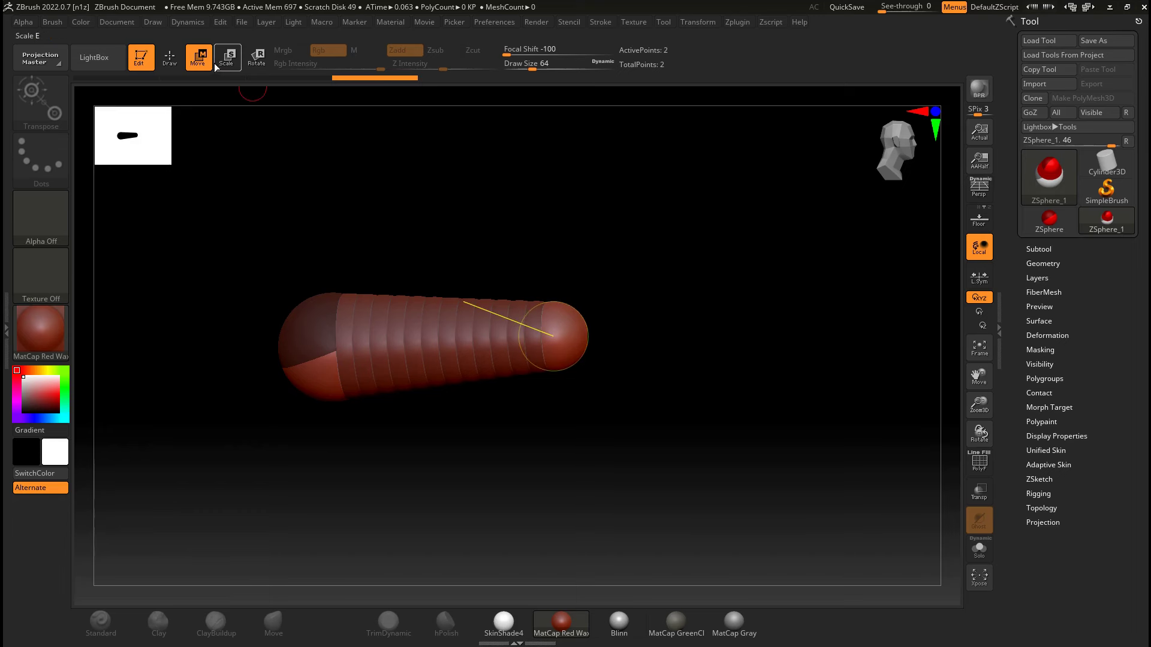
pyautogui.moveTo(572, 339)
pyautogui.mouseDown()
pyautogui.moveTo(601, 161)
pyautogui.moveTo(593, 343)
pyautogui.moveTo(591, 332)
pyautogui.mouseUp()
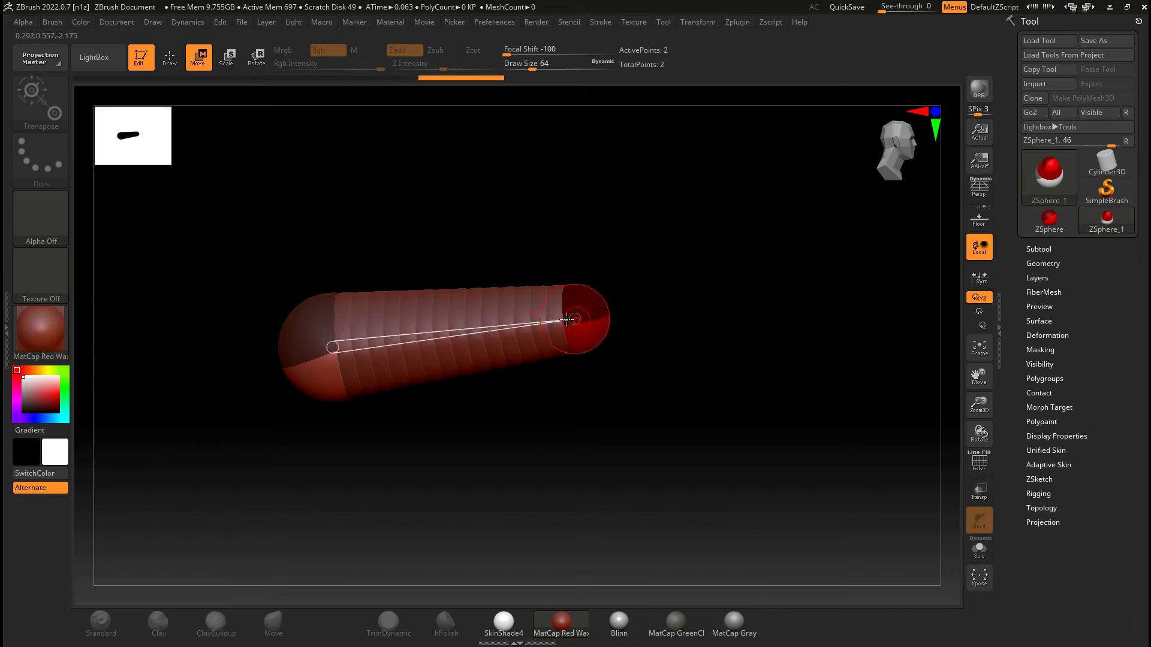
# - Enlarge the end ZSphere to about the root sphere's size and rotate the segment until it is nearly horizontal
pyautogui.click(229, 59)
pyautogui.moveTo(596, 316); pyautogui.dragTo(560, 545)
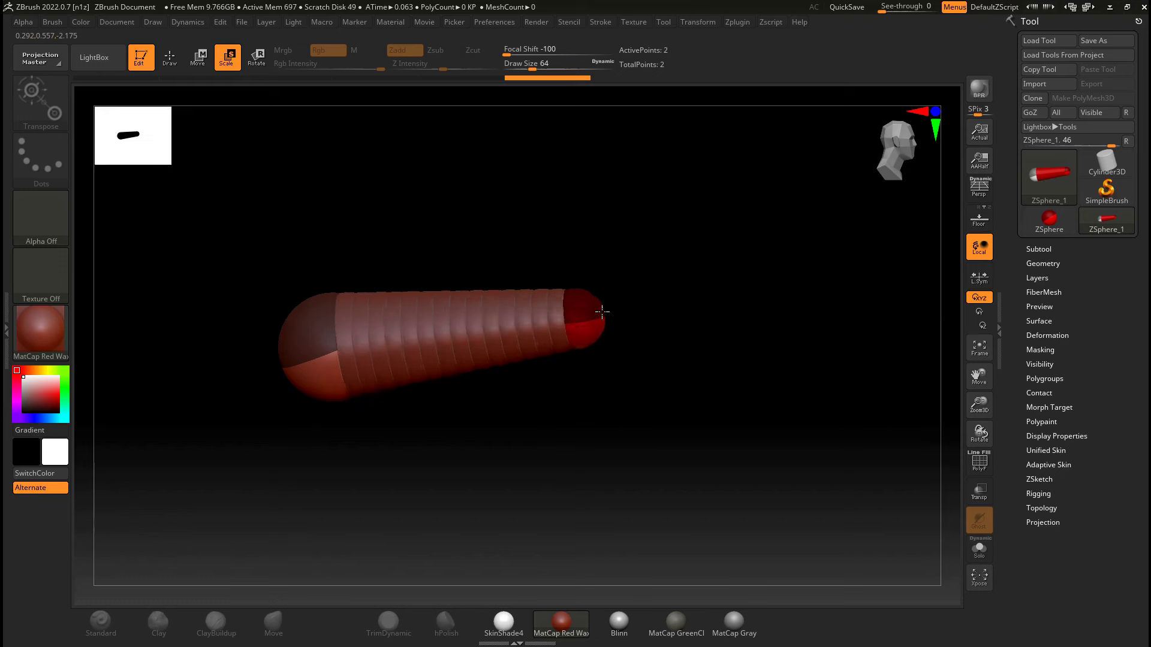
pyautogui.moveTo(599, 314); pyautogui.dragTo(568, 474)
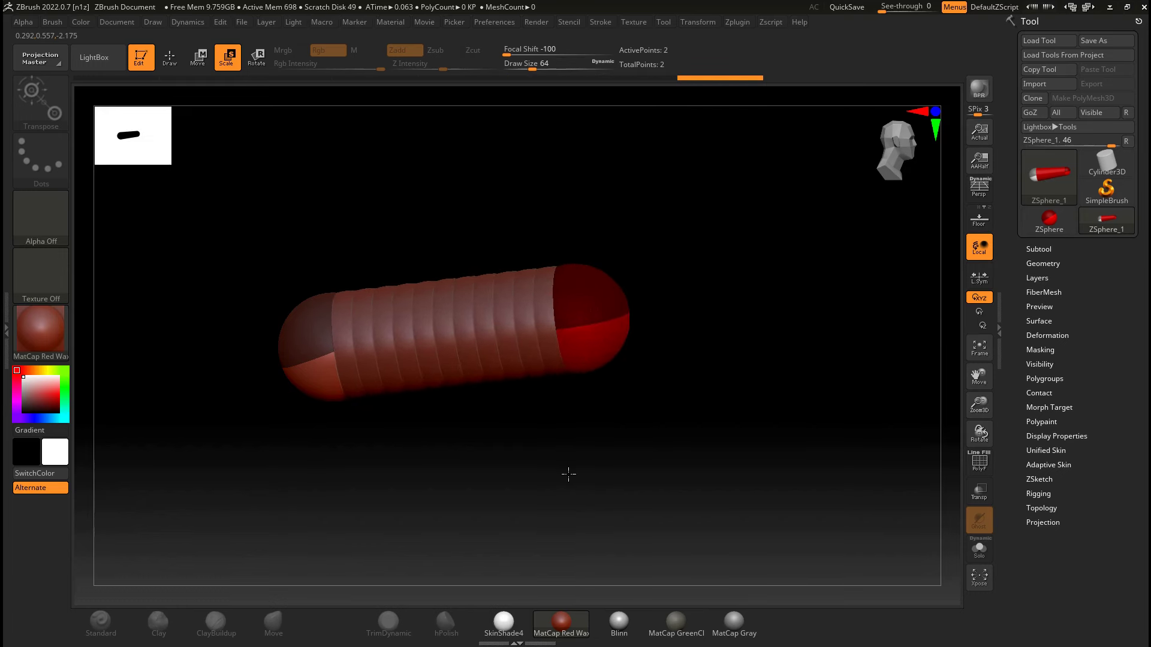
pyautogui.click(258, 58)
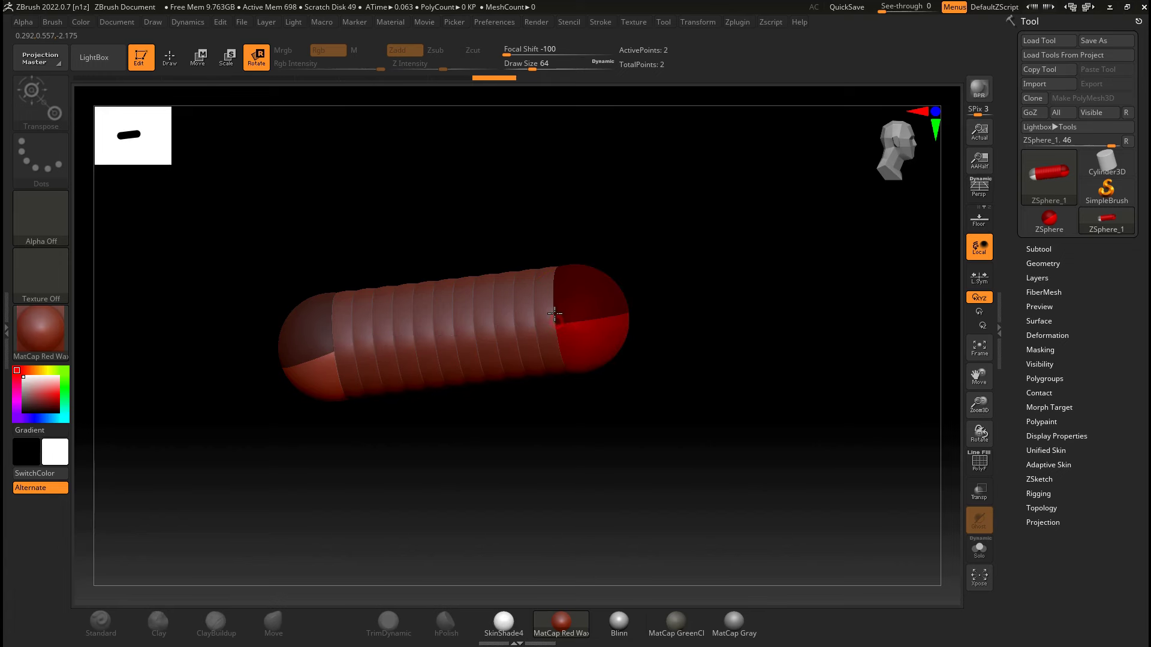
pyautogui.moveTo(555, 320)
pyautogui.mouseDown()
pyautogui.moveTo(520, 327)
pyautogui.moveTo(539, 318)
pyautogui.moveTo(497, 203)
pyautogui.moveTo(456, 159)
pyautogui.moveTo(519, 466)
pyautogui.moveTo(483, 249)
pyautogui.moveTo(509, 293)
pyautogui.moveTo(516, 380)
pyautogui.moveTo(509, 329)
pyautogui.mouseUp()
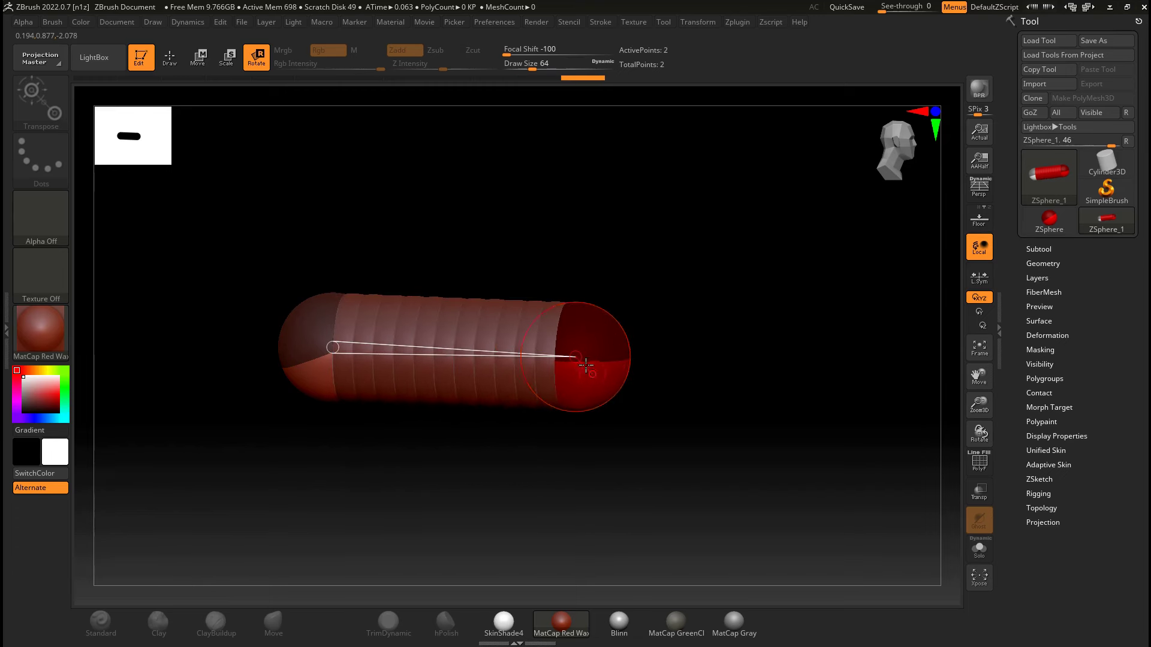
# - Add a third ZSphere at the segment's free end and move it diagonally upward to form a bent limb
pyautogui.click(175, 65)
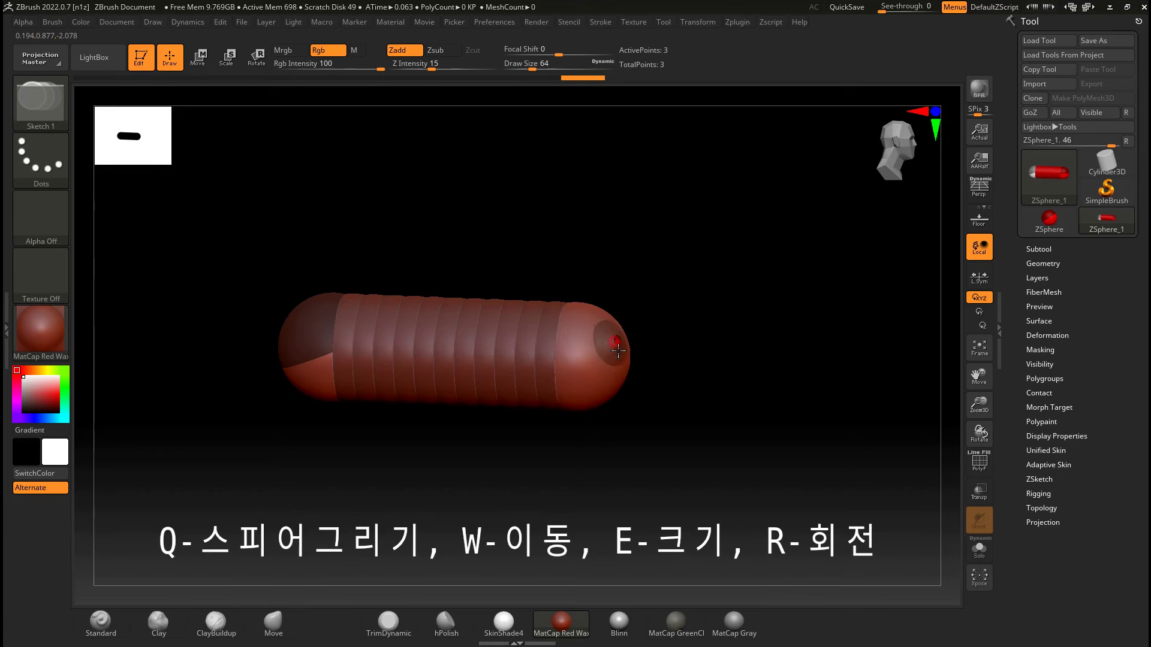
pyautogui.moveTo(613, 344); pyautogui.dragTo(633, 383)
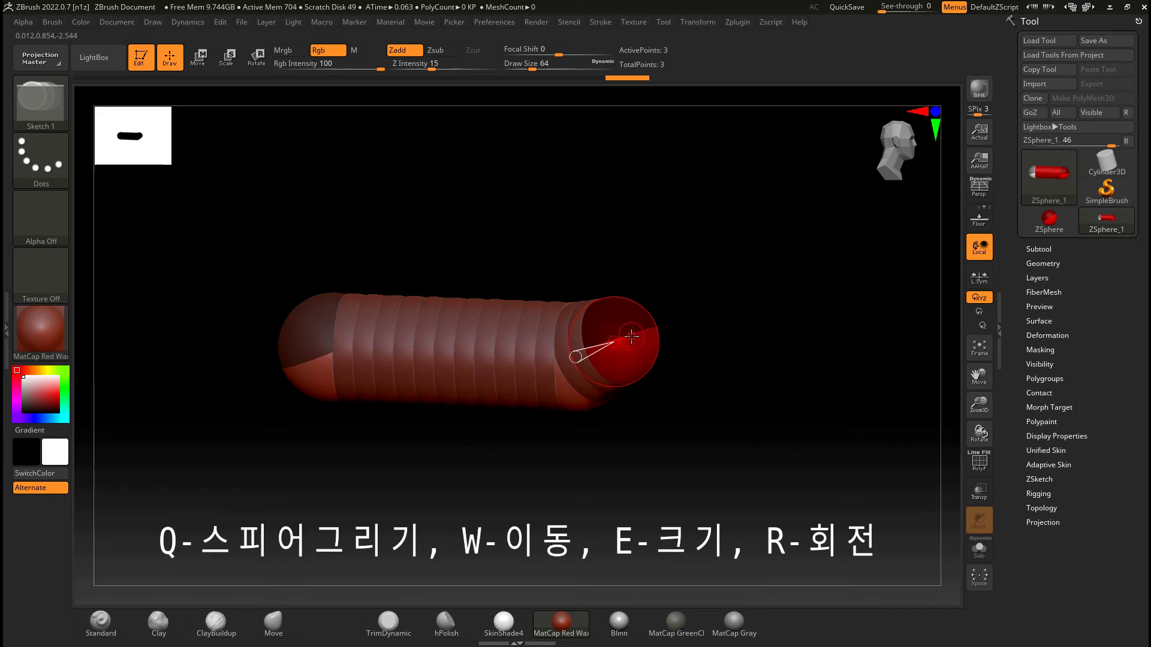
pyautogui.press('w')
pyautogui.moveTo(633, 342); pyautogui.dragTo(745, 200)
pyautogui.press('e')
pyautogui.press('r')
pyautogui.press('w')
# - Extend the chain with two more ZSpheres, one segment running outward and the last one slanting downward
pyautogui.keyDown('ctrl'); pyautogui.moveTo(743, 308); pyautogui.dragTo(709, 332, button='right'); pyautogui.keyUp('ctrl')
pyautogui.keyDown('alt'); pyautogui.moveTo(695, 326); pyautogui.dragTo(637, 326); pyautogui.keyUp('alt')
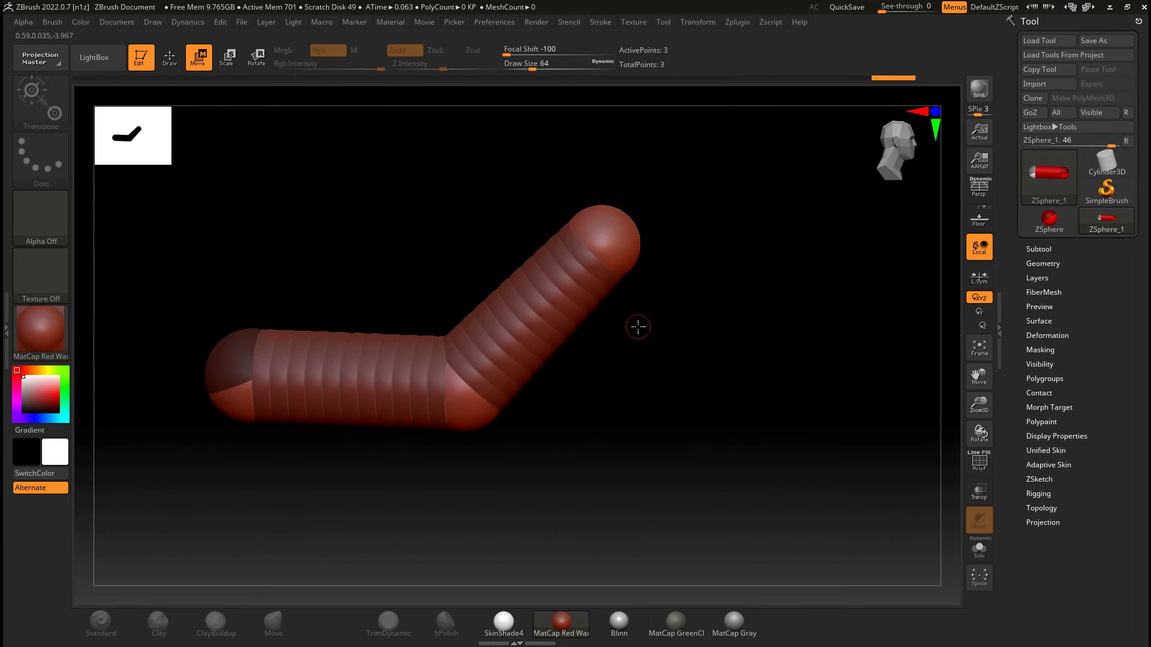
pyautogui.keyDown('ctrl'); pyautogui.moveTo(655, 340); pyautogui.dragTo(629, 351, button='right'); pyautogui.keyUp('ctrl')
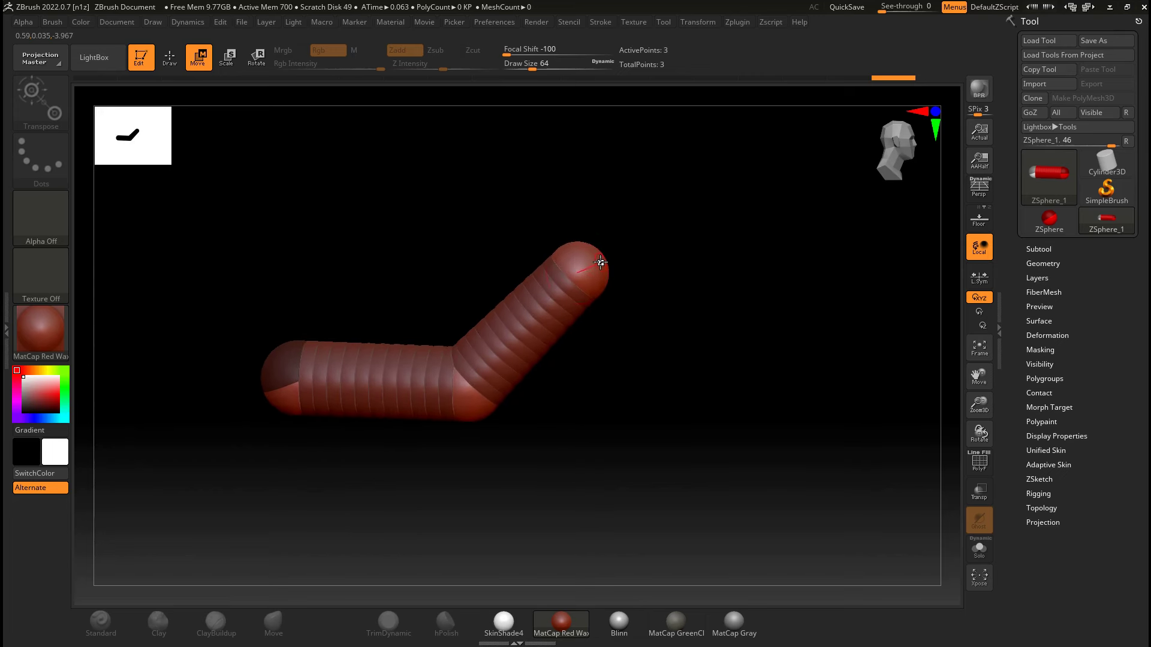
pyautogui.press('q')
pyautogui.moveTo(591, 257)
pyautogui.mouseDown()
pyautogui.moveTo(603, 271)
pyautogui.moveTo(624, 240)
pyautogui.moveTo(760, 207)
pyautogui.moveTo(846, 411)
pyautogui.mouseUp()
pyautogui.press('w')
pyautogui.press('q')
pyautogui.press('w')
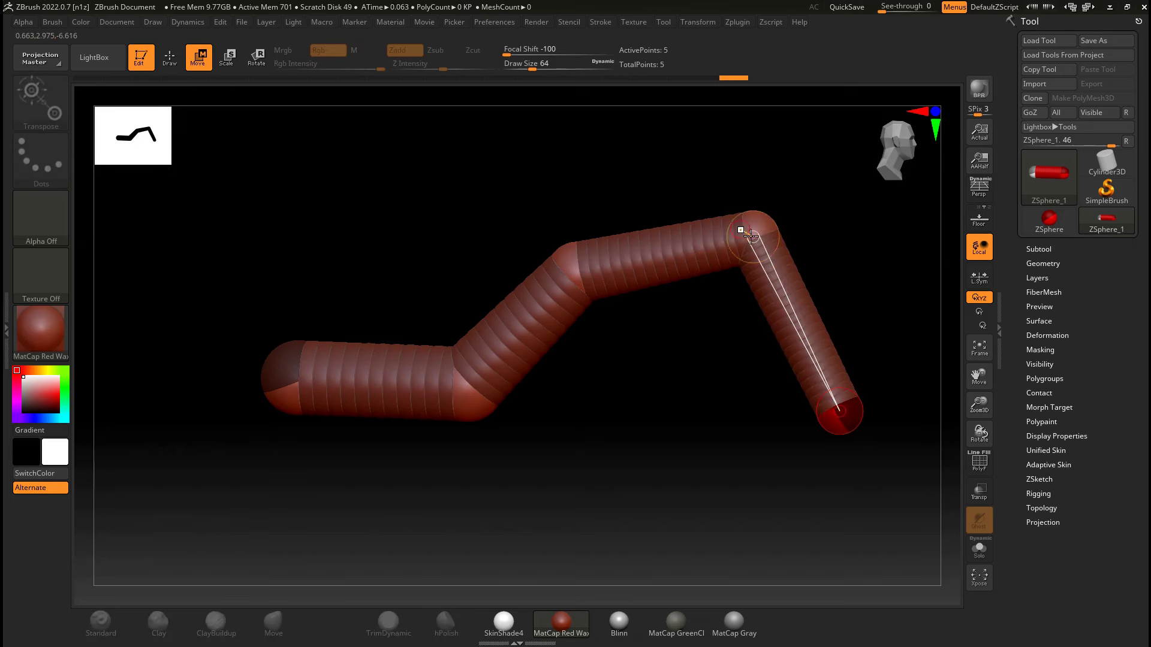
# - Move the upper joints and the end ZSphere so the chain forms a steeper, tighter arch
pyautogui.moveTo(759, 226)
pyautogui.mouseDown()
pyautogui.moveTo(745, 204)
pyautogui.moveTo(745, 217)
pyautogui.mouseUp()
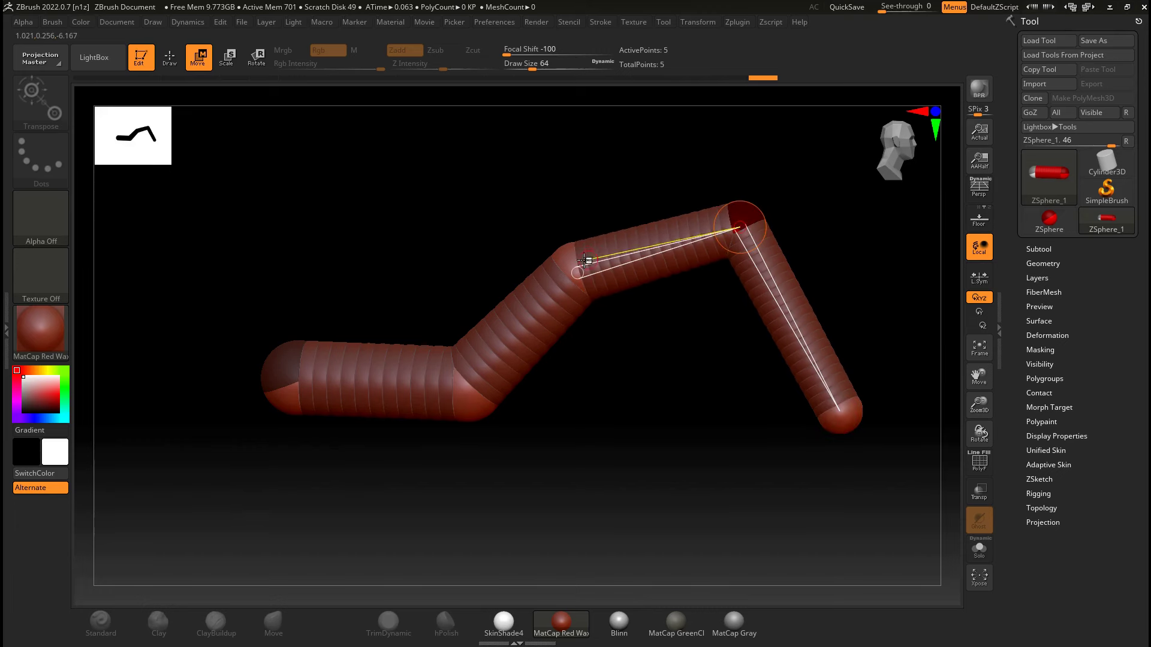
pyautogui.moveTo(579, 268); pyautogui.dragTo(540, 229)
pyautogui.moveTo(743, 219); pyautogui.dragTo(711, 218)
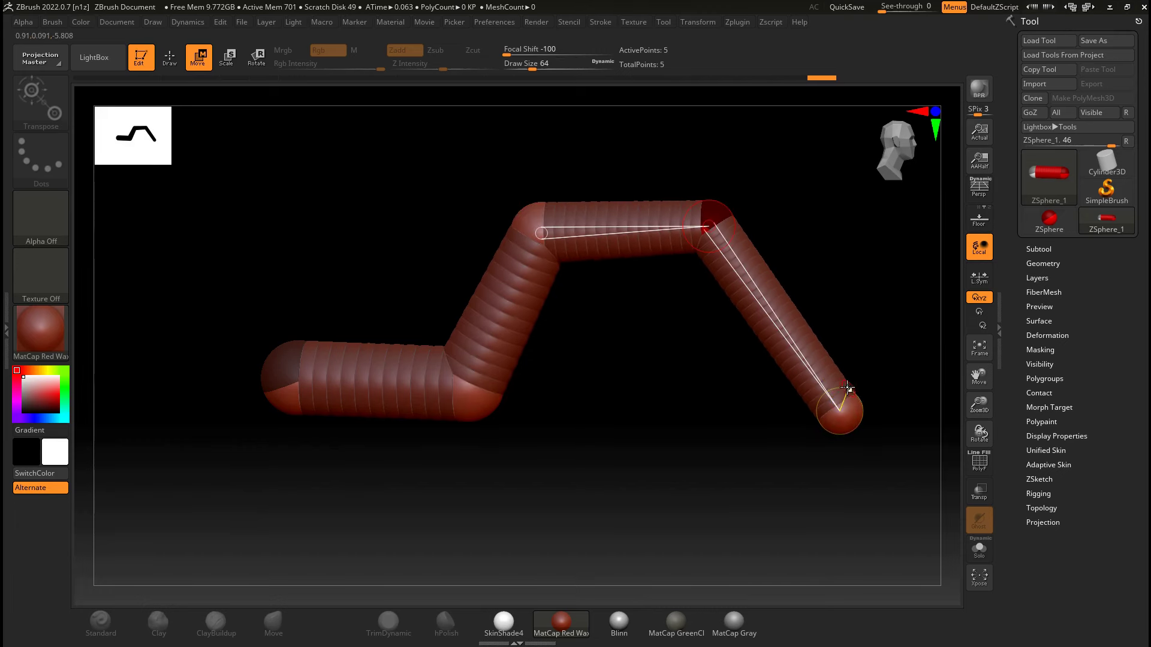
pyautogui.moveTo(847, 411); pyautogui.dragTo(824, 391)
pyautogui.moveTo(539, 223); pyautogui.dragTo(547, 206)
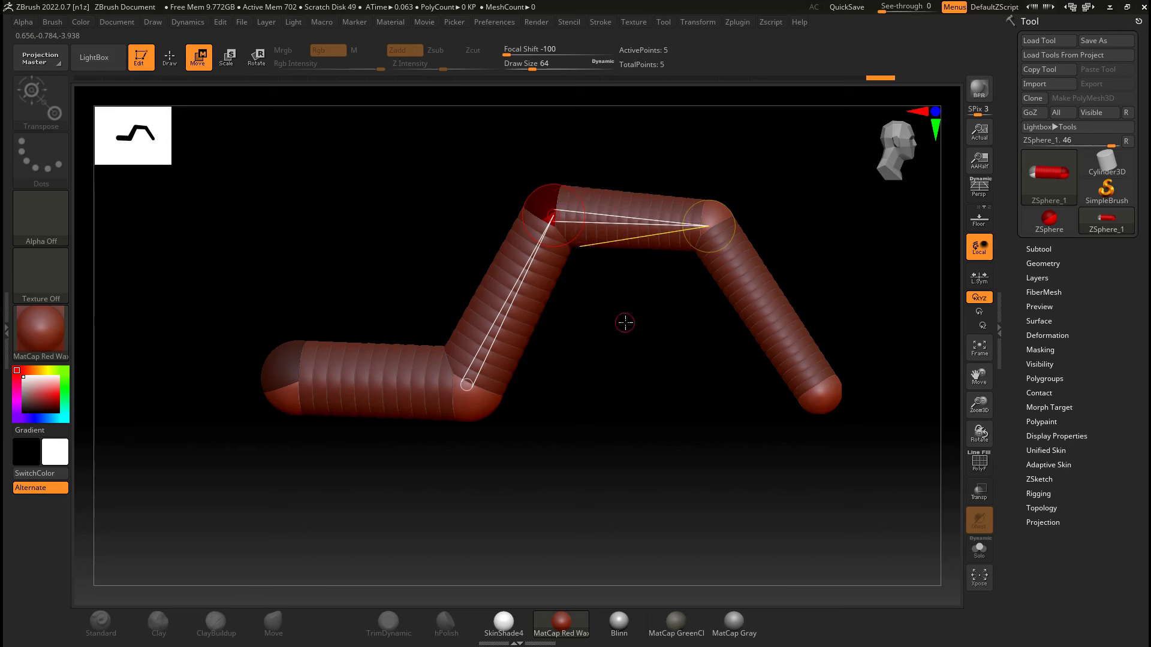
# - Branch two new ZSpheres off the arch's first upper joint, one segment slanting up and back, the other running nearly horizontal
pyautogui.keyDown('alt'); pyautogui.moveTo(625, 323); pyautogui.dragTo(586, 374); pyautogui.keyUp('alt')
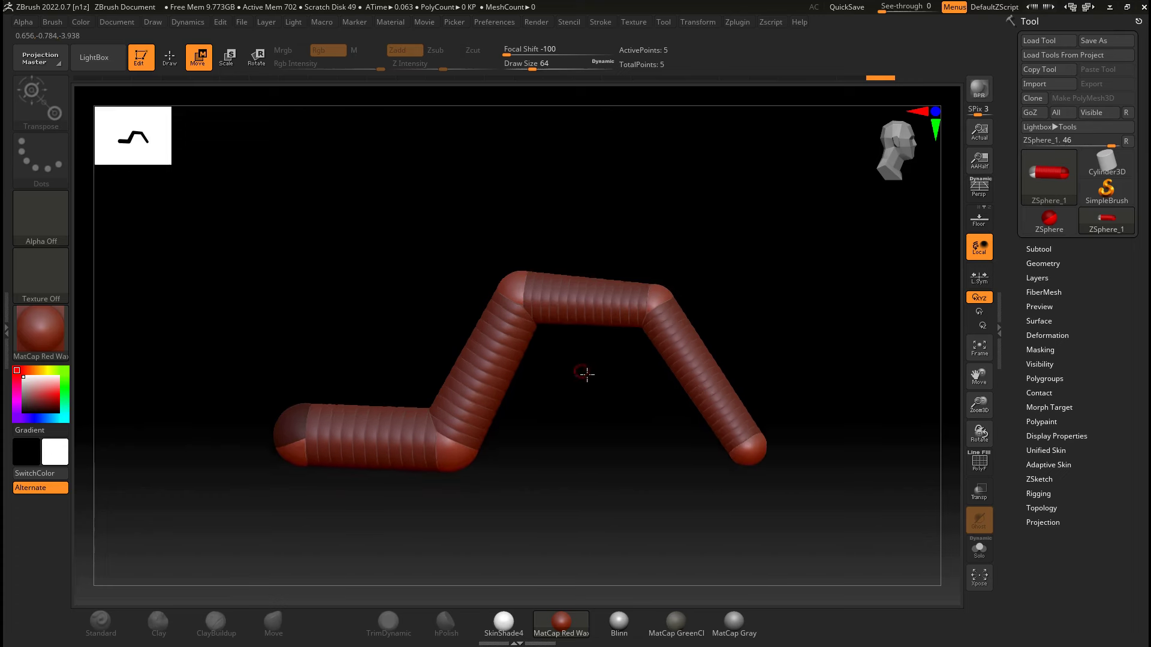
pyautogui.press('q')
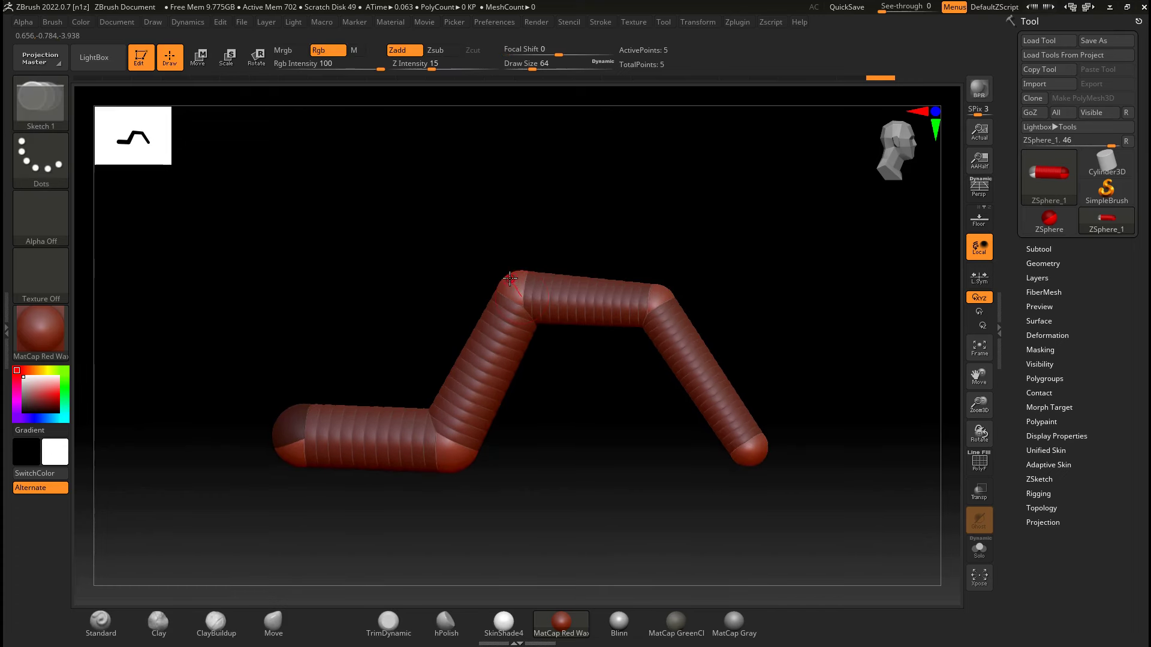
pyautogui.moveTo(514, 282)
pyautogui.mouseDown()
pyautogui.moveTo(555, 349)
pyautogui.moveTo(419, 198)
pyautogui.moveTo(428, 215)
pyautogui.mouseUp()
pyautogui.press('w')
pyautogui.press('q')
pyautogui.click(429, 215)
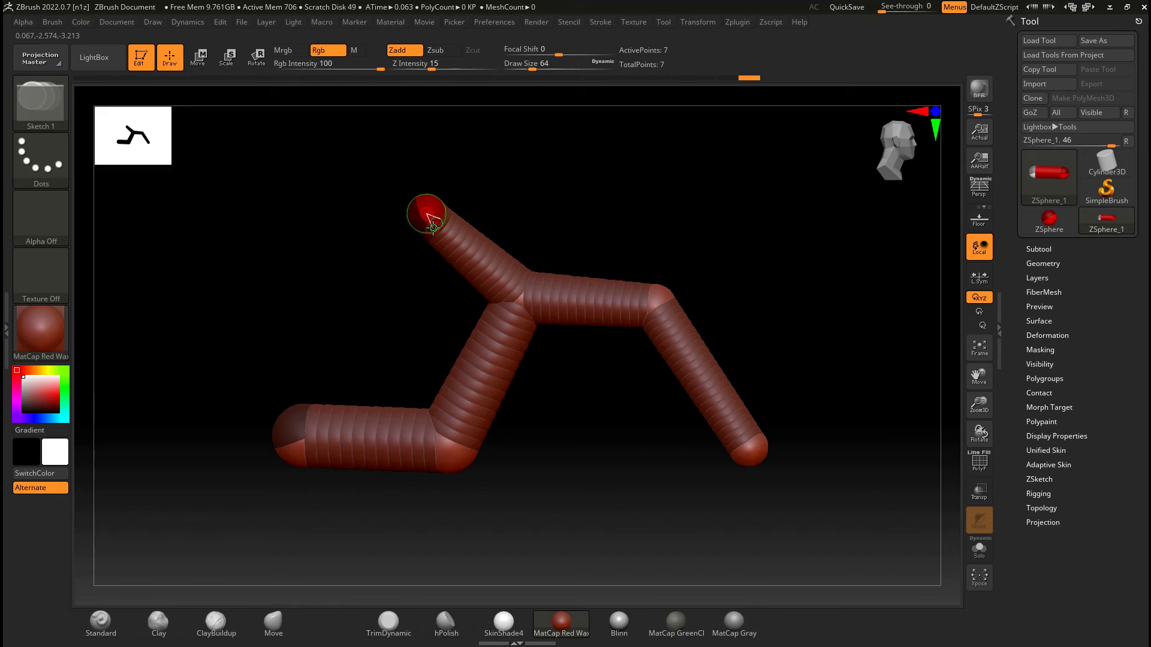
pyautogui.press('w')
pyautogui.moveTo(427, 211); pyautogui.dragTo(308, 229)
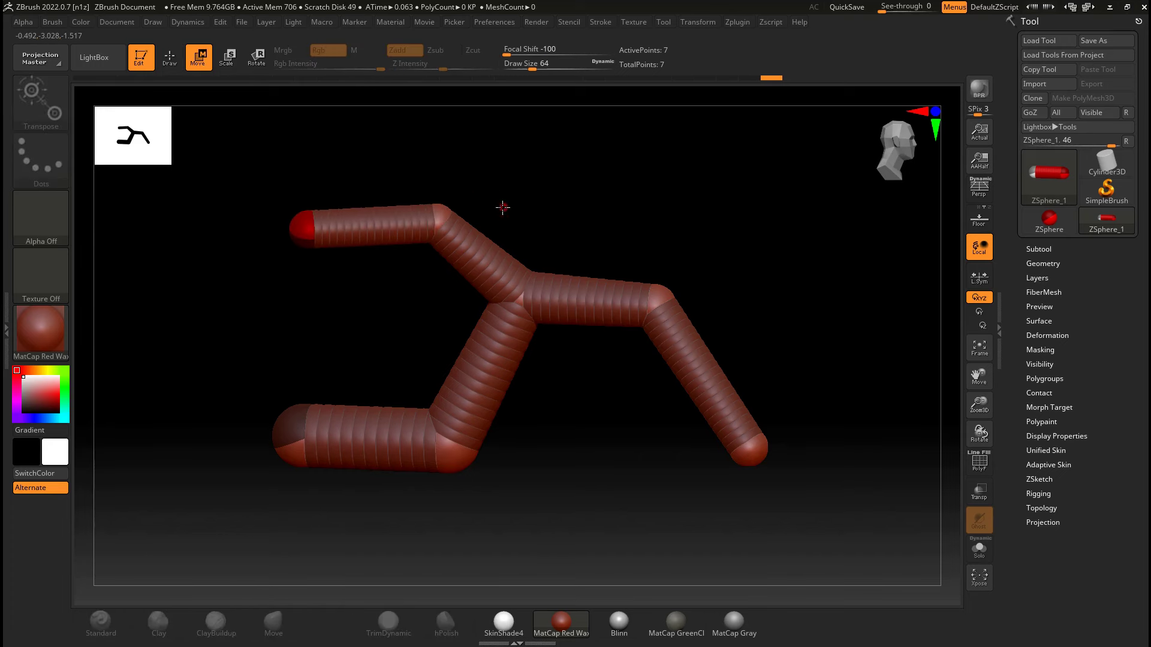
# - Try rotating the ZSphere at the new branch's bend, then return to Move mode
pyautogui.keyDown('ctrl'); pyautogui.moveTo(504, 209); pyautogui.dragTo(519, 226, button='right'); pyautogui.keyUp('ctrl')
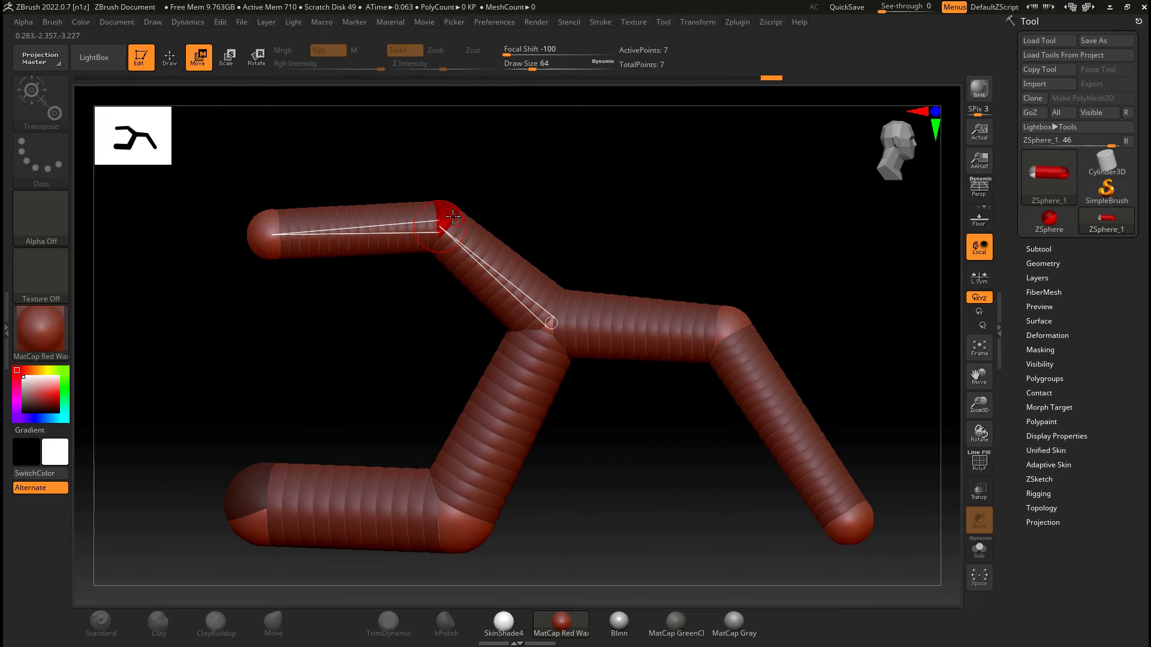
pyautogui.press('r')
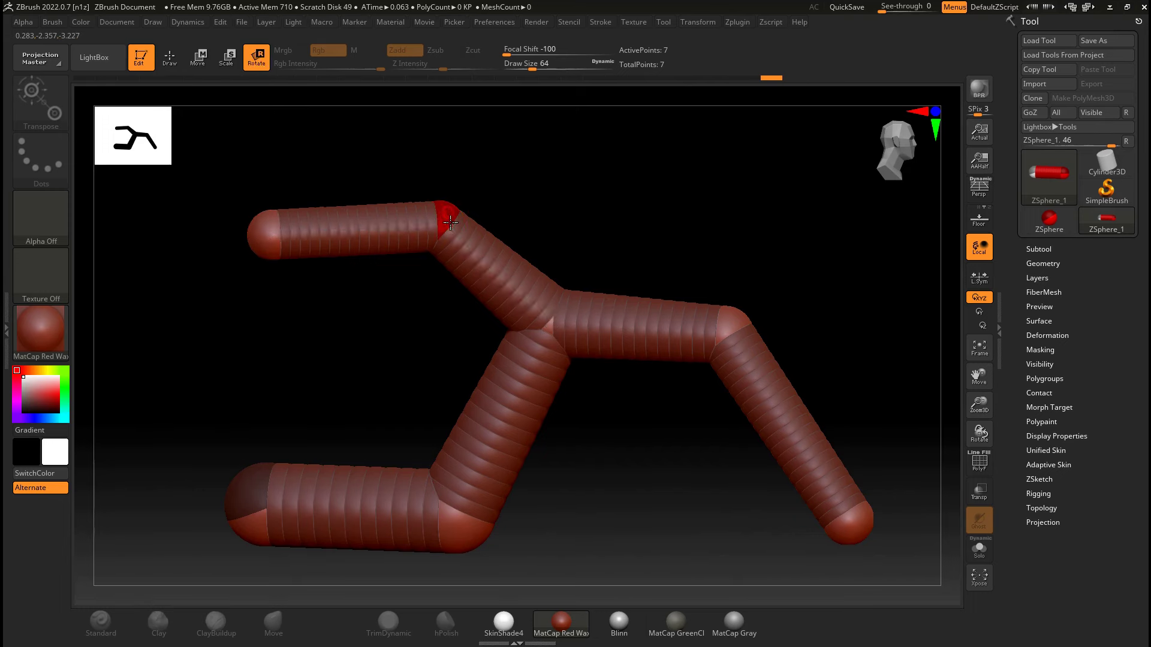
pyautogui.moveTo(452, 245); pyautogui.dragTo(453, 215)
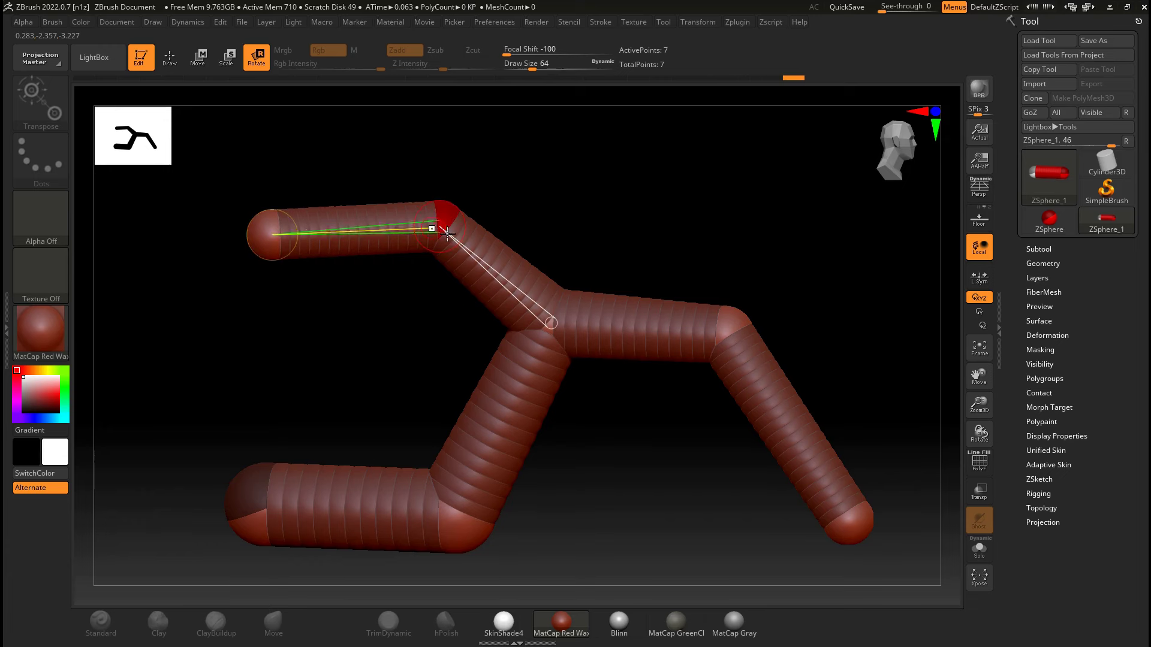
pyautogui.press('w')
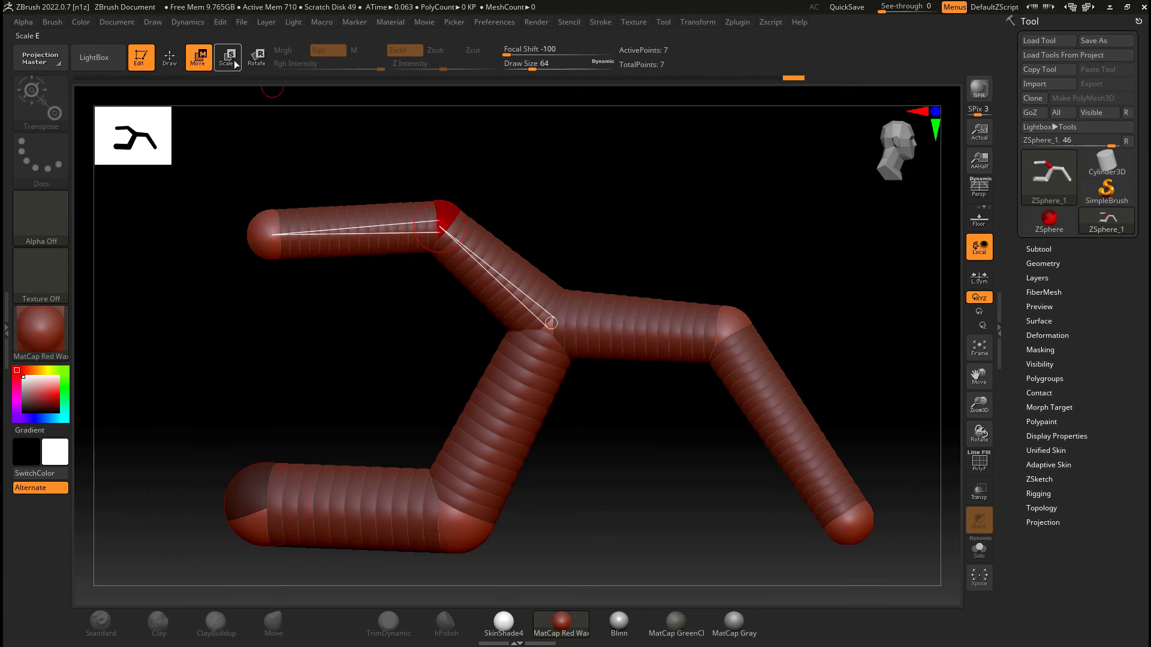
# - Scale down the ZSphere at the upper branch's bend and move it upward so the branch narrows and peaks there
pyautogui.press('e')
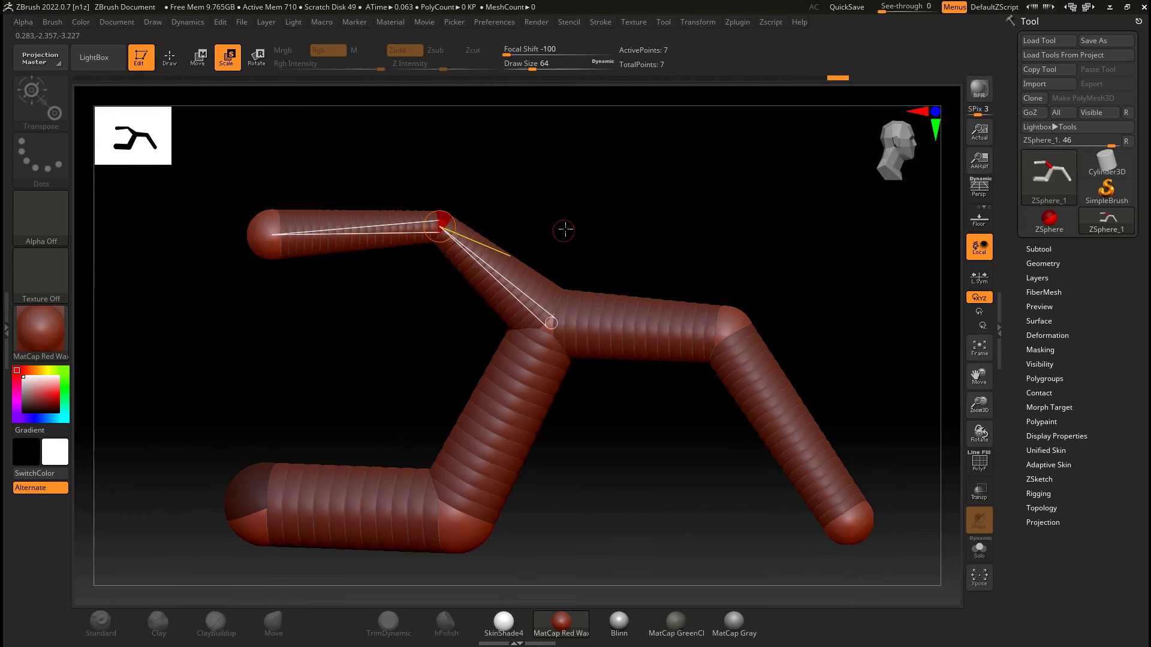
pyautogui.keyDown('ctrl'); pyautogui.moveTo(565, 229); pyautogui.dragTo(532, 186, button='right'); pyautogui.keyUp('ctrl')
pyautogui.moveTo(533, 185); pyautogui.dragTo(548, 220)
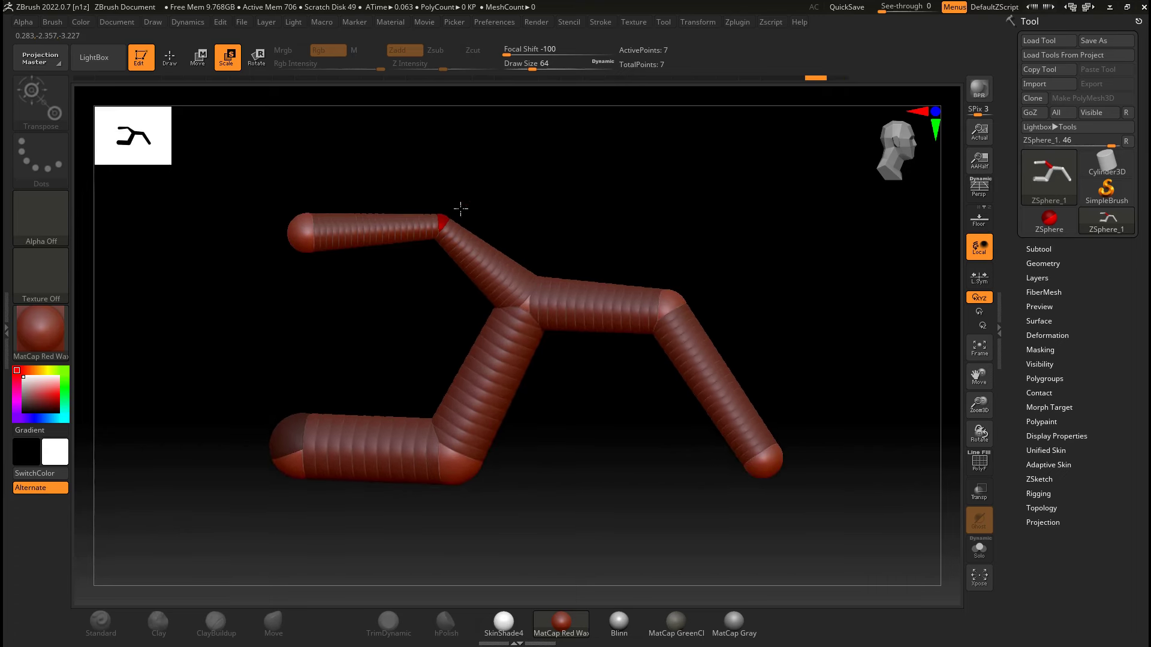
pyautogui.press('w')
pyautogui.moveTo(460, 209); pyautogui.dragTo(467, 164)
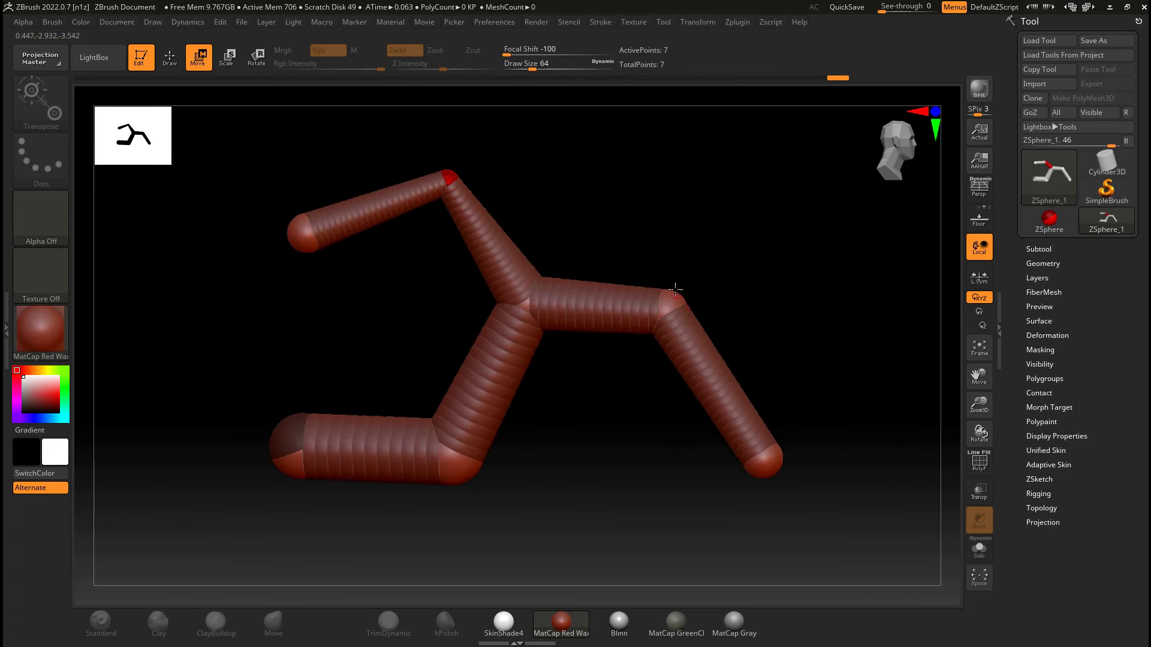
# - Branch a new ZSphere up and outward from the arch's far upper joint, pull the leg's end ZSphere down and adjust the joint
pyautogui.moveTo(675, 290)
pyautogui.mouseDown()
pyautogui.moveTo(675, 266)
pyautogui.moveTo(691, 284)
pyautogui.moveTo(776, 172)
pyautogui.moveTo(785, 165)
pyautogui.moveTo(805, 189)
pyautogui.mouseUp()
pyautogui.press('q')
pyautogui.press('w')
pyautogui.moveTo(764, 459); pyautogui.dragTo(755, 531)
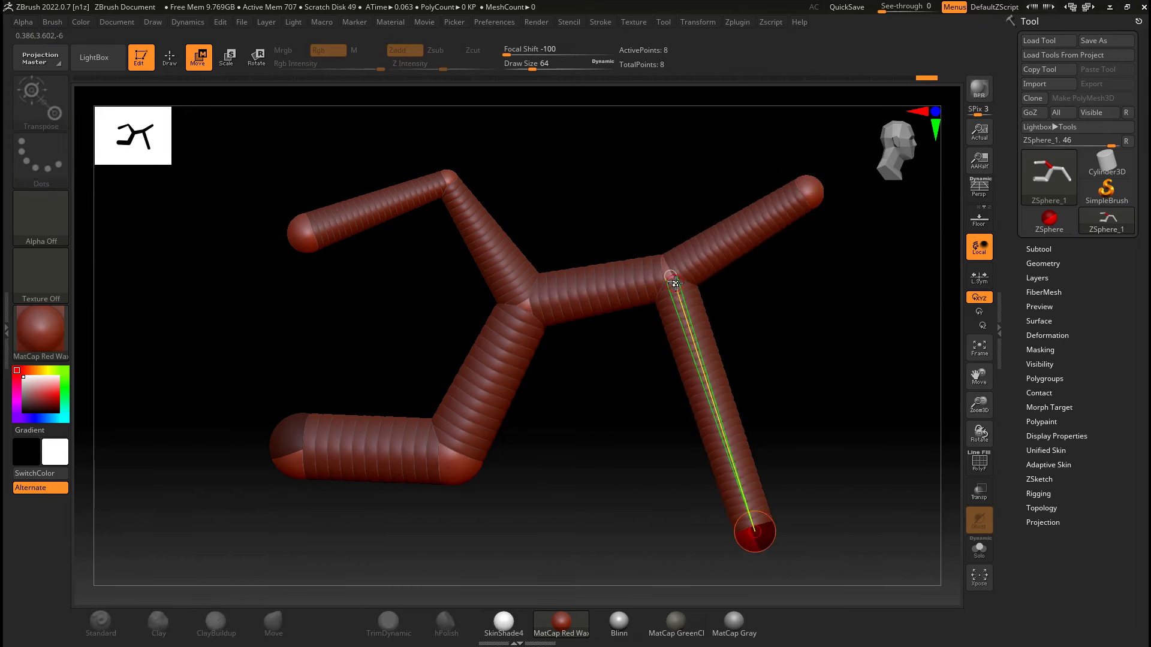
pyautogui.moveTo(676, 283); pyautogui.dragTo(665, 307)
# - Reposition the central, lower and root ZSpheres, steepen the new branch and bend the opposite upper branch downward at its tip
pyautogui.moveTo(527, 303); pyautogui.dragTo(540, 329)
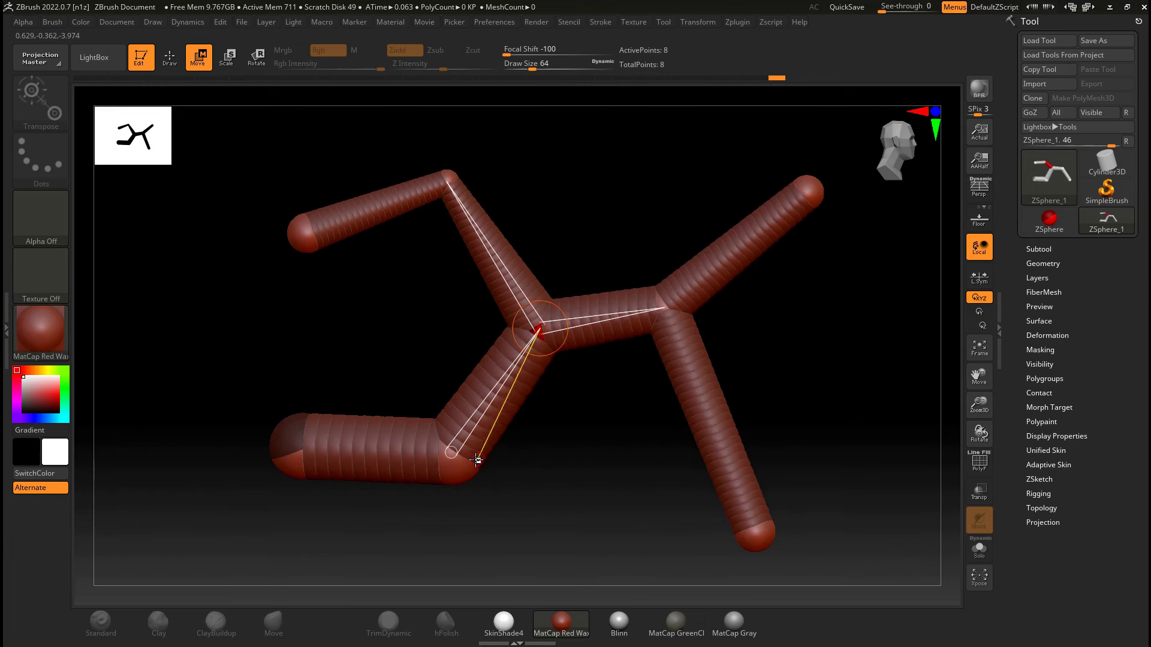
pyautogui.moveTo(476, 460); pyautogui.dragTo(492, 482)
pyautogui.moveTo(297, 441); pyautogui.dragTo(309, 476)
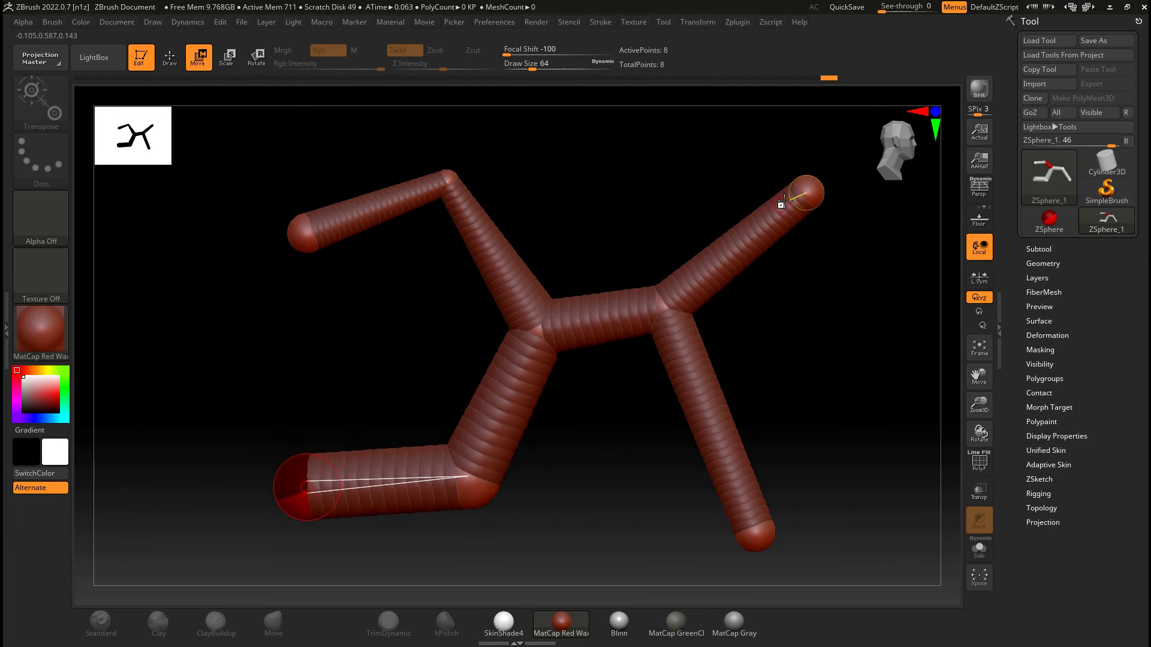
pyautogui.moveTo(781, 205); pyautogui.dragTo(714, 196)
pyautogui.moveTo(444, 173); pyautogui.dragTo(402, 165)
pyautogui.moveTo(304, 235); pyautogui.dragTo(285, 286)
pyautogui.keyDown('alt'); pyautogui.moveTo(779, 356); pyautogui.dragTo(756, 328); pyautogui.keyUp('alt')
pyautogui.keyDown('alt'); pyautogui.moveTo(668, 318); pyautogui.dragTo(713, 333); pyautogui.keyUp('alt')
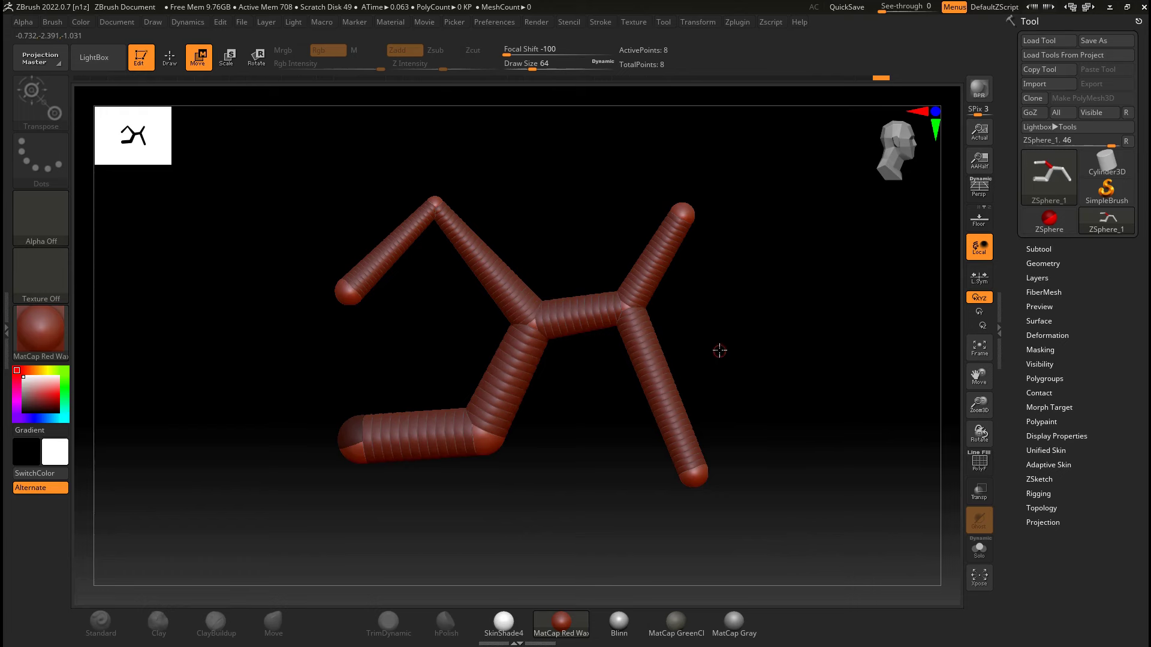
pyautogui.moveTo(718, 346)
pyautogui.mouseDown()
pyautogui.moveTo(742, 339)
pyautogui.moveTo(717, 340)
pyautogui.mouseUp()
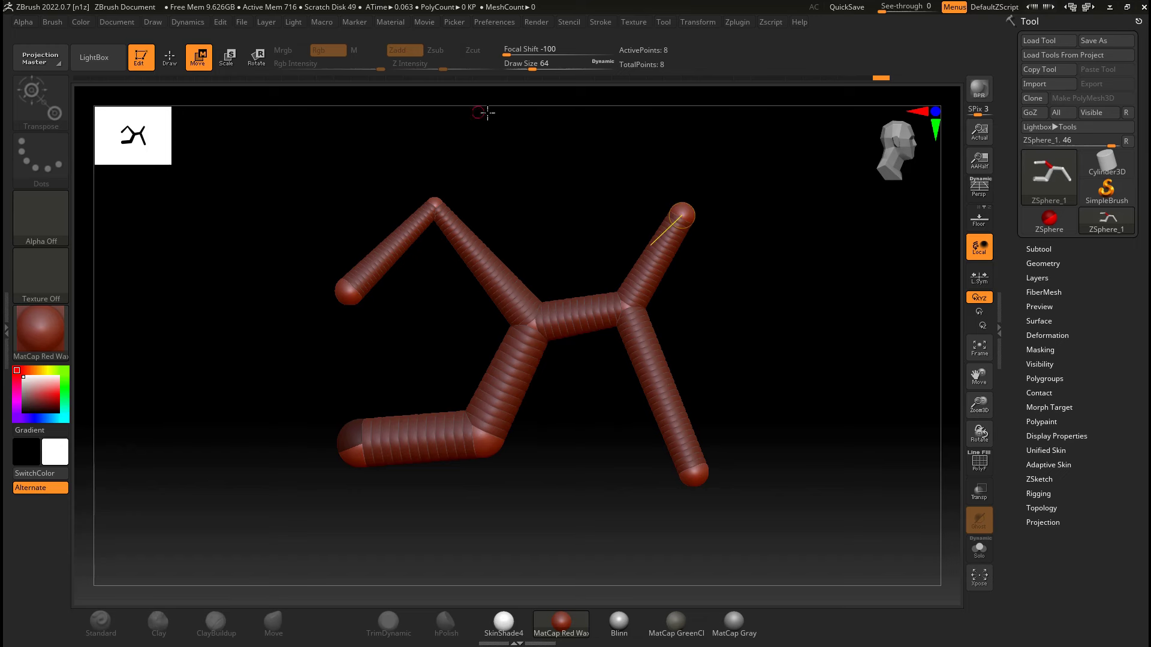
# - Initialize ZBrush fully to clear the practice figure, tools and document
pyautogui.click(498, 24)
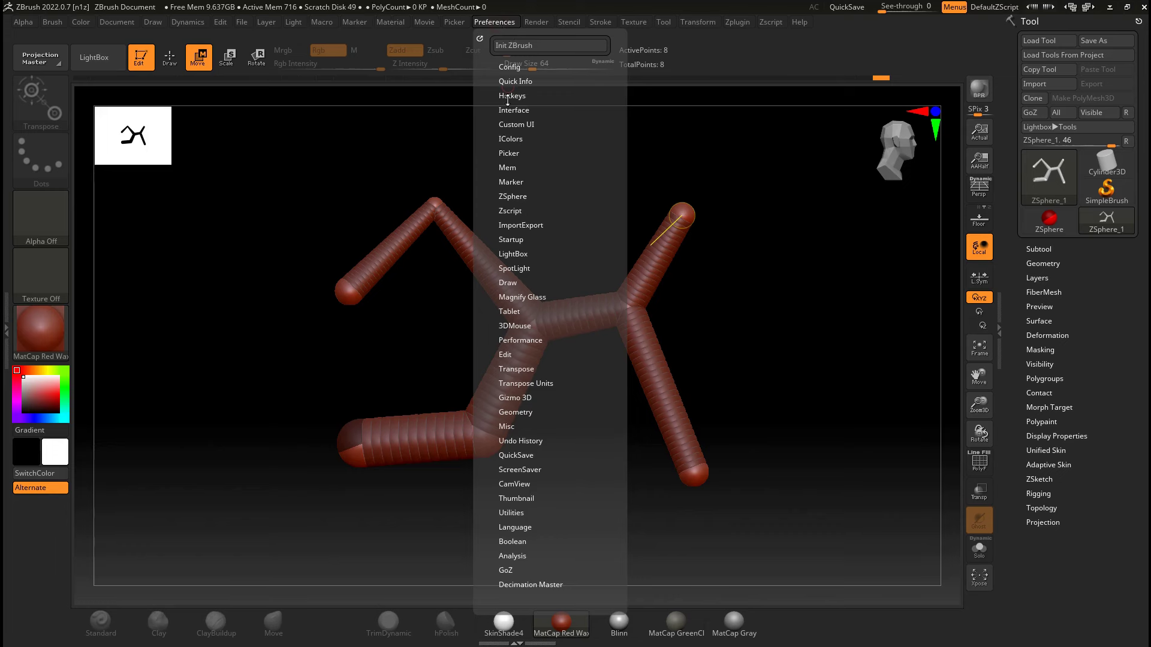
pyautogui.click(521, 47)
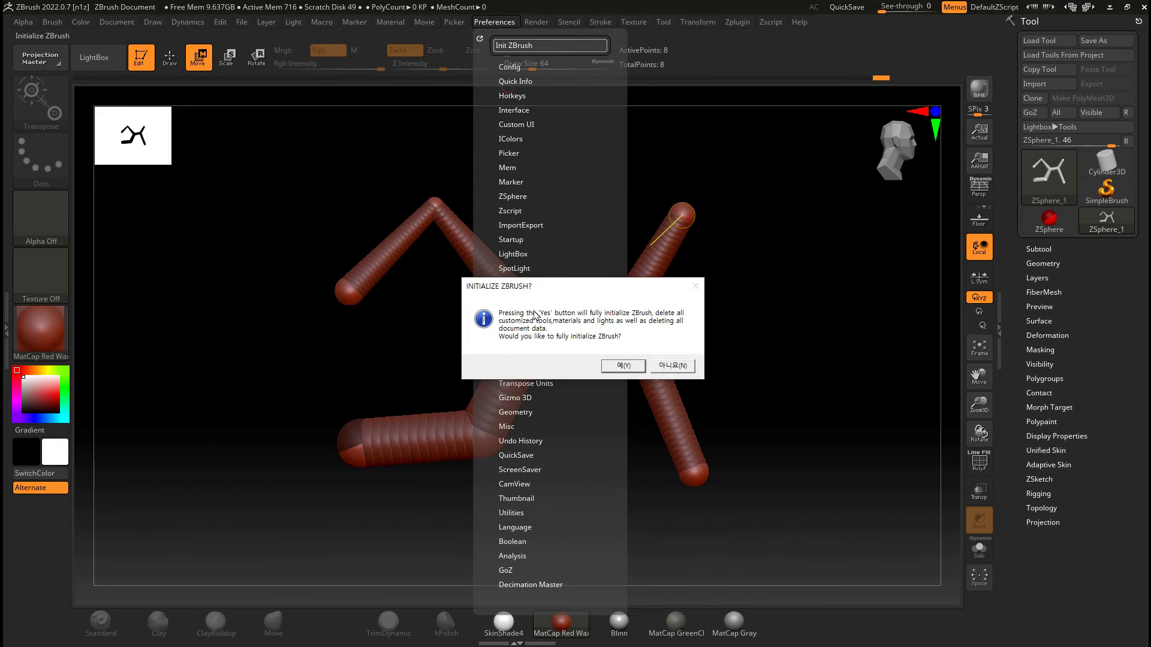
pyautogui.click(637, 361)
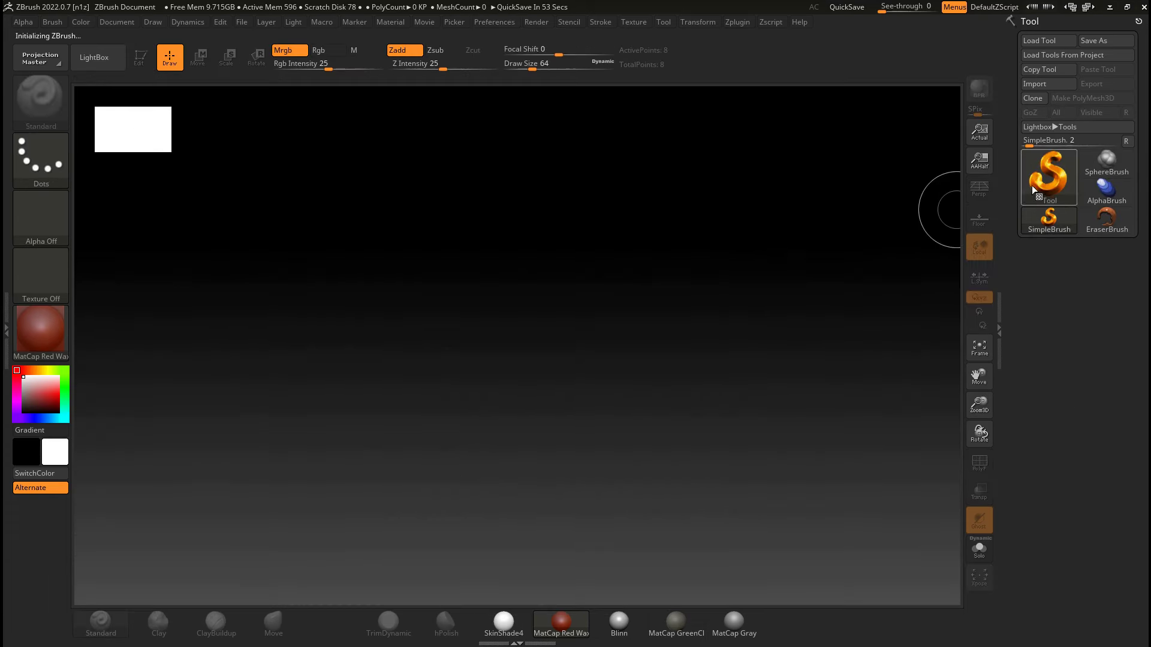
# - Choose the ZSphere tool, draw a single ZSphere on the empty canvas and enter Edit mode
pyautogui.click(1031, 186)
pyautogui.click(749, 256)
pyautogui.moveTo(552, 317); pyautogui.dragTo(583, 506)
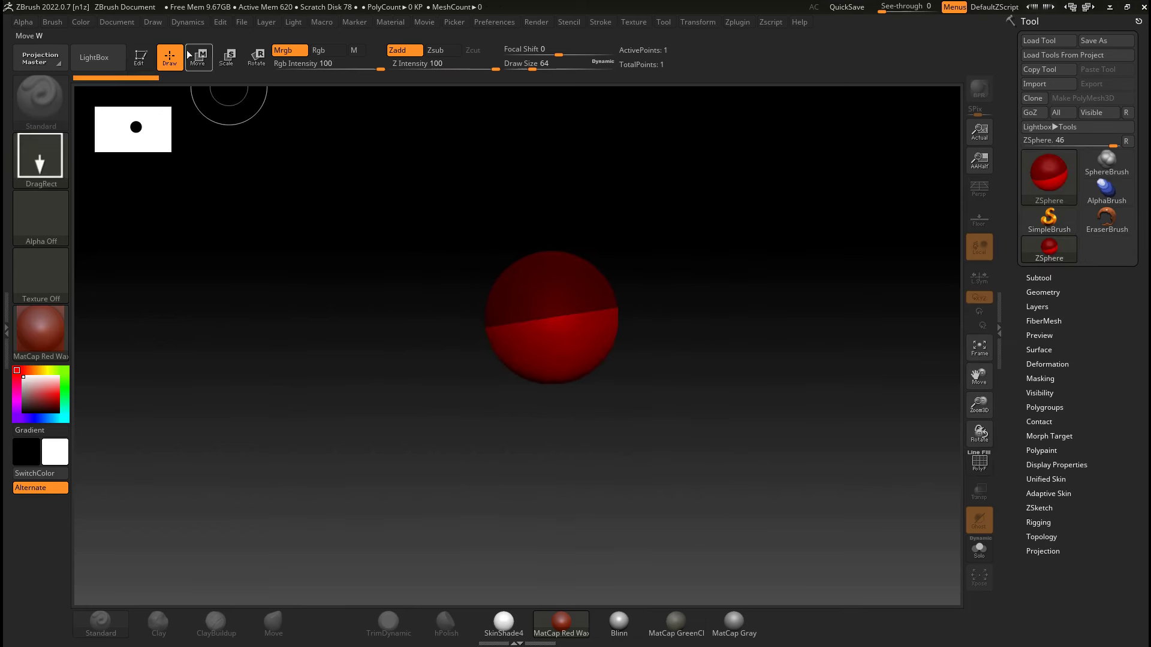
pyautogui.click(149, 66)
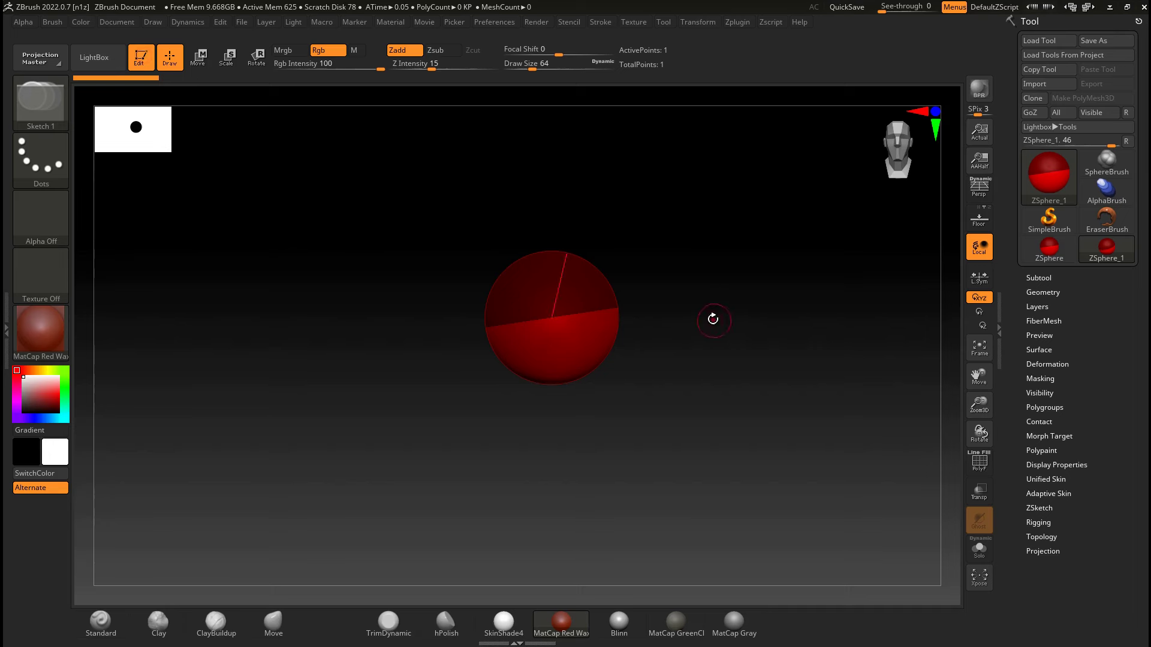
pyautogui.moveTo(712, 316); pyautogui.dragTo(747, 267)
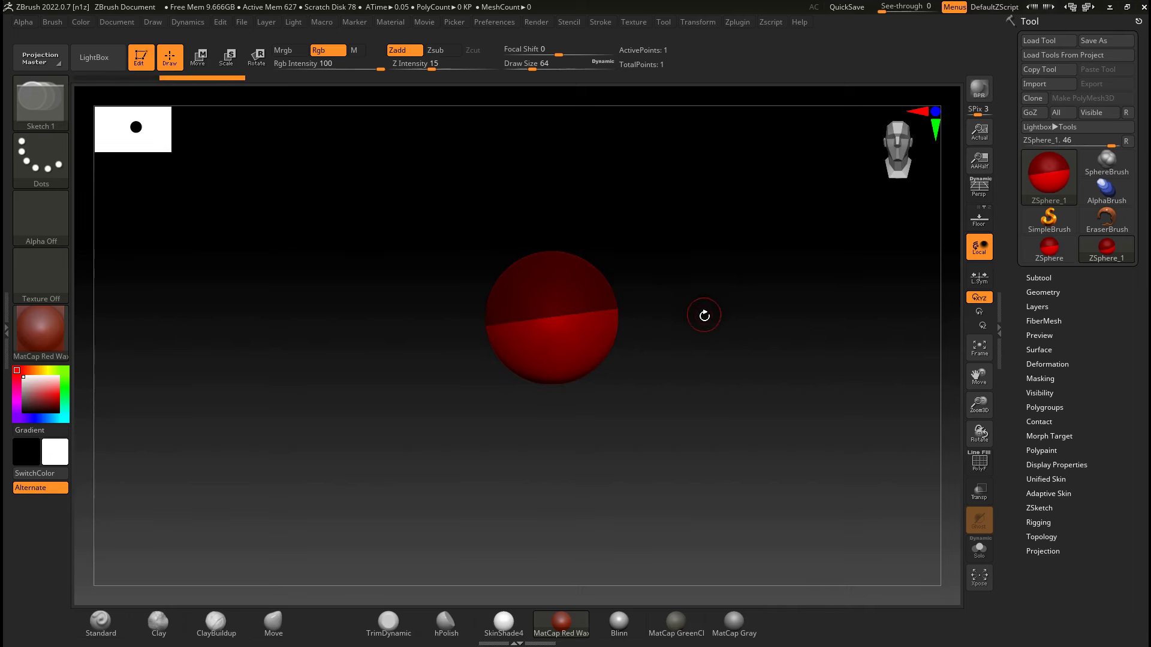
pyautogui.keyDown('alt'); pyautogui.moveTo(699, 316); pyautogui.dragTo(699, 342); pyautogui.keyUp('alt')
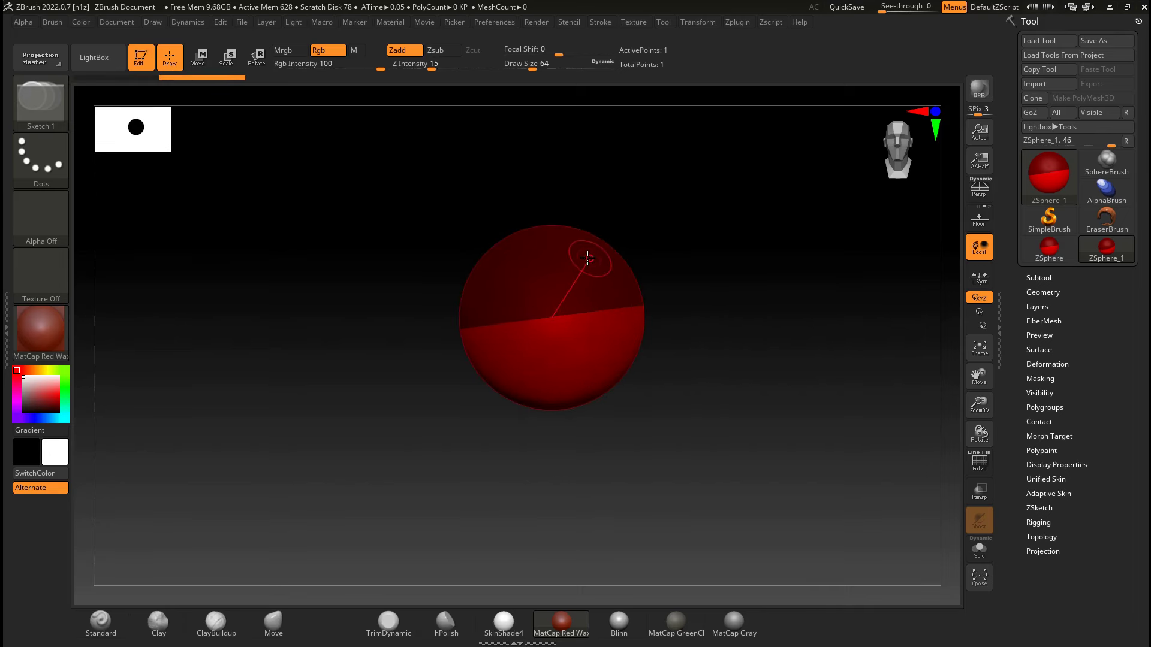
pyautogui.moveTo(586, 260); pyautogui.dragTo(603, 287)
pyautogui.hotkey('ctrl', 'z')
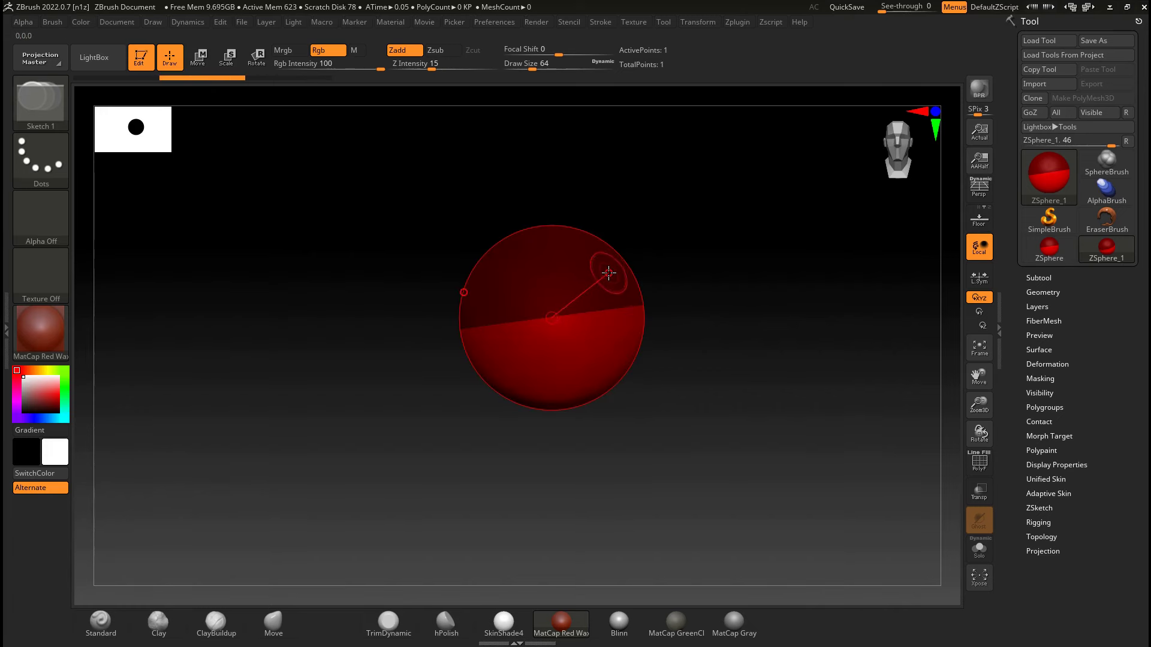
pyautogui.moveTo(585, 256)
pyautogui.mouseDown()
pyautogui.moveTo(596, 288)
pyautogui.moveTo(674, 156)
pyautogui.moveTo(687, 157)
pyautogui.mouseUp()
pyautogui.press('w')
pyautogui.hotkey('ctrl', 'z')
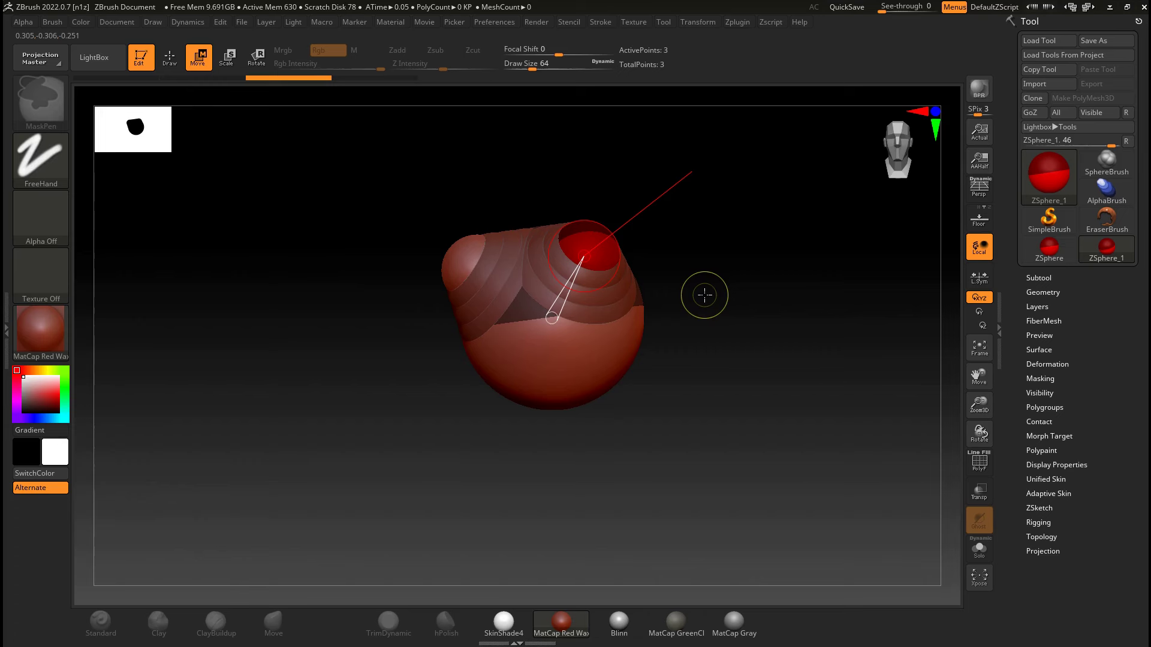
pyautogui.hotkey('ctrl', 'z')
pyautogui.hotkey('ctrl', 'z')
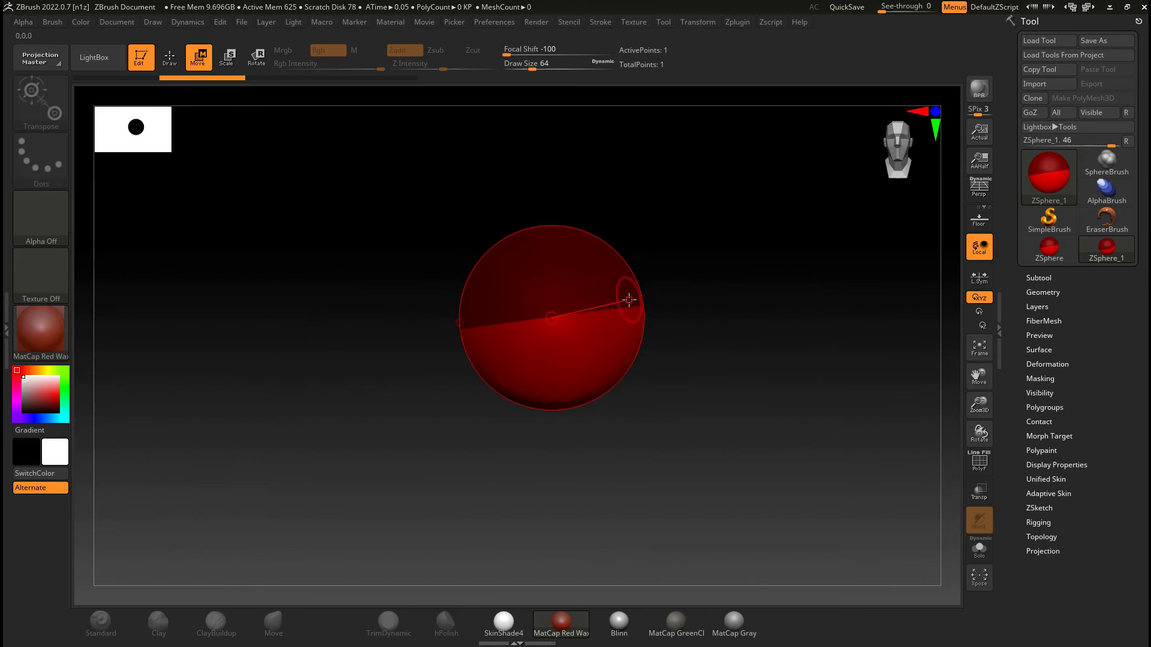
pyautogui.keyDown('alt'); pyautogui.moveTo(711, 304); pyautogui.dragTo(699, 304); pyautogui.keyUp('alt')
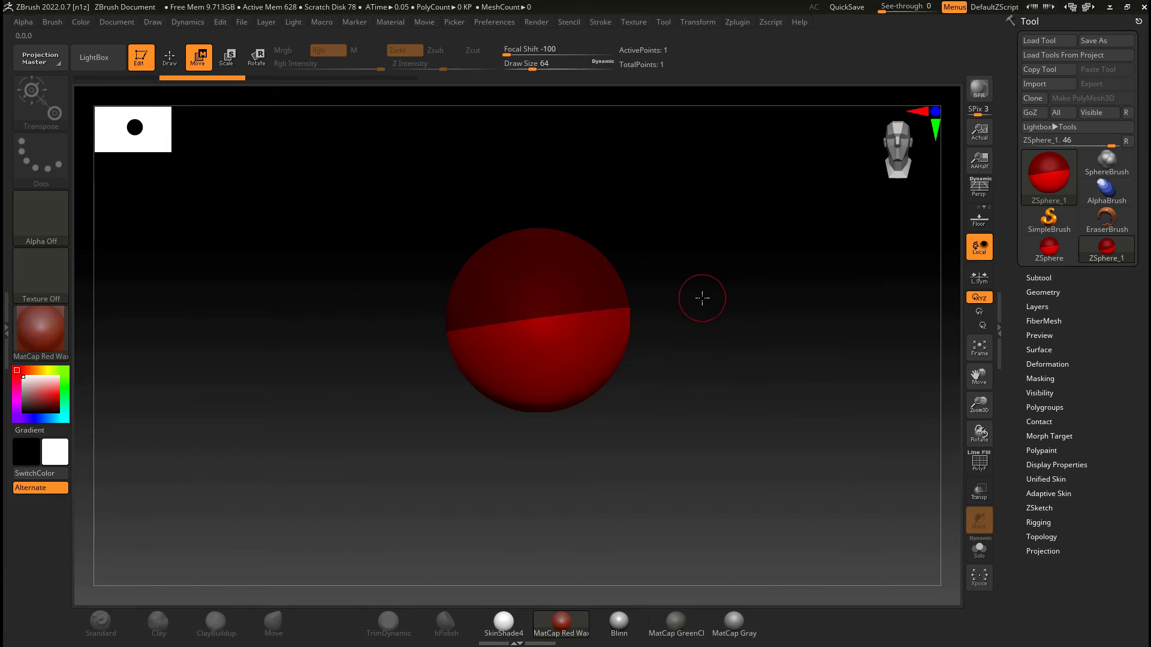
pyautogui.moveTo(708, 315)
pyautogui.keyDown('alt'); pyautogui.mouseDown()
pyautogui.moveTo(709, 289)
pyautogui.moveTo(719, 299)
pyautogui.moveTo(711, 295)
pyautogui.mouseUp(); pyautogui.keyUp('alt')
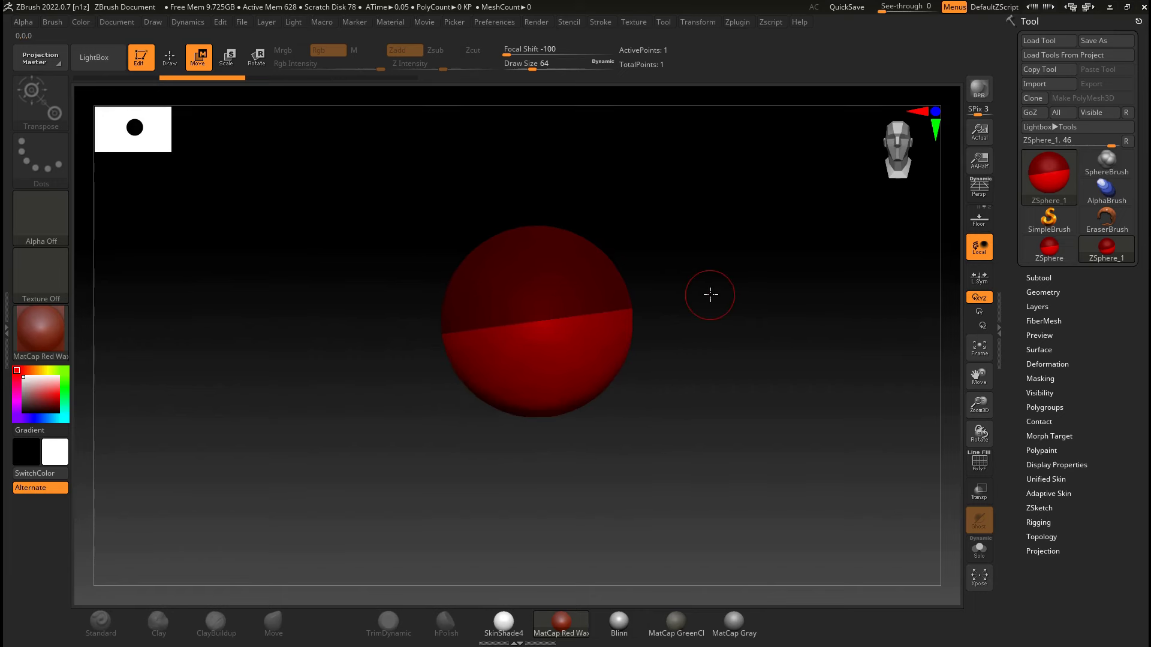
pyautogui.hotkey('ctrl', 'shift', 'z')
pyautogui.hotkey('ctrl', 'shift', 'z')
# - Show the floor grid beneath the ZSphere and switch back to Draw mode
pyautogui.click(980, 222)
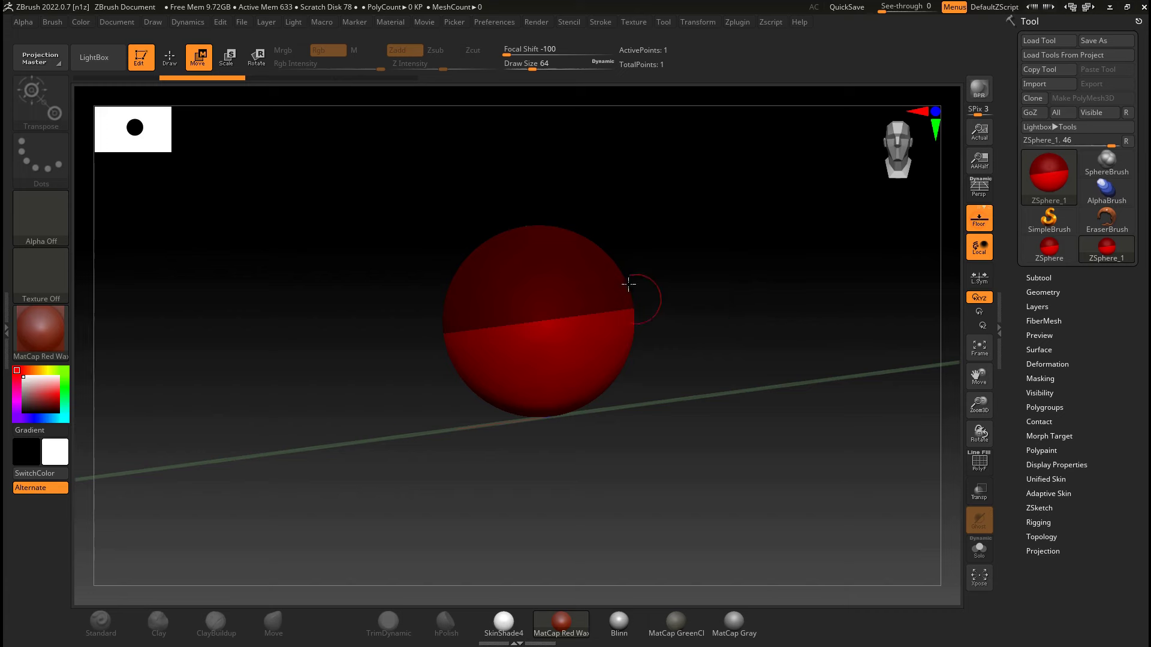
pyautogui.moveTo(687, 298); pyautogui.dragTo(722, 302)
pyautogui.moveTo(722, 249); pyautogui.dragTo(740, 280)
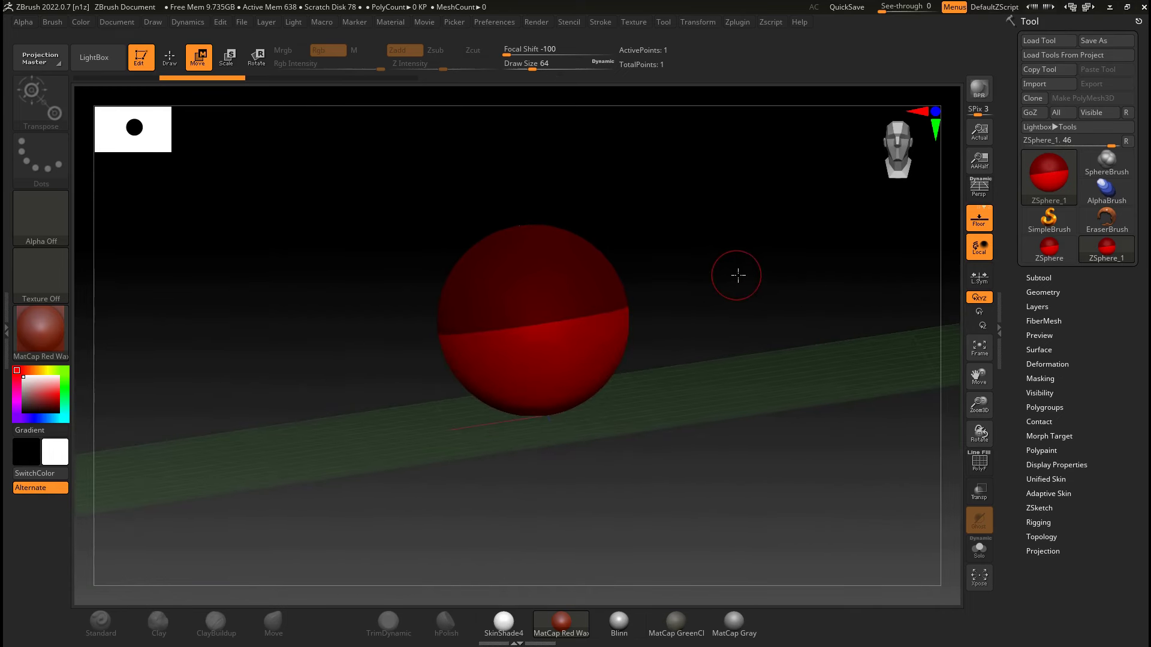
pyautogui.click(170, 58)
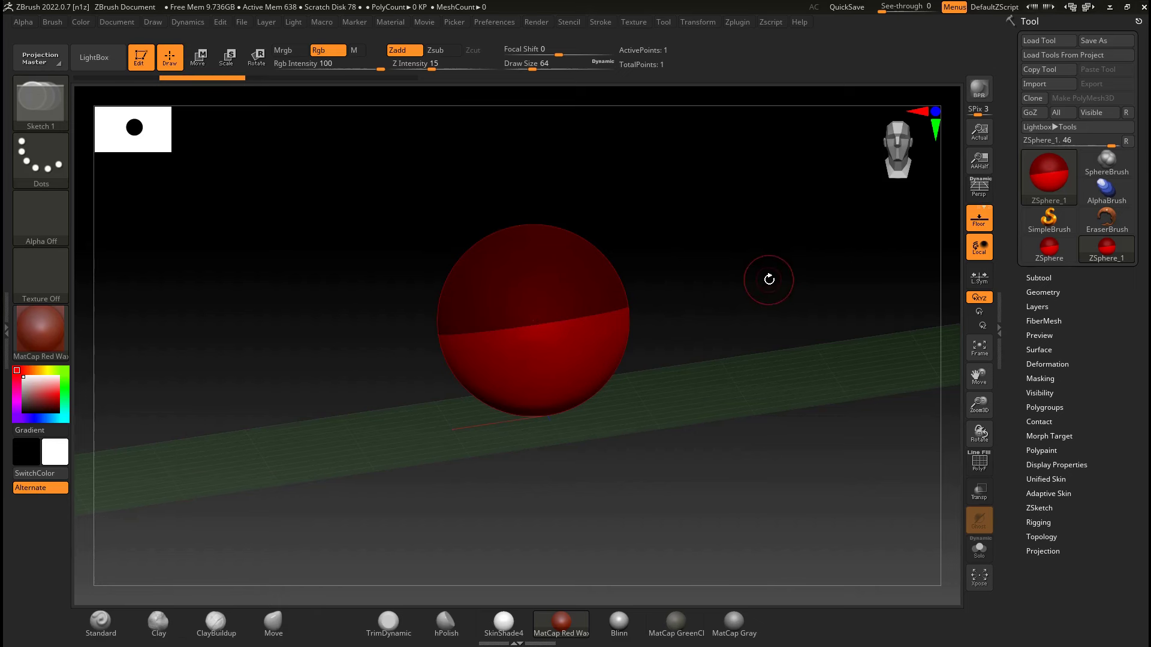
pyautogui.press('shift')
pyautogui.moveTo(584, 256)
pyautogui.keyDown('shift'); pyautogui.mouseDown()
pyautogui.moveTo(755, 298)
pyautogui.moveTo(730, 421)
pyautogui.mouseUp(); pyautogui.keyUp('shift')
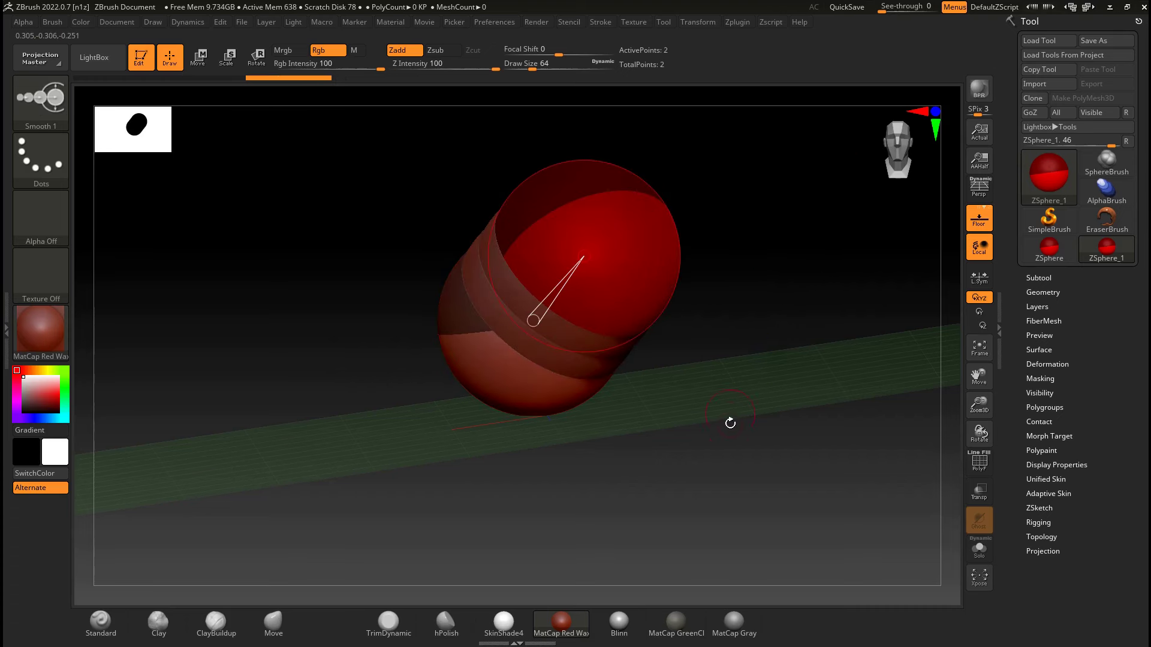
pyautogui.hotkey('ctrl', 'z')
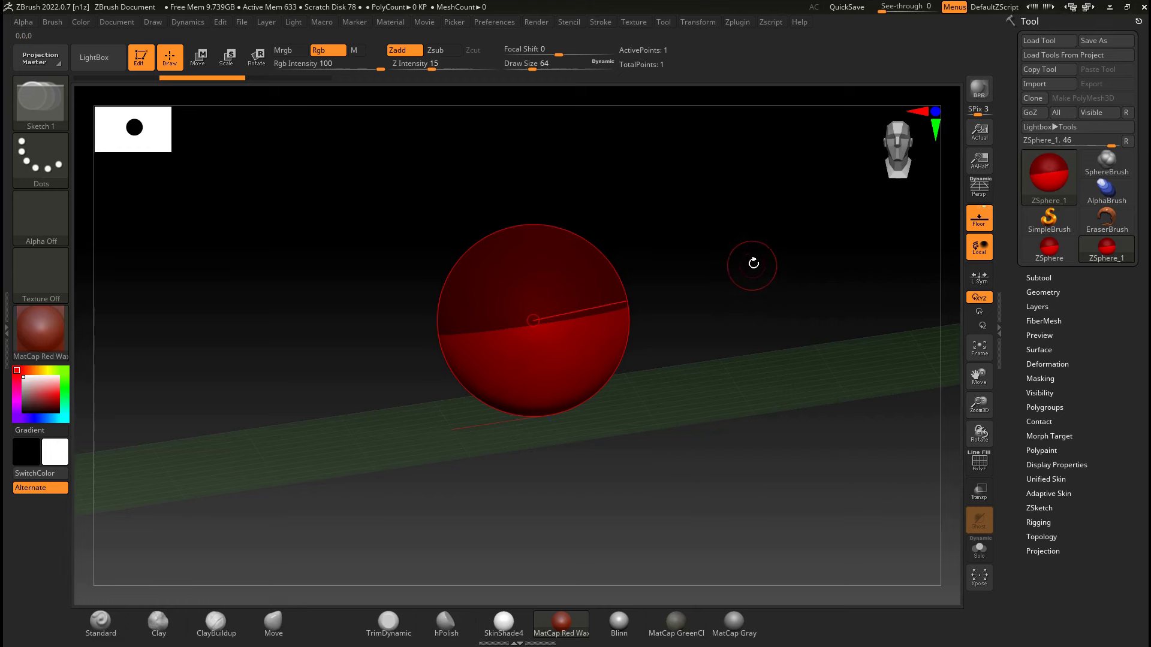
pyautogui.moveTo(752, 264); pyautogui.dragTo(700, 287)
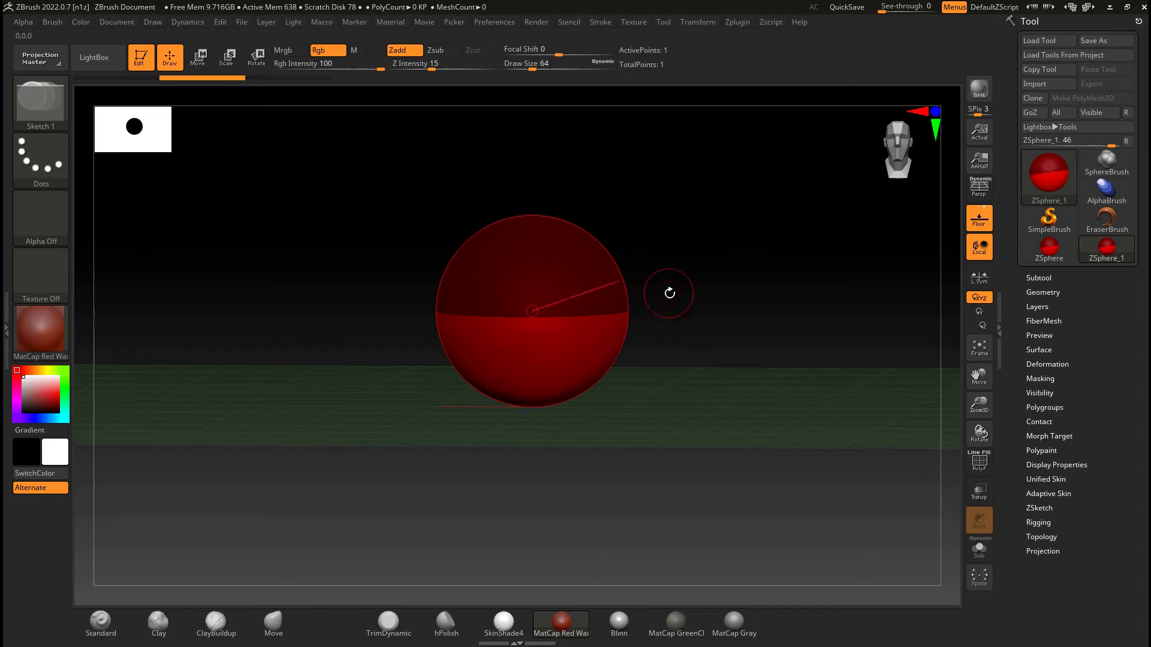
pyautogui.press('shift')
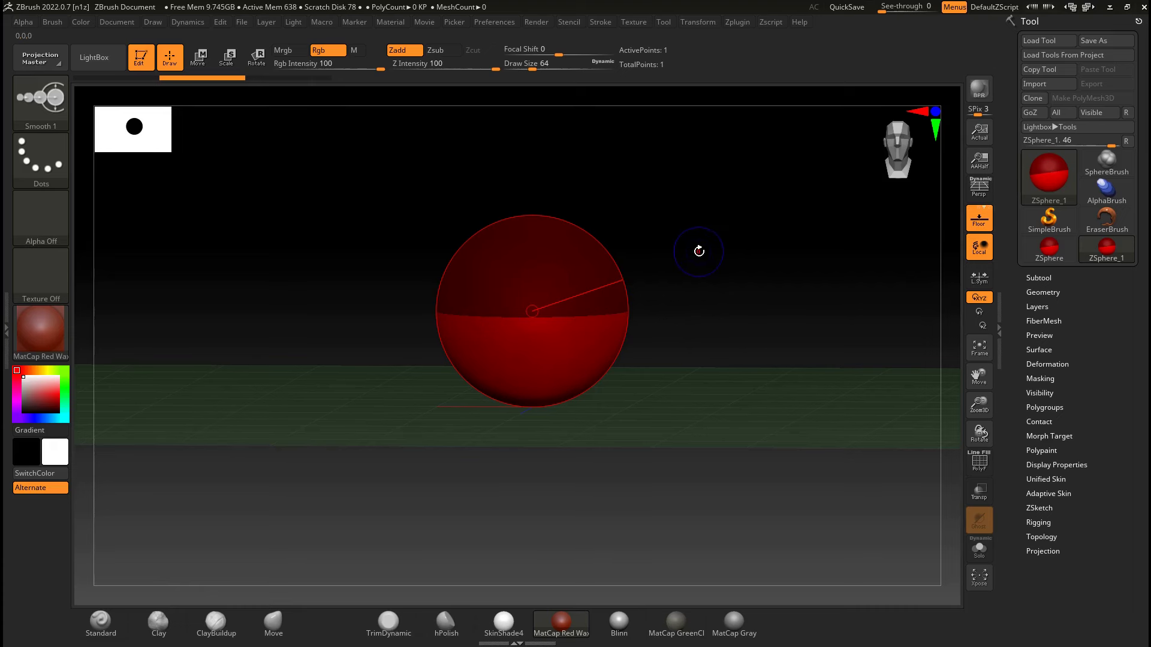
pyautogui.hotkey('ctrl', 'shift', 'z')
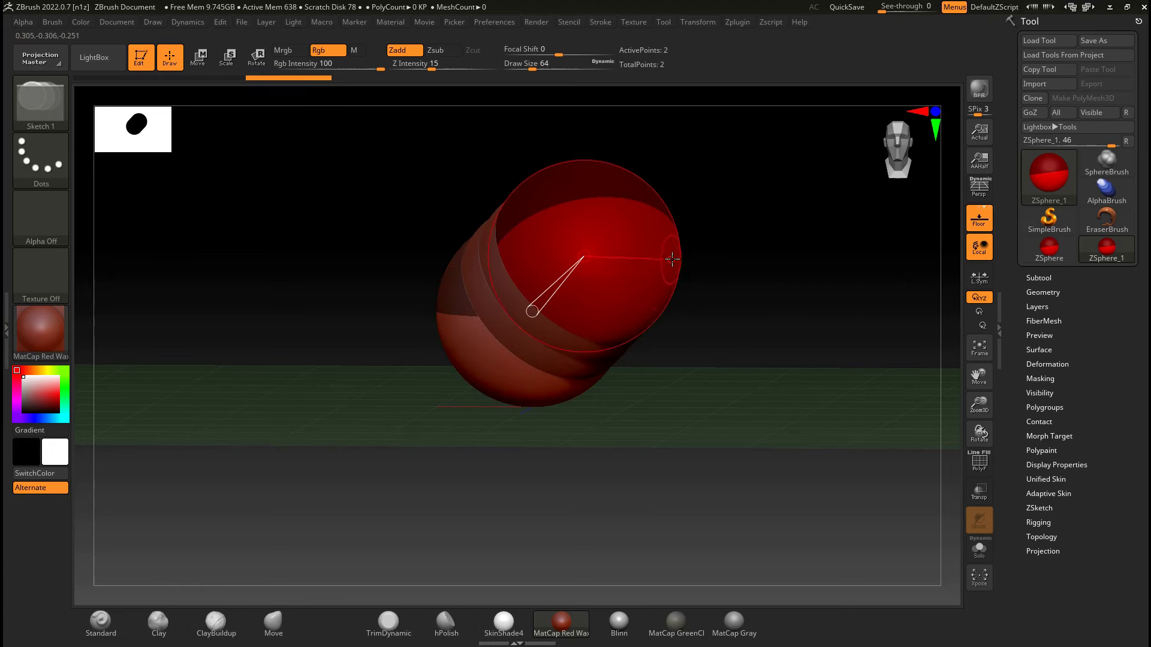
pyautogui.hotkey('ctrl', 'z')
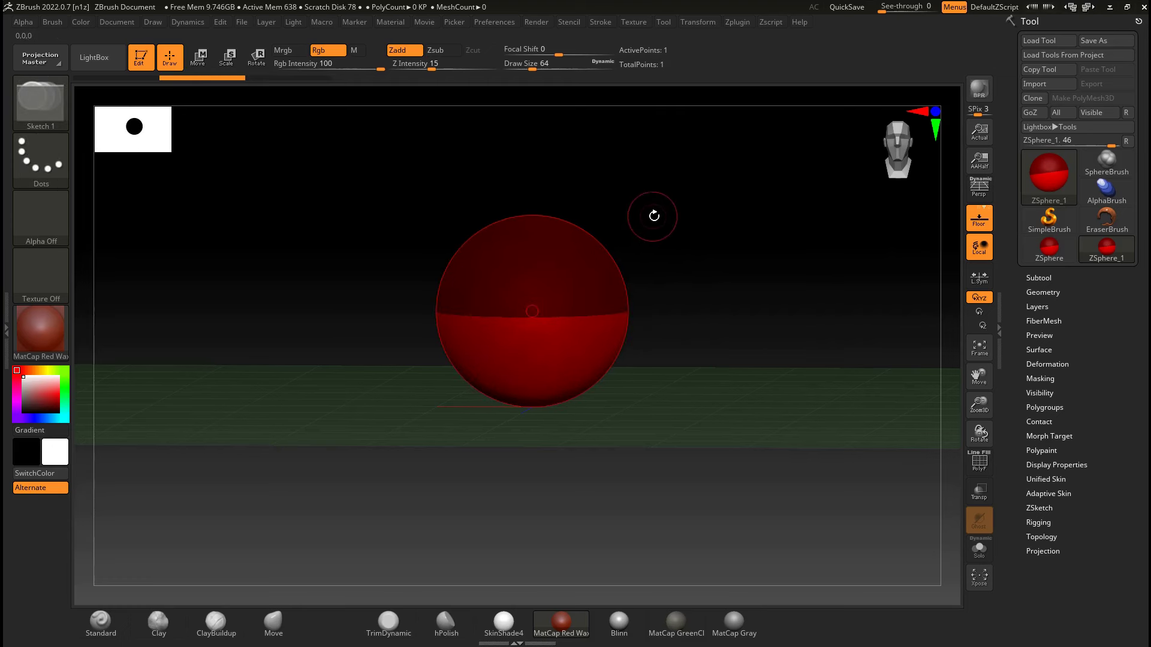
# - Snap to a straight front view and extend two ZSpheres from the root, one segment slanting upward, the next nearly horizontal
pyautogui.press('shift')
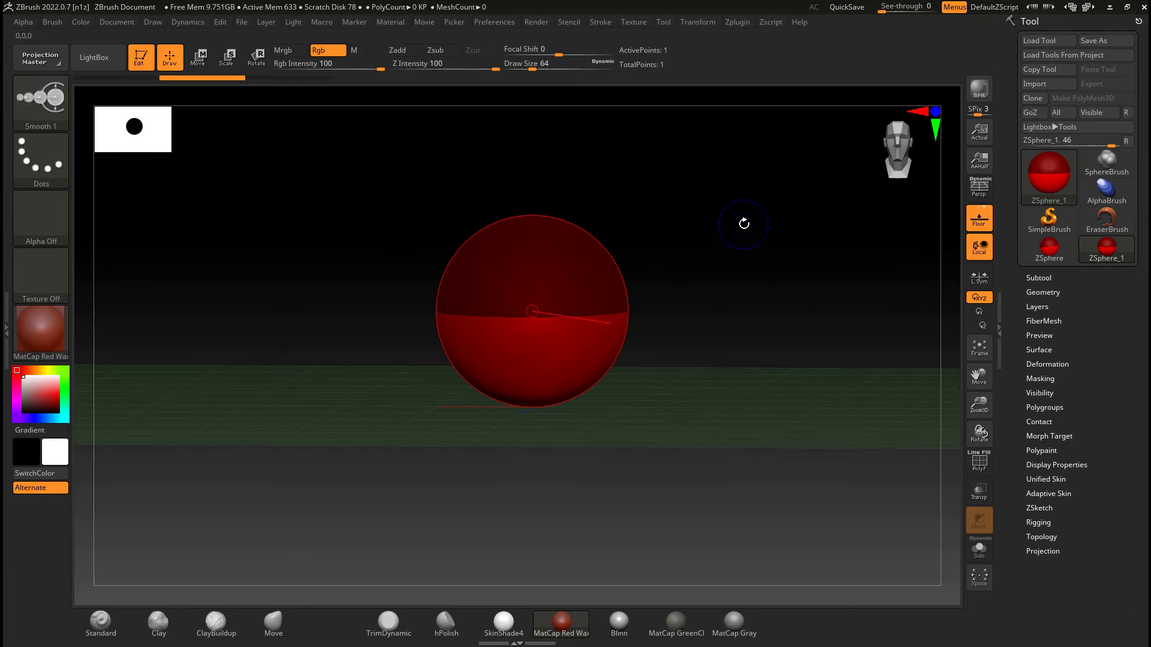
pyautogui.moveTo(747, 227)
pyautogui.keyDown('shift'); pyautogui.mouseDown()
pyautogui.moveTo(740, 292)
pyautogui.moveTo(707, 257)
pyautogui.moveTo(723, 300)
pyautogui.moveTo(684, 298)
pyautogui.moveTo(644, 266)
pyautogui.moveTo(563, 318)
pyautogui.moveTo(628, 316)
pyautogui.moveTo(527, 319)
pyautogui.mouseUp(); pyautogui.keyUp('shift')
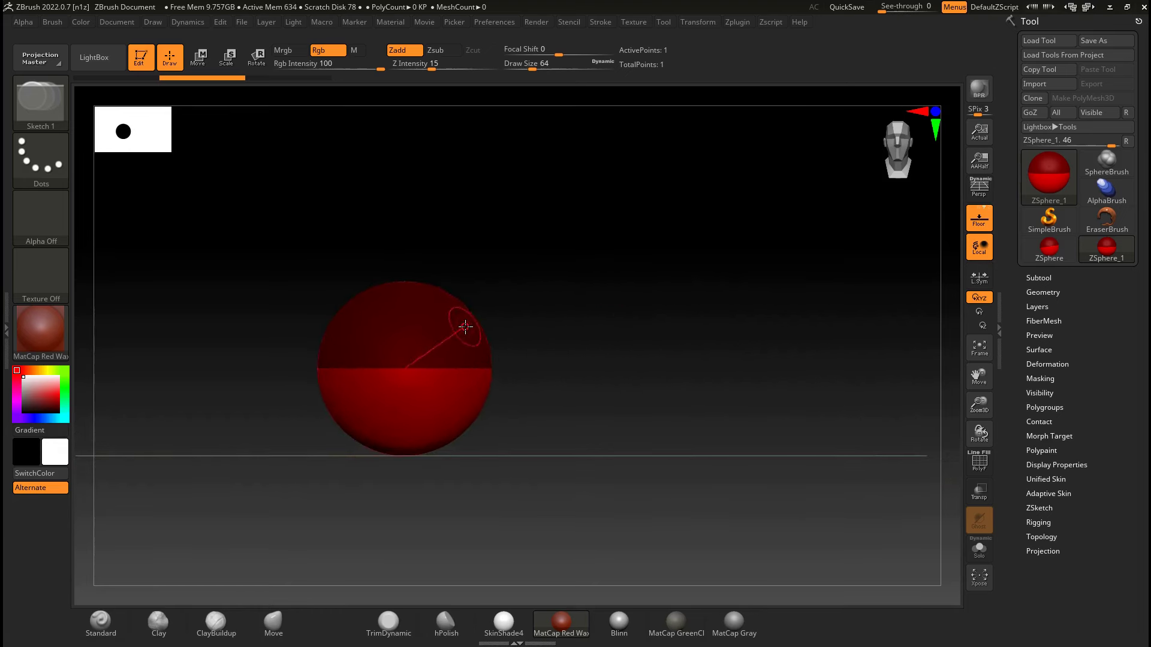
pyautogui.keyDown('alt'); pyautogui.moveTo(520, 311); pyautogui.dragTo(505, 303); pyautogui.keyUp('alt')
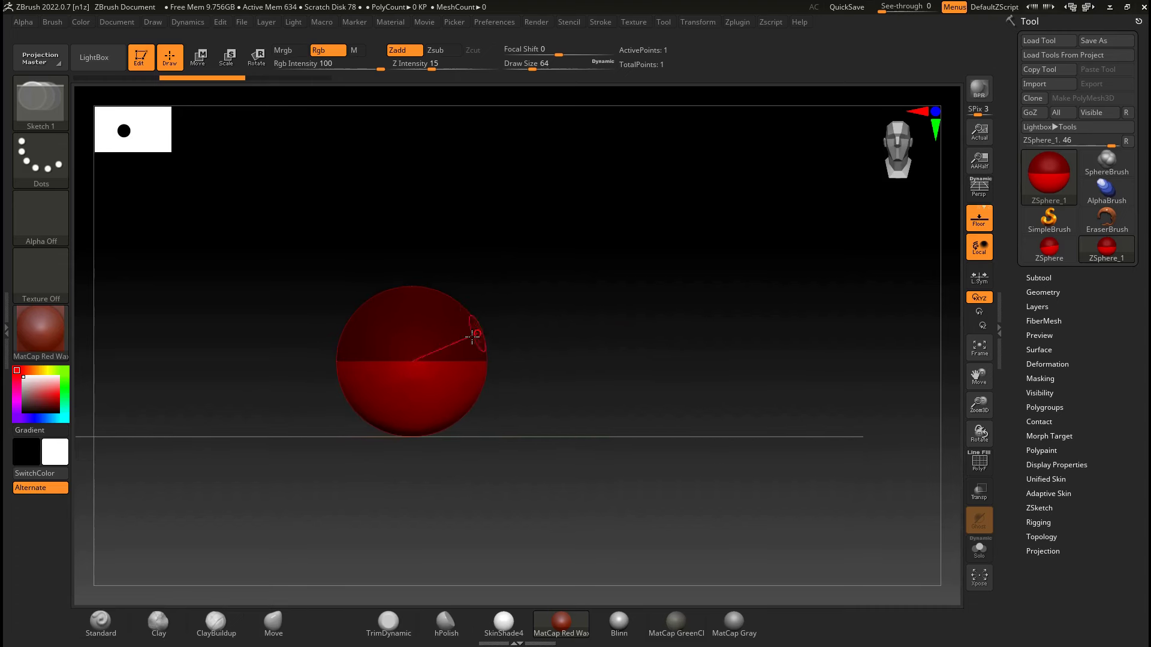
pyautogui.moveTo(457, 318)
pyautogui.mouseDown()
pyautogui.moveTo(469, 350)
pyautogui.moveTo(516, 282)
pyautogui.moveTo(630, 215)
pyautogui.moveTo(759, 239)
pyautogui.mouseUp()
pyautogui.press('w')
pyautogui.press('q')
pyautogui.press('w')
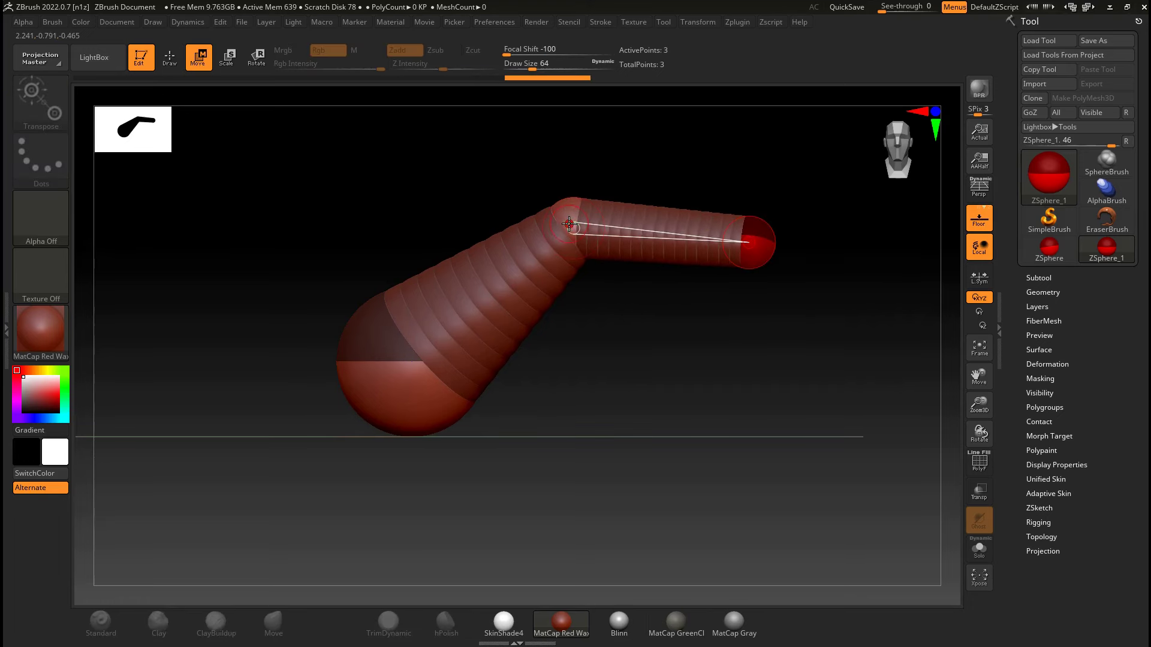
# - Draw a new ZSphere onto the free end of the nearly horizontal segment
pyautogui.press('r')
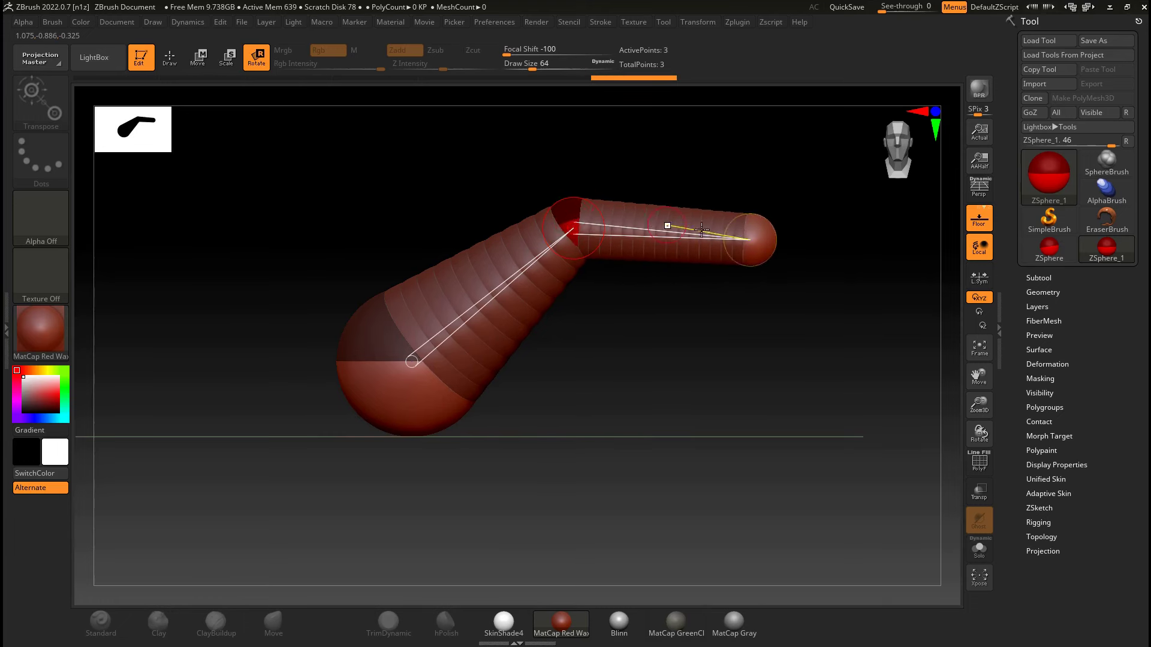
pyautogui.keyDown('alt'); pyautogui.moveTo(801, 279); pyautogui.dragTo(689, 295); pyautogui.keyUp('alt')
pyautogui.press('q')
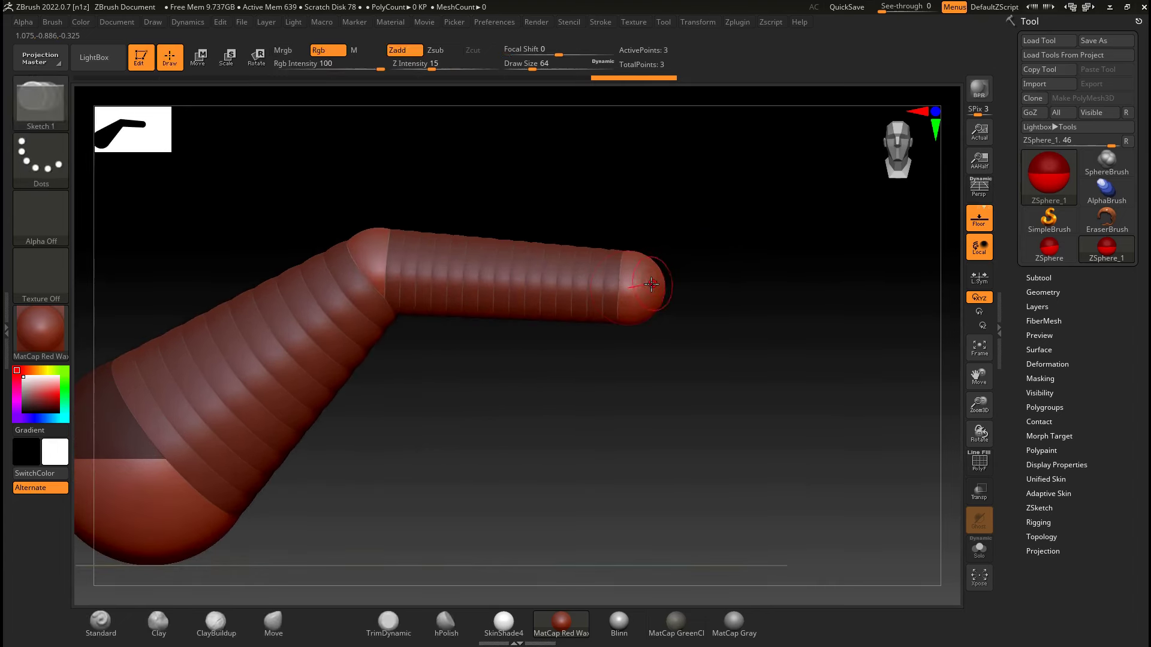
pyautogui.moveTo(651, 284); pyautogui.dragTo(667, 316)
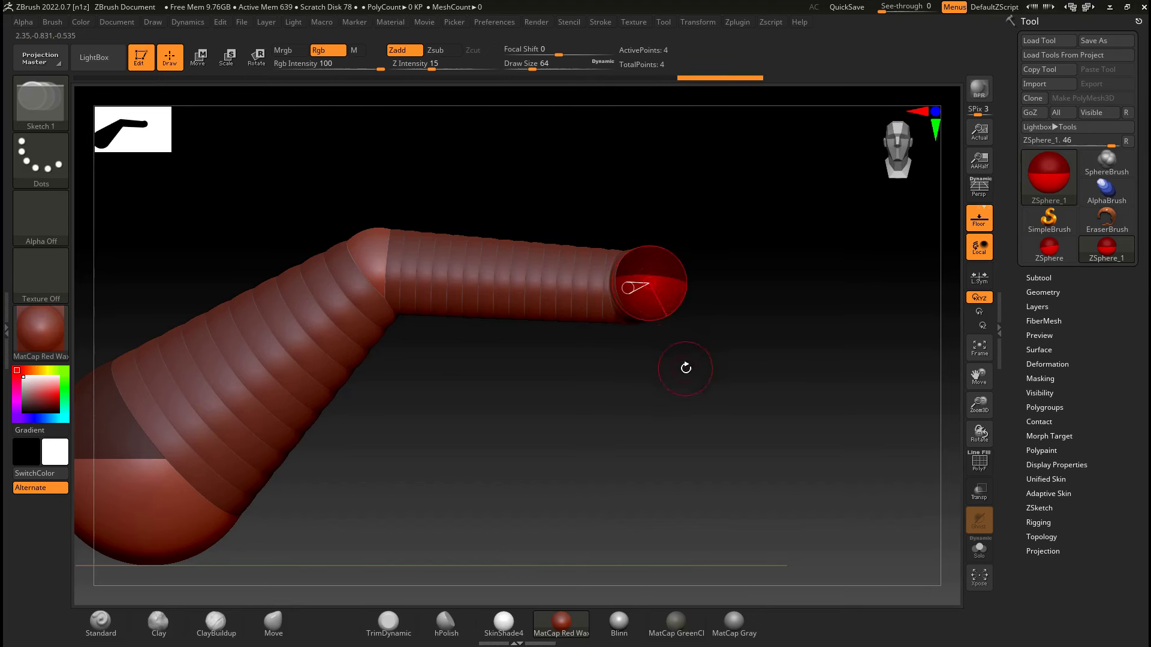
pyautogui.keyDown('ctrl'); pyautogui.moveTo(686, 368); pyautogui.dragTo(666, 340, button='right'); pyautogui.keyUp('ctrl')
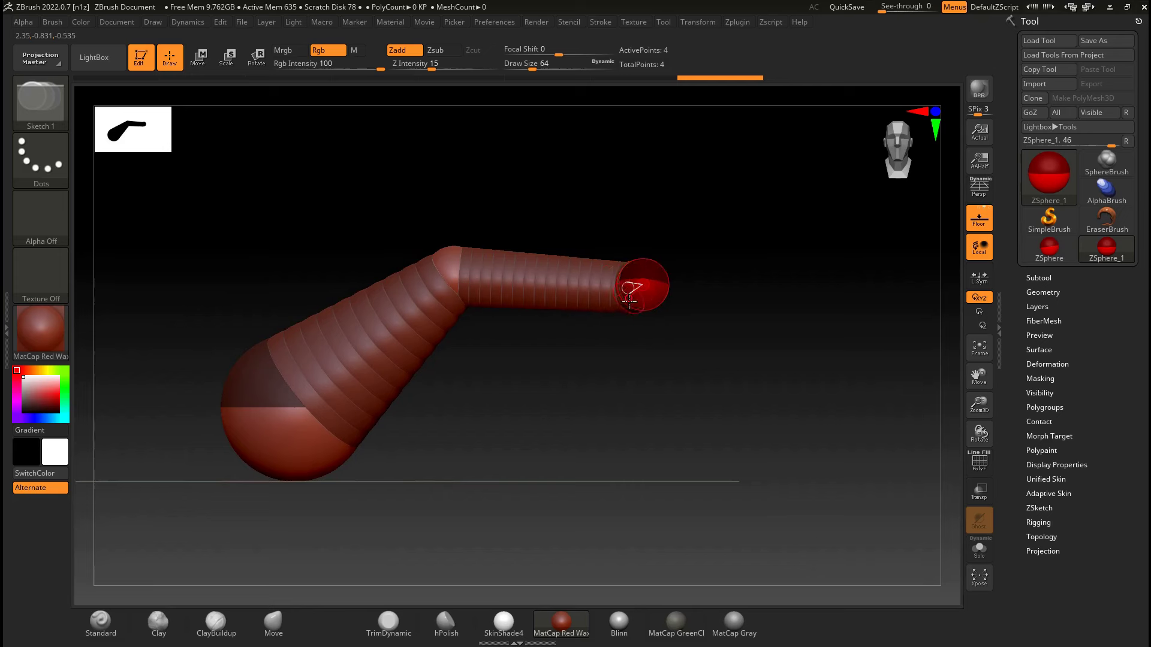
pyautogui.moveTo(658, 331); pyautogui.dragTo(657, 328)
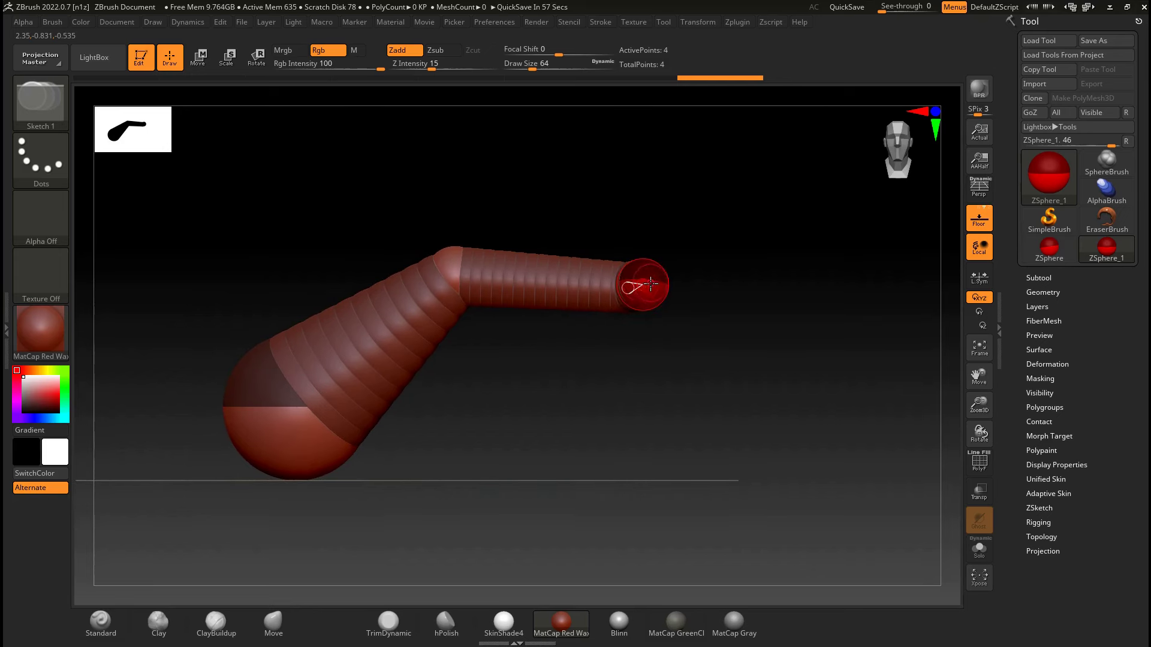
# - In Move mode with draw size about 71, pull the new end ZSphere up and outward and lower the joint before it
pyautogui.press('w')
pyautogui.moveTo(646, 286); pyautogui.dragTo(667, 285)
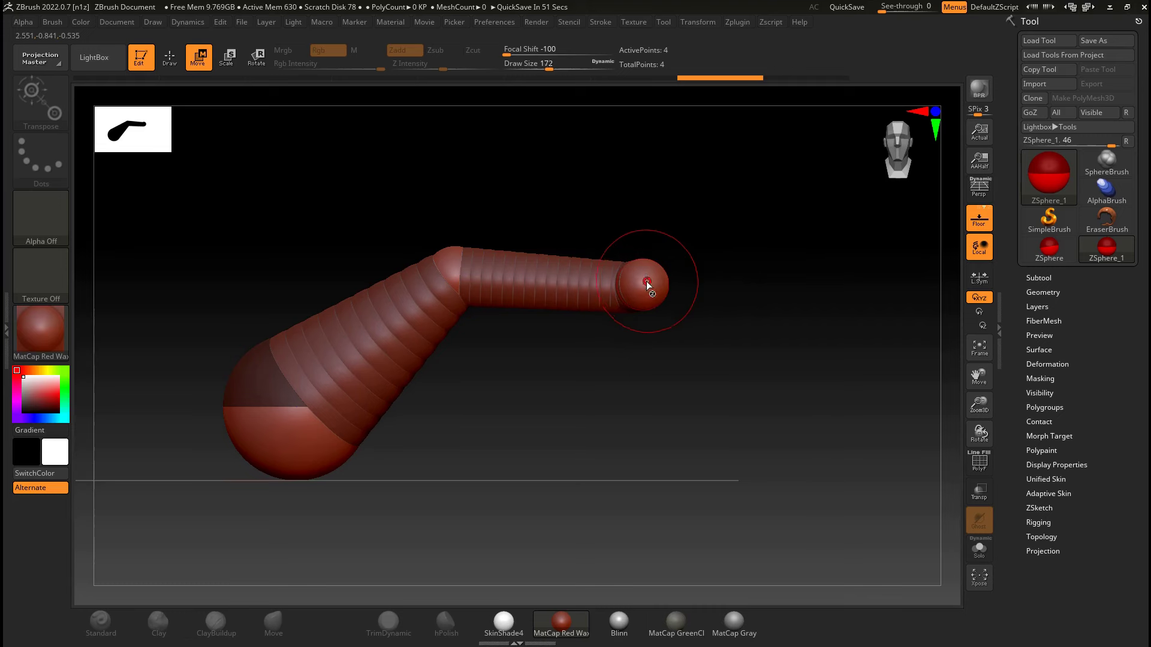
pyautogui.press('s')
pyautogui.moveTo(640, 285)
pyautogui.mouseDown()
pyautogui.moveTo(666, 289)
pyautogui.moveTo(648, 290)
pyautogui.mouseUp()
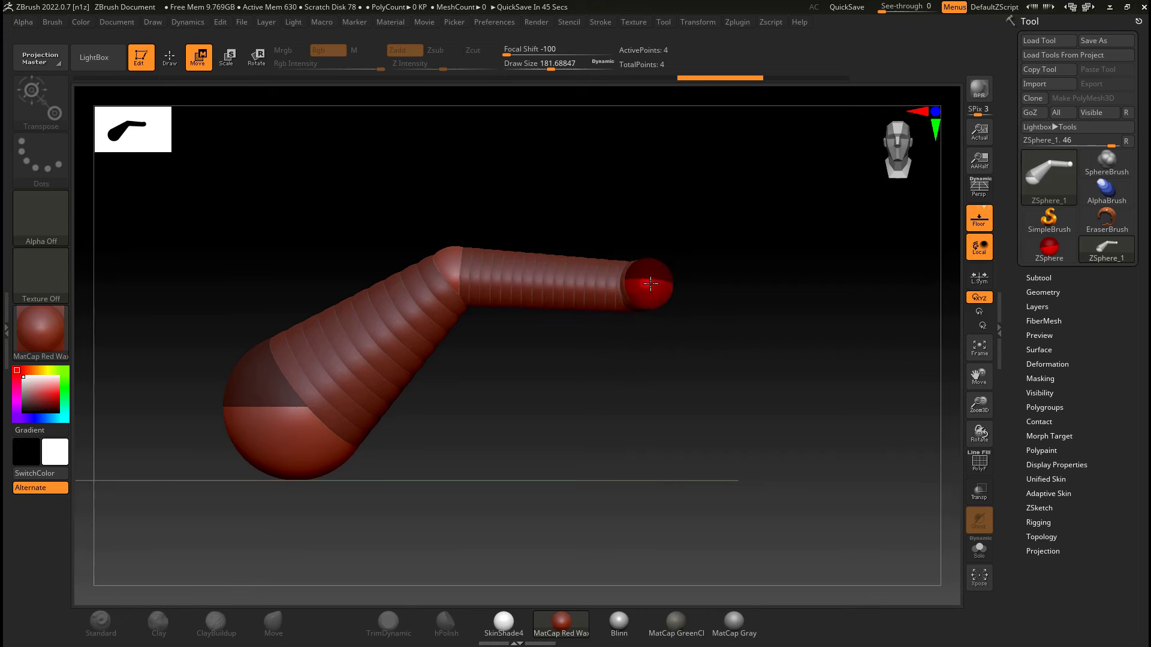
pyautogui.moveTo(650, 284)
pyautogui.mouseDown()
pyautogui.moveTo(811, 250)
pyautogui.moveTo(666, 279)
pyautogui.mouseUp()
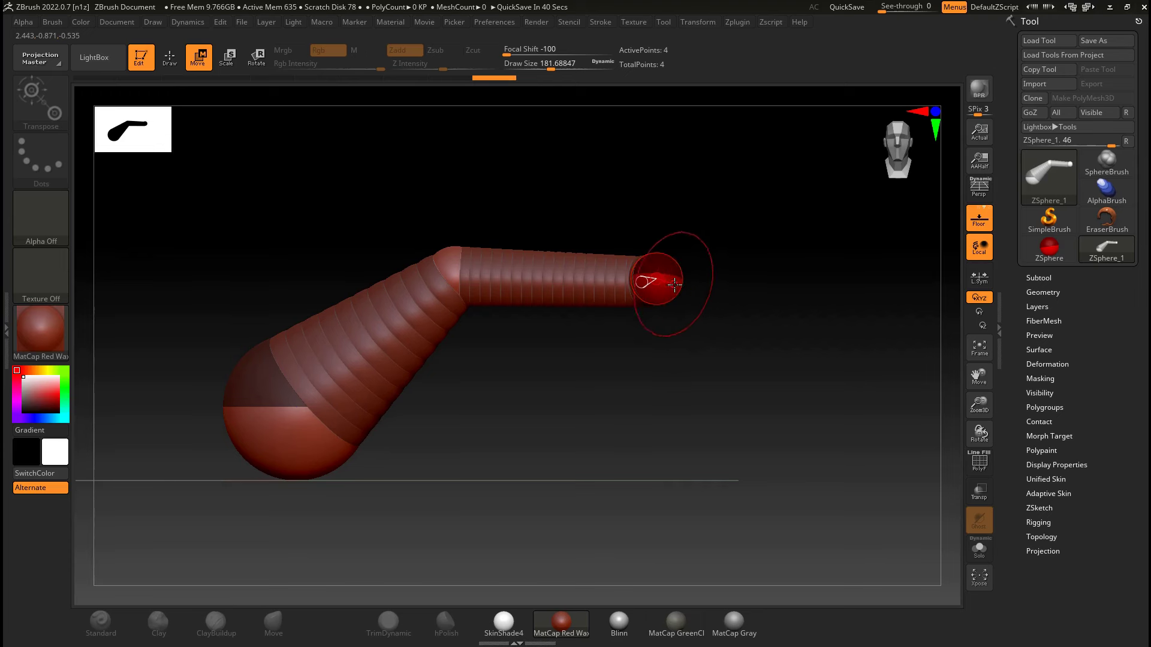
pyautogui.press('s')
pyautogui.moveTo(679, 289)
pyautogui.mouseDown()
pyautogui.moveTo(661, 282)
pyautogui.moveTo(801, 265)
pyautogui.moveTo(771, 174)
pyautogui.mouseUp()
pyautogui.moveTo(640, 271); pyautogui.dragTo(644, 331)
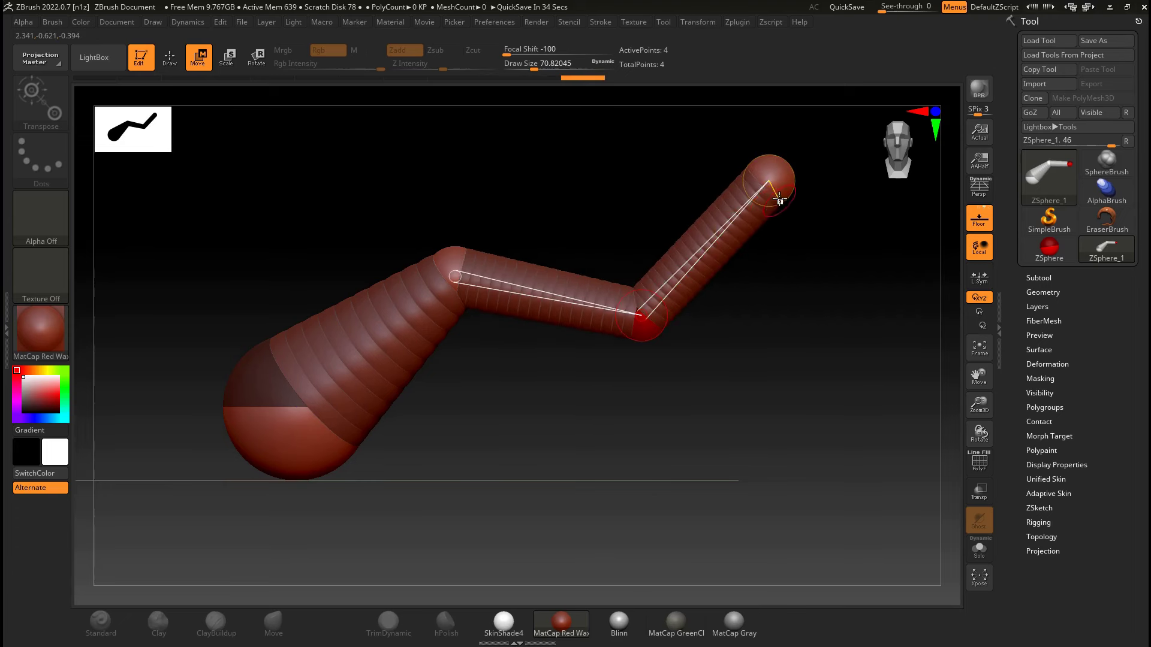
pyautogui.moveTo(771, 180); pyautogui.dragTo(774, 192)
pyautogui.moveTo(716, 314); pyautogui.dragTo(707, 324)
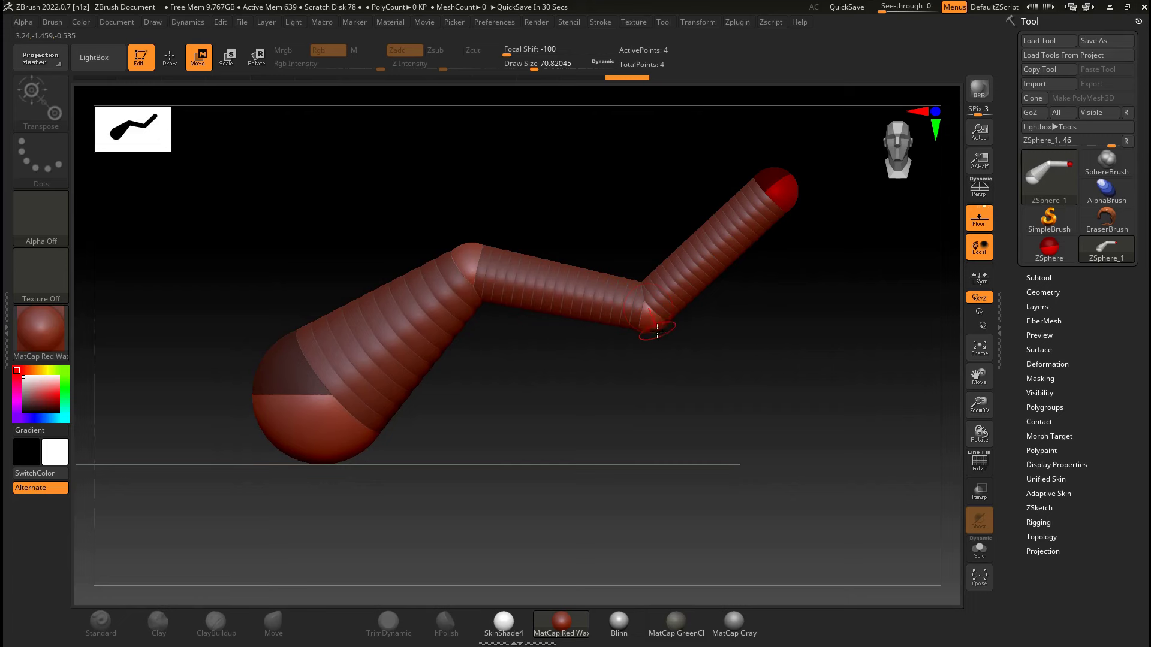
# - Extend another ZSphere outward from the raised tip, forming a gently rising segment
pyautogui.keyDown('alt'); pyautogui.moveTo(758, 275); pyautogui.dragTo(624, 390); pyautogui.keyUp('alt')
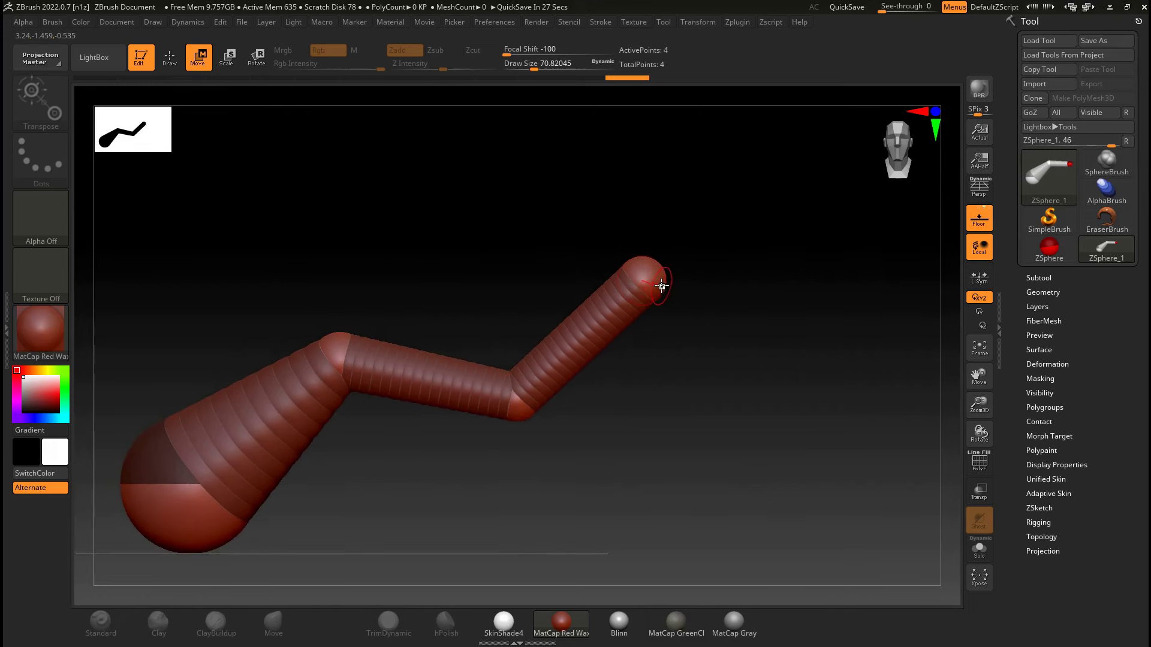
pyautogui.press('q')
pyautogui.moveTo(661, 286); pyautogui.dragTo(778, 252)
pyautogui.press('w')
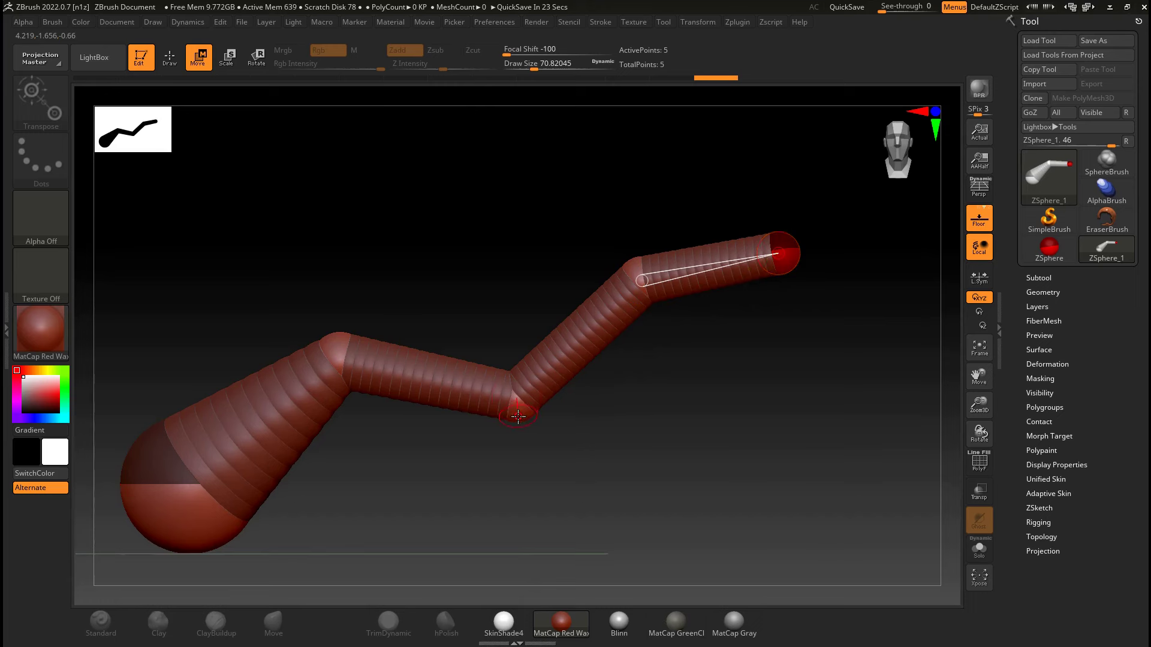
# - Branch a second segment off the lowered middle joint, slanting downward away from the root
pyautogui.press('q')
pyautogui.moveTo(519, 418); pyautogui.dragTo(538, 450)
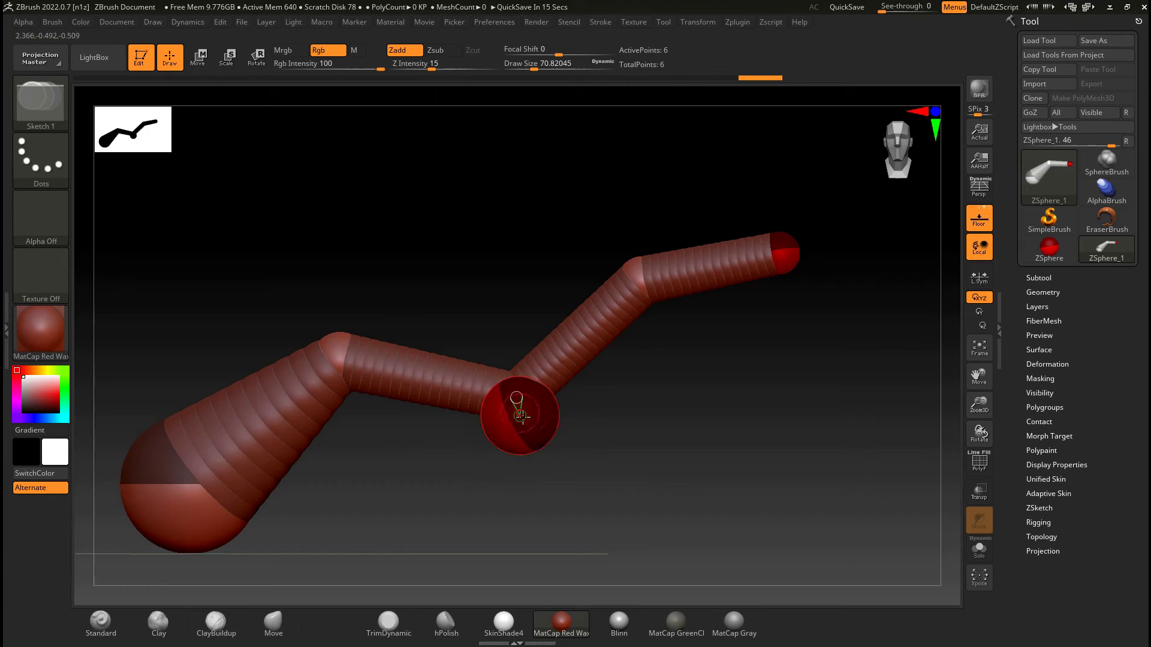
pyautogui.hotkey('ctrl', 'z')
pyautogui.moveTo(520, 414)
pyautogui.mouseDown()
pyautogui.moveTo(533, 432)
pyautogui.moveTo(594, 452)
pyautogui.moveTo(607, 501)
pyautogui.moveTo(632, 514)
pyautogui.mouseUp()
pyautogui.press('w')
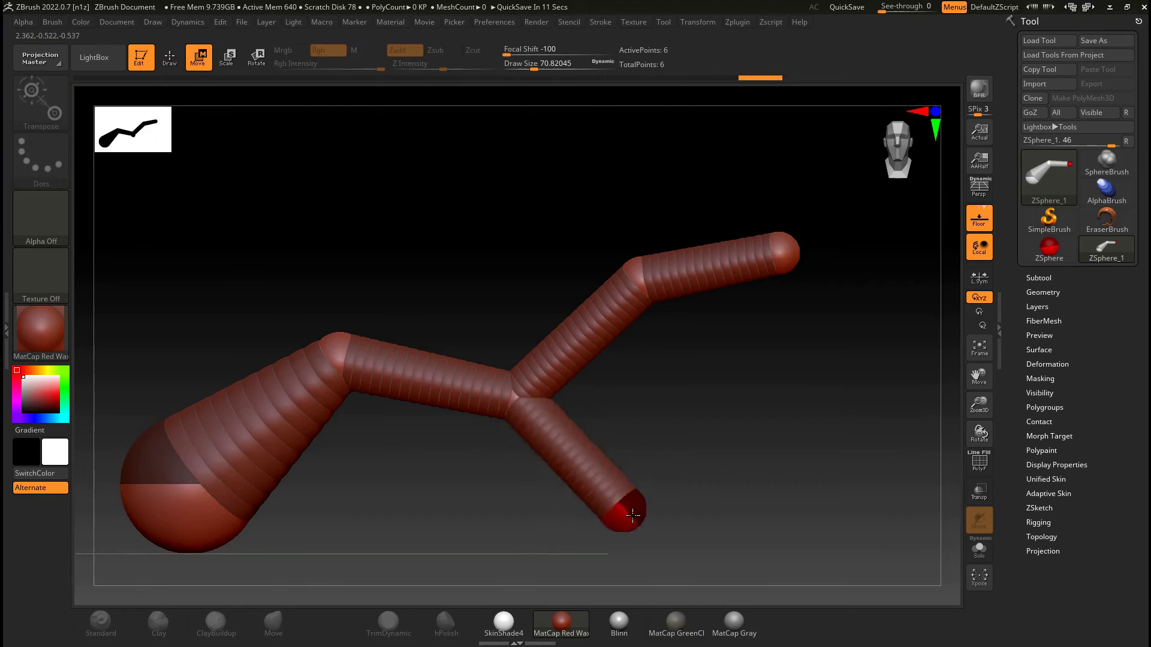
# - Add a ZSphere at the lower branch's tip and move it outward to form a gently rising segment
pyautogui.press('q')
pyautogui.click(648, 515)
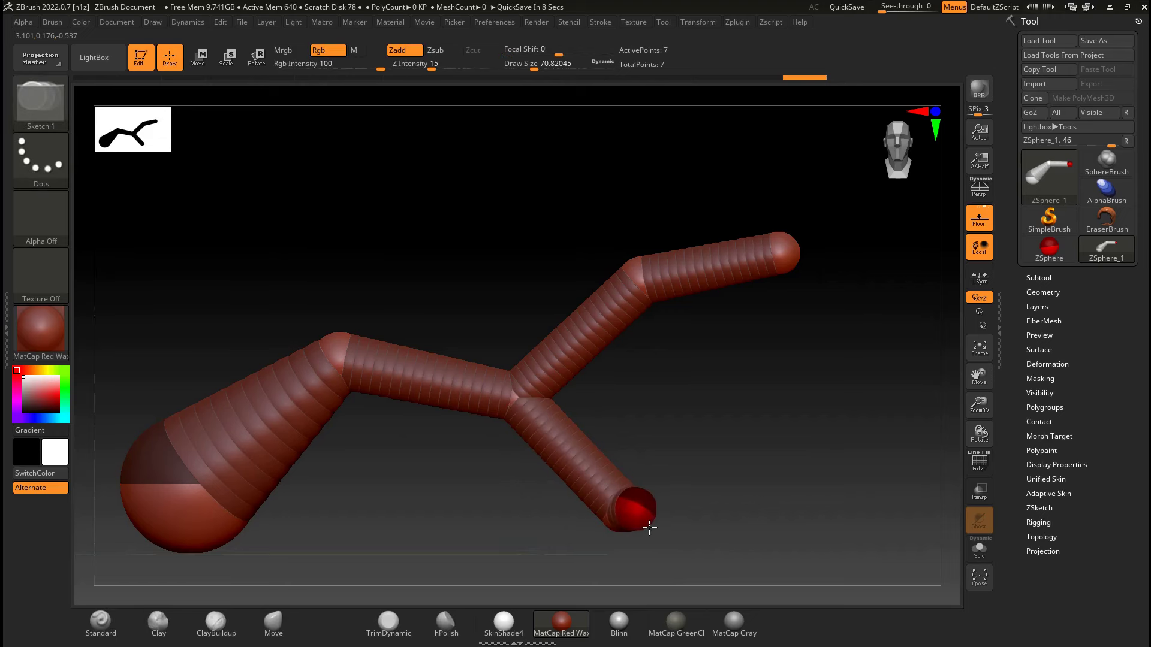
pyautogui.press('w')
pyautogui.moveTo(636, 509)
pyautogui.mouseDown()
pyautogui.moveTo(796, 469)
pyautogui.moveTo(775, 485)
pyautogui.mouseUp()
pyautogui.moveTo(719, 352); pyautogui.dragTo(699, 322)
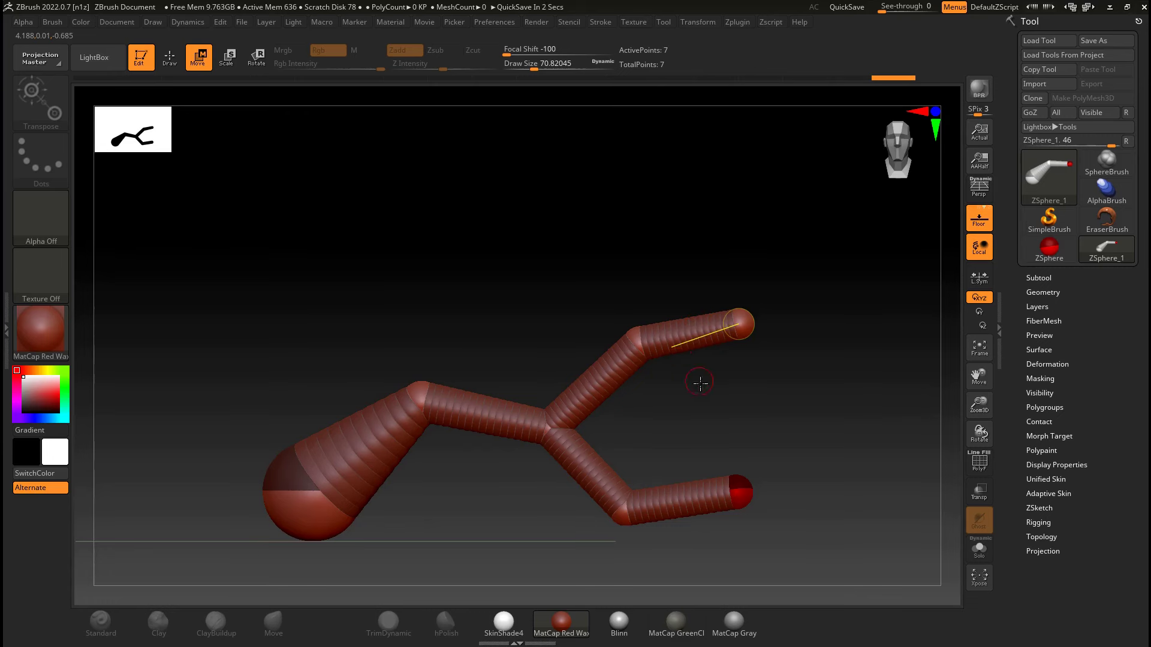
pyautogui.keyDown('alt'); pyautogui.moveTo(699, 383); pyautogui.dragTo(638, 309); pyautogui.keyUp('alt')
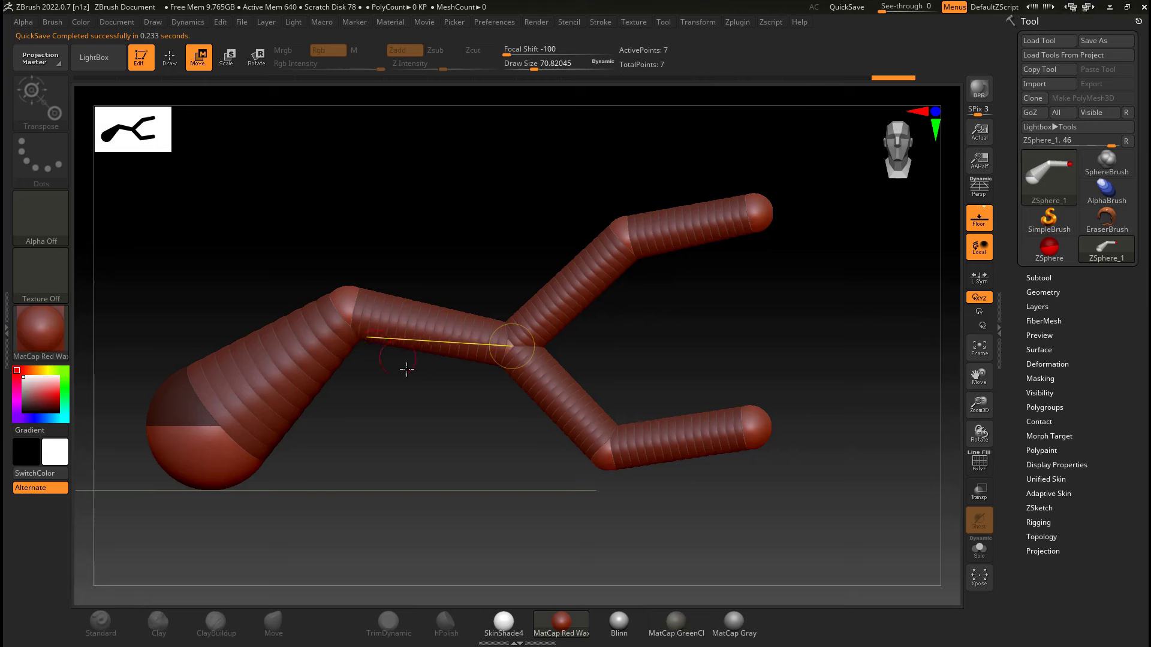
pyautogui.keyDown('alt'); pyautogui.moveTo(396, 402); pyautogui.dragTo(461, 402); pyautogui.keyUp('alt')
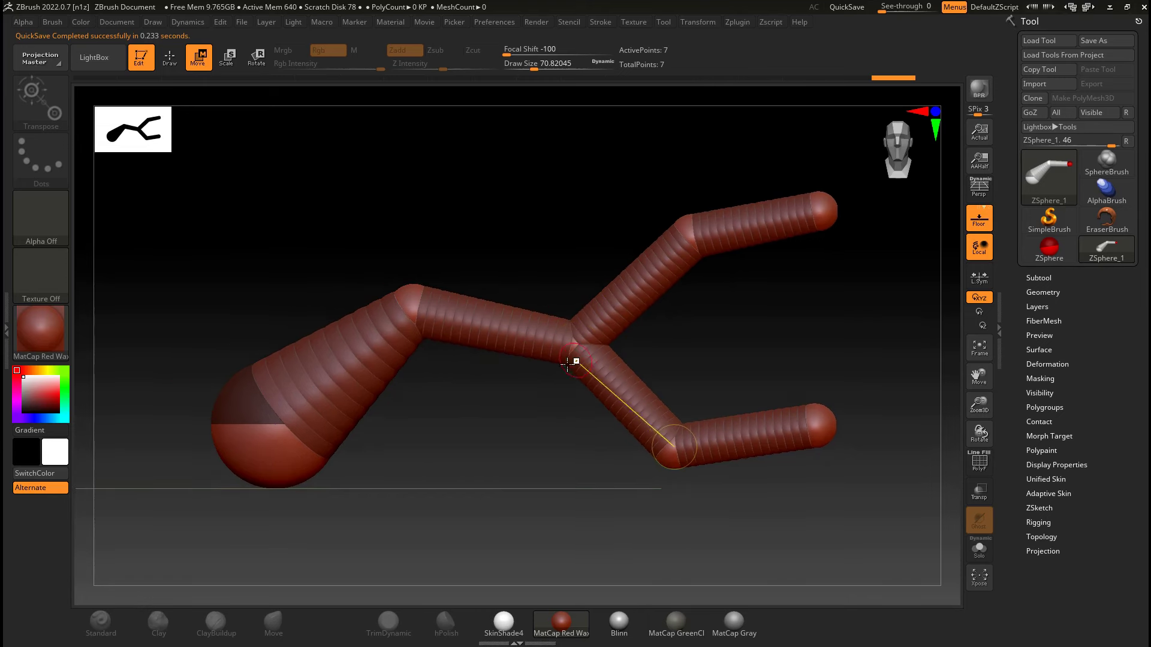
pyautogui.keyDown('alt'); pyautogui.moveTo(447, 433); pyautogui.dragTo(522, 416); pyautogui.keyUp('alt')
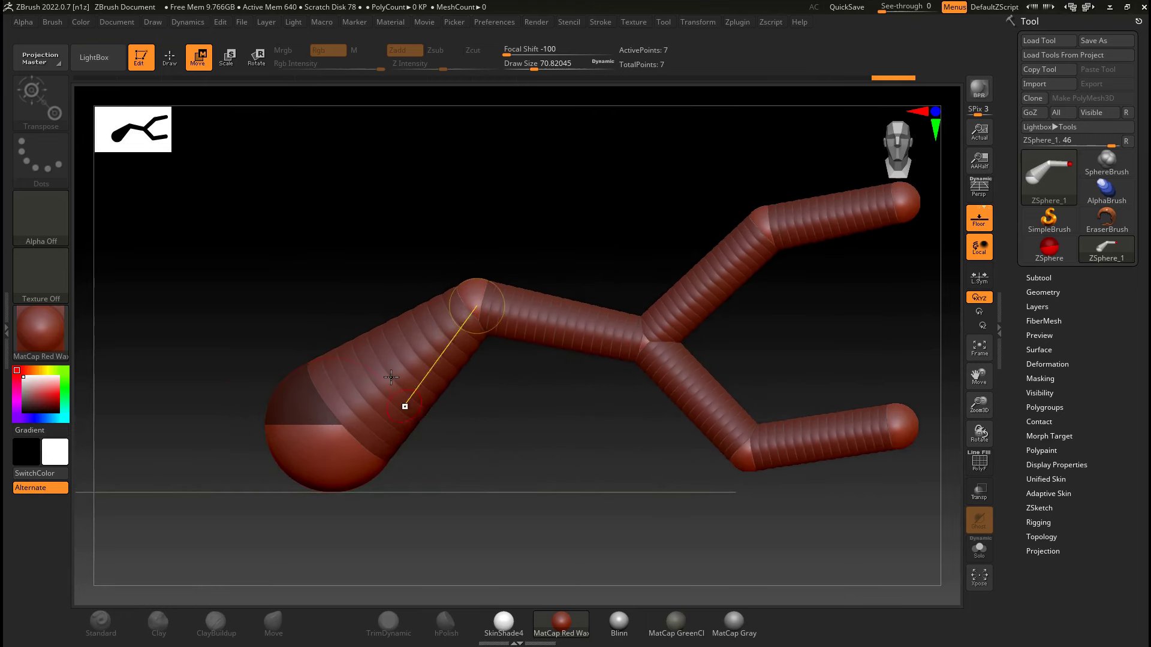
pyautogui.keyDown('alt'); pyautogui.moveTo(506, 419); pyautogui.dragTo(510, 383); pyautogui.keyUp('alt')
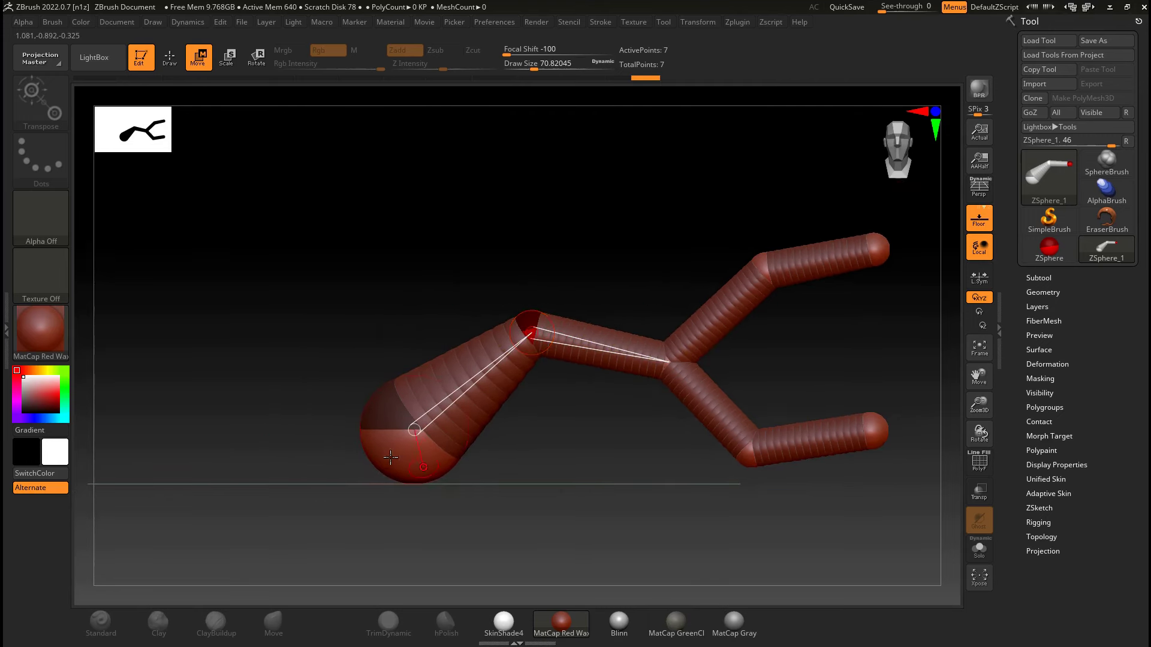
pyautogui.keyDown('alt'); pyautogui.moveTo(645, 395); pyautogui.dragTo(551, 389); pyautogui.keyUp('alt')
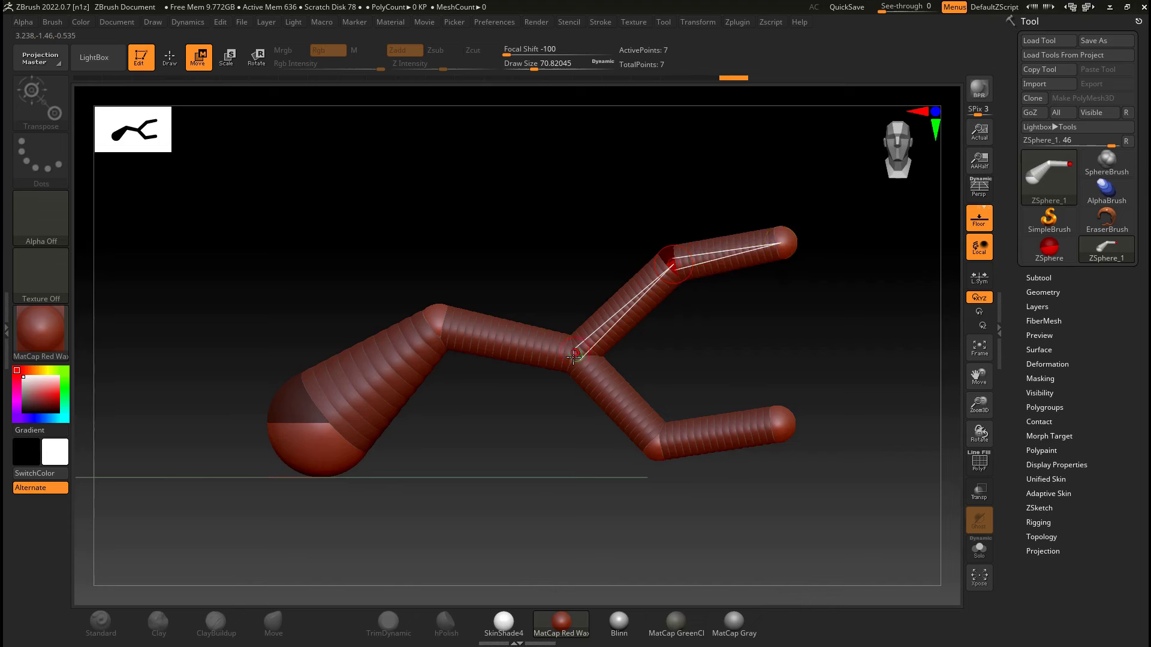
# - Rotate the upper branch slightly about the branching joint, and scale up the ZSphere where the two branches meet
pyautogui.press('e')
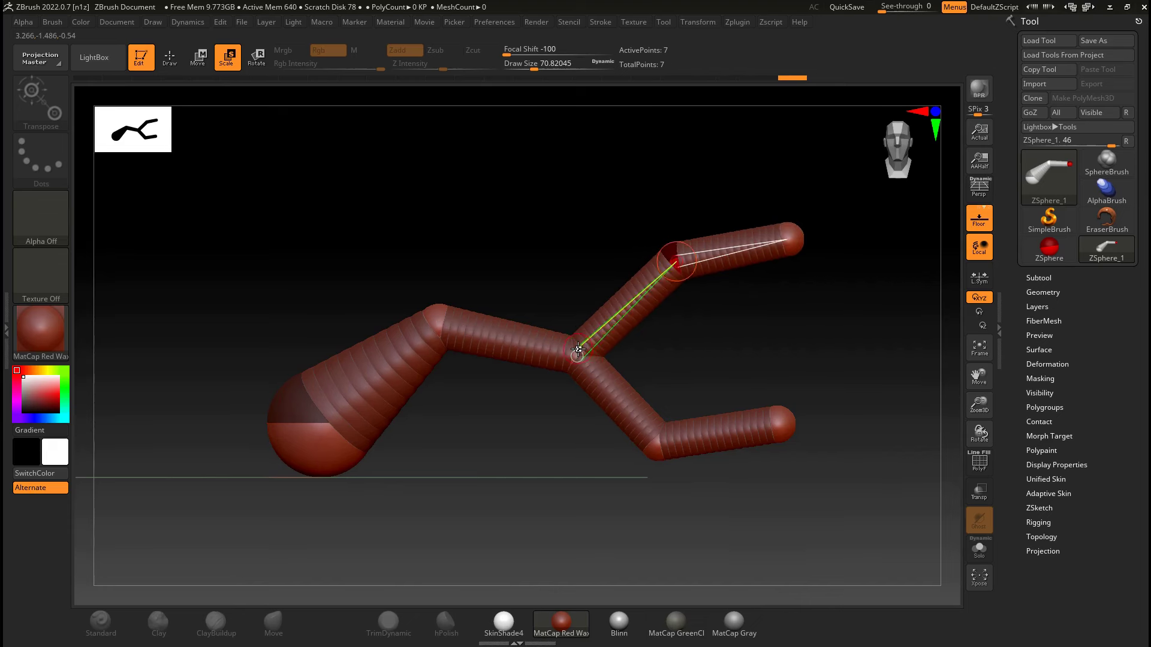
pyautogui.press('r')
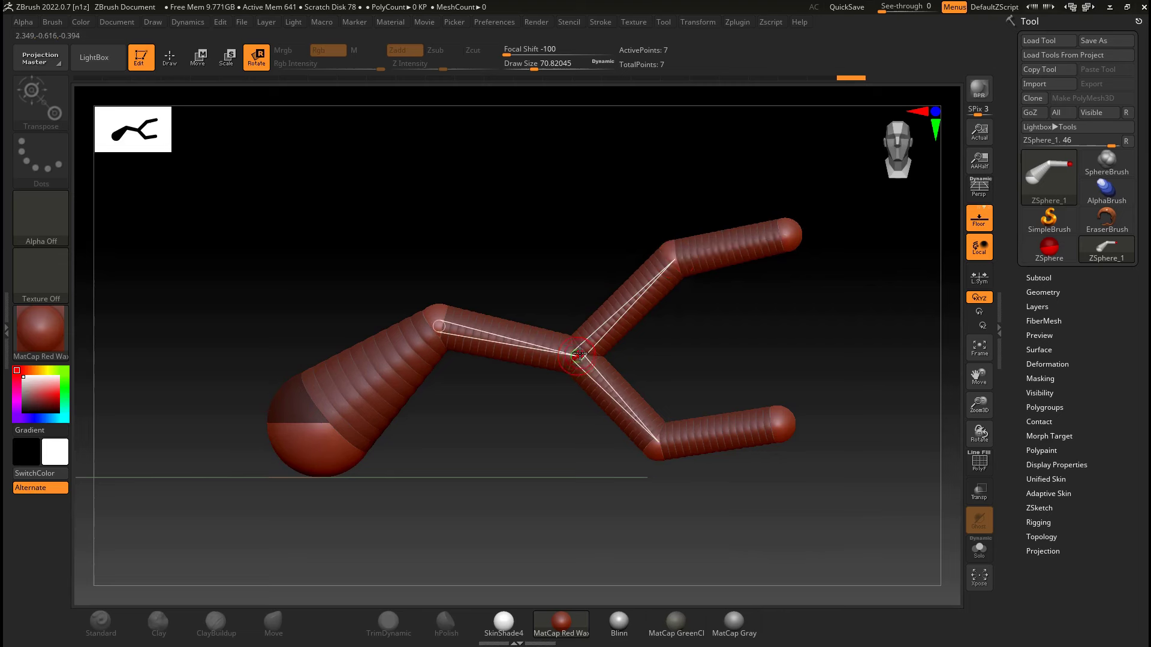
pyautogui.moveTo(674, 258)
pyautogui.mouseDown()
pyautogui.moveTo(664, 250)
pyautogui.moveTo(675, 257)
pyautogui.mouseUp()
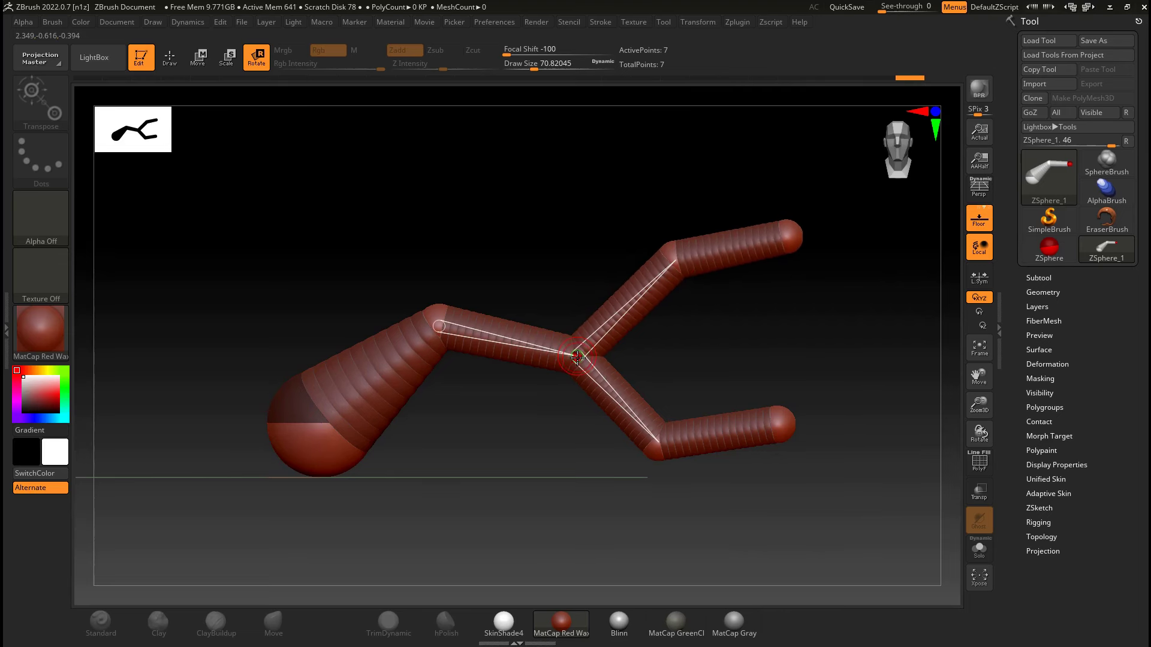
pyautogui.press('e')
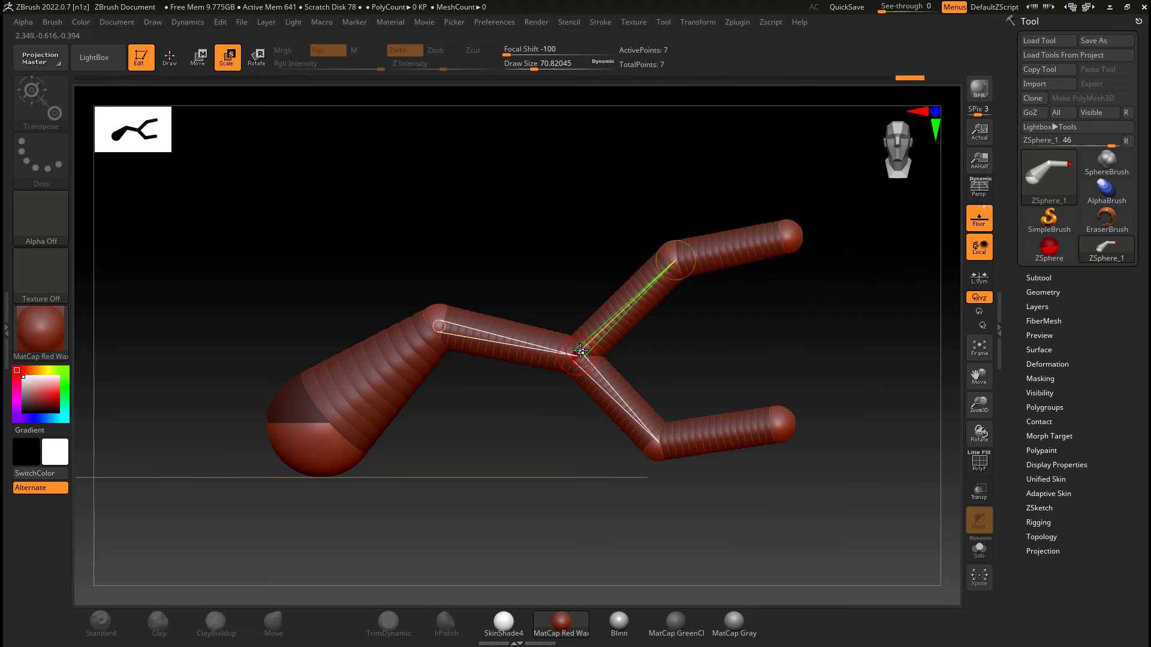
pyautogui.moveTo(581, 351)
pyautogui.mouseDown()
pyautogui.moveTo(588, 323)
pyautogui.moveTo(584, 354)
pyautogui.mouseUp()
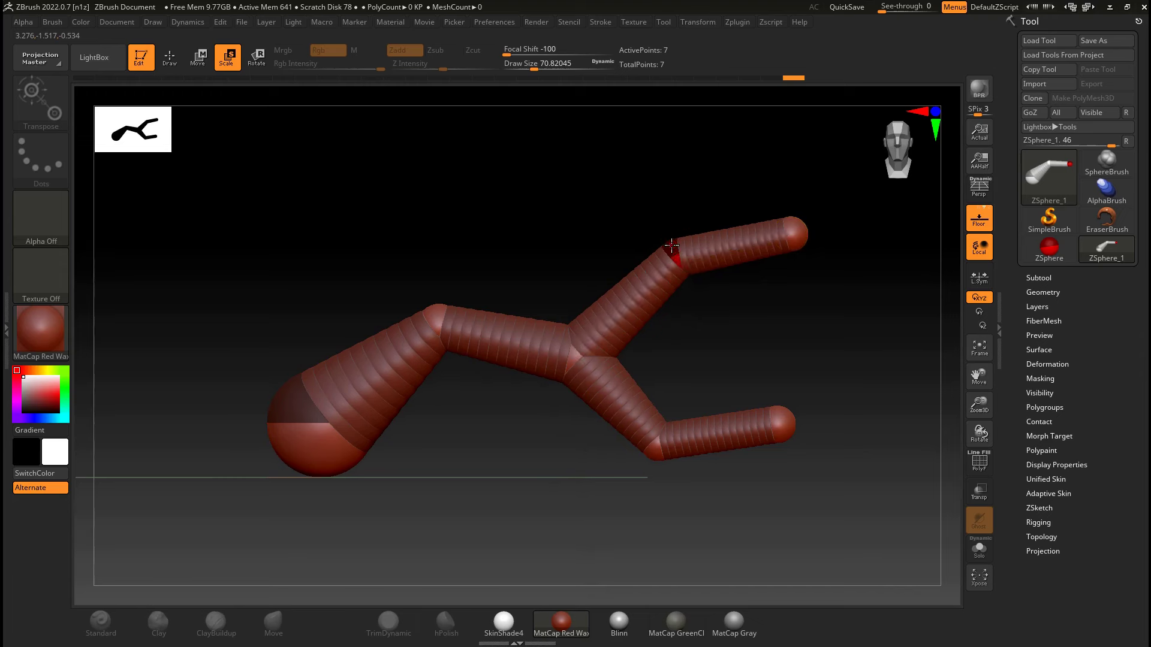
# - Move the upper branch's elbow upward and toward the root, and pull its tip farther outward
pyautogui.press('w')
pyautogui.moveTo(682, 248); pyautogui.dragTo(672, 234)
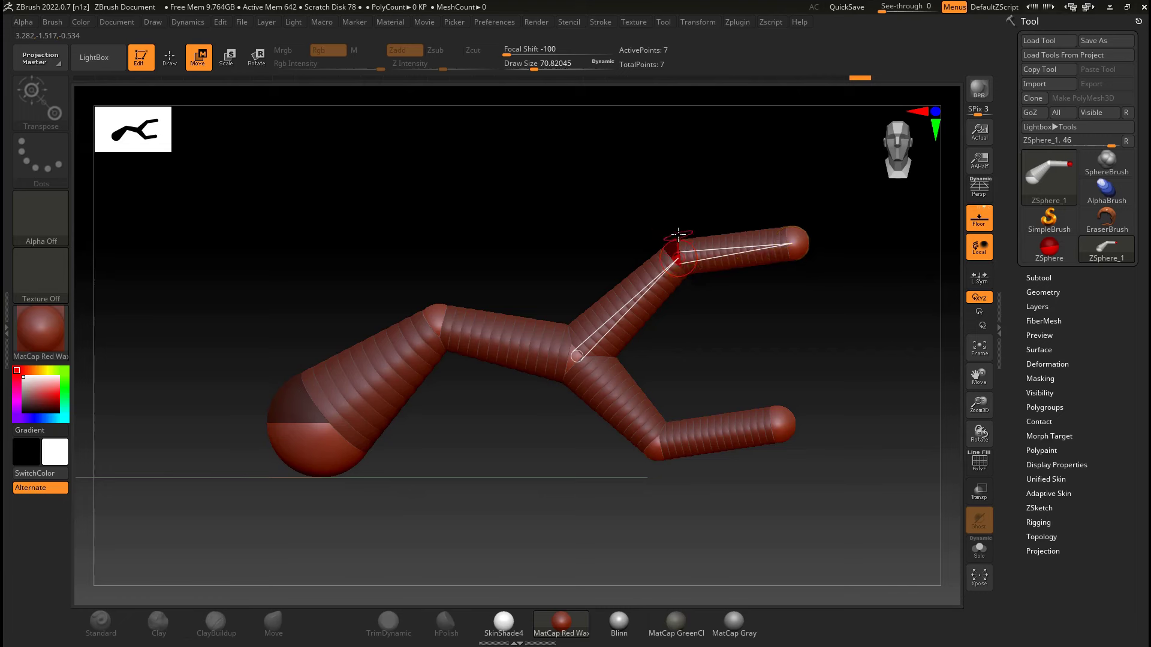
pyautogui.moveTo(674, 248); pyautogui.dragTo(672, 198)
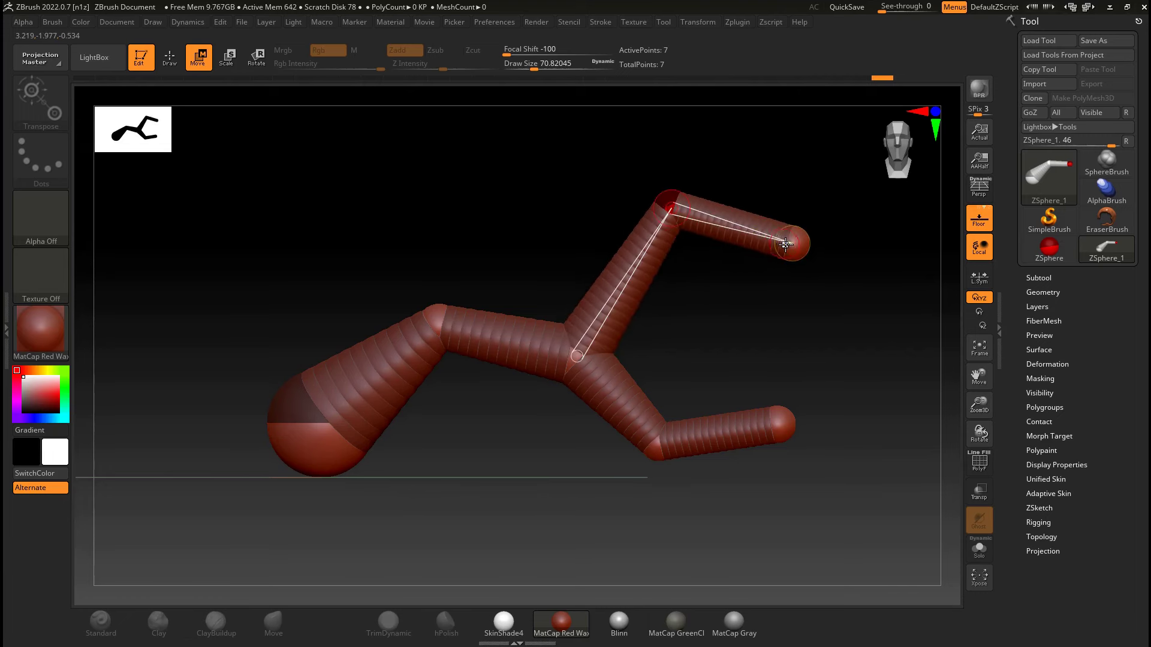
pyautogui.moveTo(792, 242); pyautogui.dragTo(856, 251)
pyautogui.moveTo(667, 200); pyautogui.dragTo(635, 207)
# - Move the lower branch's elbow up and outward with its child, and shift the branching joint together with both branches
pyautogui.press('ctrl')
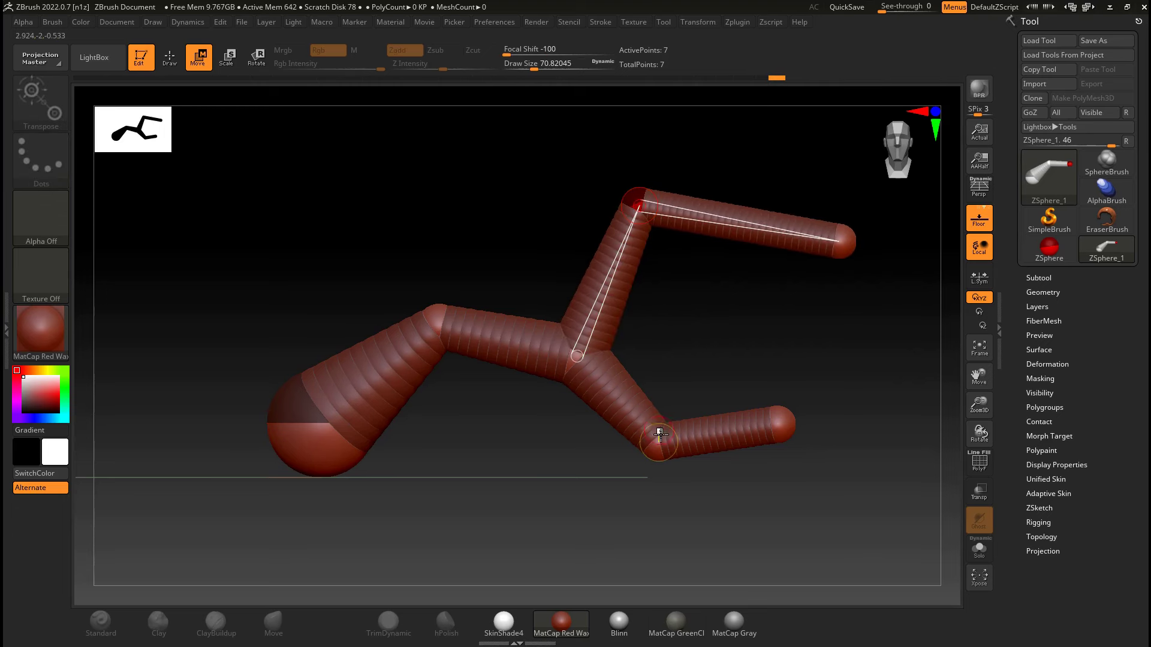
pyautogui.moveTo(659, 433); pyautogui.dragTo(682, 412)
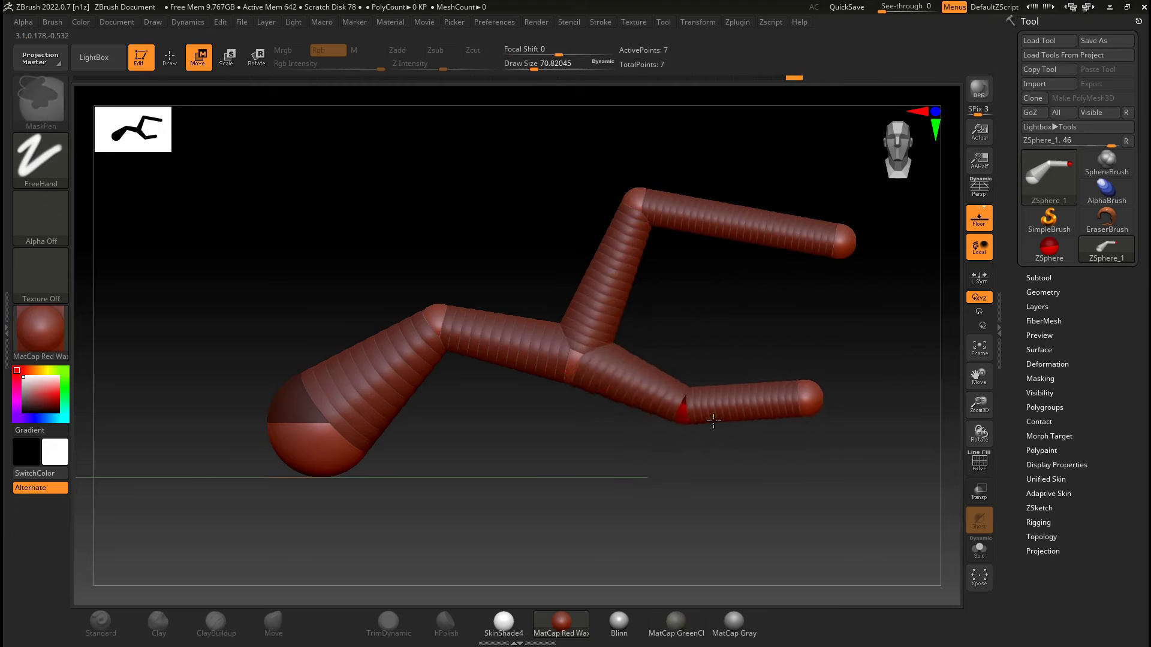
pyautogui.click(573, 355)
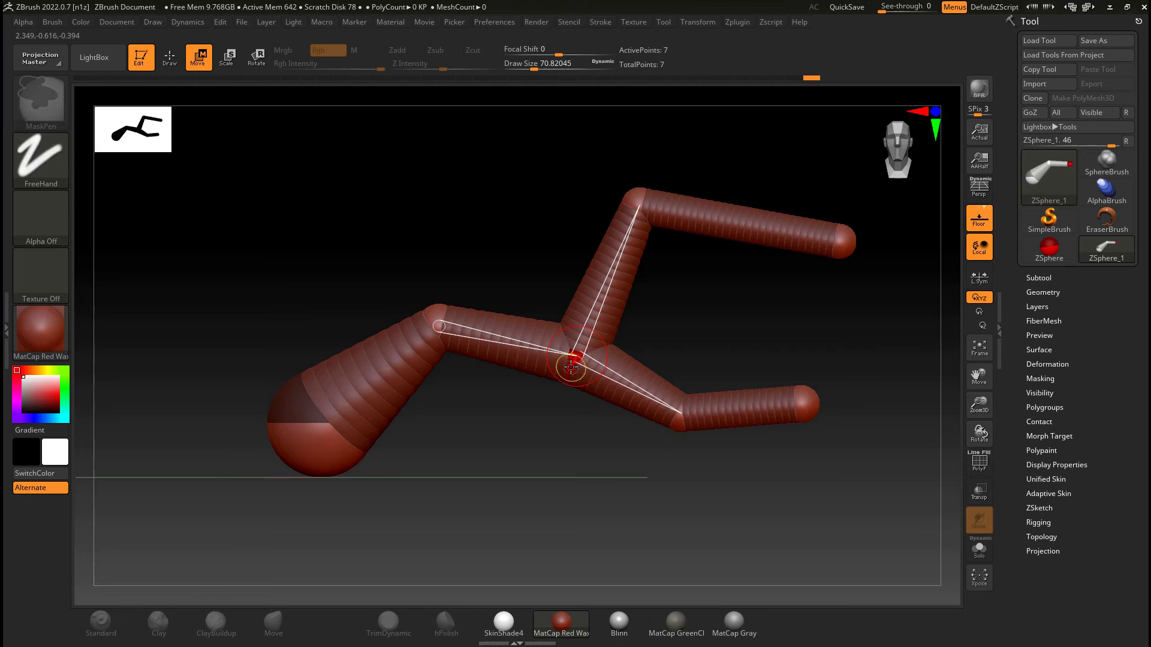
pyautogui.moveTo(573, 365)
pyautogui.keyDown('ctrl'); pyautogui.mouseDown()
pyautogui.moveTo(560, 396)
pyautogui.moveTo(582, 353)
pyautogui.moveTo(473, 212)
pyautogui.moveTo(501, 197)
pyautogui.moveTo(545, 411)
pyautogui.moveTo(514, 211)
pyautogui.moveTo(595, 358)
pyautogui.mouseUp(); pyautogui.keyUp('ctrl')
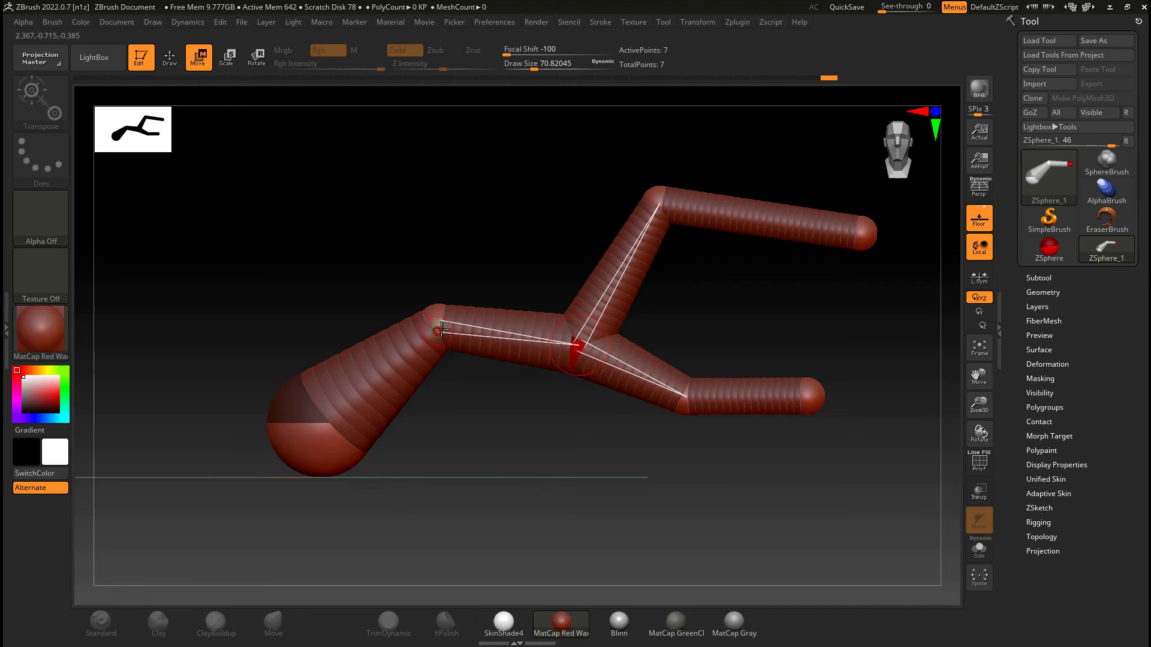
# - Raise the branching joint together with its branches, and move the first joint after the root slightly down with its whole chain
pyautogui.moveTo(577, 354)
pyautogui.mouseDown()
pyautogui.moveTo(572, 326)
pyautogui.moveTo(573, 389)
pyautogui.moveTo(577, 354)
pyautogui.moveTo(565, 346)
pyautogui.mouseUp()
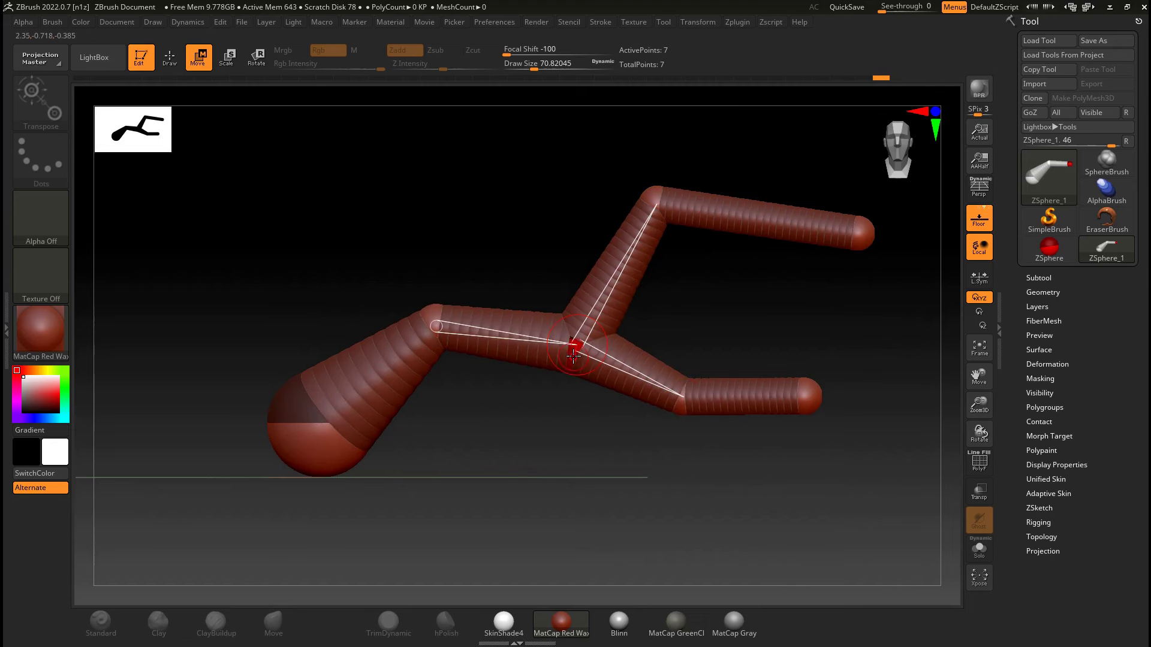
pyautogui.moveTo(576, 352)
pyautogui.mouseDown()
pyautogui.moveTo(578, 315)
pyautogui.moveTo(582, 339)
pyautogui.mouseUp()
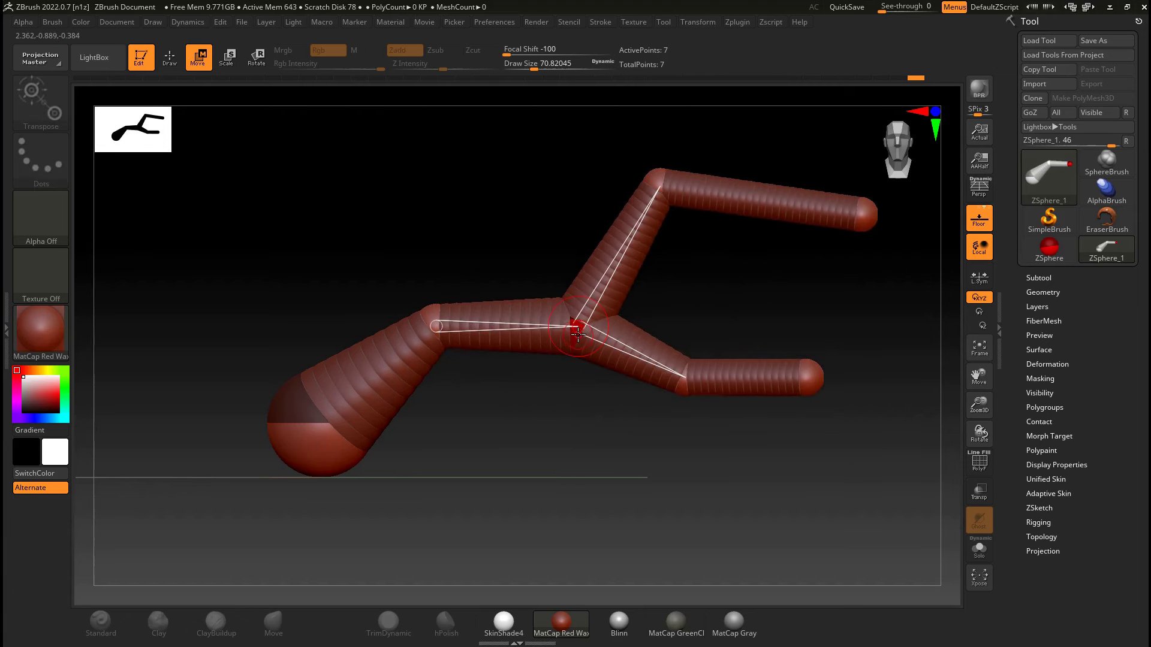
pyautogui.moveTo(435, 329); pyautogui.dragTo(431, 336)
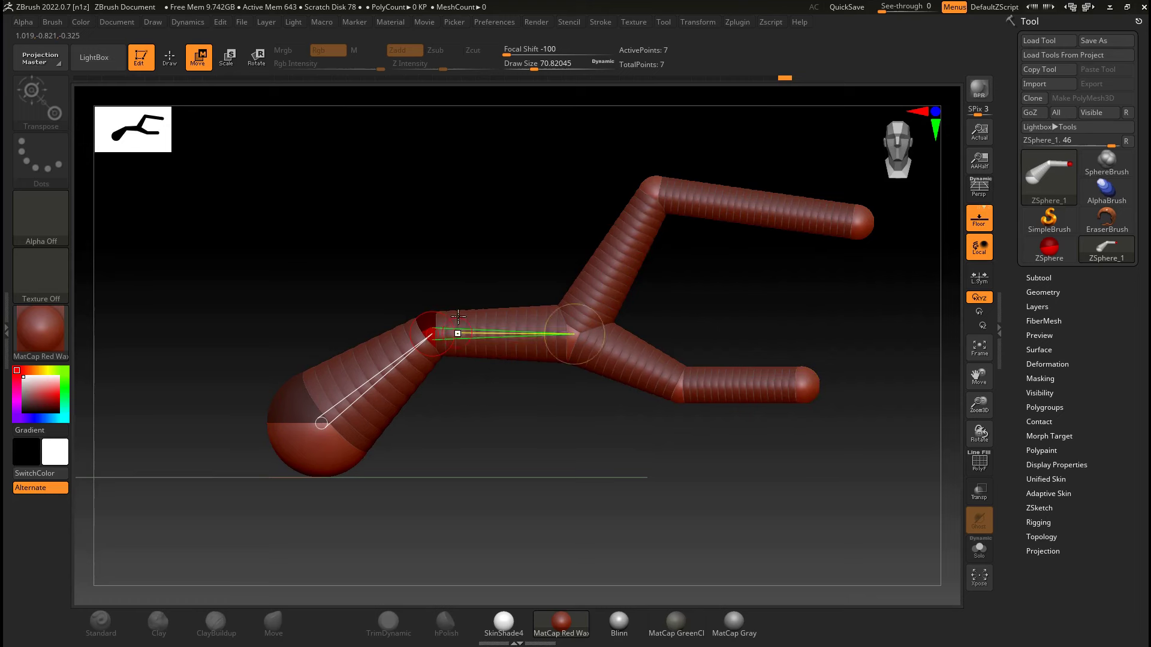
# - Raise the first joint after the root with its whole chain, and move the lower branch's elbow outward toward its tip
pyautogui.moveTo(574, 334); pyautogui.dragTo(574, 308)
pyautogui.click(583, 301)
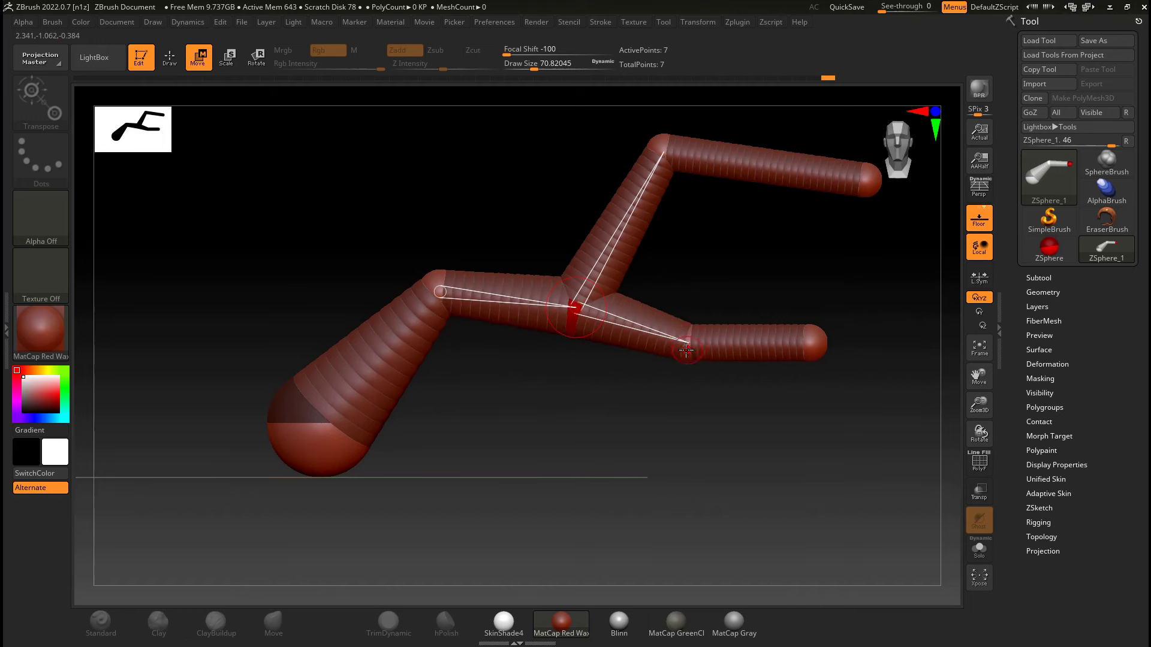
pyautogui.moveTo(687, 350); pyautogui.dragTo(706, 411)
pyautogui.hotkey('ctrl', 'z')
pyautogui.hotkey('ctrl', 'z')
pyautogui.hotkey('ctrl', 'z')
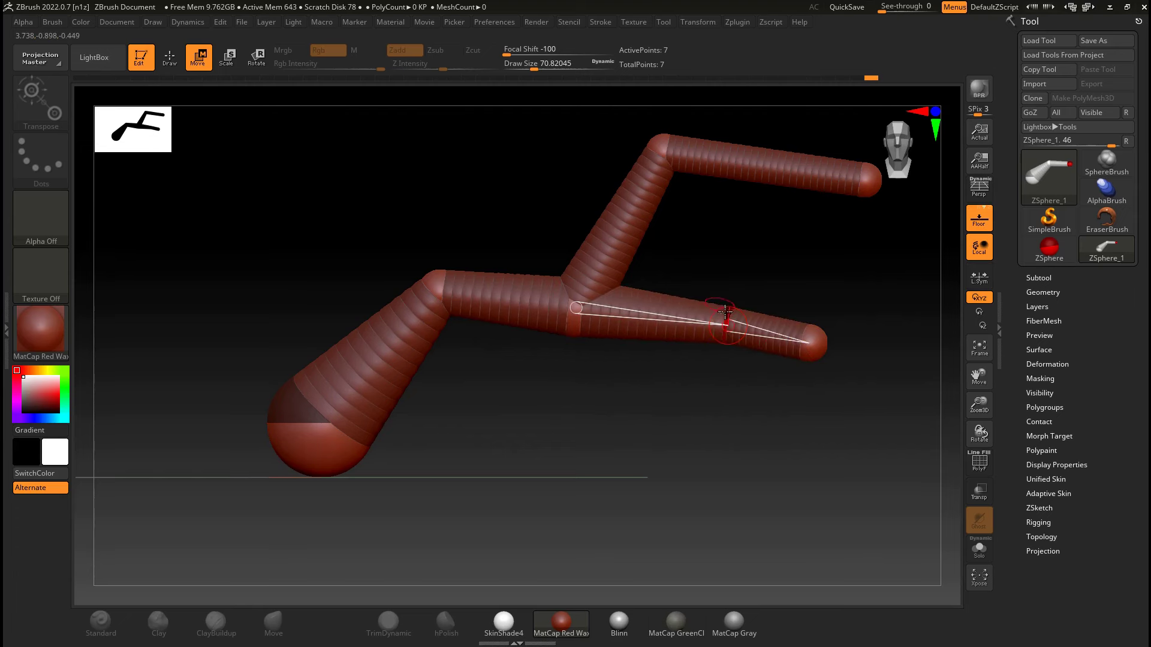
# - Move the lower branch's elbow well below the branching joint, and place its tip closer to the elbow and slightly lower
pyautogui.moveTo(817, 328); pyautogui.dragTo(761, 358)
pyautogui.moveTo(774, 398); pyautogui.dragTo(856, 406)
pyautogui.moveTo(732, 319); pyautogui.dragTo(666, 436)
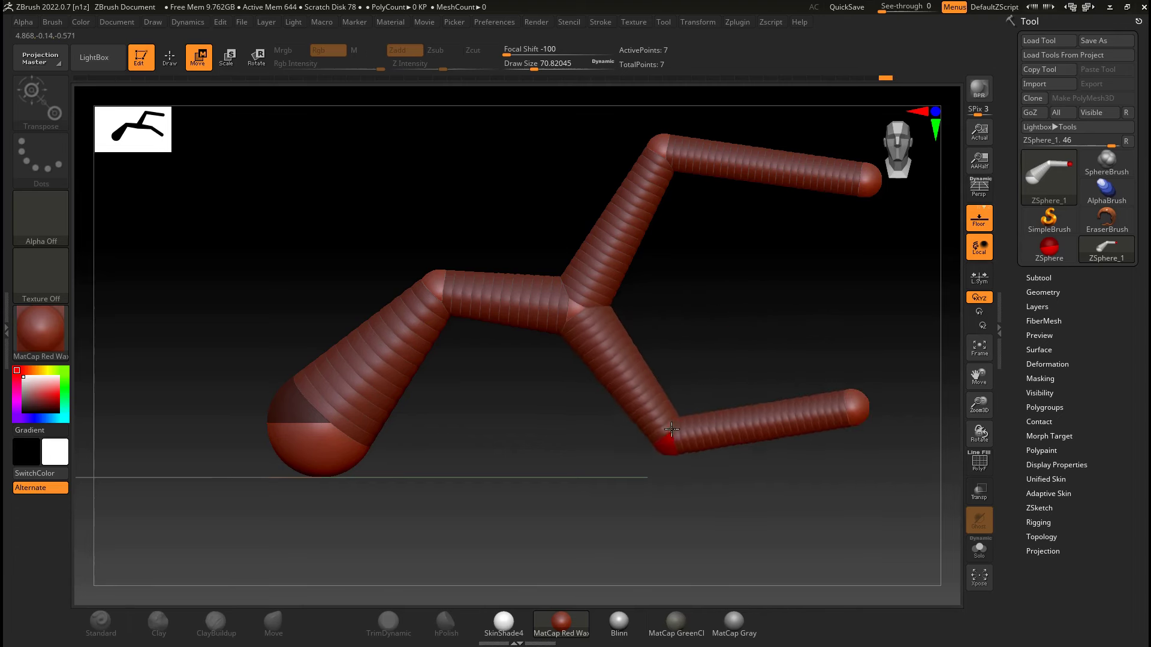
pyautogui.moveTo(854, 406); pyautogui.dragTo(770, 454)
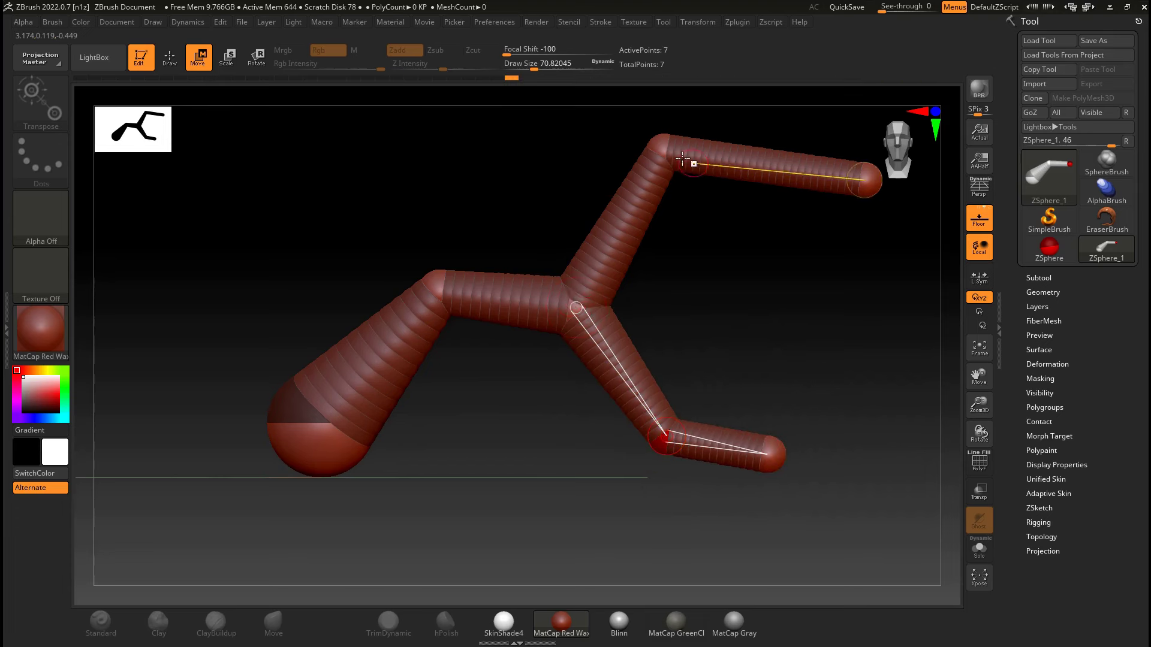
# - Reposition the upper branch's elbow and tip so the branch rises from the branching joint and bends down toward its tip
pyautogui.moveTo(666, 148); pyautogui.dragTo(687, 161)
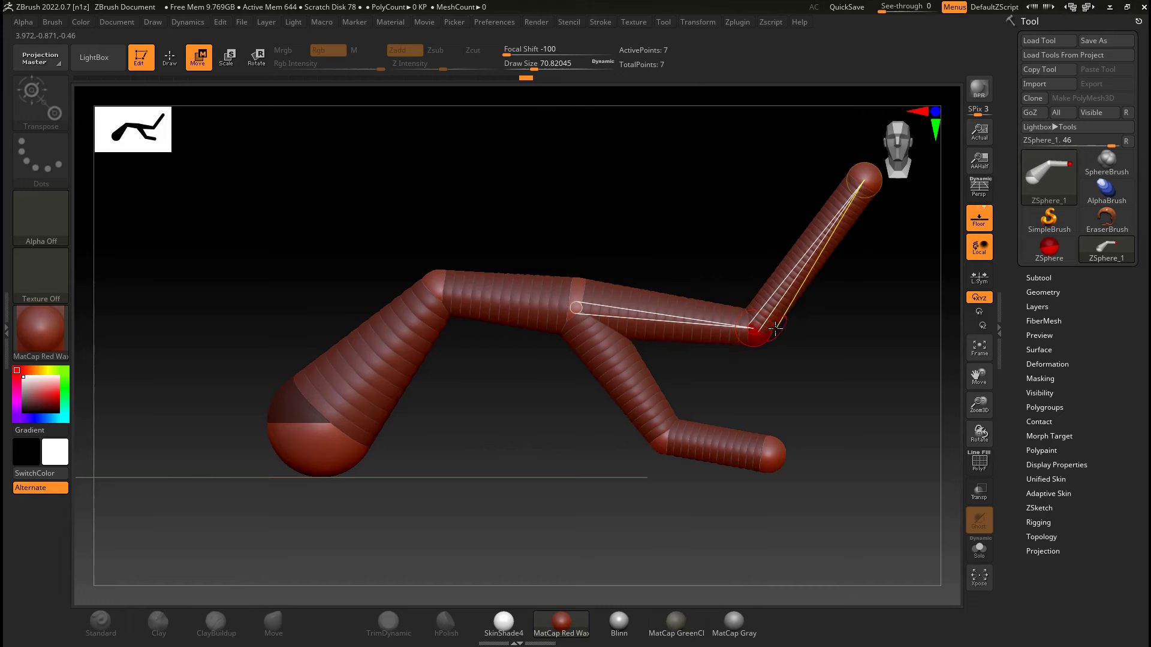
pyautogui.moveTo(768, 326)
pyautogui.mouseDown()
pyautogui.moveTo(676, 217)
pyautogui.moveTo(752, 329)
pyautogui.mouseUp()
pyautogui.moveTo(780, 314); pyautogui.dragTo(780, 312)
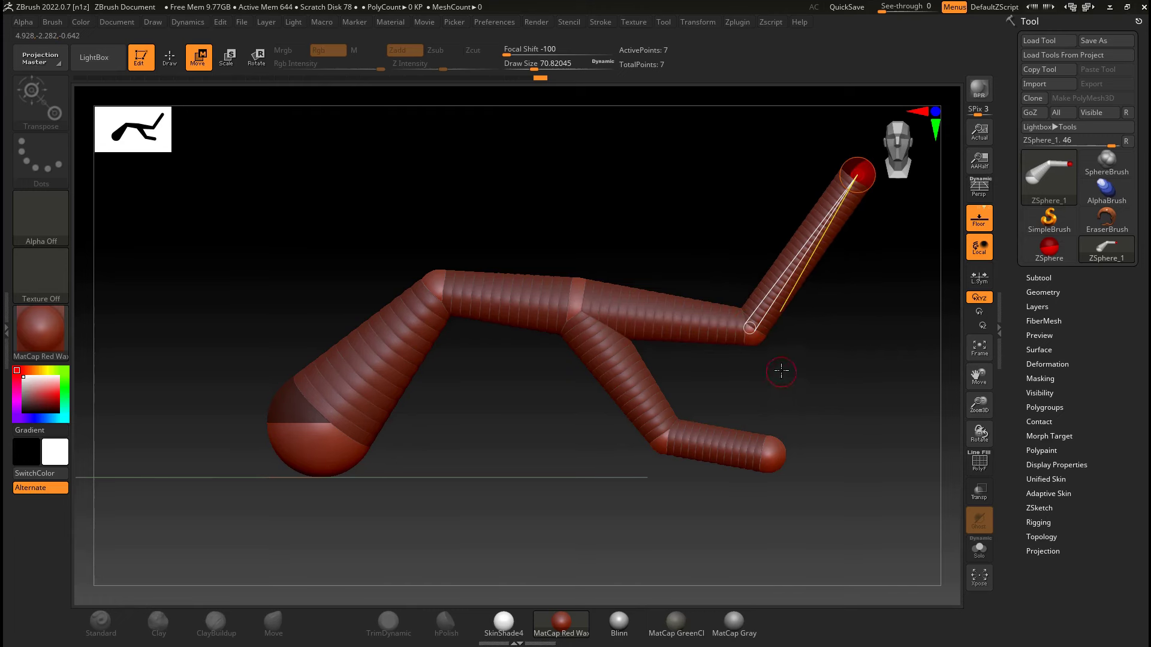
pyautogui.moveTo(863, 186); pyautogui.dragTo(880, 231)
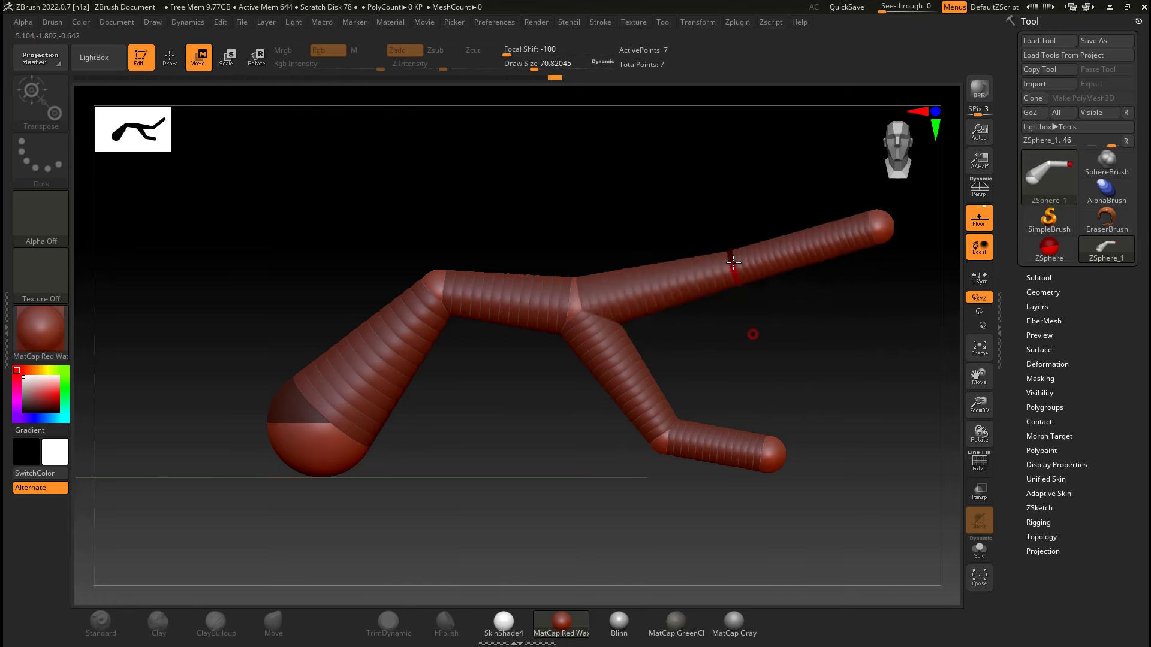
pyautogui.moveTo(734, 262); pyautogui.dragTo(743, 284)
pyautogui.moveTo(727, 196); pyautogui.dragTo(745, 279)
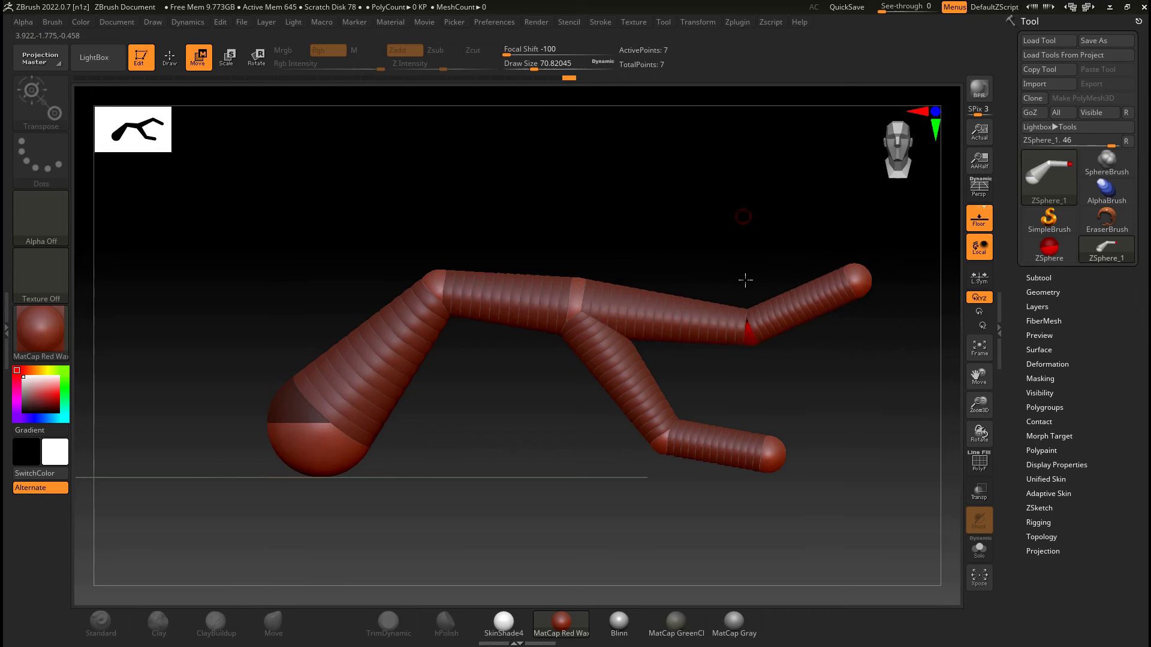
pyautogui.moveTo(750, 326); pyautogui.dragTo(718, 202)
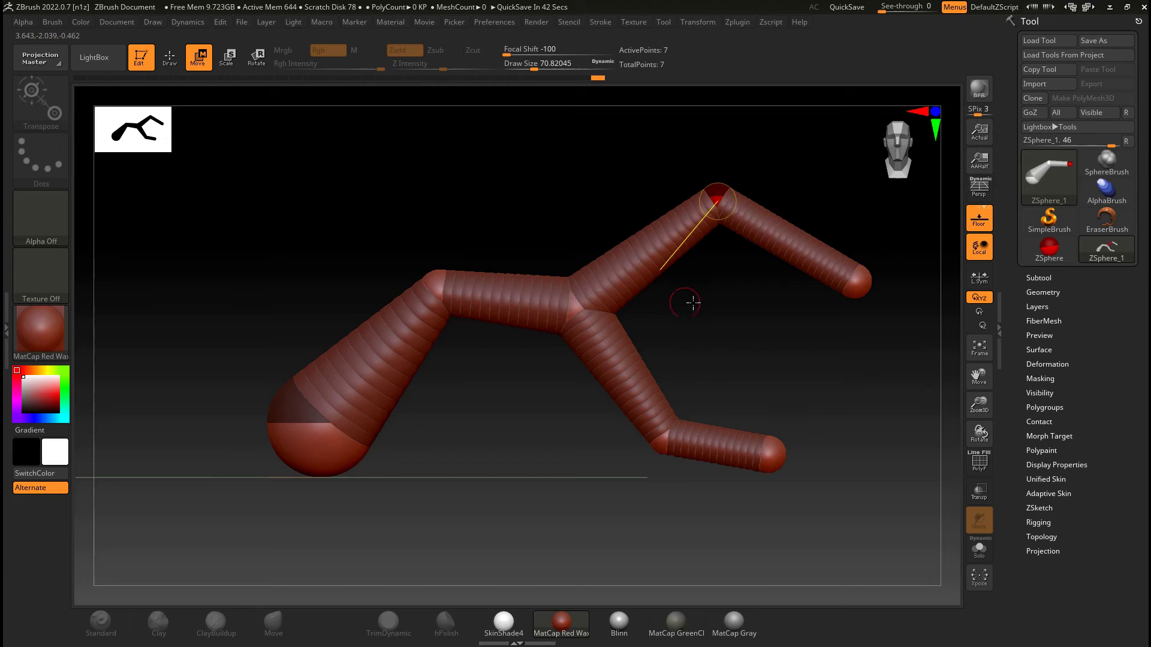
# - Pull the upper branch's tip far outward and down to lengthen its last segment
pyautogui.keyDown('alt'); pyautogui.moveTo(676, 311); pyautogui.dragTo(584, 332); pyautogui.keyUp('alt')
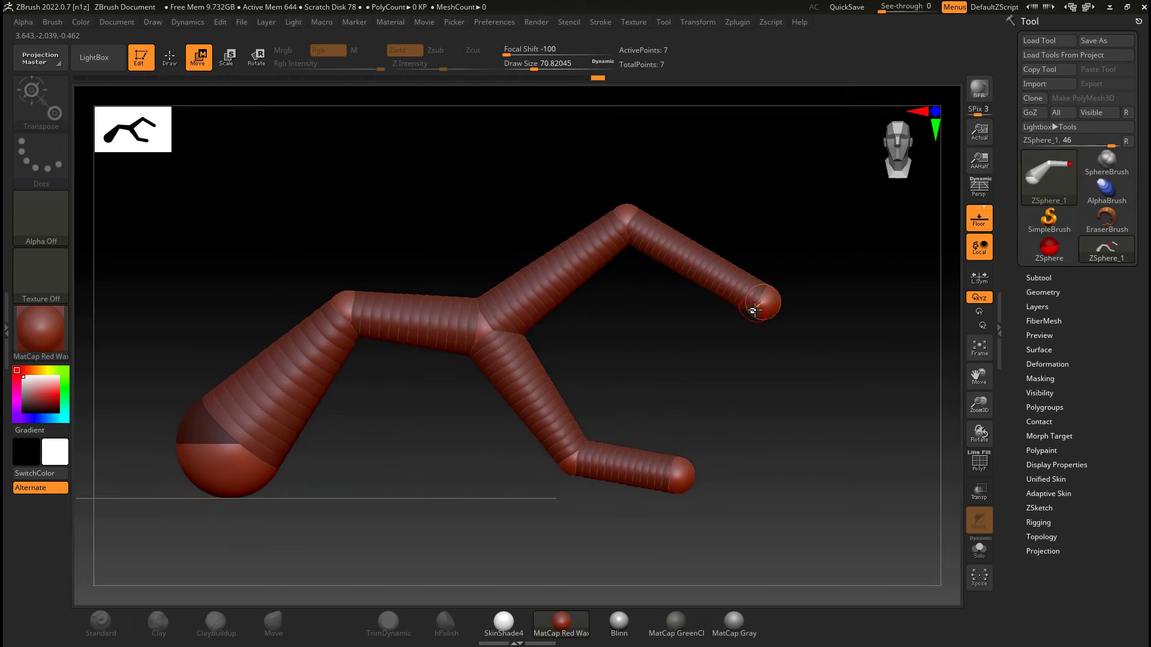
pyautogui.keyDown('alt'); pyautogui.moveTo(670, 348); pyautogui.dragTo(585, 354); pyautogui.keyUp('alt')
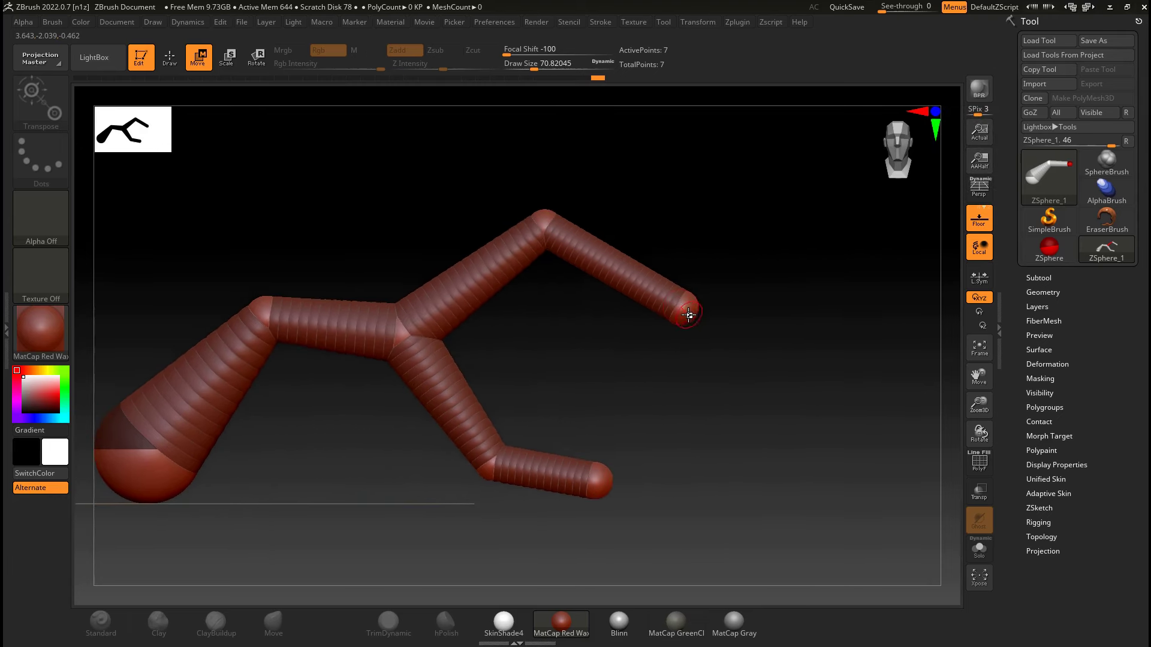
pyautogui.moveTo(689, 315); pyautogui.dragTo(908, 437)
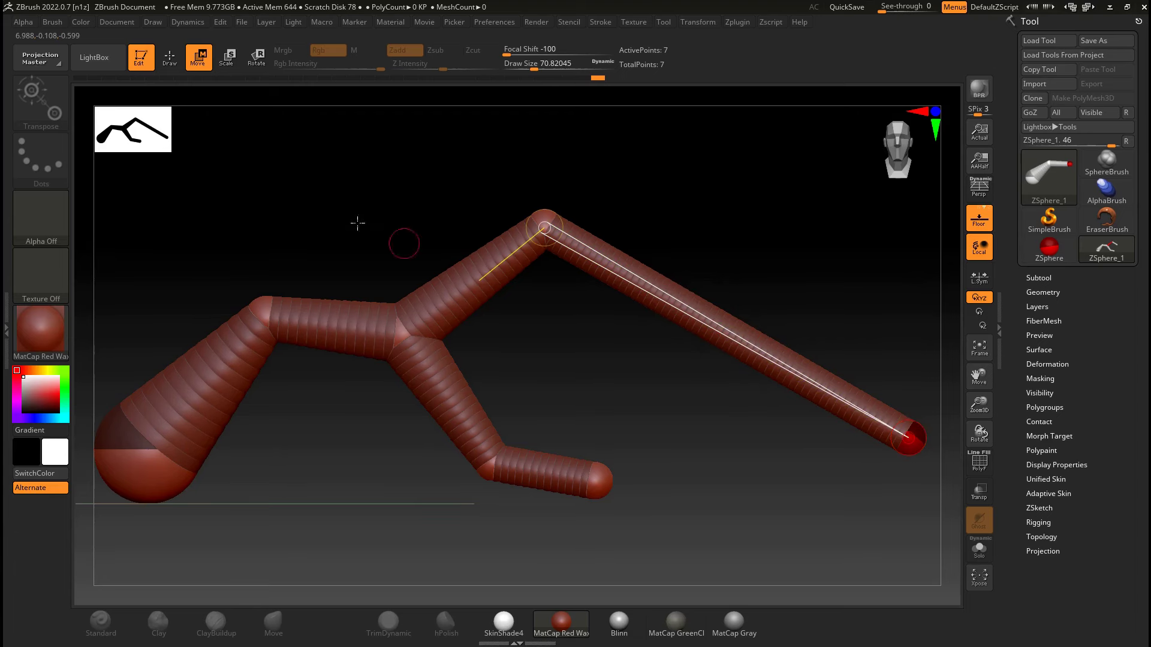
# - Insert a ZSphere midway along the upper branch's long segment and raise it, and insert another one before it and pull it down
pyautogui.click(170, 58)
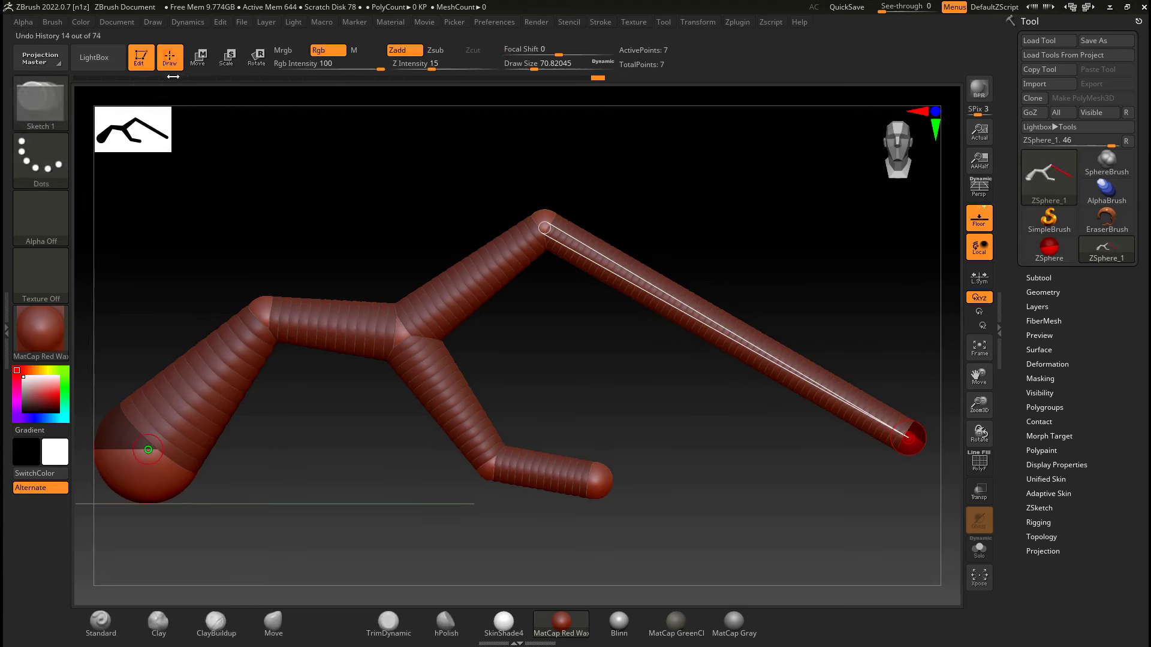
pyautogui.click(716, 323)
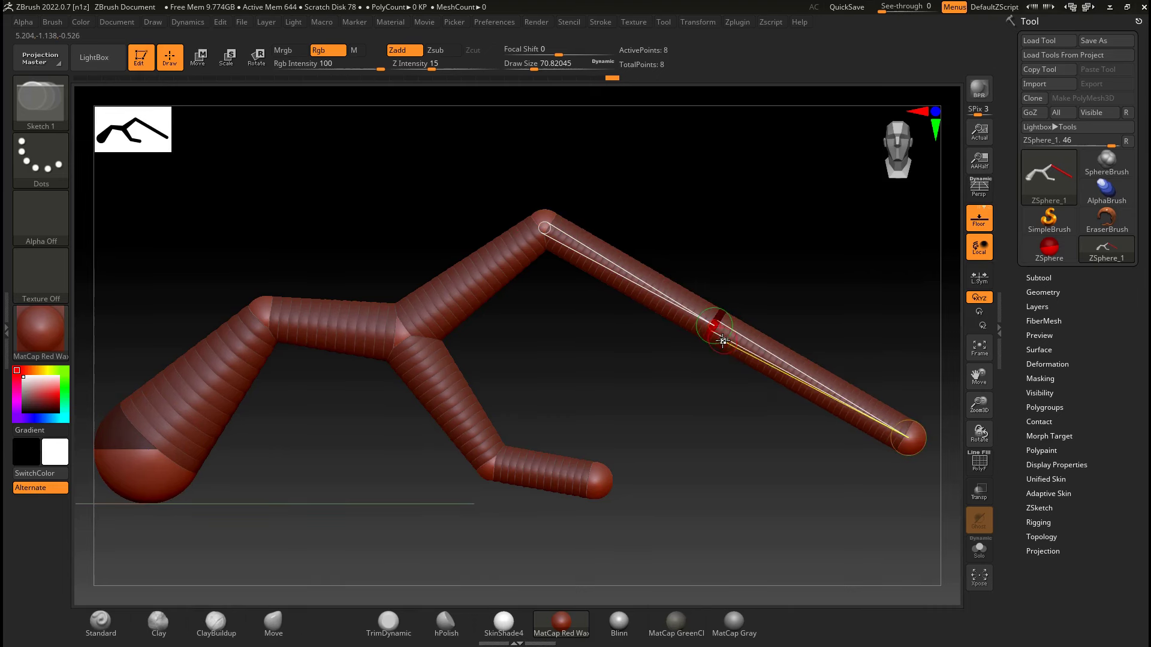
pyautogui.press('w')
pyautogui.moveTo(718, 331)
pyautogui.mouseDown()
pyautogui.moveTo(757, 280)
pyautogui.moveTo(719, 324)
pyautogui.moveTo(754, 219)
pyautogui.mouseUp()
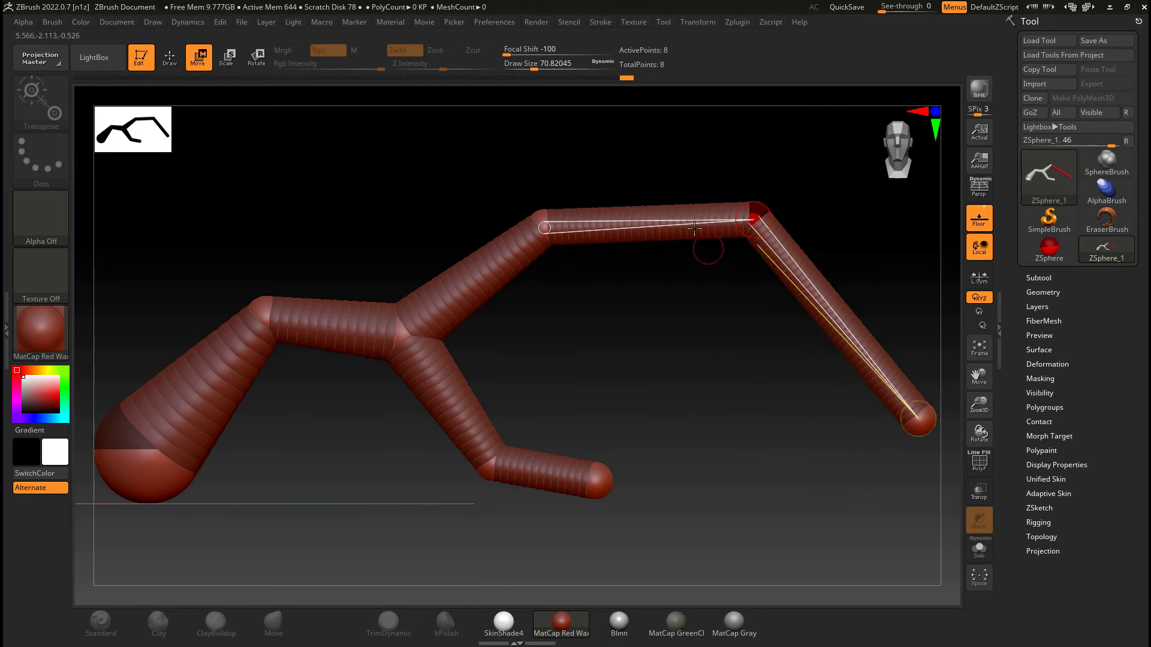
pyautogui.press('q')
pyautogui.click(656, 223)
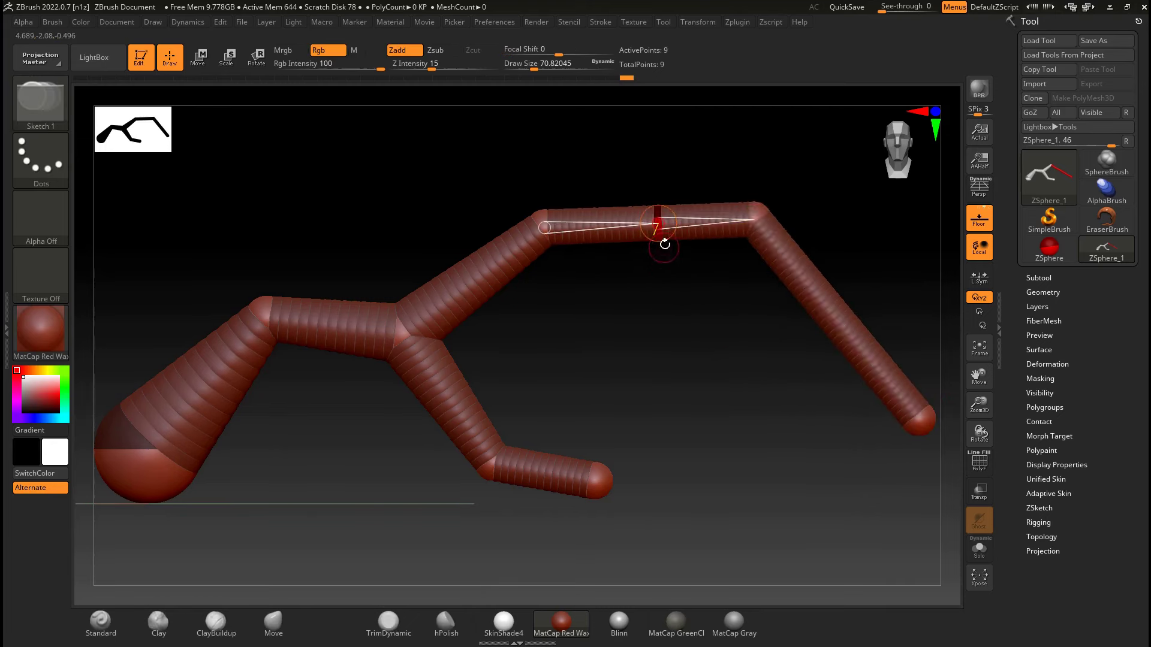
pyautogui.press('w')
pyautogui.moveTo(662, 242); pyautogui.dragTo(662, 301)
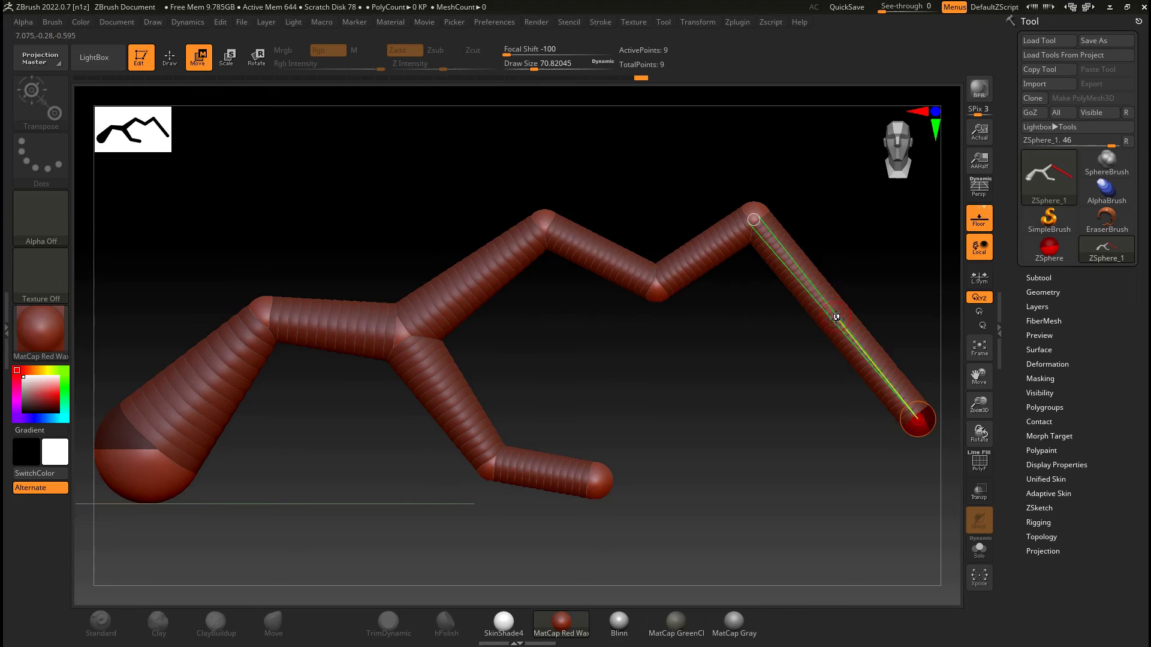
# - Insert three ZSpheres along the last segment of the upper branch
pyautogui.press('q')
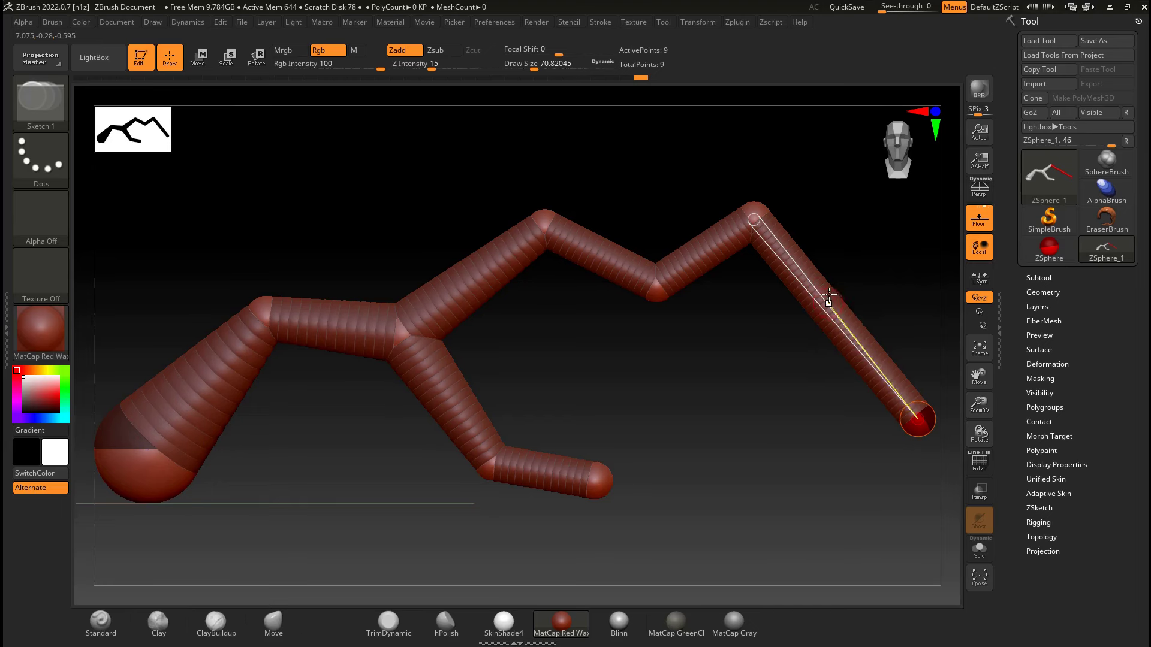
pyautogui.click(824, 307)
pyautogui.click(868, 355)
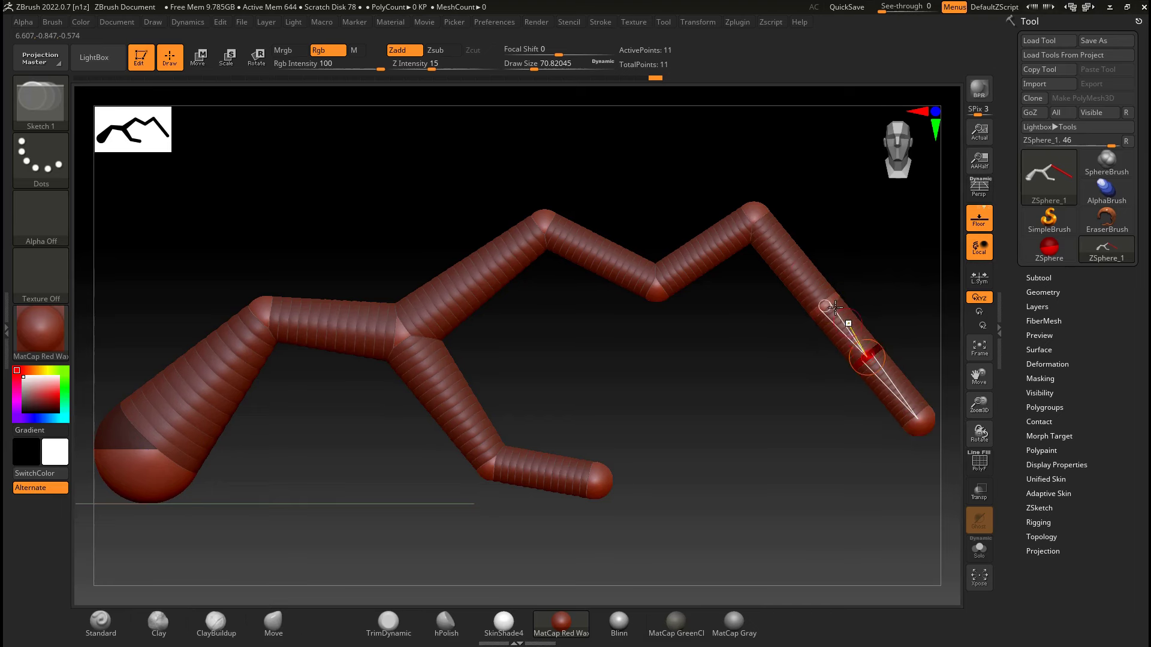
pyautogui.click(794, 266)
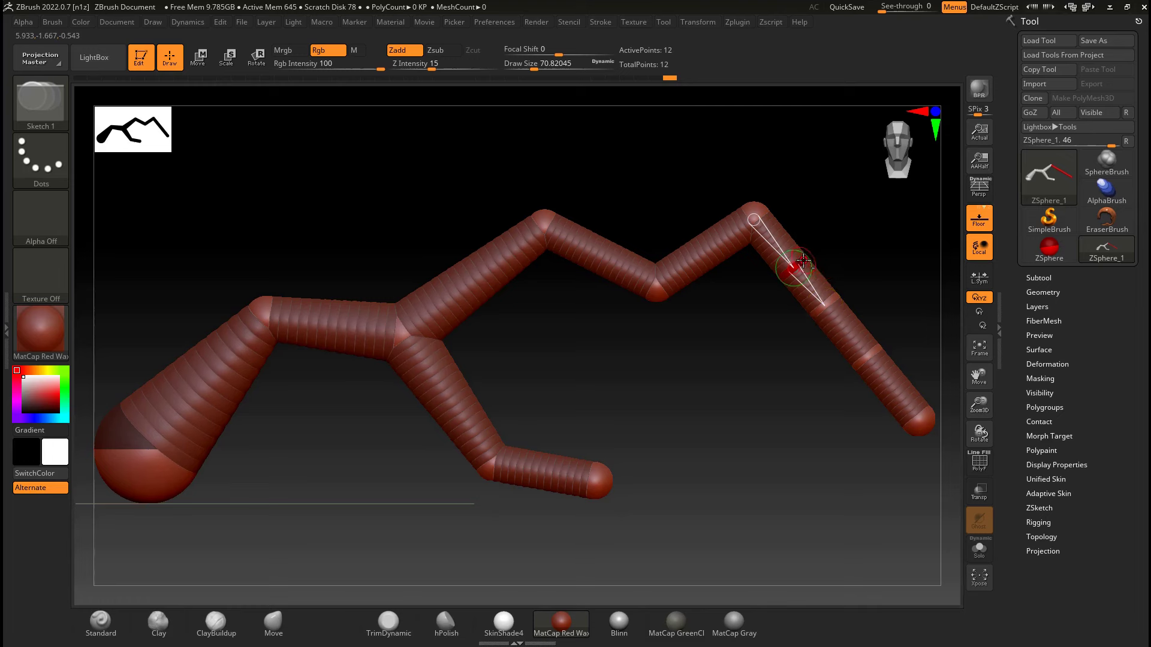
# - Delete the three extra ZSpheres on the upper branch's last segment and the raised joint at its start
pyautogui.keyDown('alt'); pyautogui.click(800, 261); pyautogui.keyUp('alt')
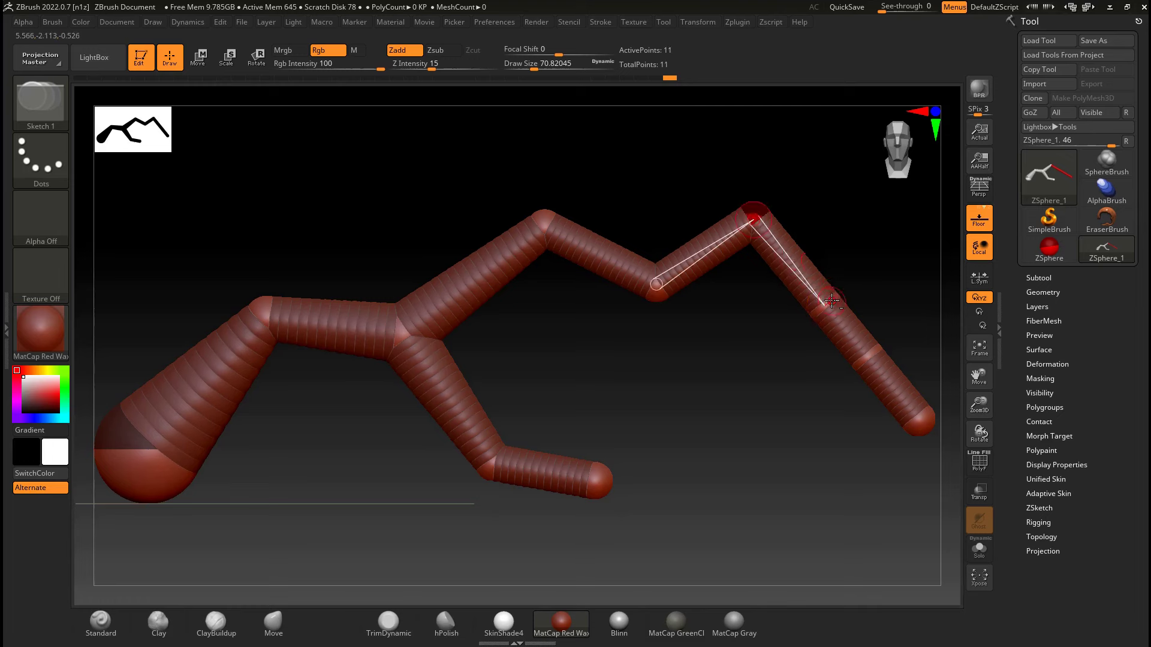
pyautogui.keyDown('alt'); pyautogui.click(832, 302); pyautogui.keyUp('alt')
pyautogui.keyDown('alt'); pyautogui.click(865, 354); pyautogui.keyUp('alt')
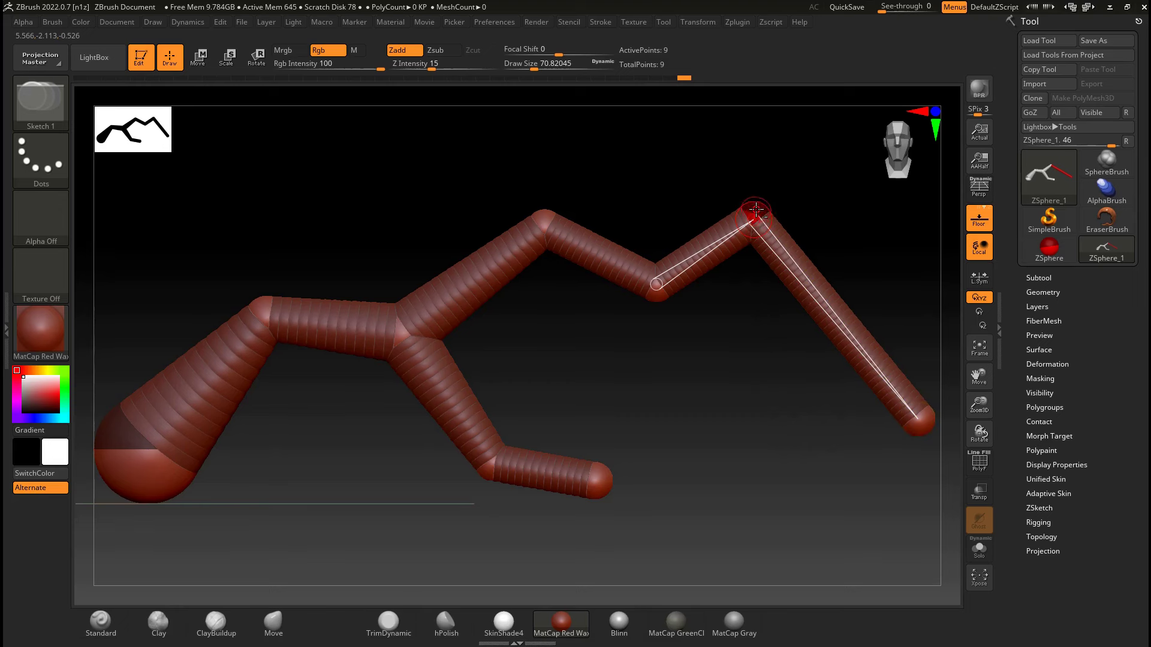
pyautogui.keyDown('alt'); pyautogui.click(755, 210); pyautogui.keyUp('alt')
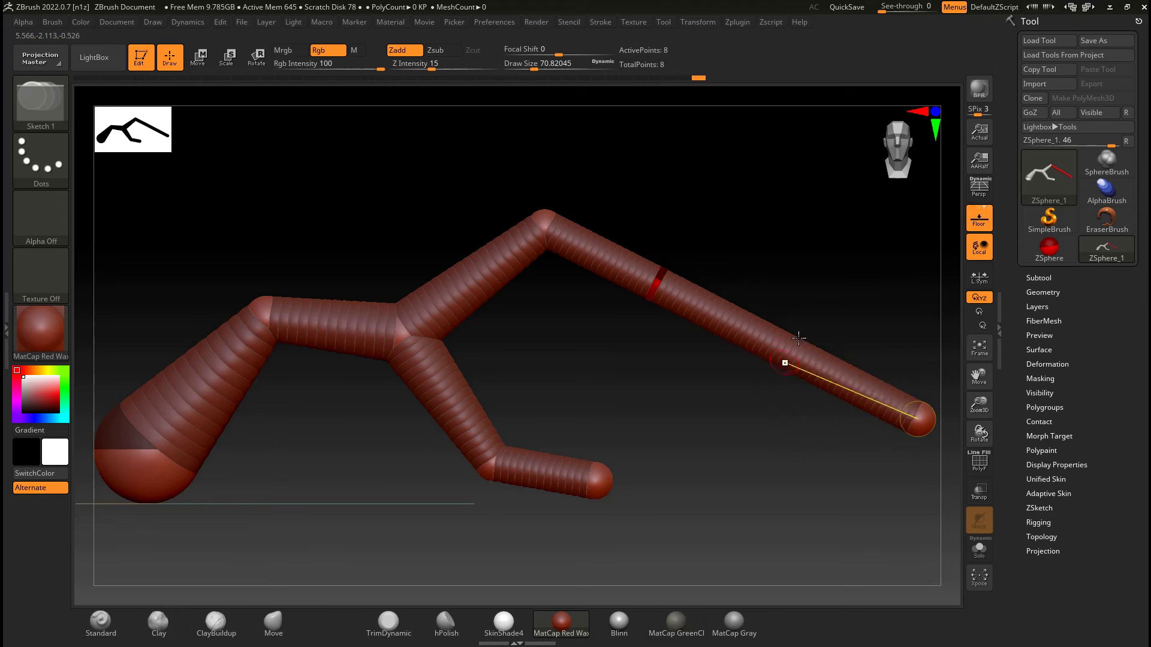
# - Insert a ZSphere midway along the upper branch's last segment and move it up with its child
pyautogui.click(777, 343)
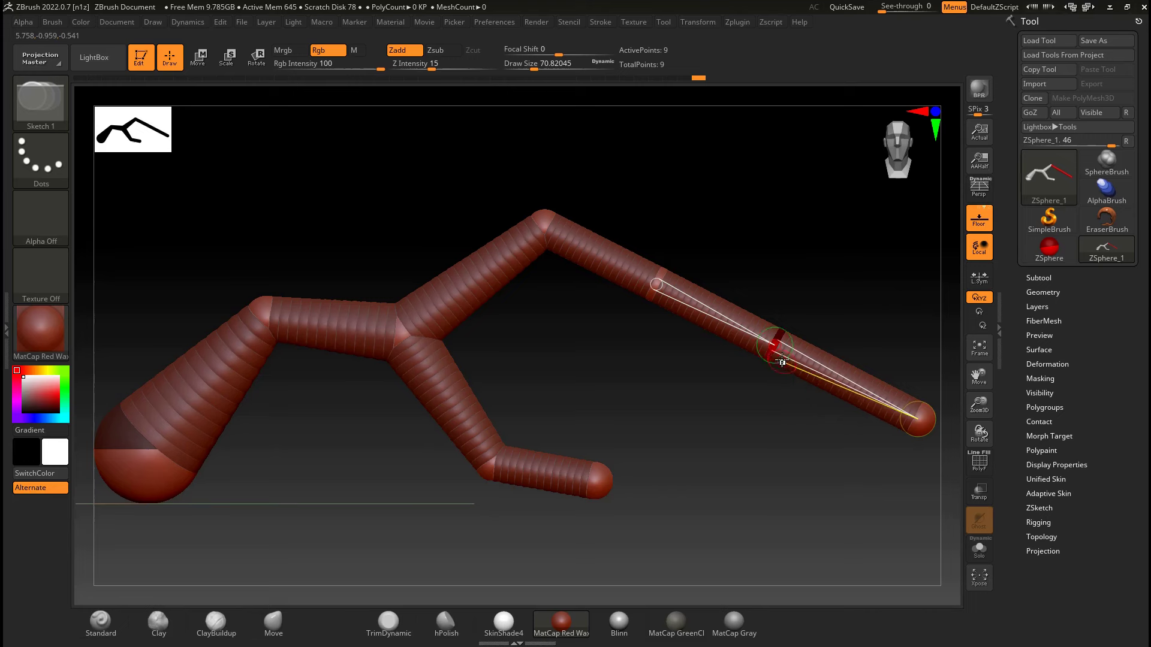
pyautogui.press('w')
pyautogui.moveTo(778, 343); pyautogui.dragTo(796, 291)
# - Raise the upper branch's last joint with its tip, and lower the joint before it to form a zigzag
pyautogui.moveTo(664, 290); pyautogui.dragTo(656, 346)
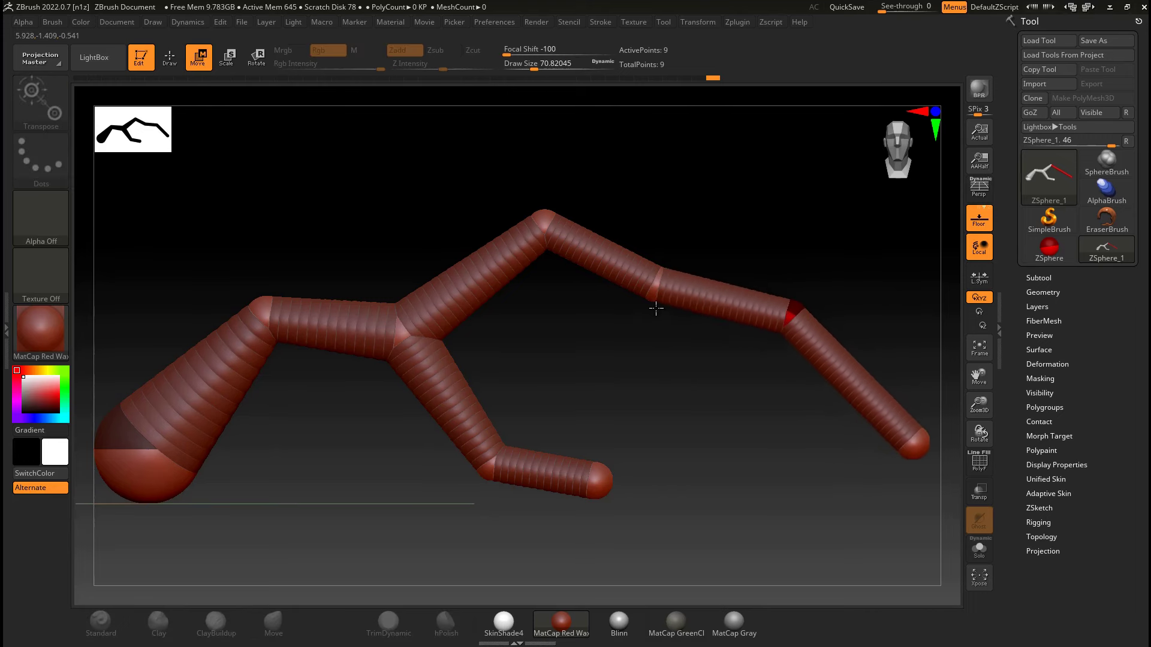
pyautogui.moveTo(659, 291); pyautogui.dragTo(654, 330)
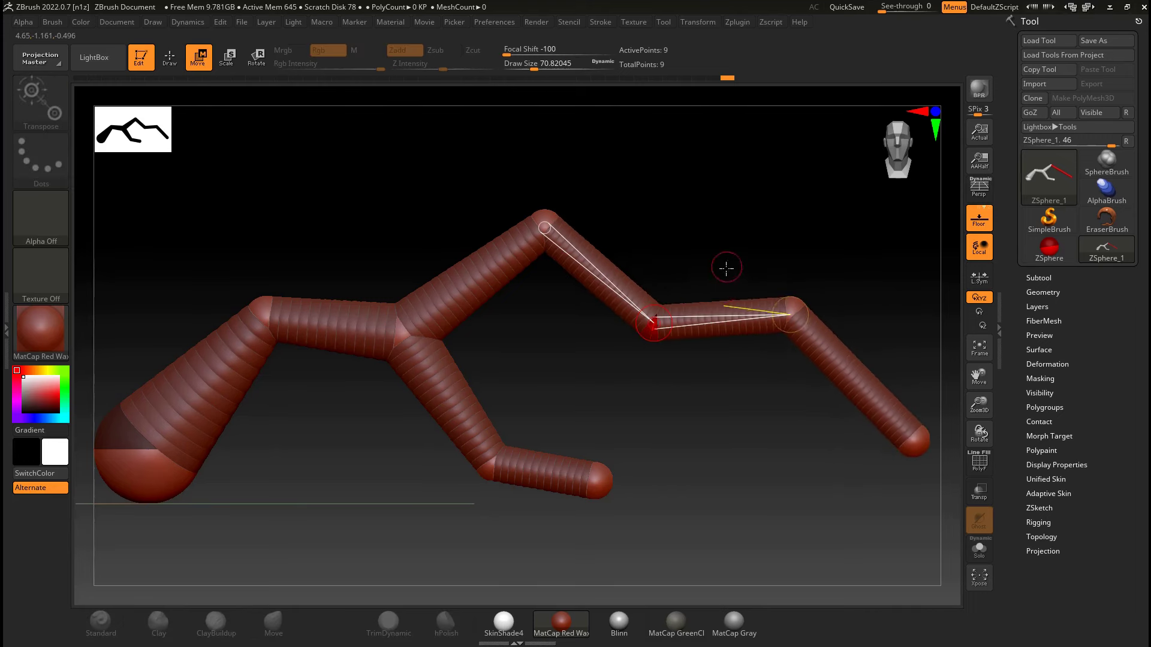
pyautogui.moveTo(792, 298); pyautogui.dragTo(778, 247)
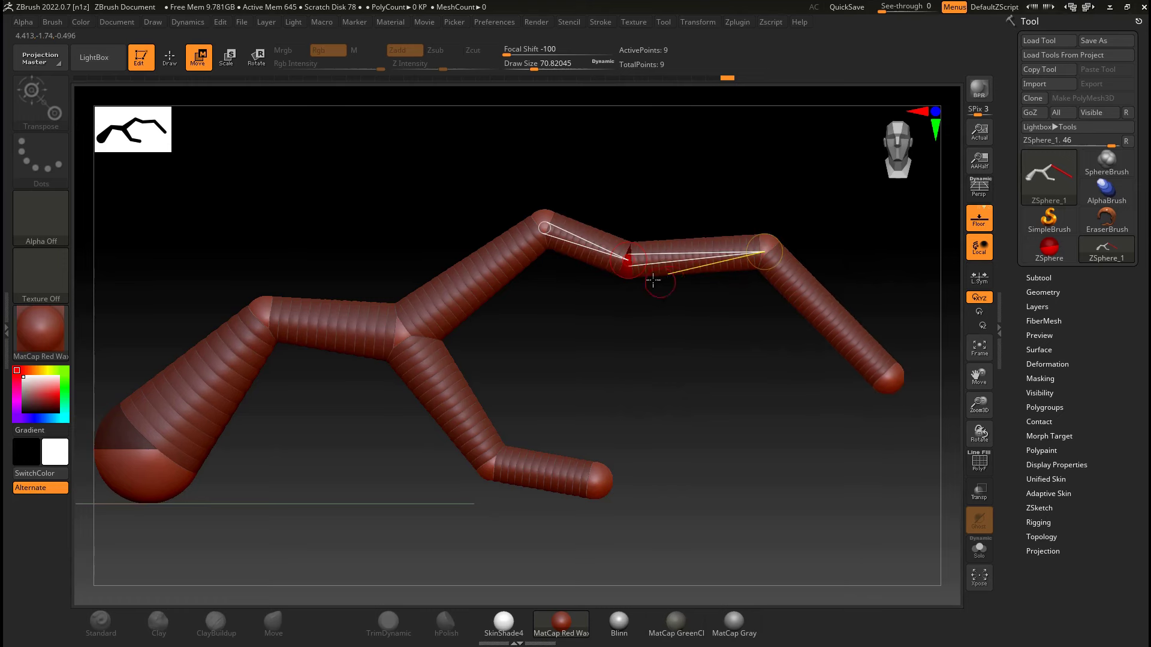
pyautogui.moveTo(633, 261); pyautogui.dragTo(671, 424)
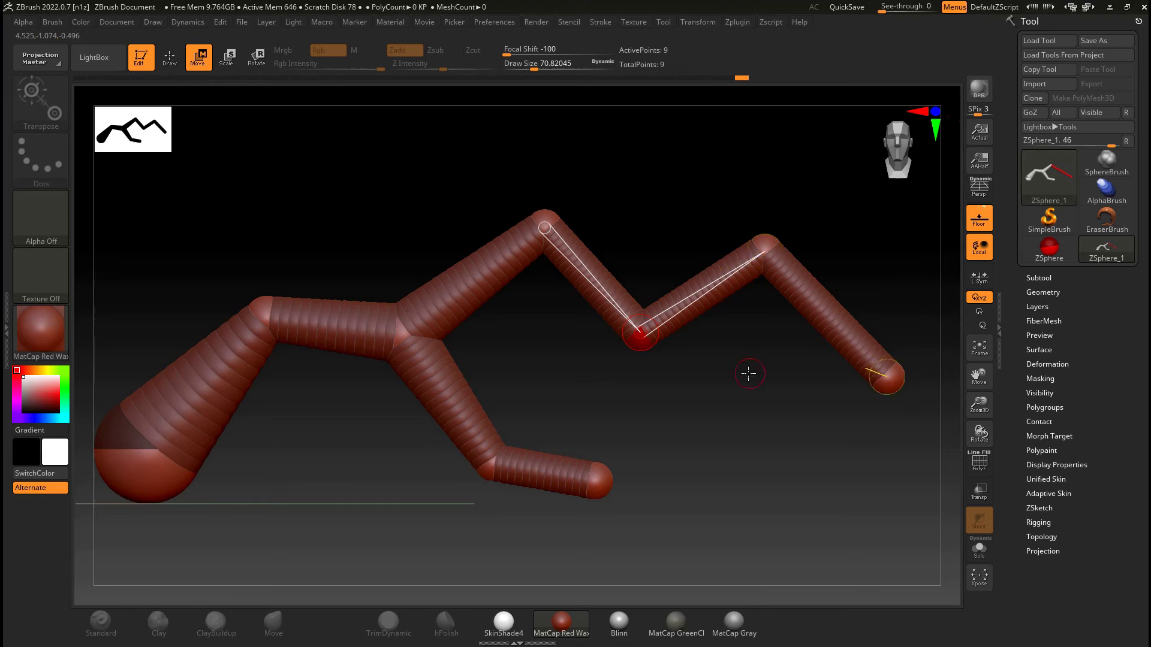
# - Preview the adaptive skin of the branched ZSphere chain and return to the ZSphere display
pyautogui.moveTo(748, 374); pyautogui.dragTo(772, 343)
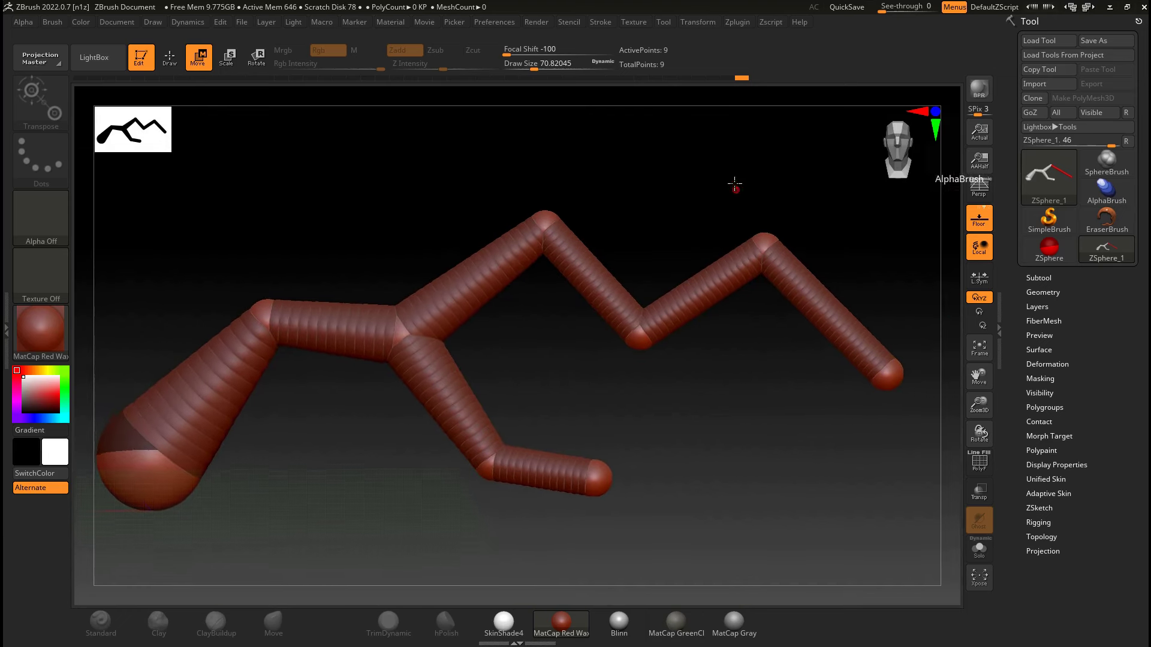
pyautogui.moveTo(732, 185)
pyautogui.mouseDown()
pyautogui.moveTo(699, 182)
pyautogui.moveTo(729, 191)
pyautogui.moveTo(724, 172)
pyautogui.mouseUp()
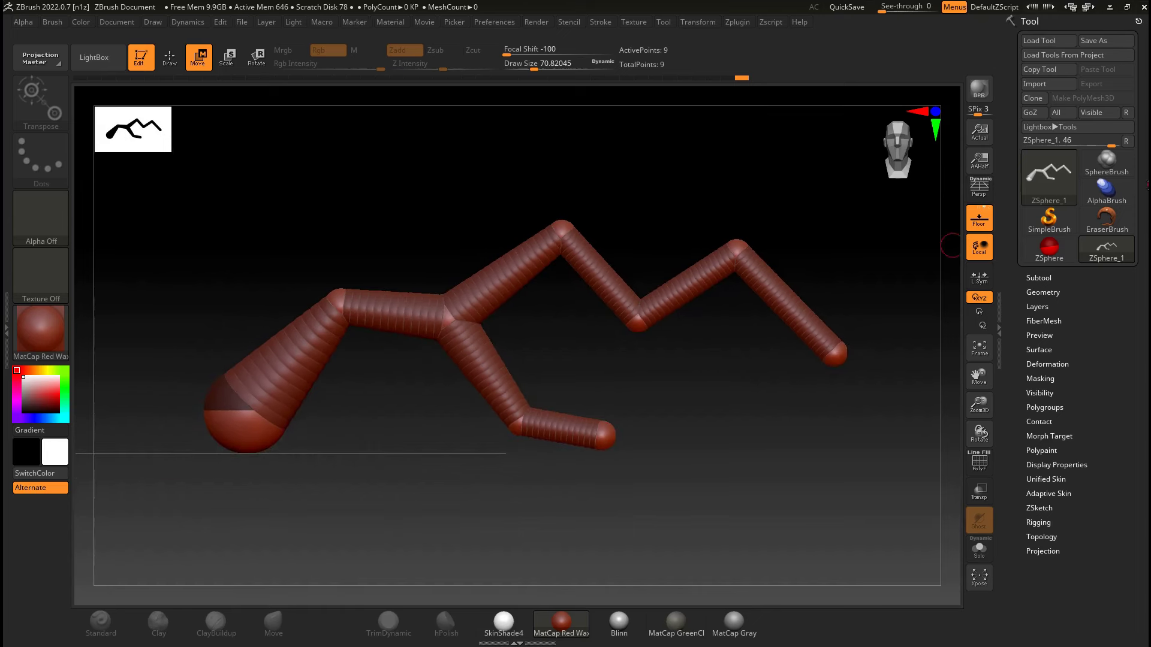
pyautogui.scroll(-5, 1102, 359)
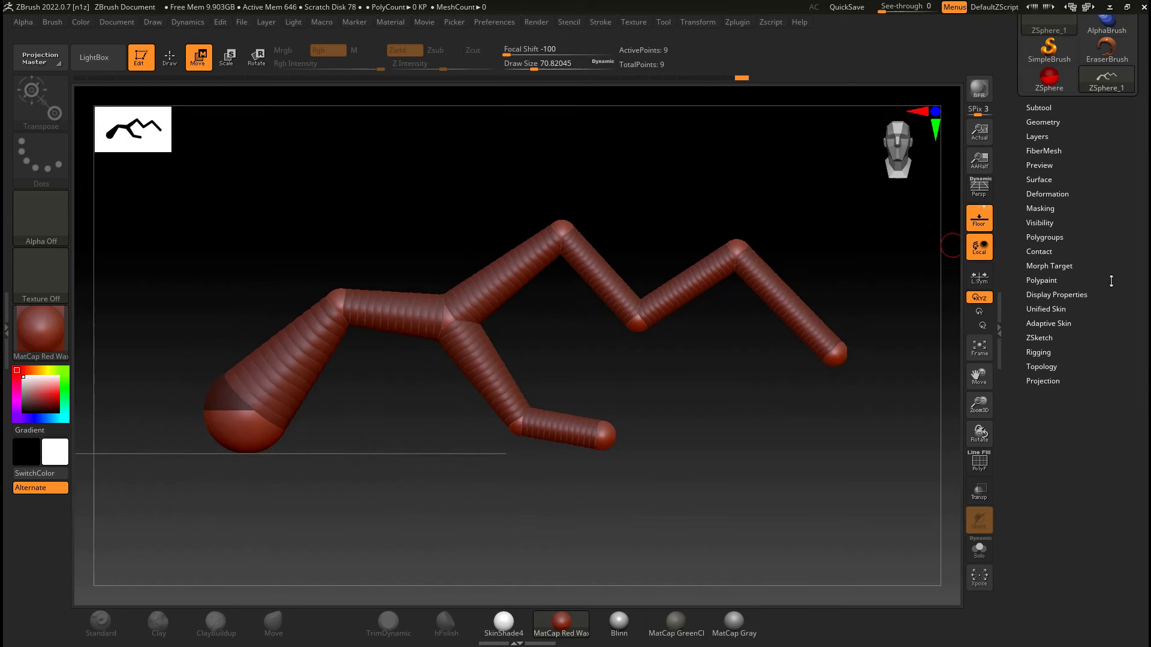
pyautogui.click(1048, 324)
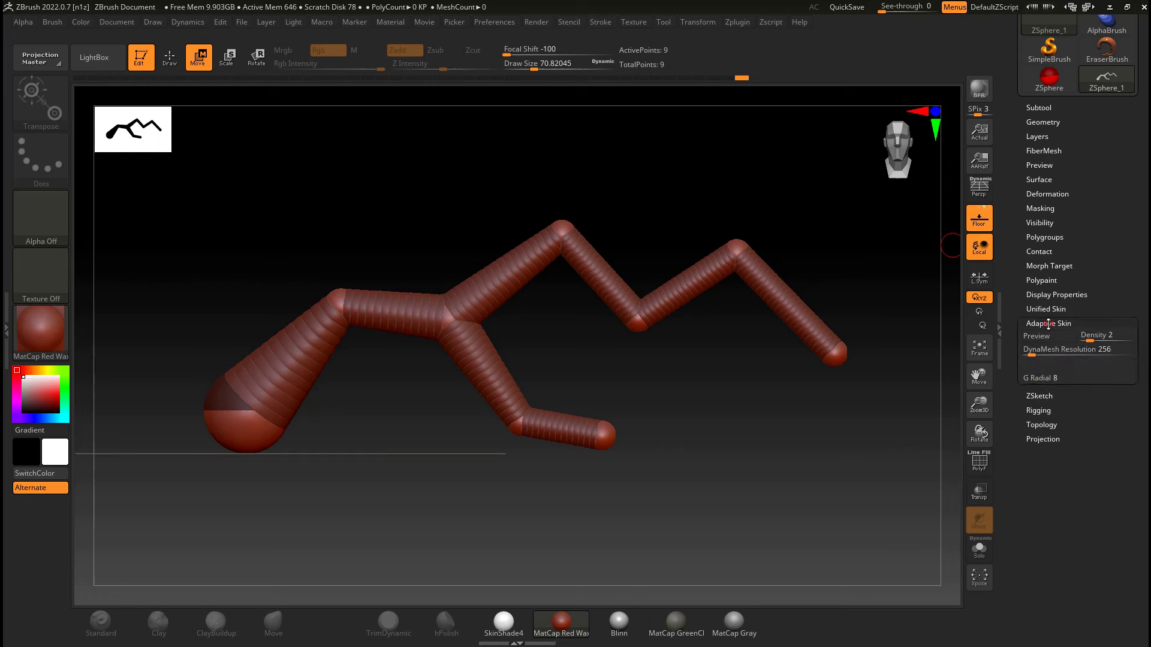
pyautogui.click(1049, 325)
pyautogui.click(1049, 325)
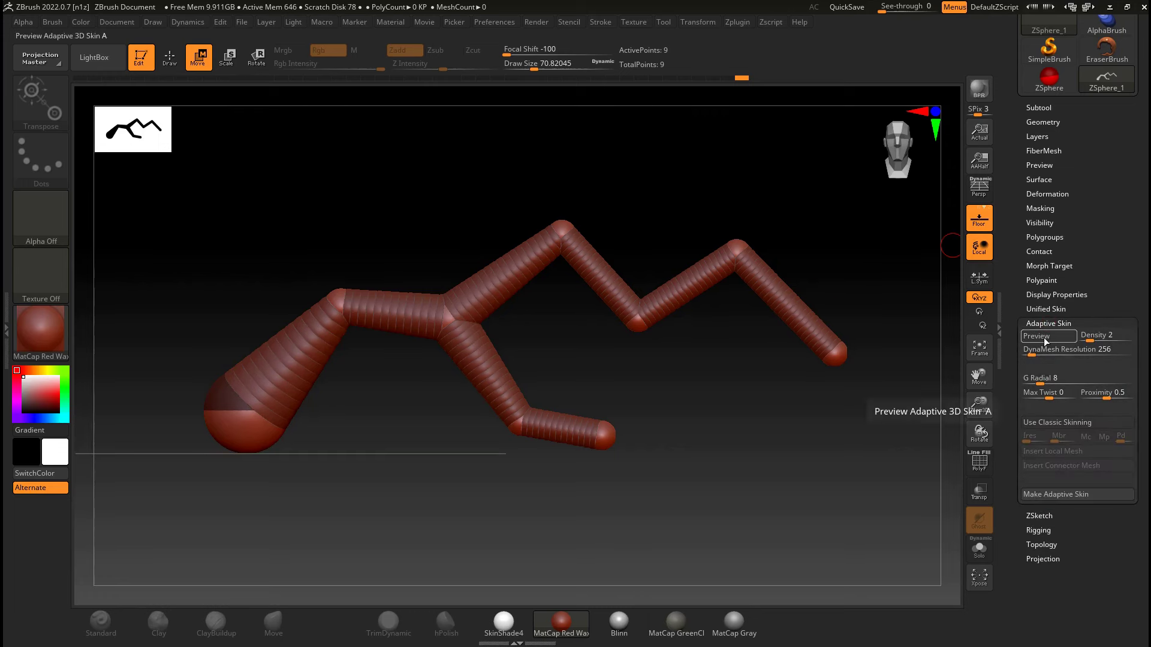
pyautogui.click(1044, 340)
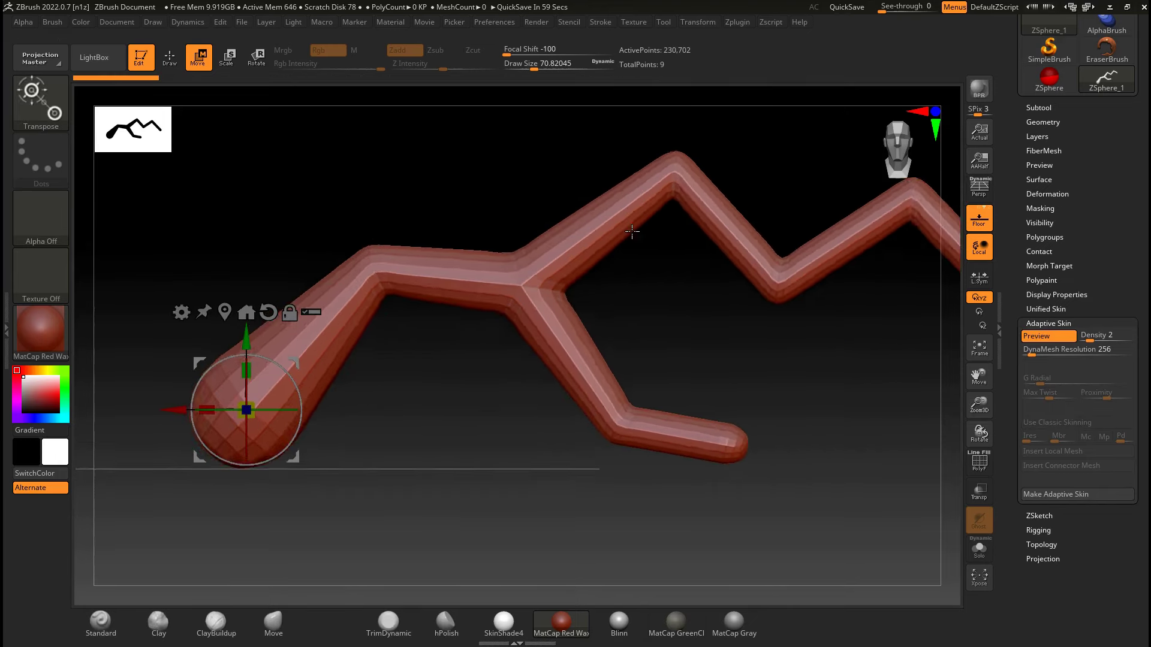
pyautogui.click(1032, 342)
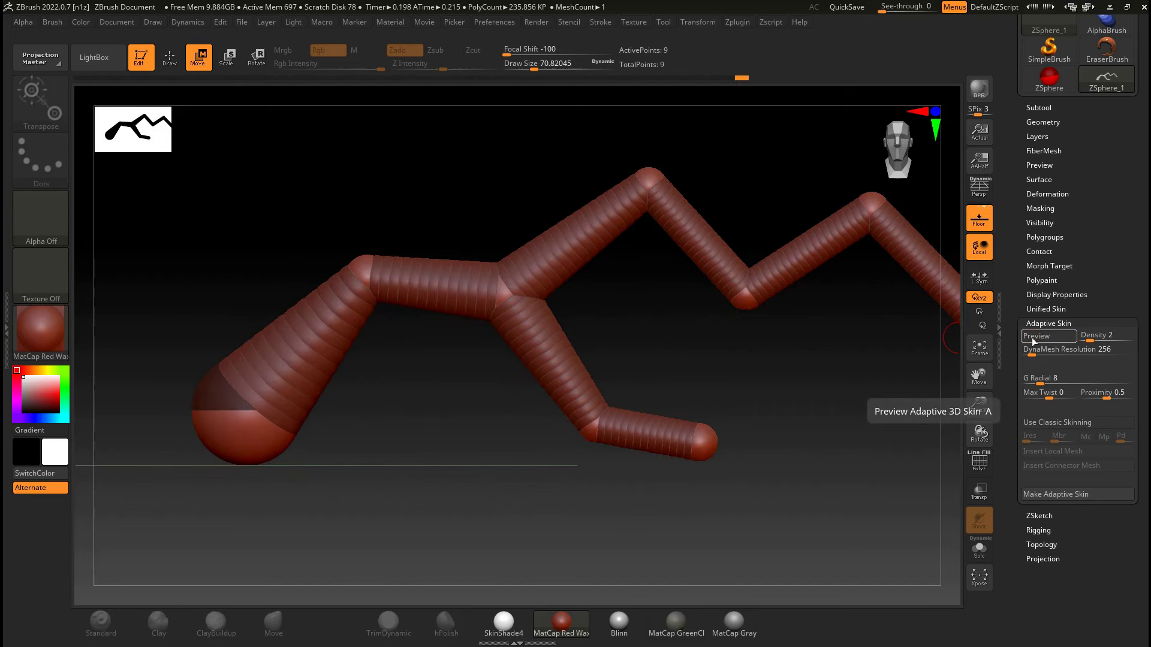
# - Switch repeatedly between the branched ZSphere chain and its adaptive skin preview to compare the two displays
pyautogui.keyDown('alt'); pyautogui.moveTo(745, 360); pyautogui.dragTo(668, 358); pyautogui.keyUp('alt')
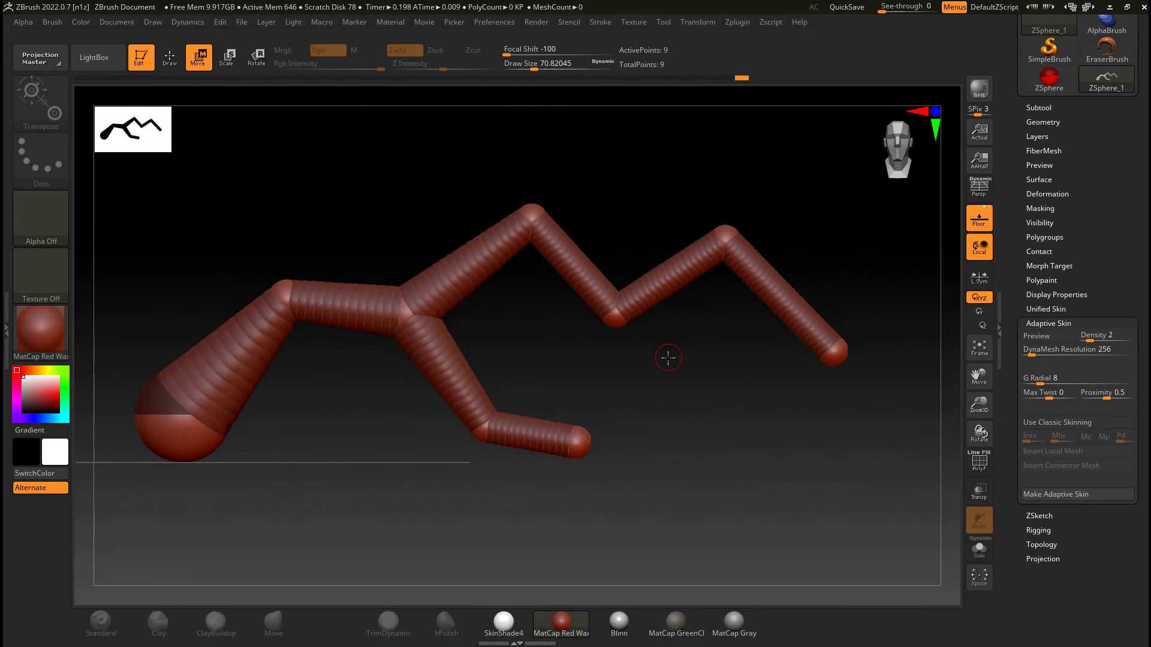
pyautogui.press('a')
pyautogui.press('a')
pyautogui.press('a')
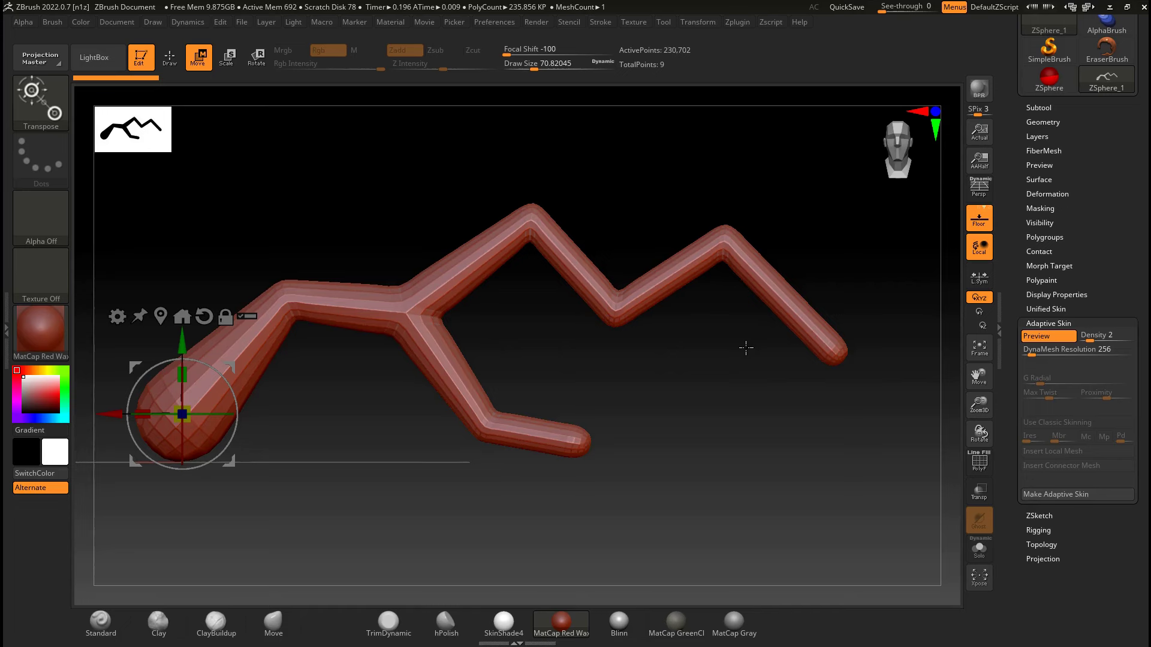
pyautogui.press('a')
pyautogui.press('a')
pyautogui.press('a')
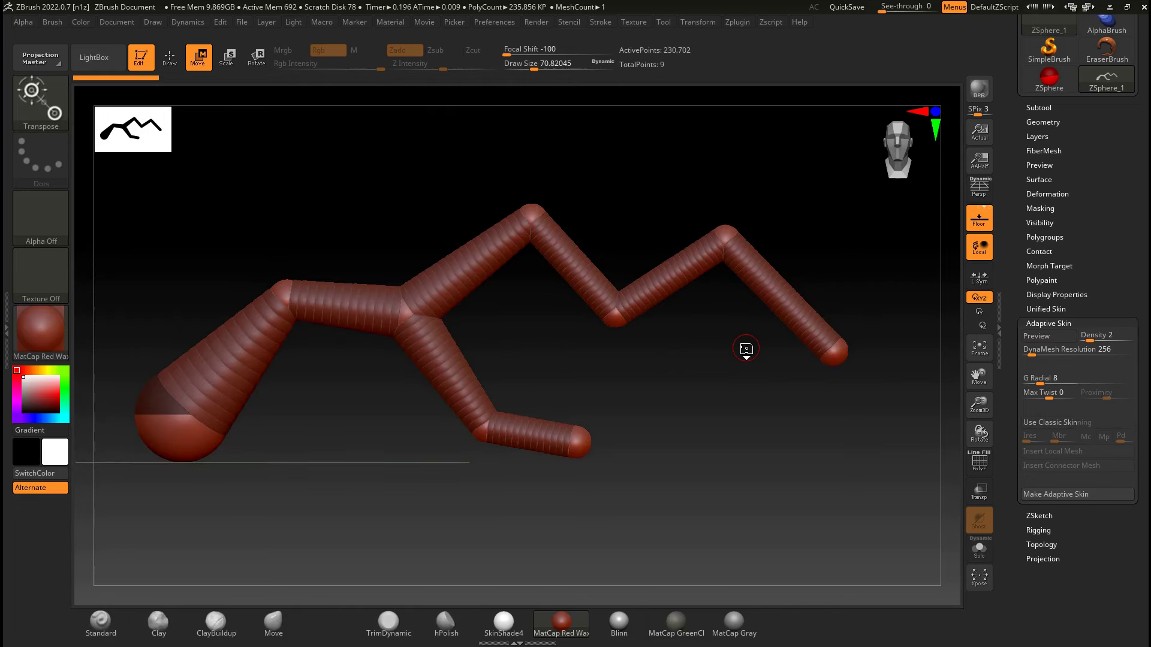
pyautogui.press('a')
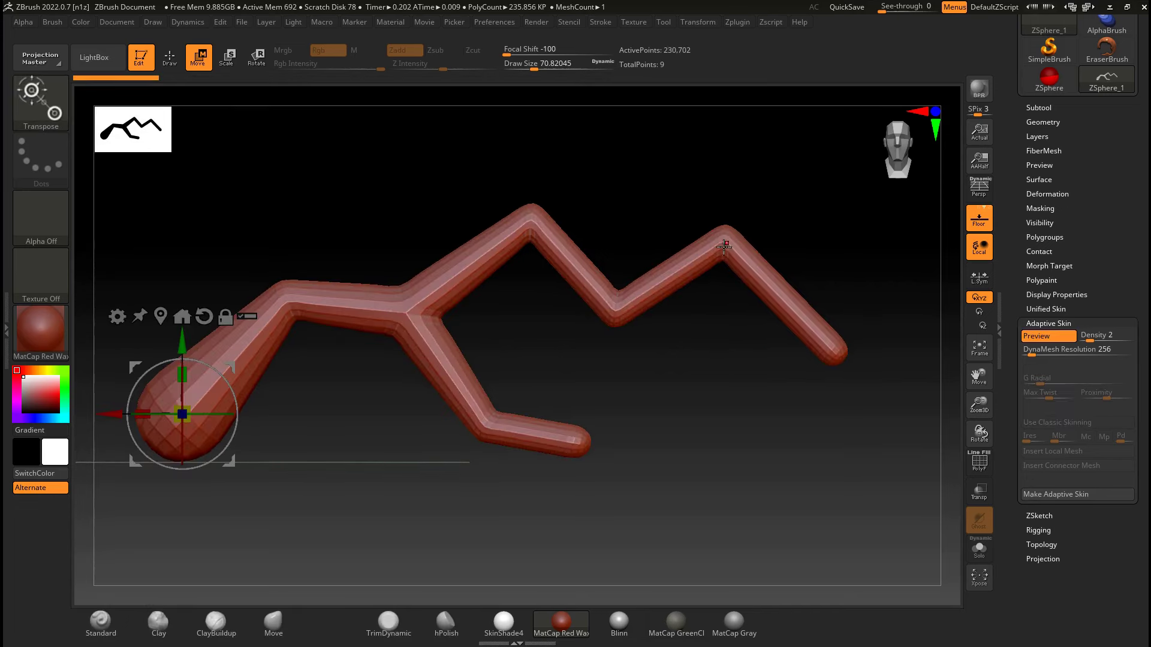
pyautogui.press('a')
pyautogui.moveTo(730, 229); pyautogui.dragTo(633, 311)
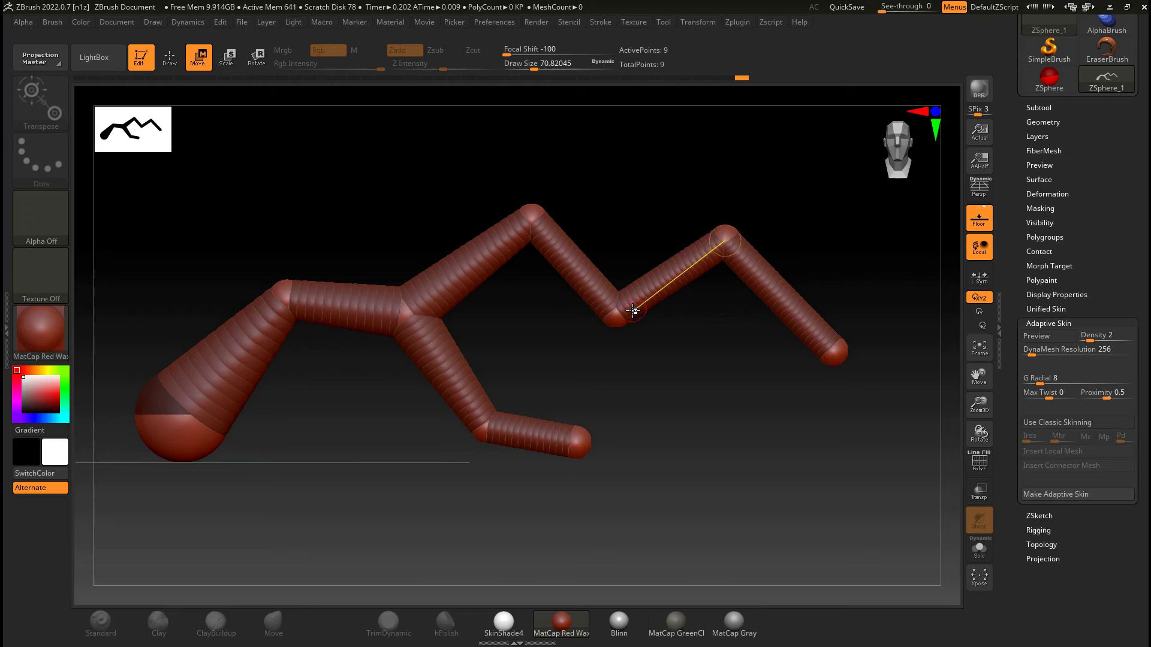
pyautogui.press('a')
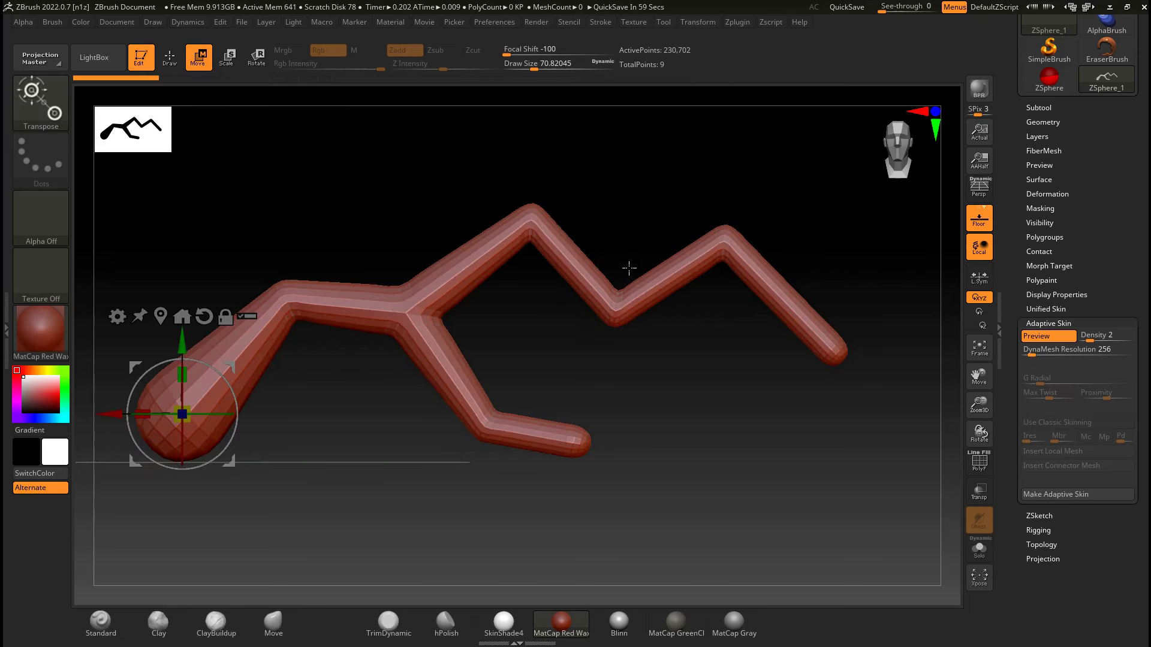
pyautogui.press('a')
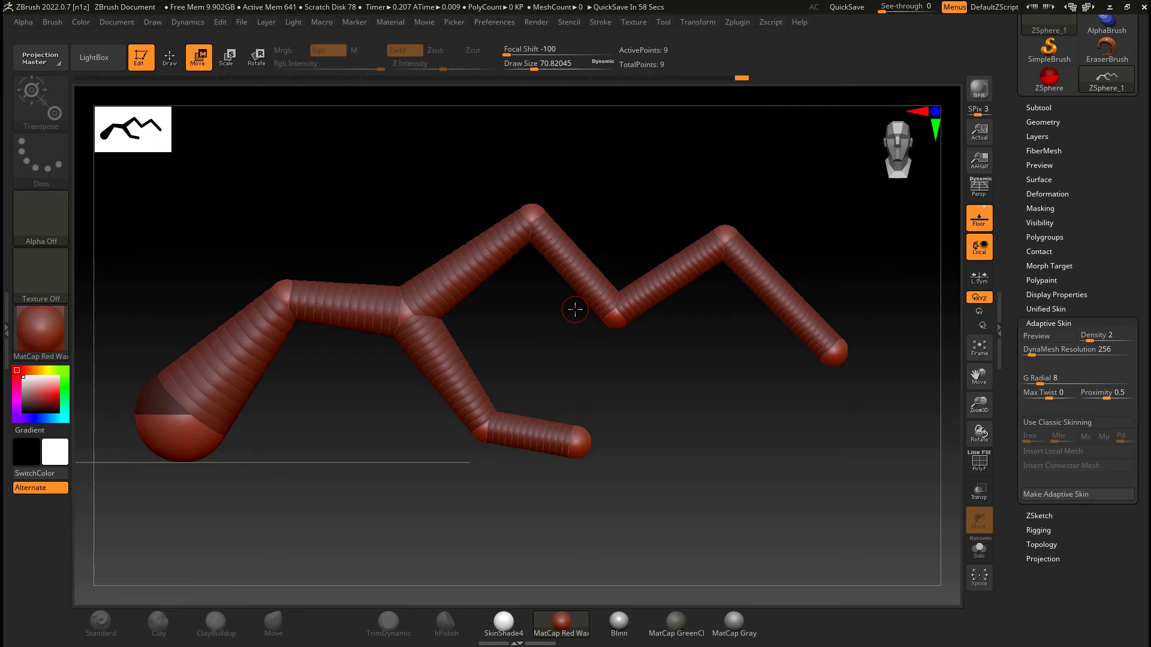
pyautogui.press('a')
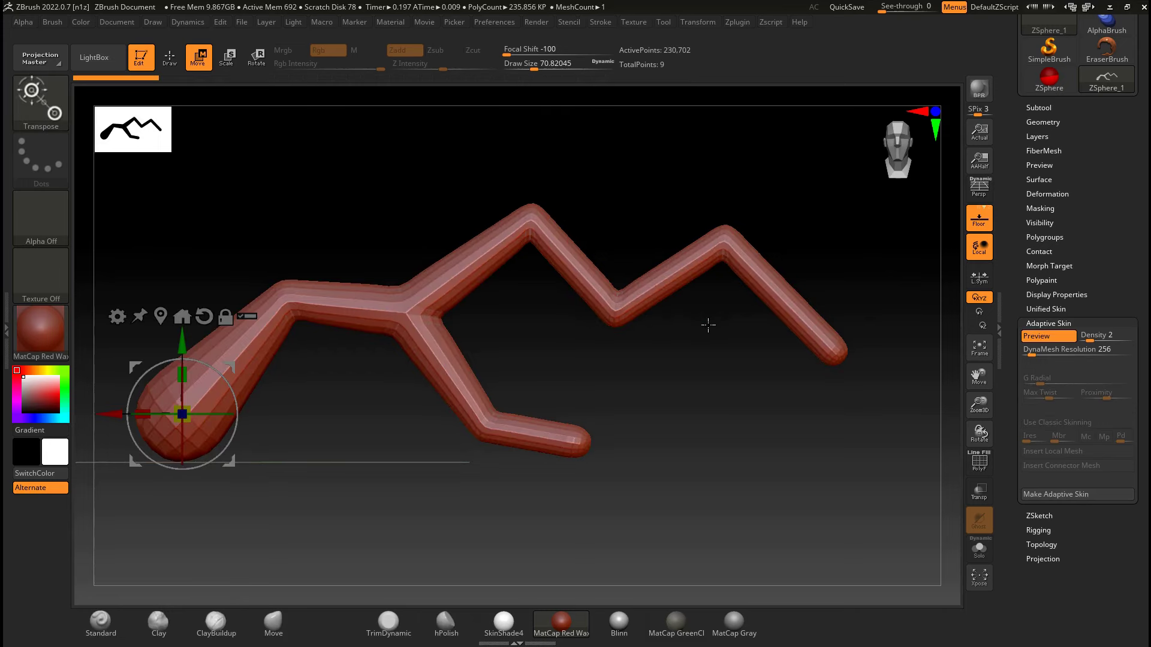
# - Show the polygon wireframe on the adaptive skin preview and examine the mesh density around the branching joint and upper branch
pyautogui.keyDown('alt'); pyautogui.moveTo(720, 317); pyautogui.dragTo(380, 444); pyautogui.keyUp('alt')
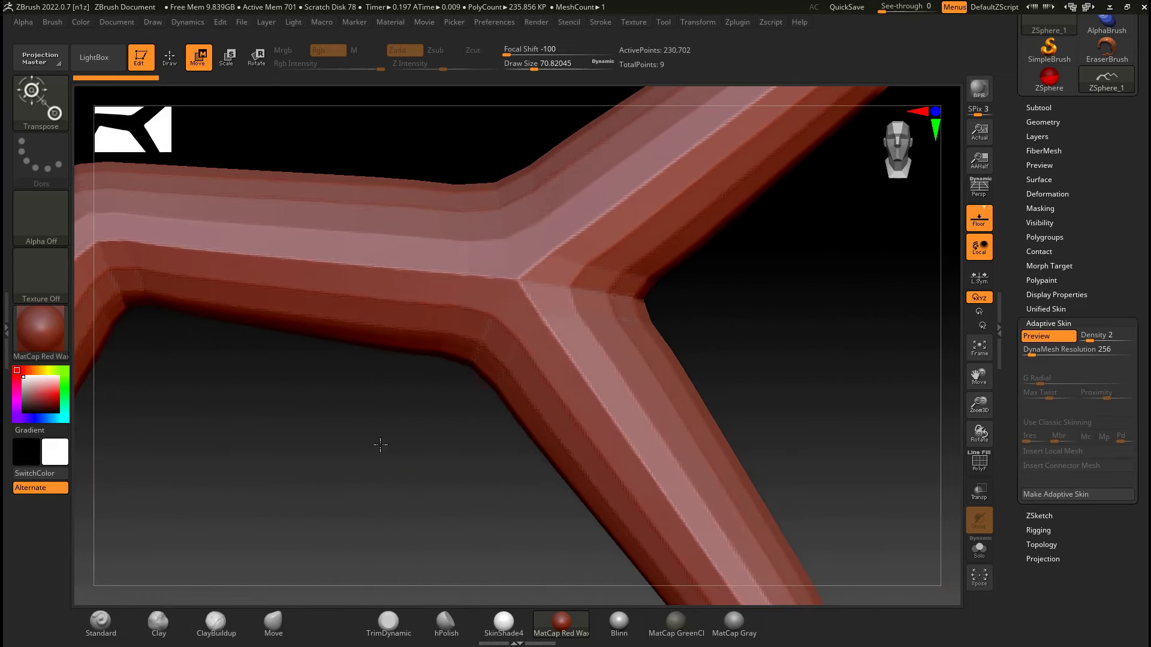
pyautogui.click(986, 469)
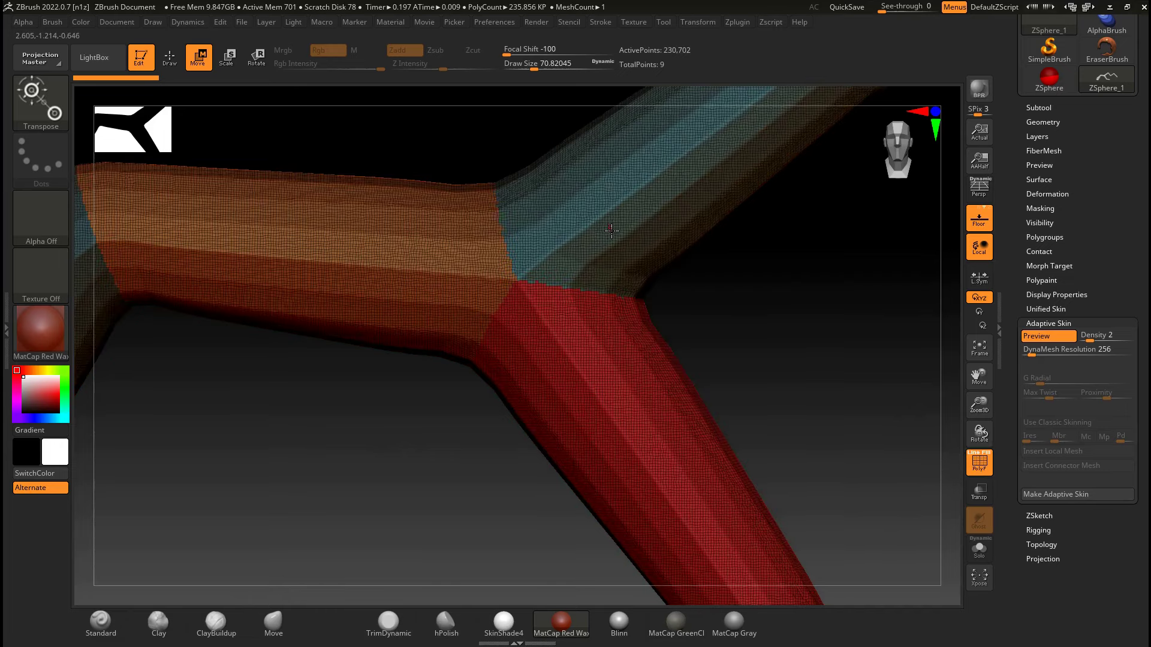
pyautogui.keyDown('alt'); pyautogui.moveTo(804, 344); pyautogui.dragTo(491, 367); pyautogui.keyUp('alt')
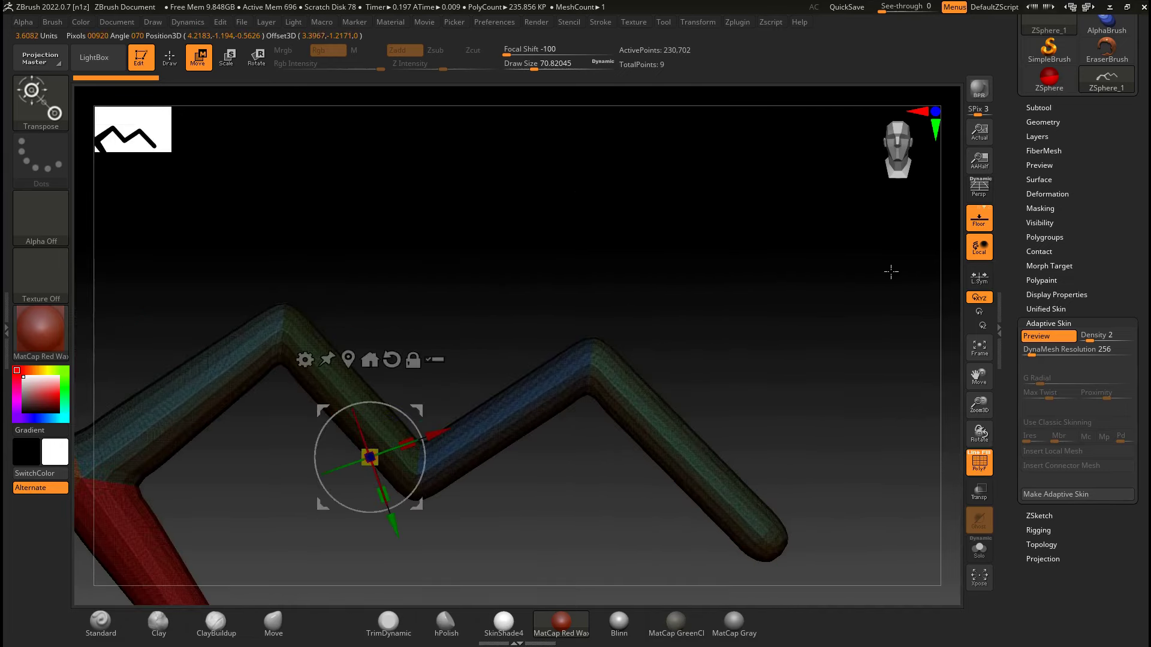
pyautogui.keyDown('alt'); pyautogui.moveTo(333, 432); pyautogui.dragTo(663, 311); pyautogui.keyUp('alt')
pyautogui.keyDown('alt'); pyautogui.moveTo(529, 365); pyautogui.dragTo(563, 452); pyautogui.keyUp('alt')
pyautogui.keyDown('alt'); pyautogui.moveTo(381, 415); pyautogui.dragTo(754, 280); pyautogui.keyUp('alt')
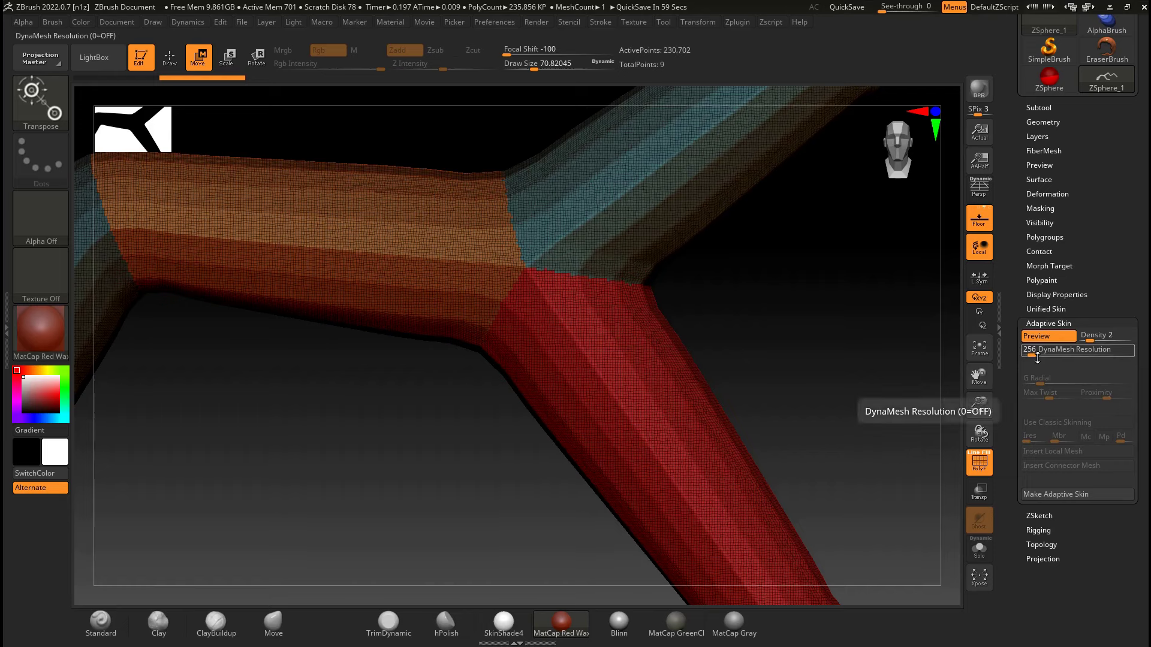
pyautogui.moveTo(809, 336); pyautogui.dragTo(714, 307)
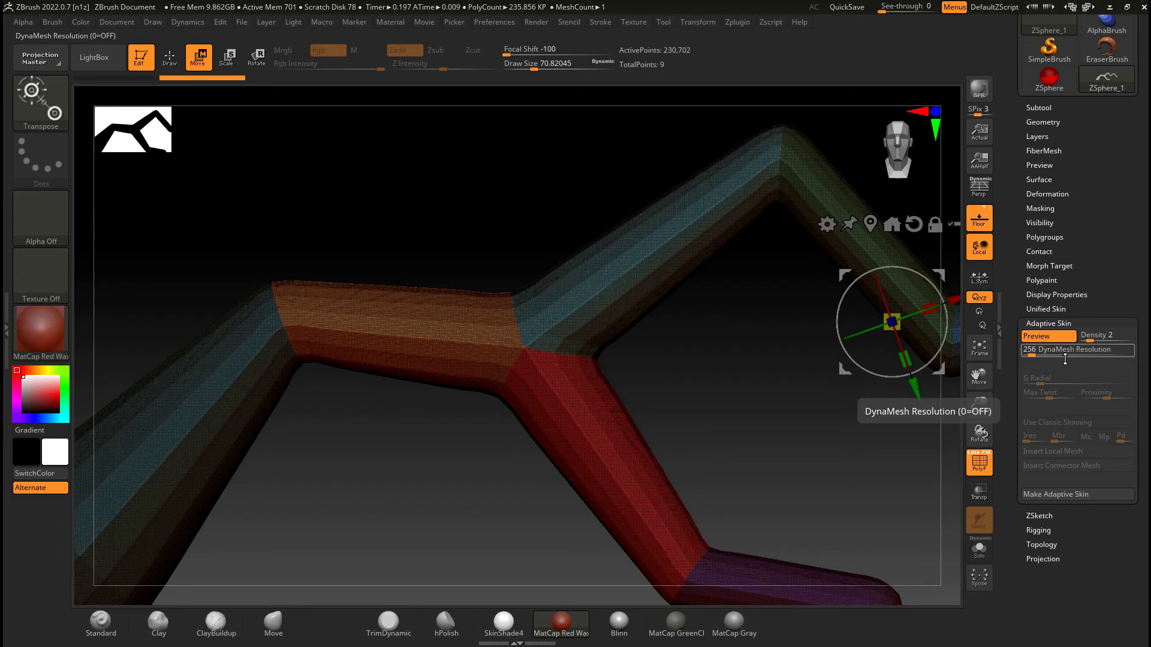
# - Set the adaptive skin's DynaMesh Resolution to 0 and leave the preview, discarding the modified preview mesh
pyautogui.moveTo(1034, 354); pyautogui.dragTo(1029, 353)
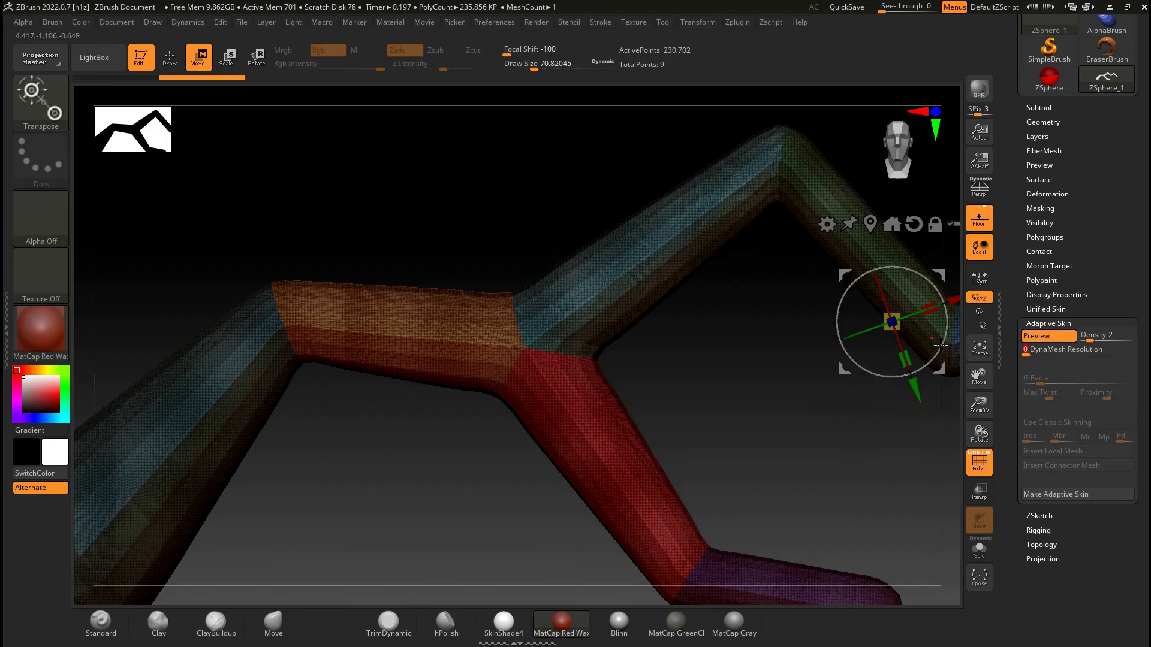
pyautogui.click(1048, 338)
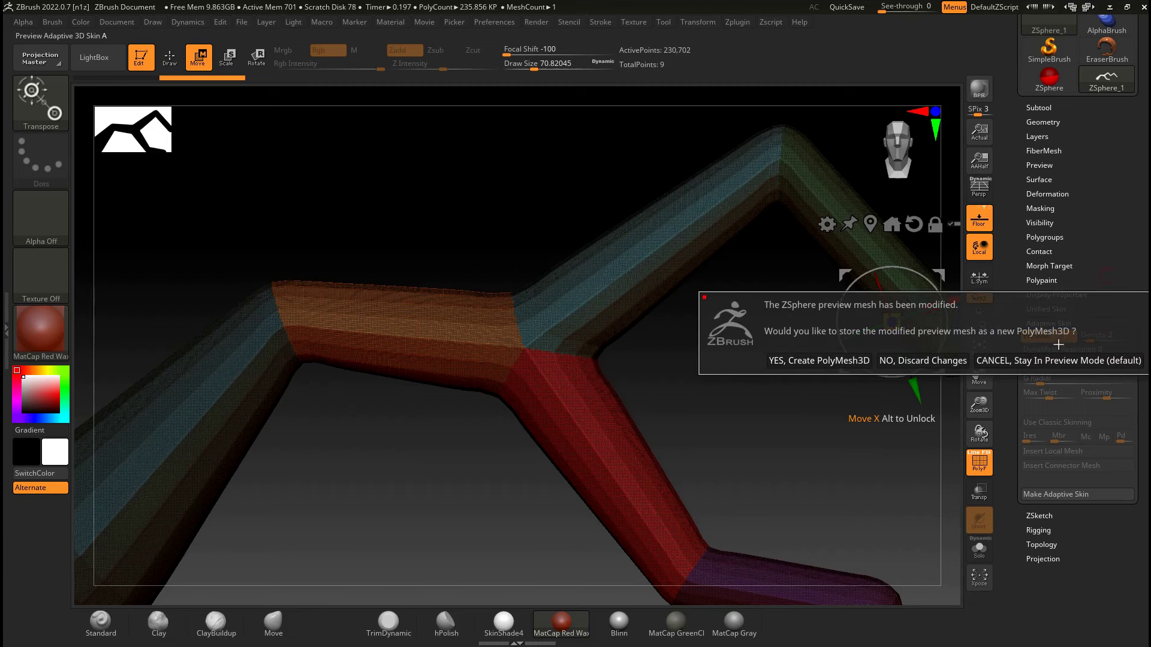
pyautogui.click(1035, 386)
pyautogui.click(1037, 340)
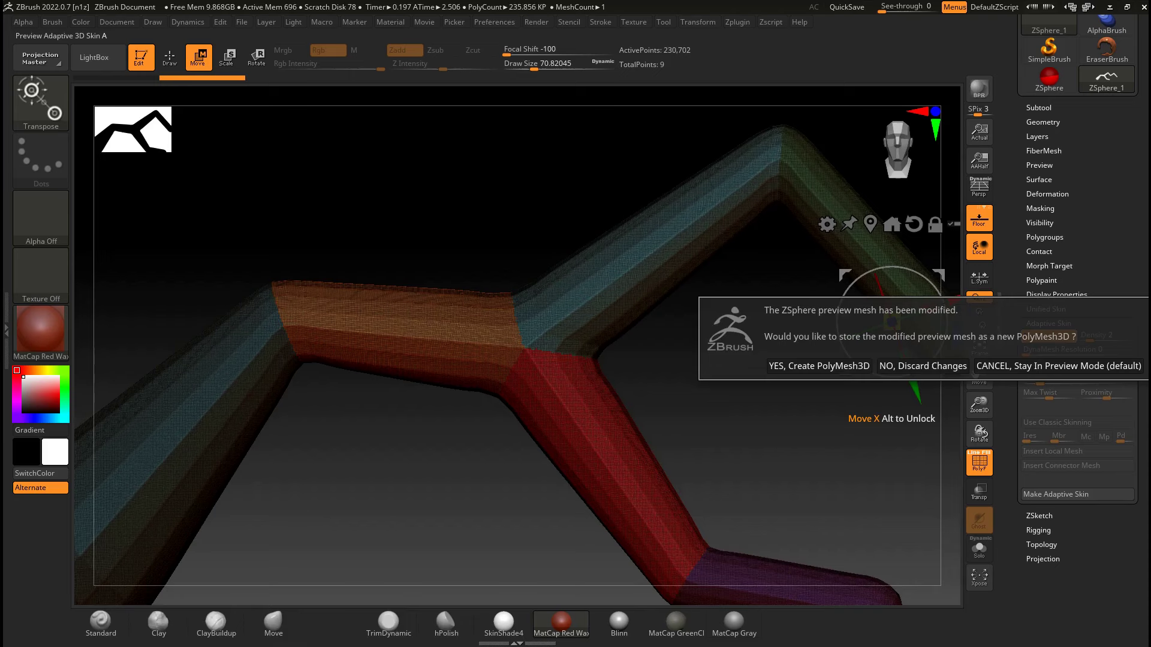
pyautogui.click(923, 367)
# - Regenerate the adaptive skin preview without DynaMesh and inspect it with the polygon wireframe shown and hidden
pyautogui.moveTo(742, 309); pyautogui.dragTo(699, 334)
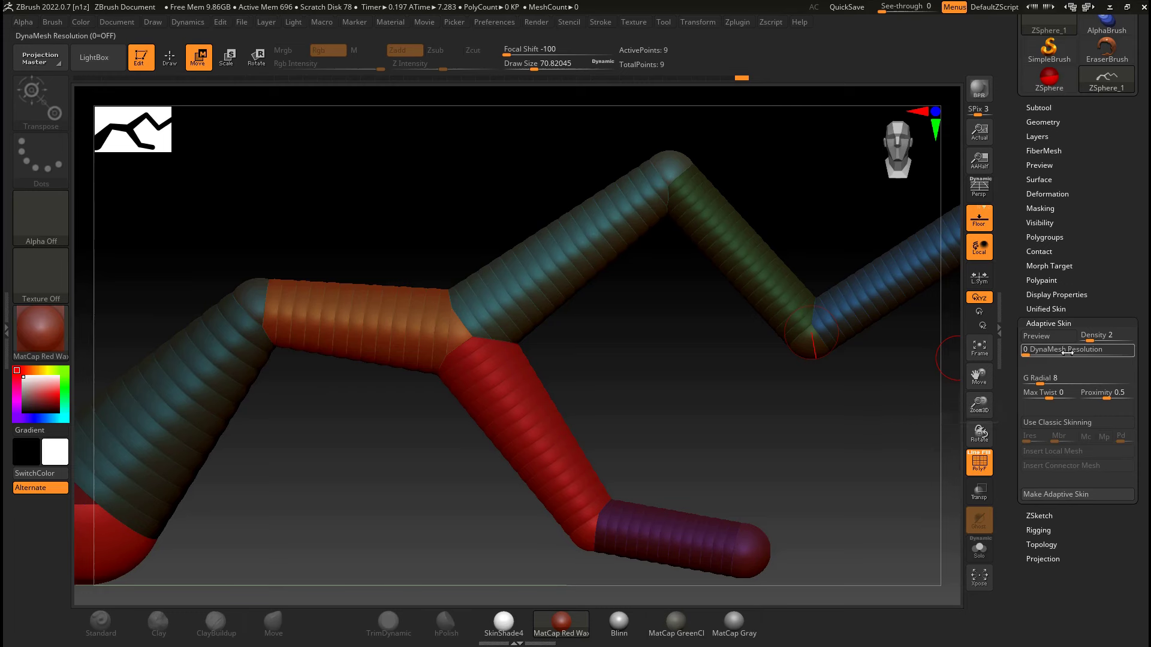
pyautogui.click(1036, 337)
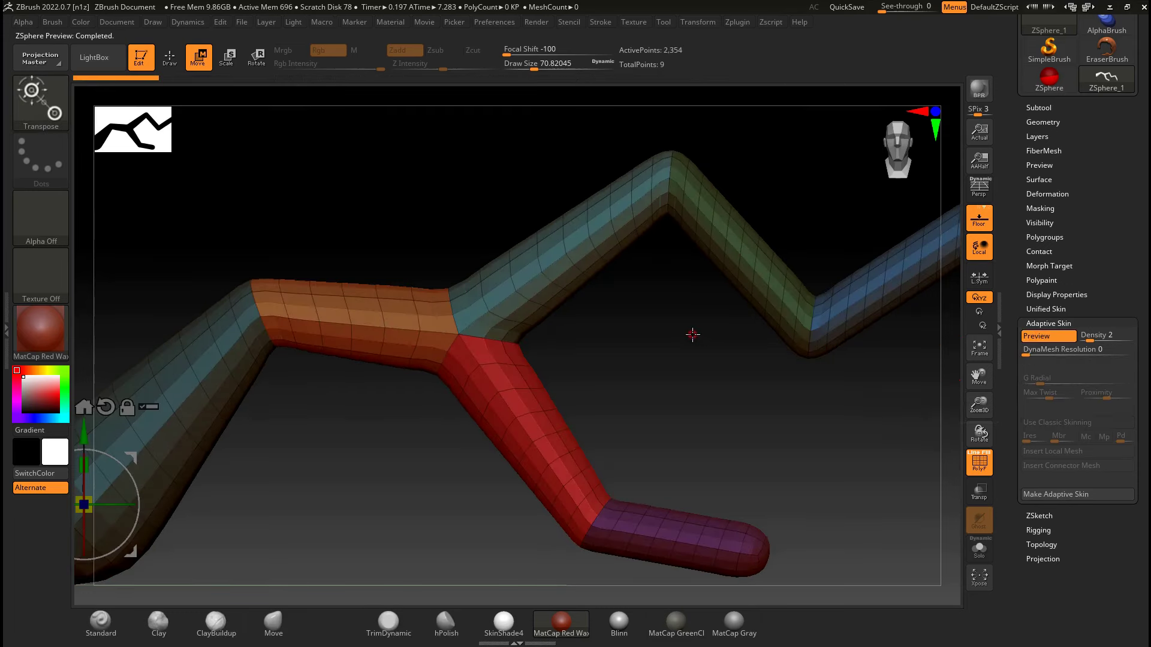
pyautogui.hotkey('shift', 'f')
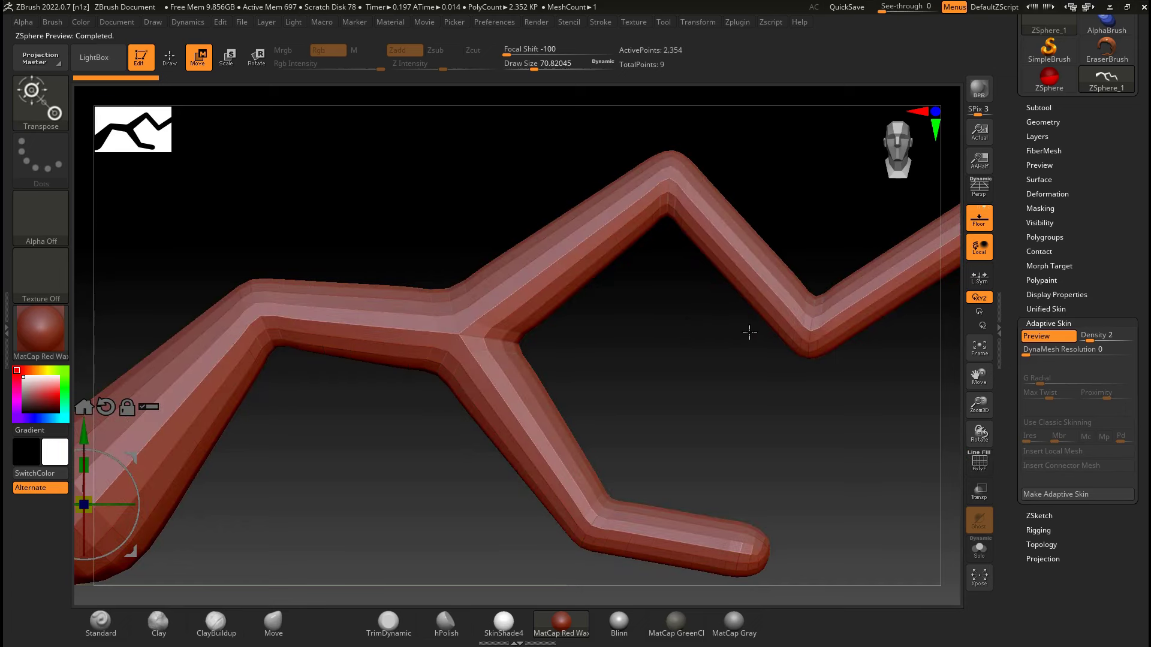
pyautogui.hotkey('shift', 'f')
pyautogui.hotkey('shift', 'f')
# - Compare lower and higher mesh densities on the adaptive skin preview, including 1, and settle on a Density of 3
pyautogui.click(1097, 340)
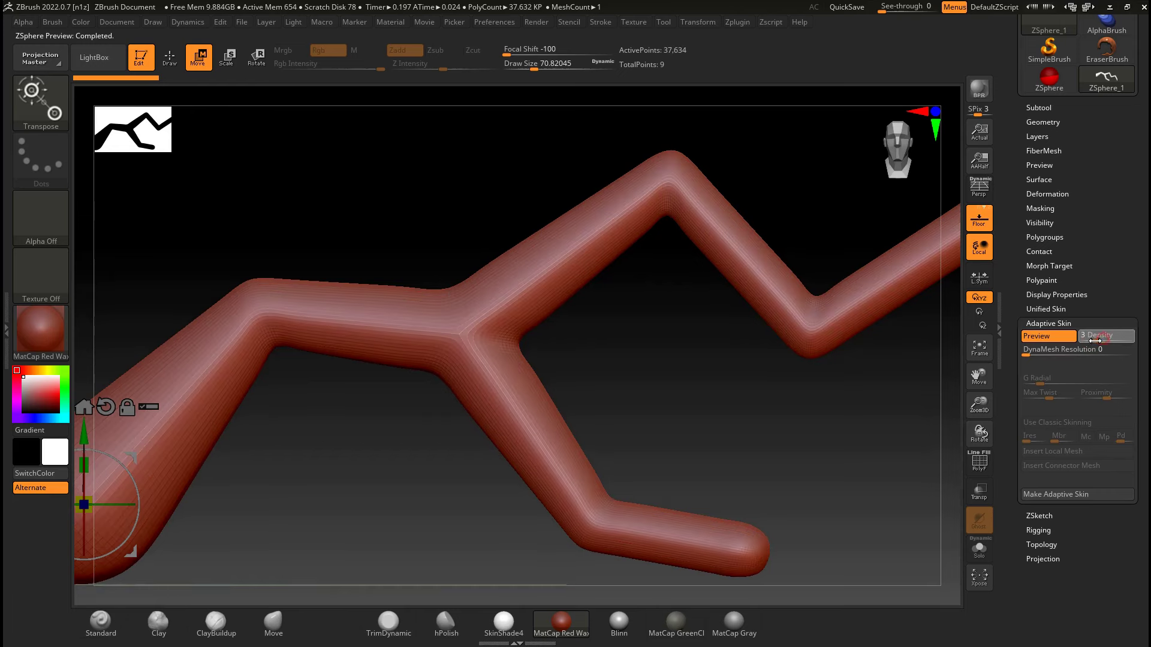
pyautogui.click(1090, 340)
pyautogui.click(1097, 340)
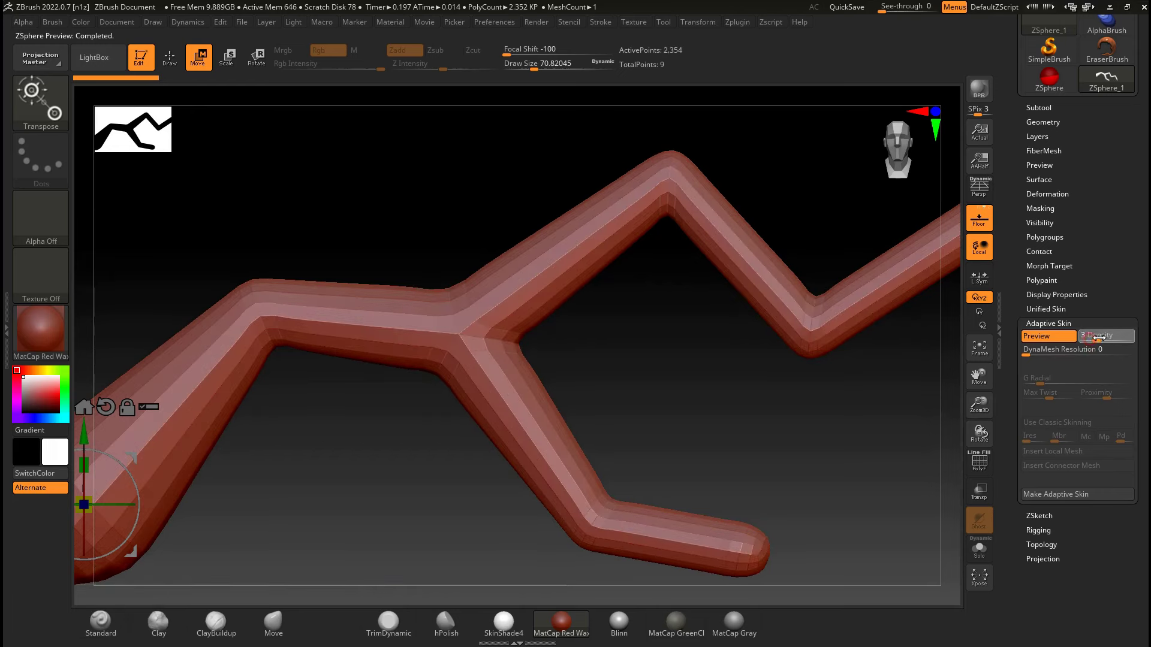
pyautogui.moveTo(1098, 340); pyautogui.dragTo(1084, 341)
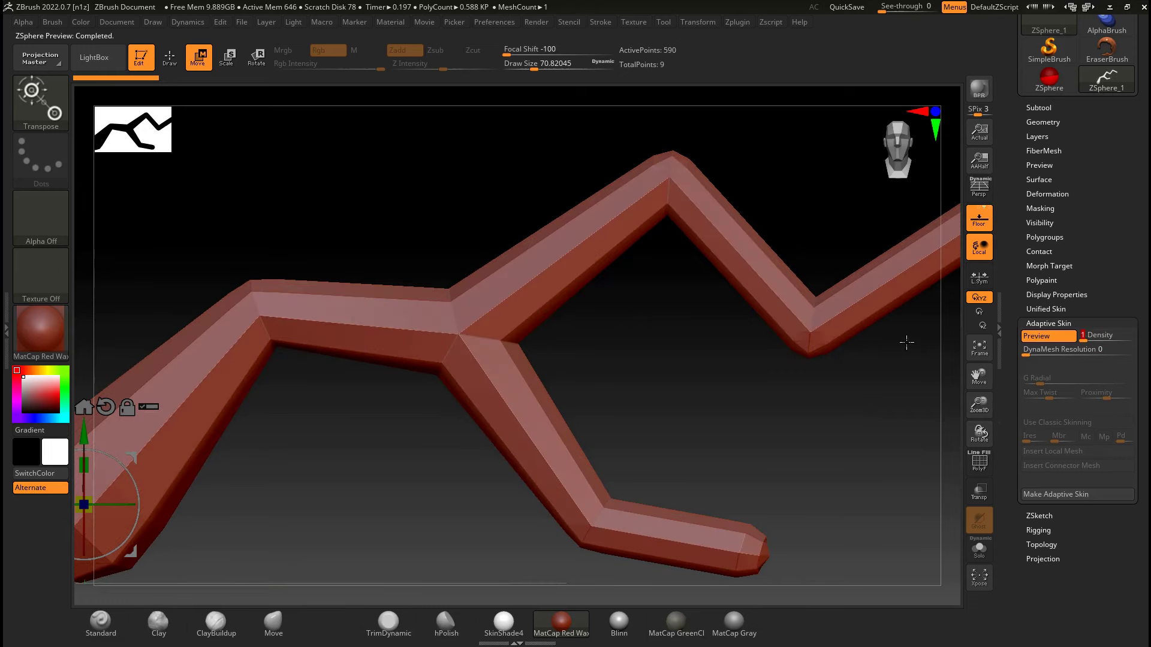
pyautogui.moveTo(712, 373); pyautogui.dragTo(670, 342)
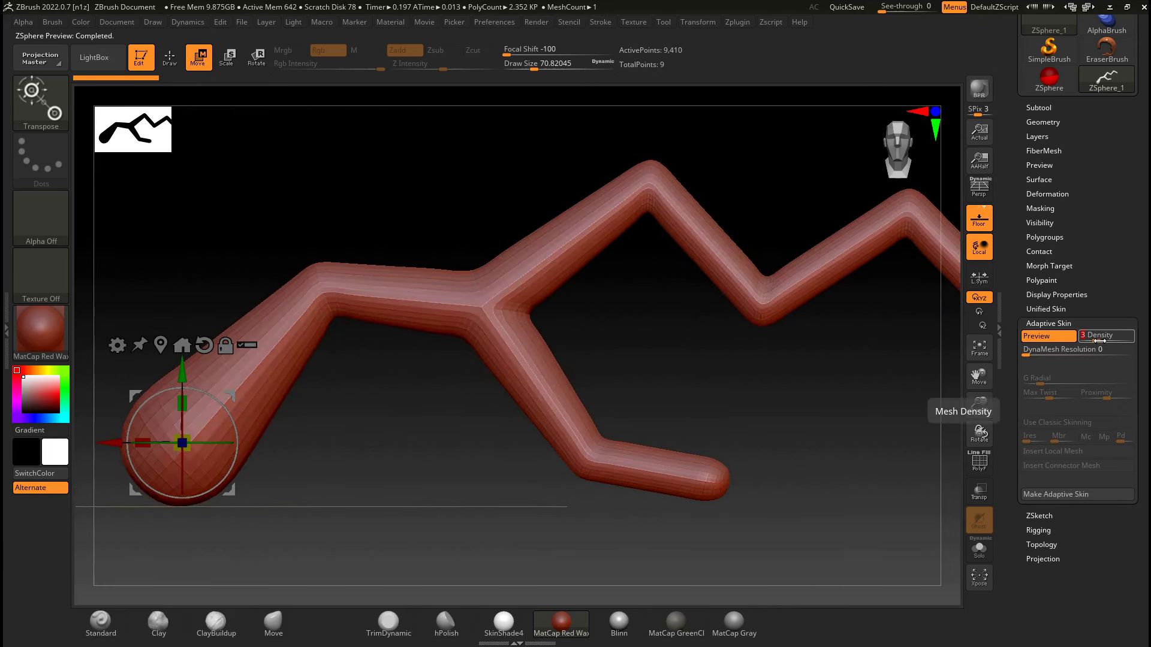
pyautogui.keyDown('alt'); pyautogui.moveTo(634, 337); pyautogui.dragTo(609, 375); pyautogui.keyUp('alt')
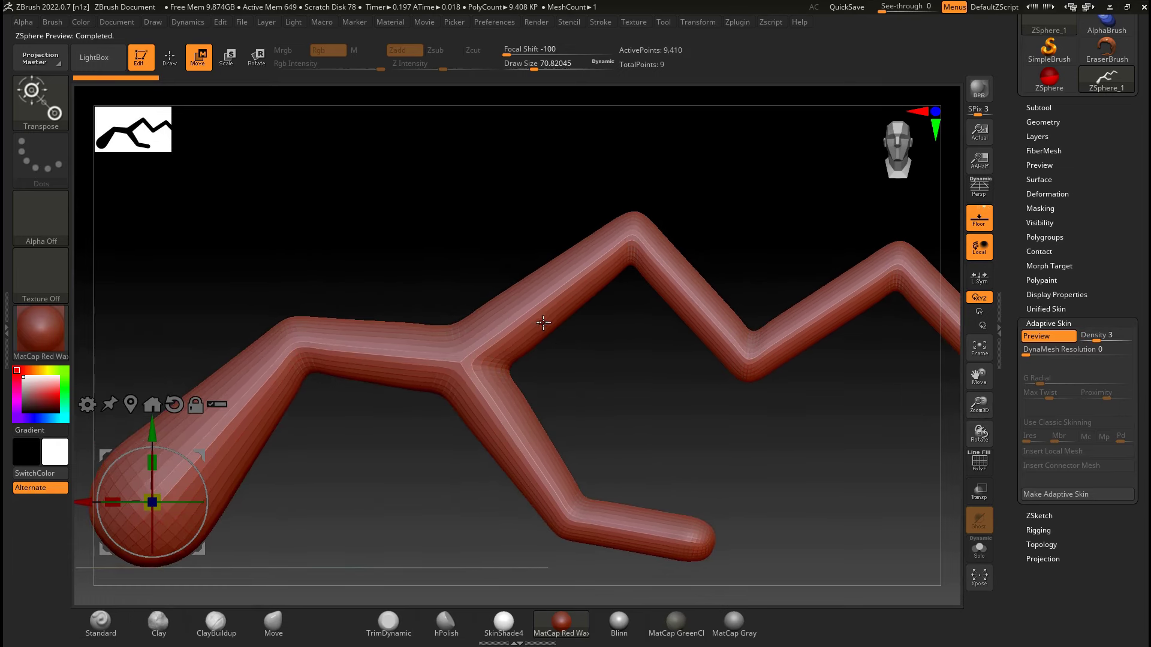
# - Set the Standard brush's draw size to about 140 and build up the upper branch and the body near the fork
pyautogui.click(170, 58)
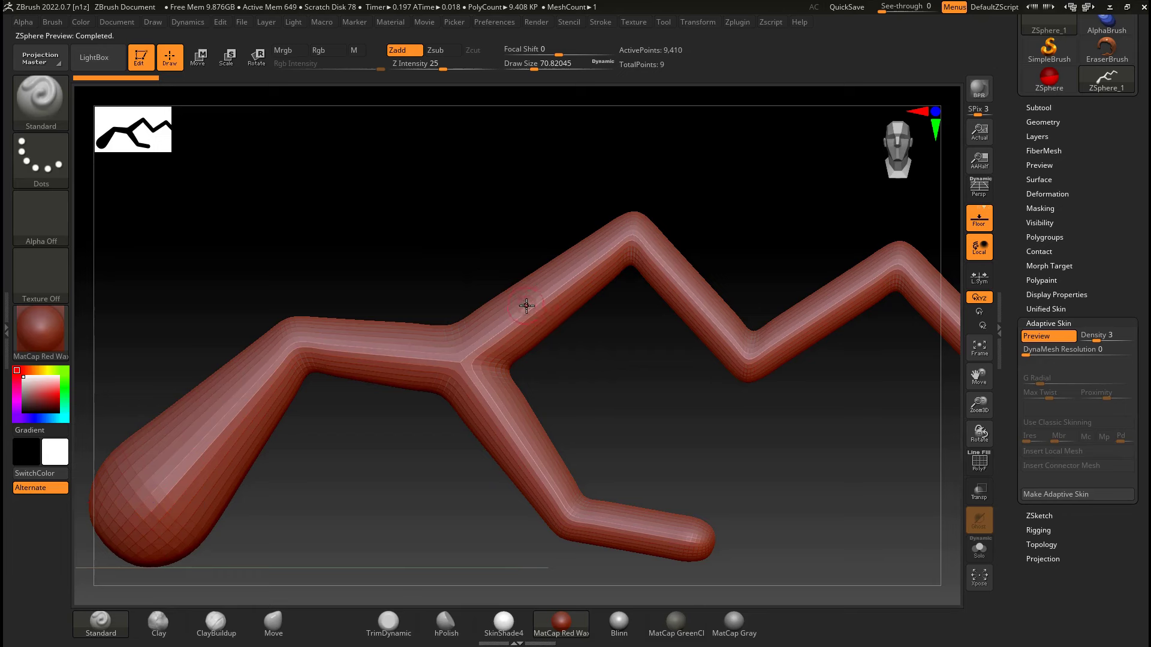
pyautogui.press('s')
pyautogui.moveTo(530, 313)
pyautogui.mouseDown()
pyautogui.moveTo(542, 313)
pyautogui.moveTo(555, 270)
pyautogui.moveTo(591, 247)
pyautogui.moveTo(515, 289)
pyautogui.mouseUp()
pyautogui.moveTo(411, 342)
pyautogui.mouseDown()
pyautogui.moveTo(484, 326)
pyautogui.moveTo(427, 337)
pyautogui.mouseUp()
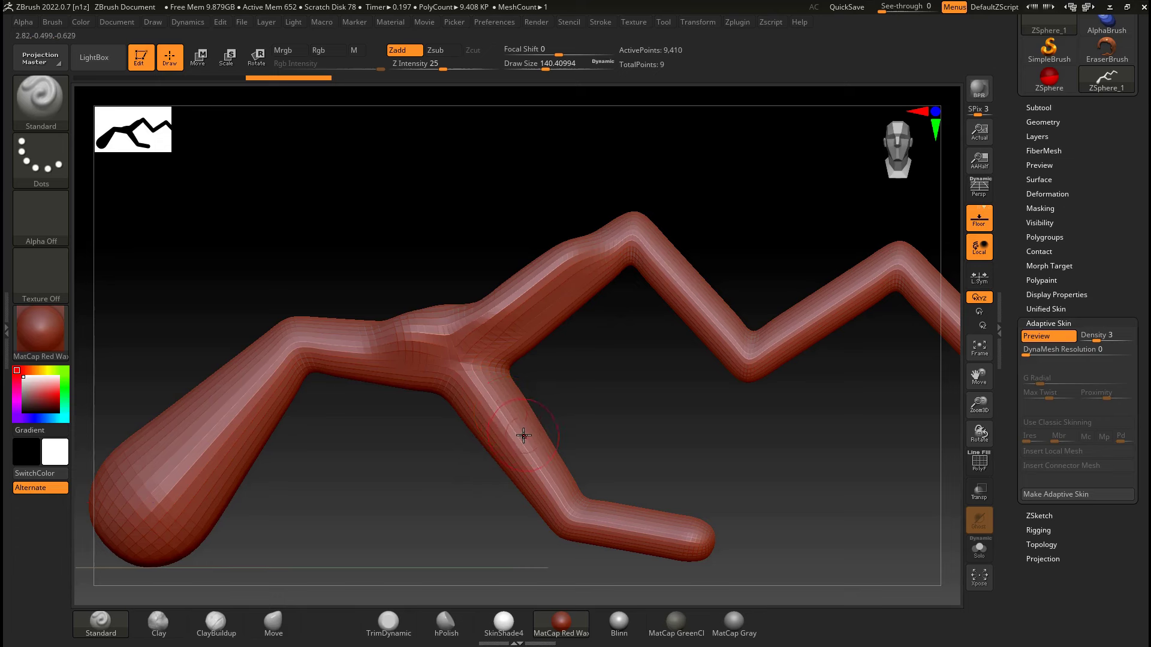
# - Sculpt extra volume along the lower branch of the preview mesh with the ClayBuildup brush
pyautogui.press('b')
pyautogui.press('c')
pyautogui.press('b')
pyautogui.moveTo(481, 381)
pyautogui.mouseDown()
pyautogui.moveTo(526, 441)
pyautogui.moveTo(509, 399)
pyautogui.moveTo(551, 473)
pyautogui.moveTo(500, 384)
pyautogui.moveTo(481, 426)
pyautogui.moveTo(660, 530)
pyautogui.moveTo(592, 515)
pyautogui.moveTo(678, 527)
pyautogui.moveTo(658, 532)
pyautogui.mouseUp()
pyautogui.moveTo(660, 401)
pyautogui.keyDown('alt'); pyautogui.mouseDown()
pyautogui.moveTo(629, 416)
pyautogui.moveTo(533, 351)
pyautogui.mouseUp(); pyautogui.keyUp('alt')
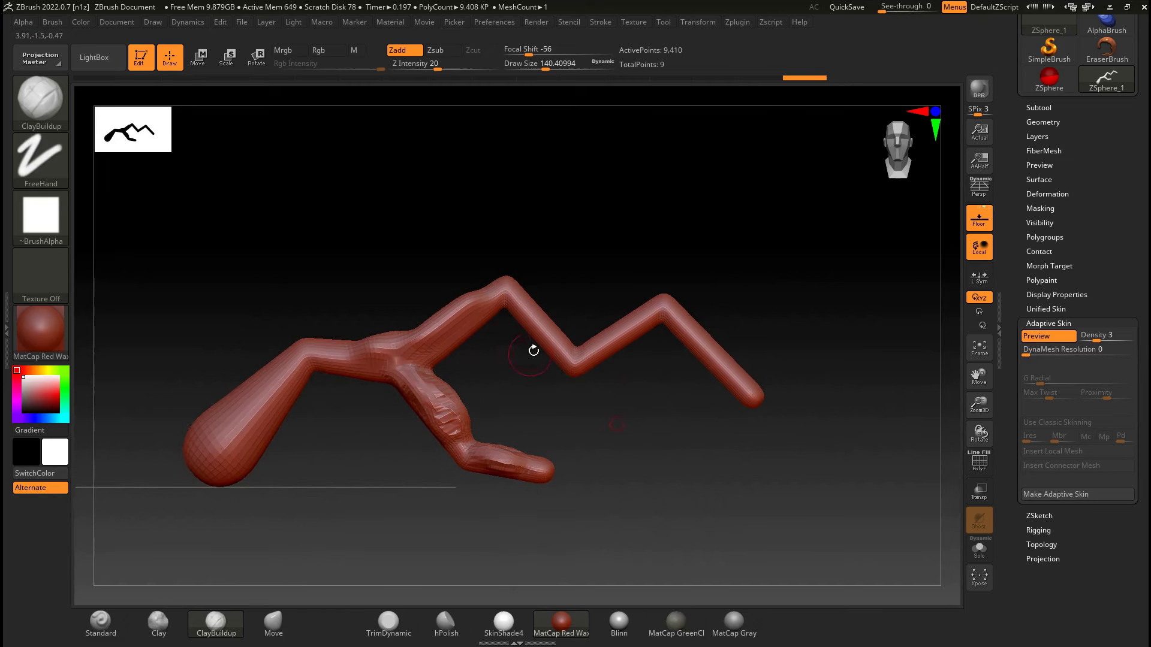
# - Build up the upper branch from the fork to its first peak and down the following segment with ClayBuildup strokes
pyautogui.moveTo(511, 297)
pyautogui.mouseDown()
pyautogui.moveTo(574, 380)
pyautogui.moveTo(496, 290)
pyautogui.moveTo(493, 302)
pyautogui.moveTo(507, 289)
pyautogui.mouseUp()
pyautogui.keyDown('alt'); pyautogui.moveTo(522, 357); pyautogui.dragTo(519, 393); pyautogui.keyUp('alt')
pyautogui.moveTo(465, 314); pyautogui.dragTo(414, 375)
pyautogui.keyDown('alt'); pyautogui.moveTo(542, 410); pyautogui.dragTo(526, 404); pyautogui.keyUp('alt')
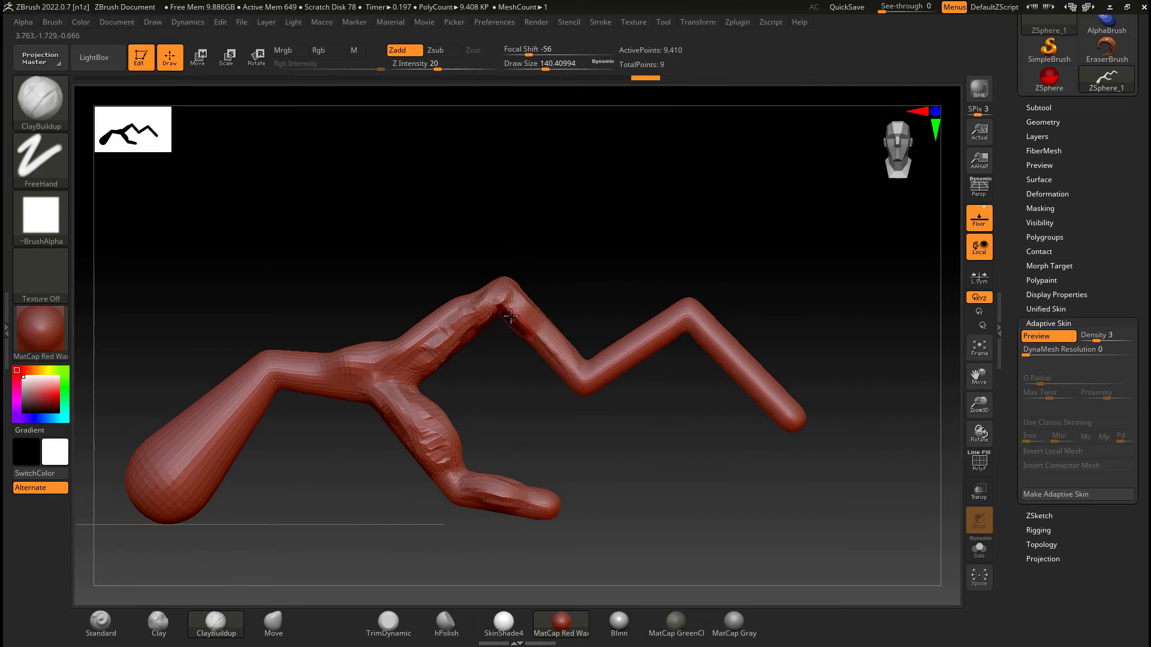
pyautogui.moveTo(427, 357)
pyautogui.mouseDown()
pyautogui.moveTo(417, 362)
pyautogui.moveTo(466, 320)
pyautogui.moveTo(403, 367)
pyautogui.moveTo(422, 345)
pyautogui.mouseUp()
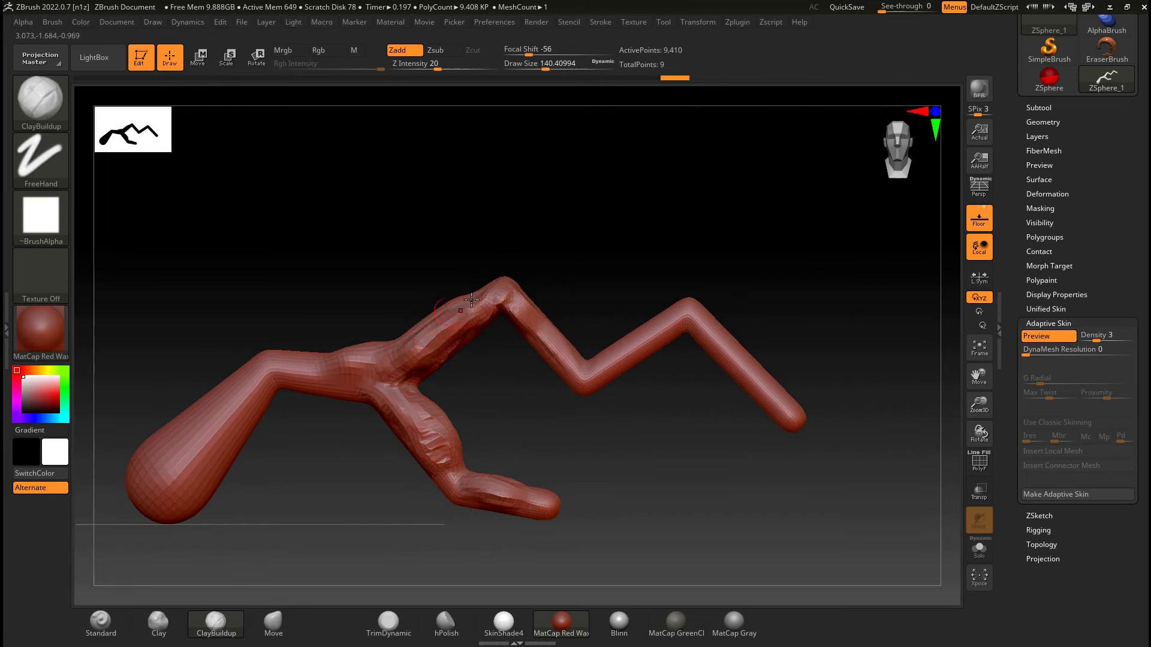
pyautogui.moveTo(471, 300); pyautogui.dragTo(500, 292)
# - Switch between the sculpted preview and the ZSphere chain to compare them, ending on the ZSphere display
pyautogui.press('a')
pyautogui.press('a')
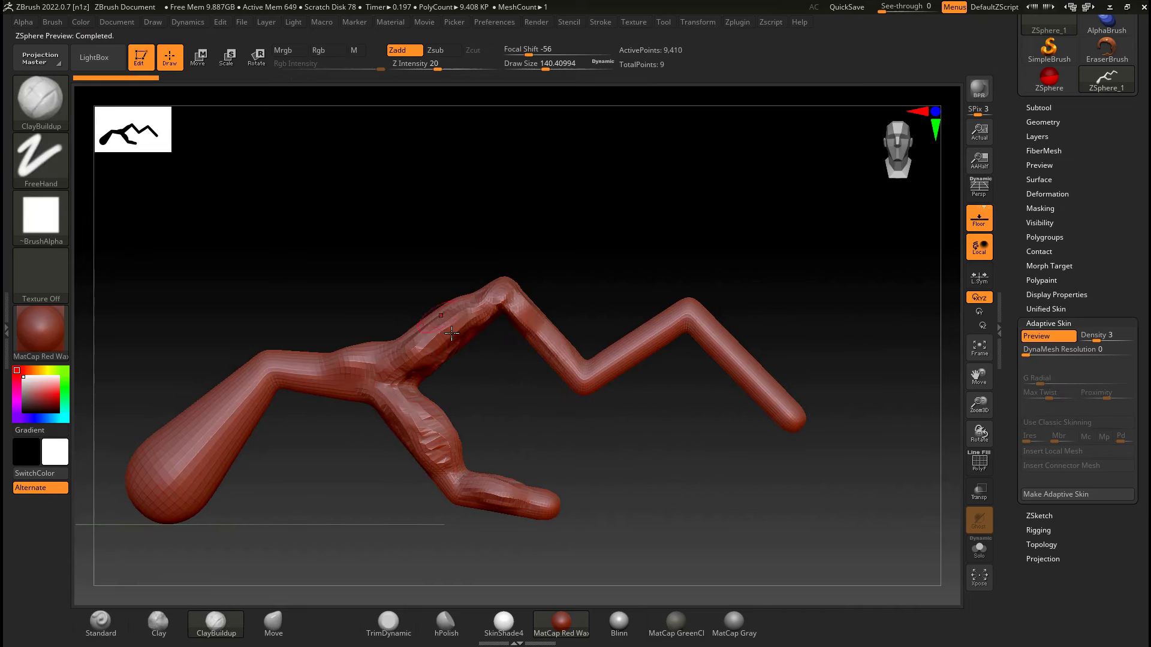
pyautogui.press('a')
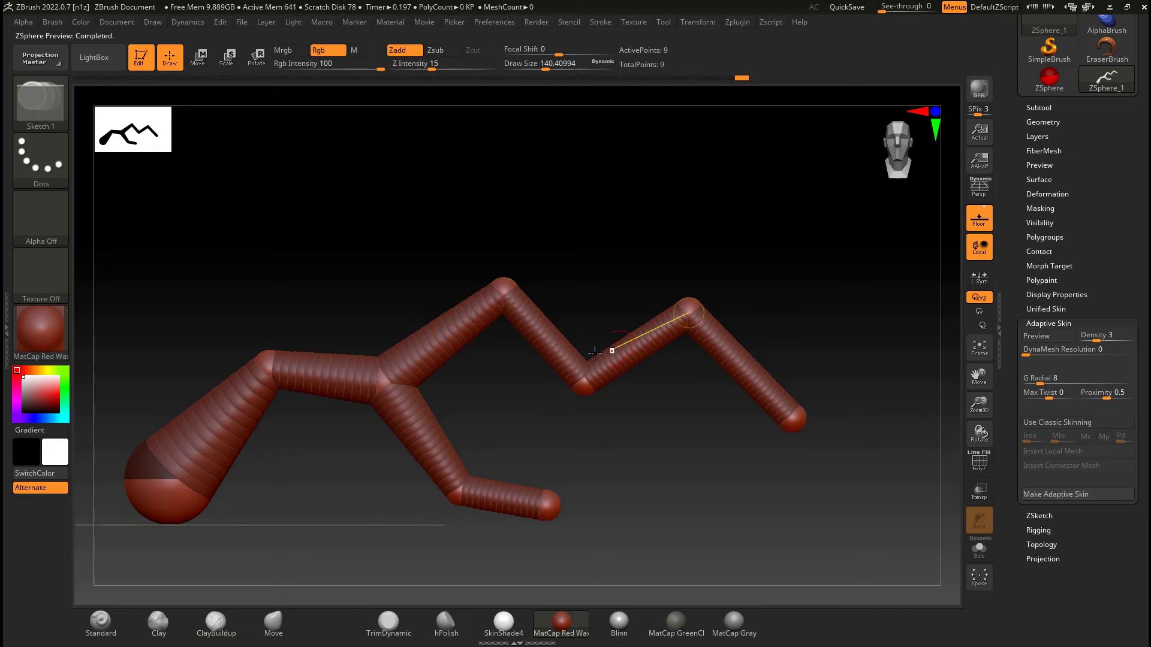
pyautogui.press('a')
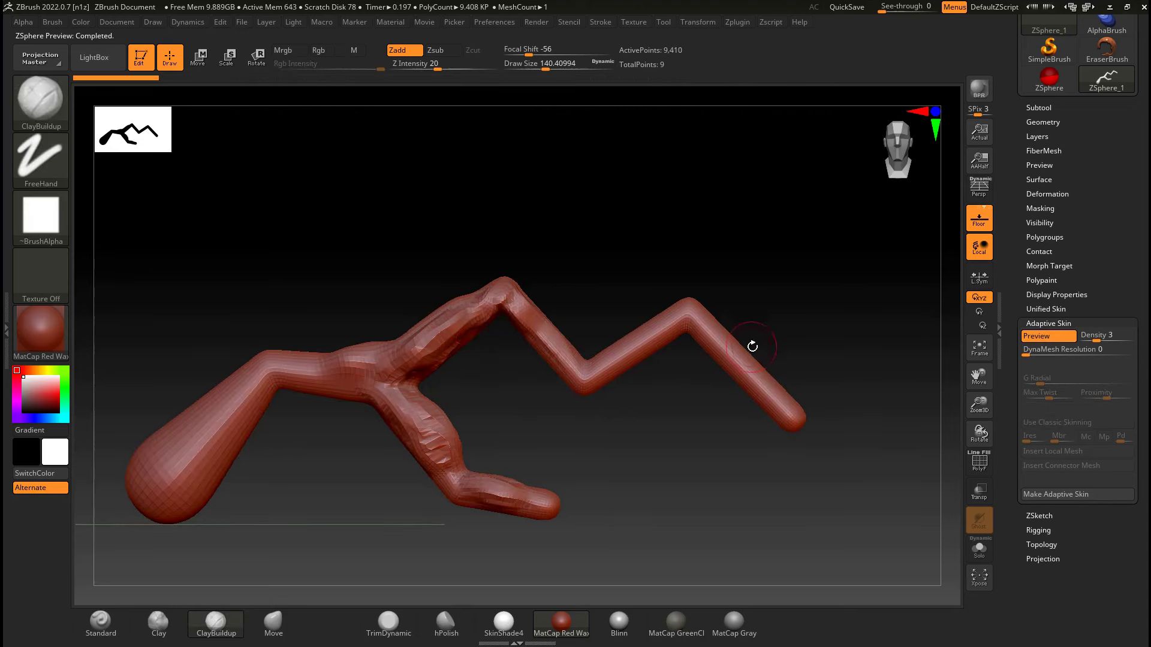
pyautogui.press('a')
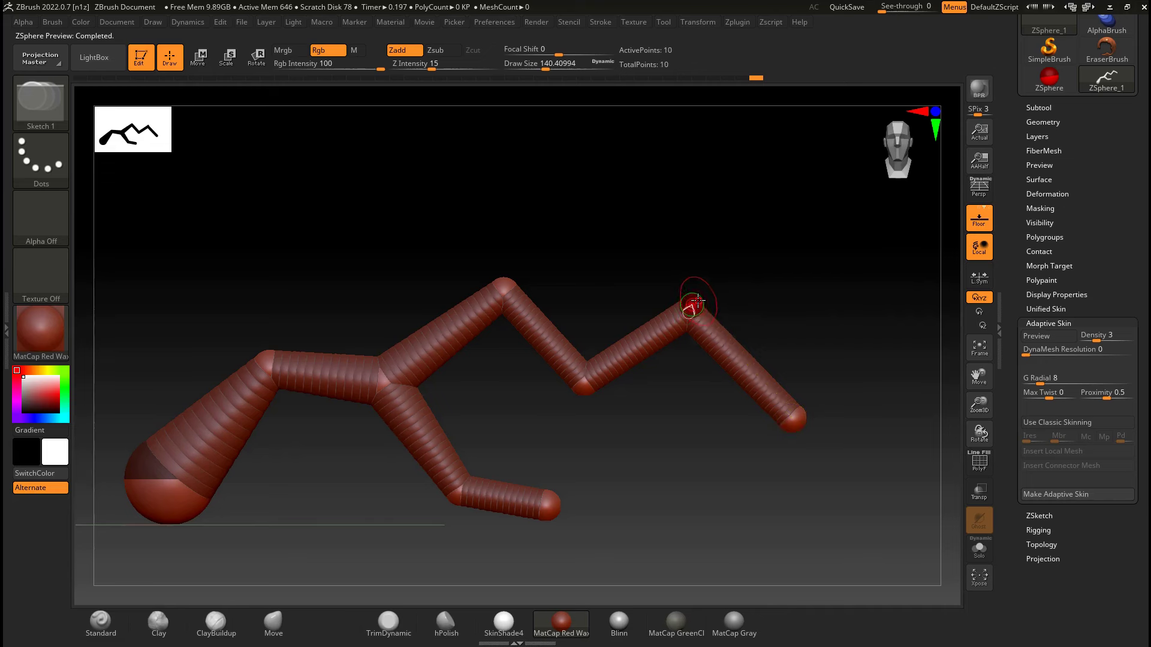
# - Set the draw size to about 62 and pull a new ZSphere upward from the upper chain's second peak to form a branch
pyautogui.moveTo(698, 300); pyautogui.dragTo(709, 247)
pyautogui.press('w')
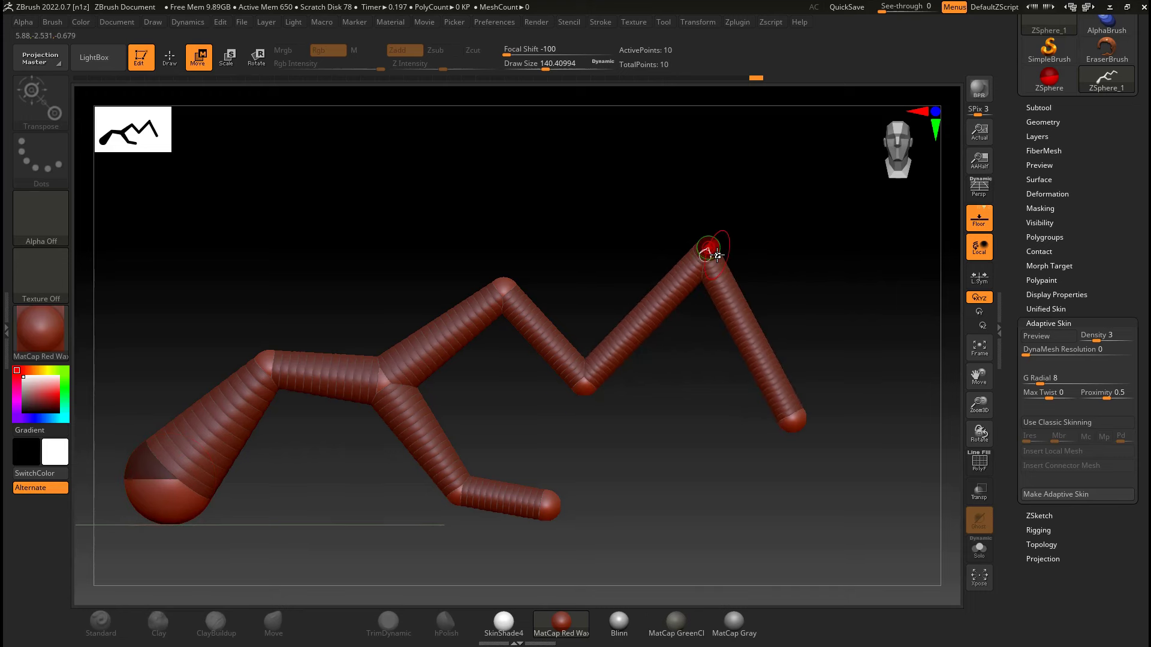
pyautogui.moveTo(711, 251); pyautogui.dragTo(309, 449)
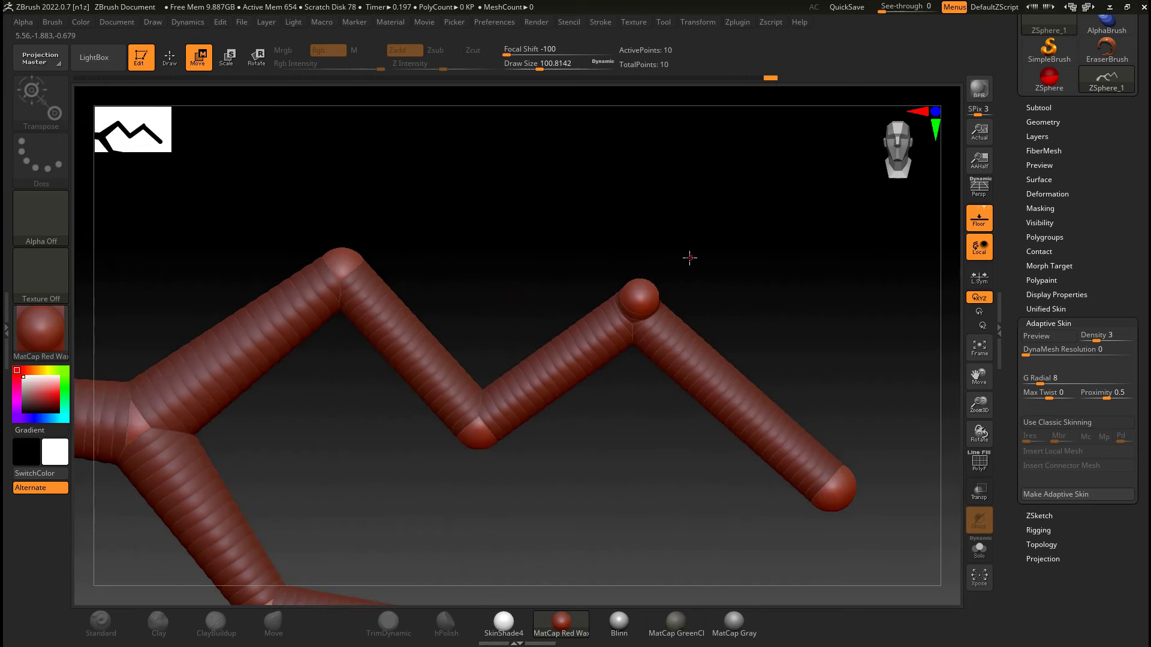
pyautogui.press('s')
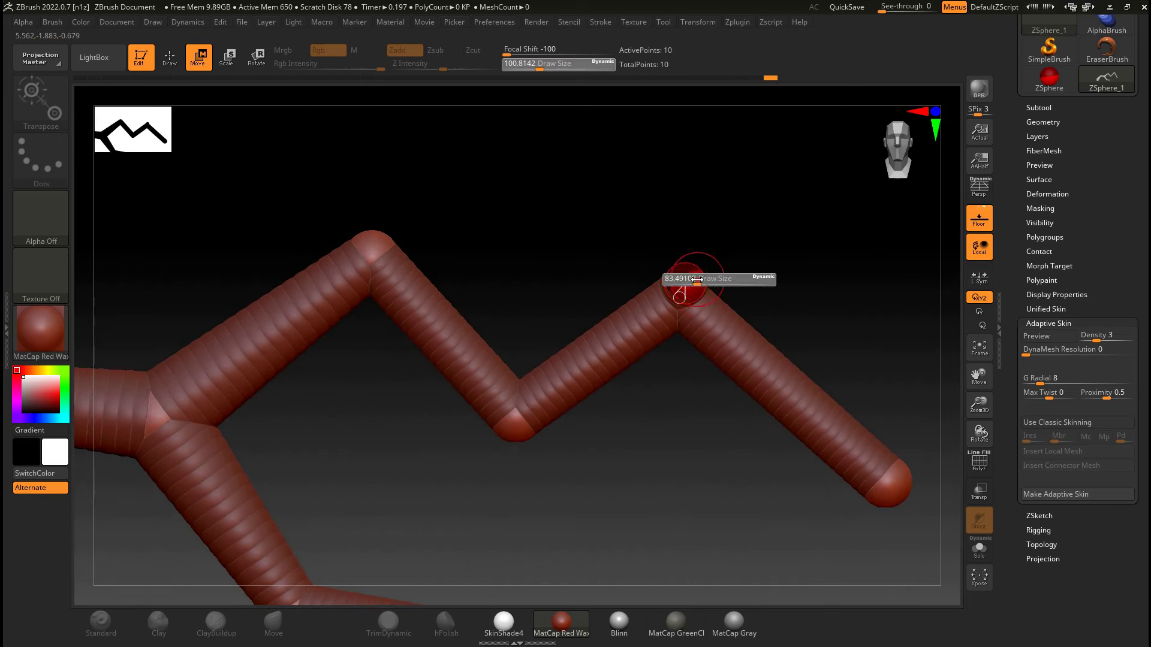
pyautogui.moveTo(697, 279)
pyautogui.mouseDown()
pyautogui.moveTo(688, 236)
pyautogui.moveTo(745, 151)
pyautogui.mouseUp()
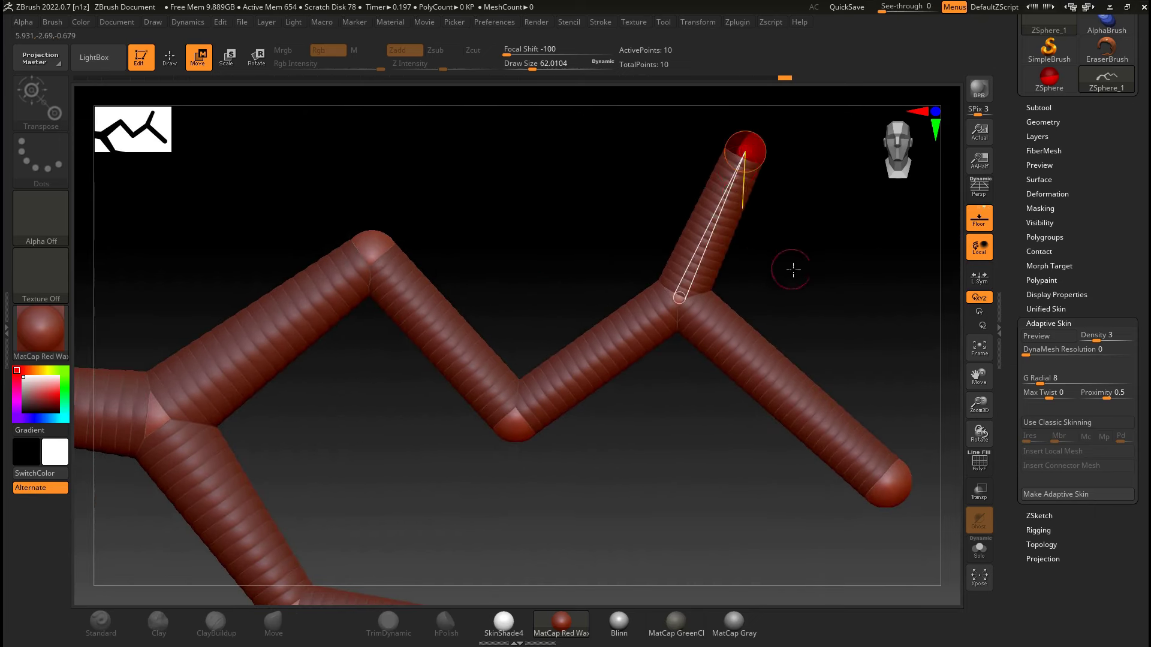
pyautogui.keyDown('alt'); pyautogui.moveTo(793, 270); pyautogui.dragTo(738, 215); pyautogui.keyUp('alt')
pyautogui.keyDown('alt'); pyautogui.moveTo(575, 217); pyautogui.dragTo(599, 274); pyautogui.keyUp('alt')
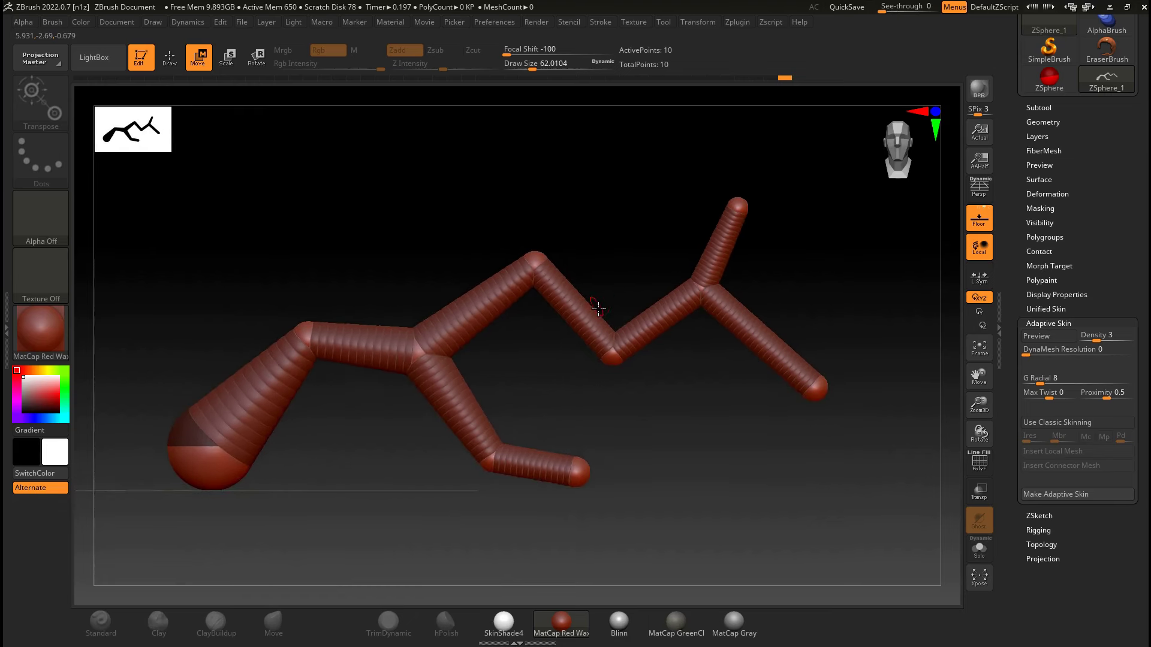
# - Toggle the adaptive skin preview on and off to compare it with the newly branched ZSphere chain, ending on the preview
pyautogui.press('a')
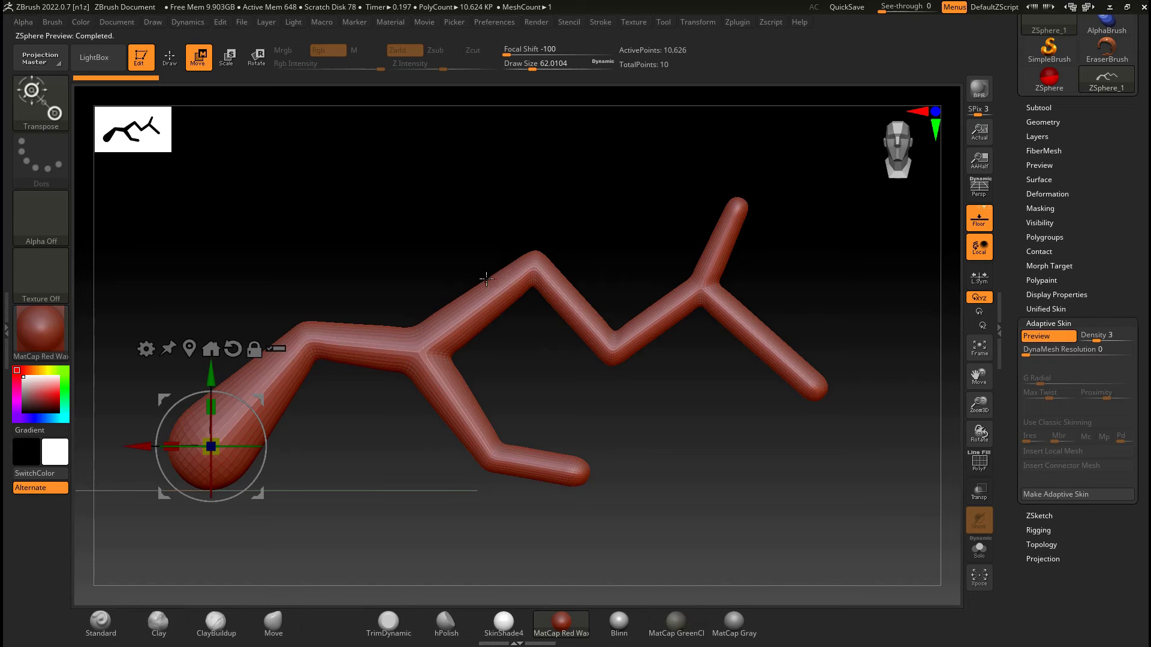
pyautogui.press('a')
pyautogui.press('a')
pyautogui.press('a')
pyautogui.press('a')
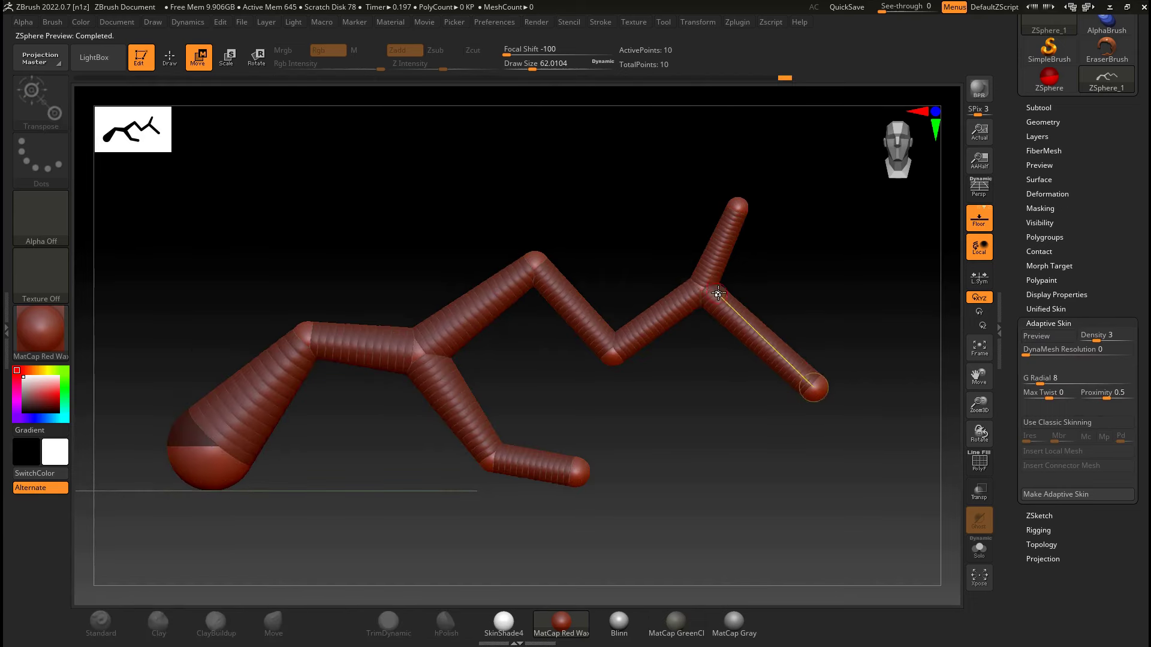
pyautogui.press('a')
pyautogui.press('a')
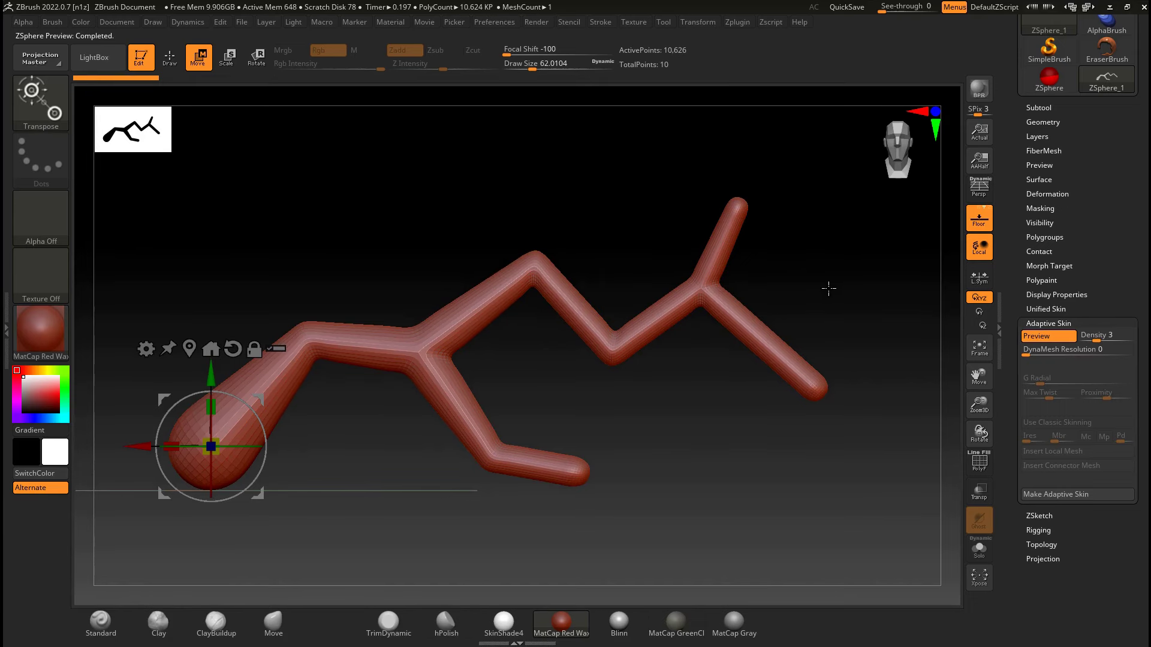
pyautogui.moveTo(1140, 362); pyautogui.dragTo(1139, 343)
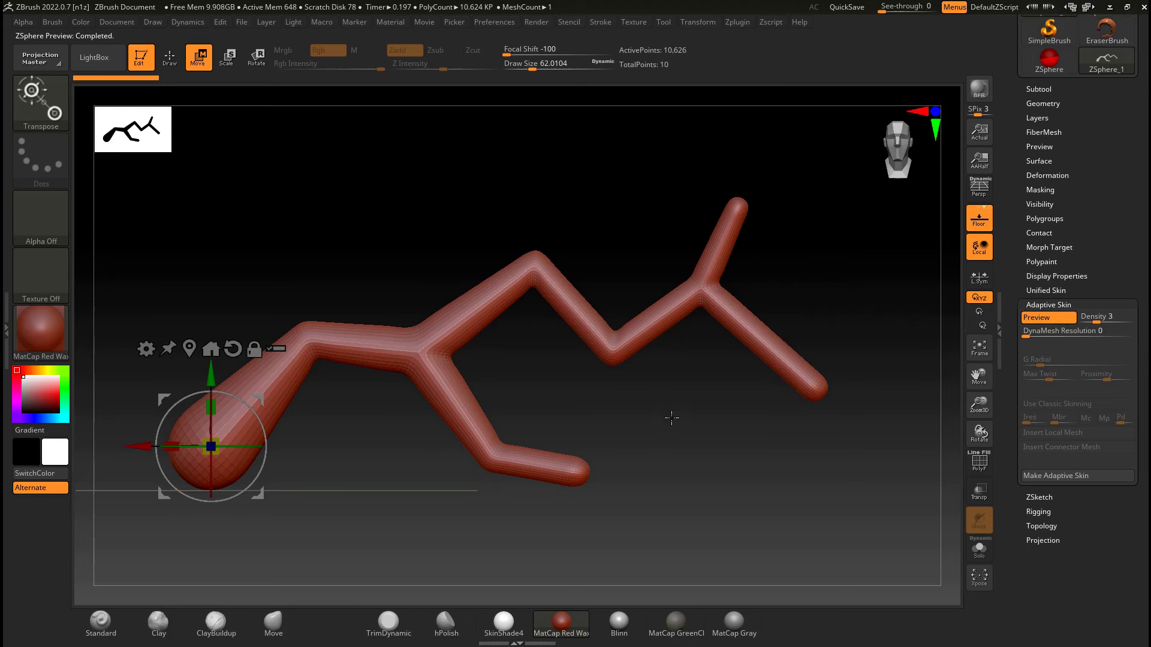
pyautogui.press('a')
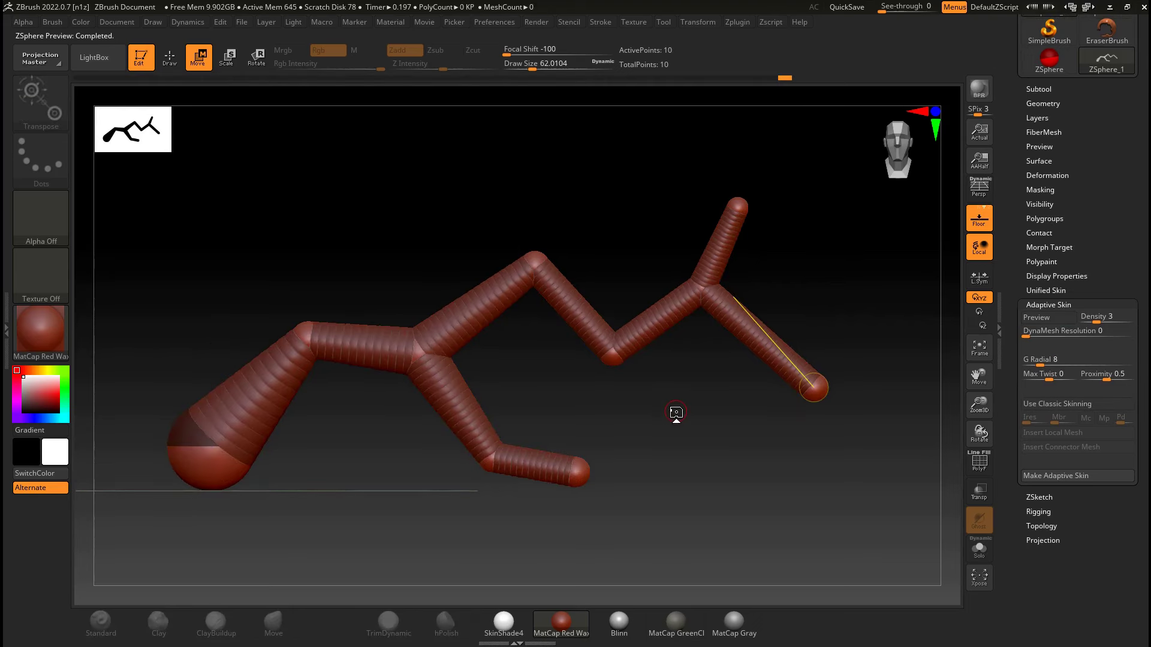
pyautogui.press('a')
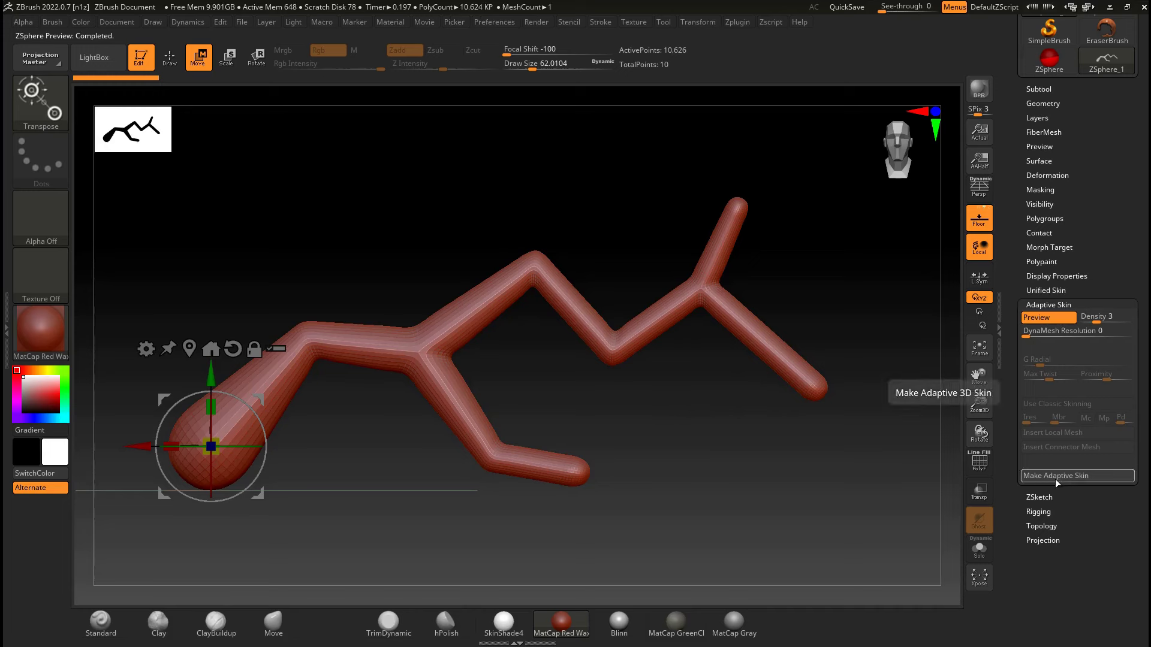
# - Generate a separate adaptive skin mesh from the ZSphere chain and switch to the Skin_ZSphere_1 tool
pyautogui.scroll(4, 1113, 277)
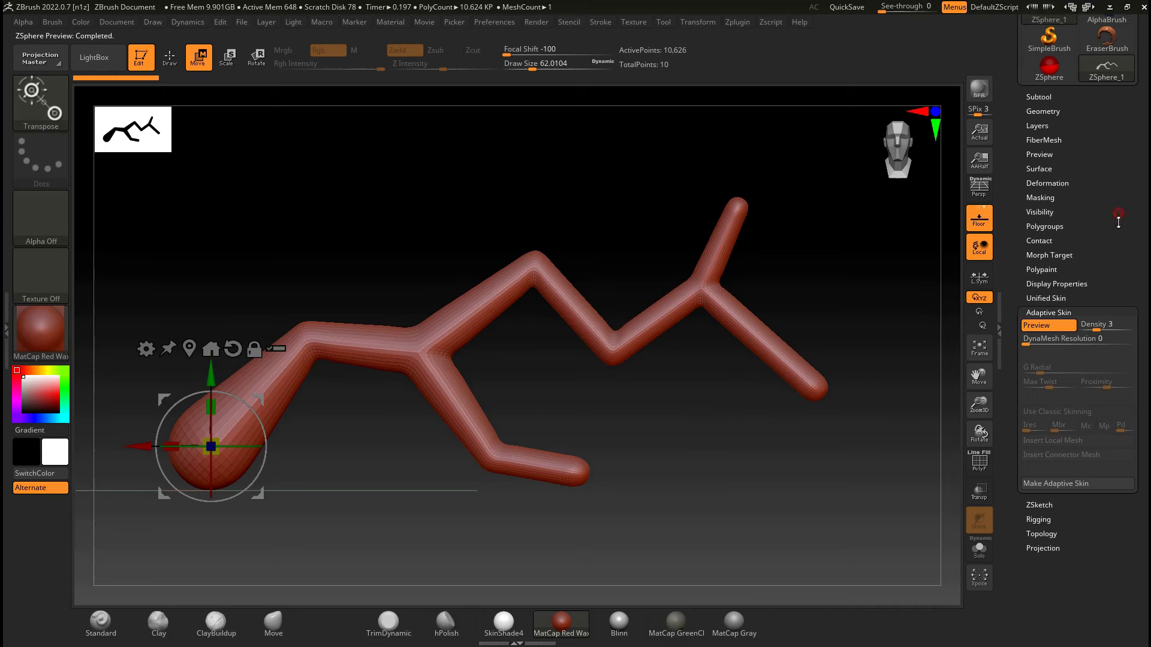
pyautogui.moveTo(1113, 278); pyautogui.dragTo(1103, 277)
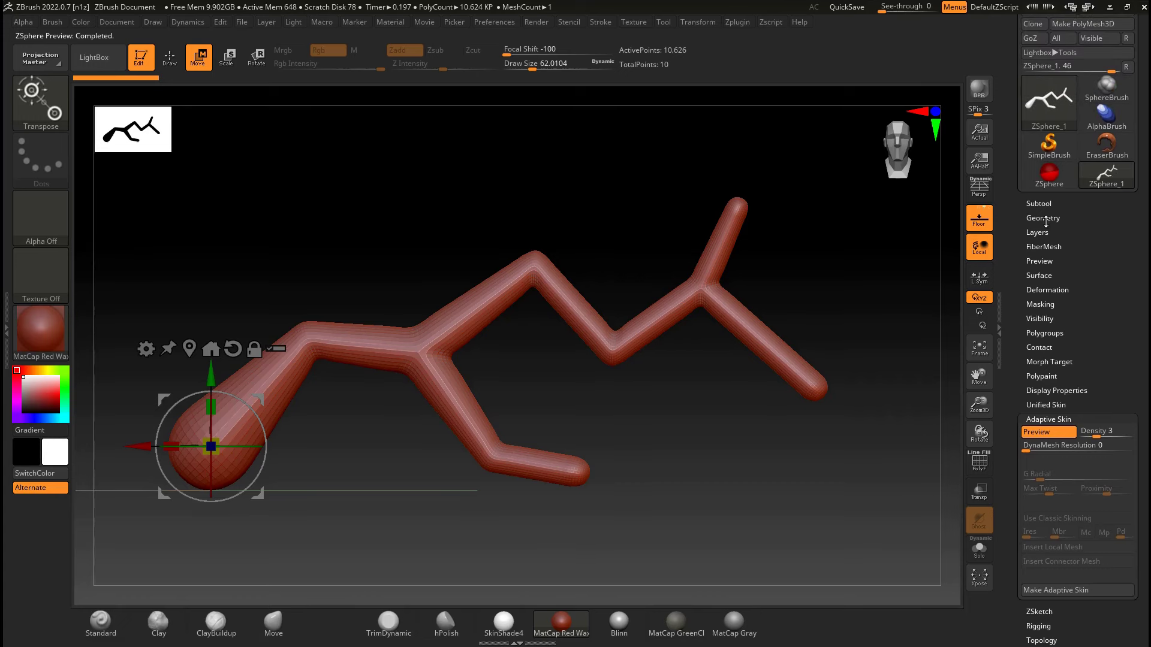
pyautogui.scroll(1, 1133, 55)
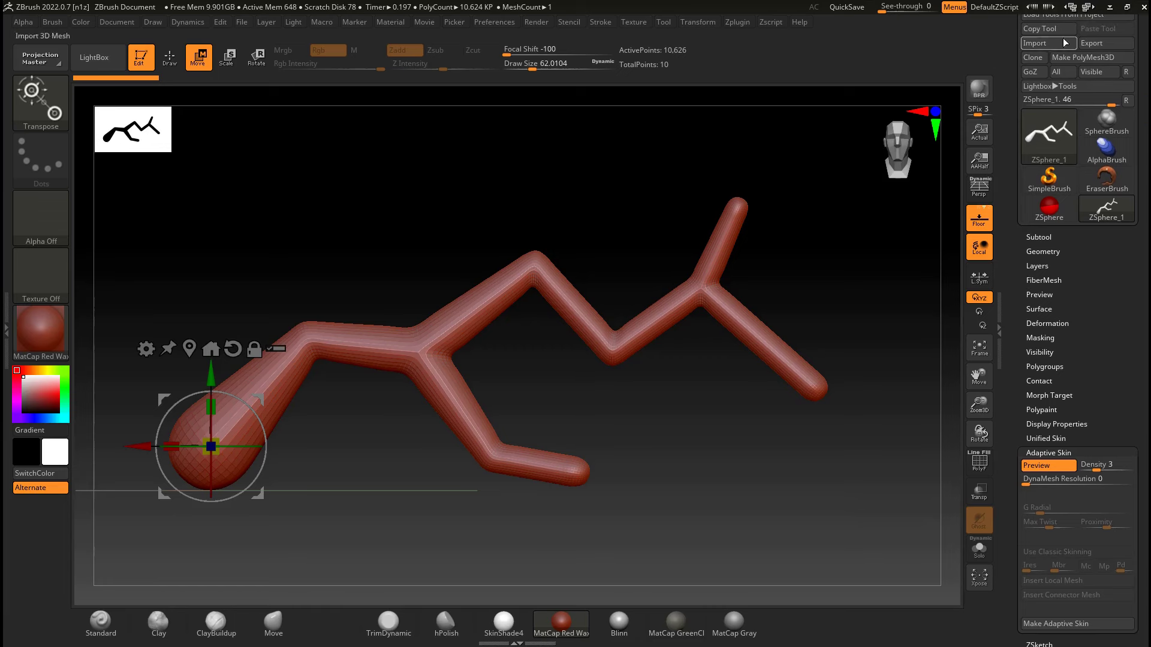
pyautogui.scroll(1, 1145, 52)
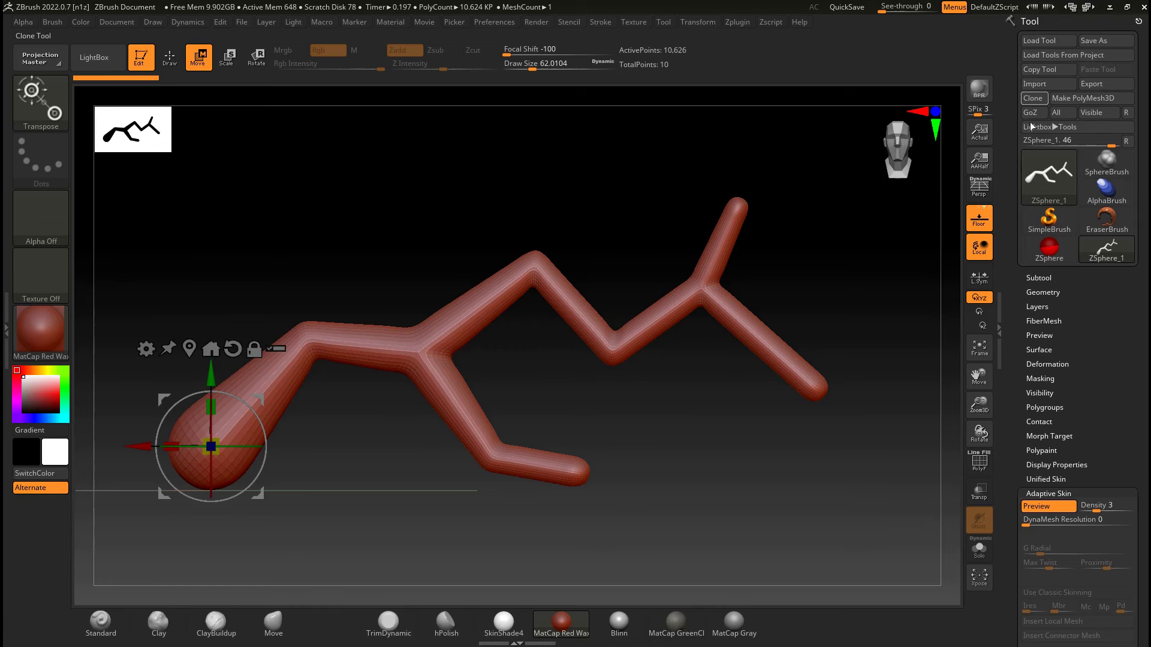
pyautogui.scroll(-2, 1131, 208)
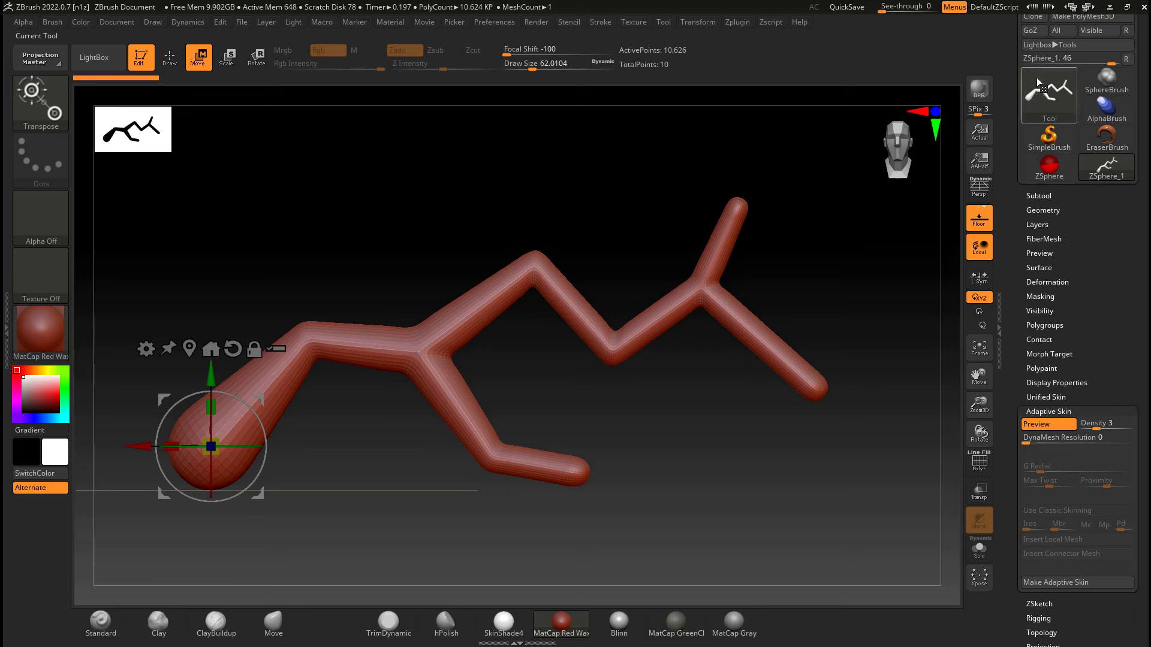
pyautogui.click(1050, 581)
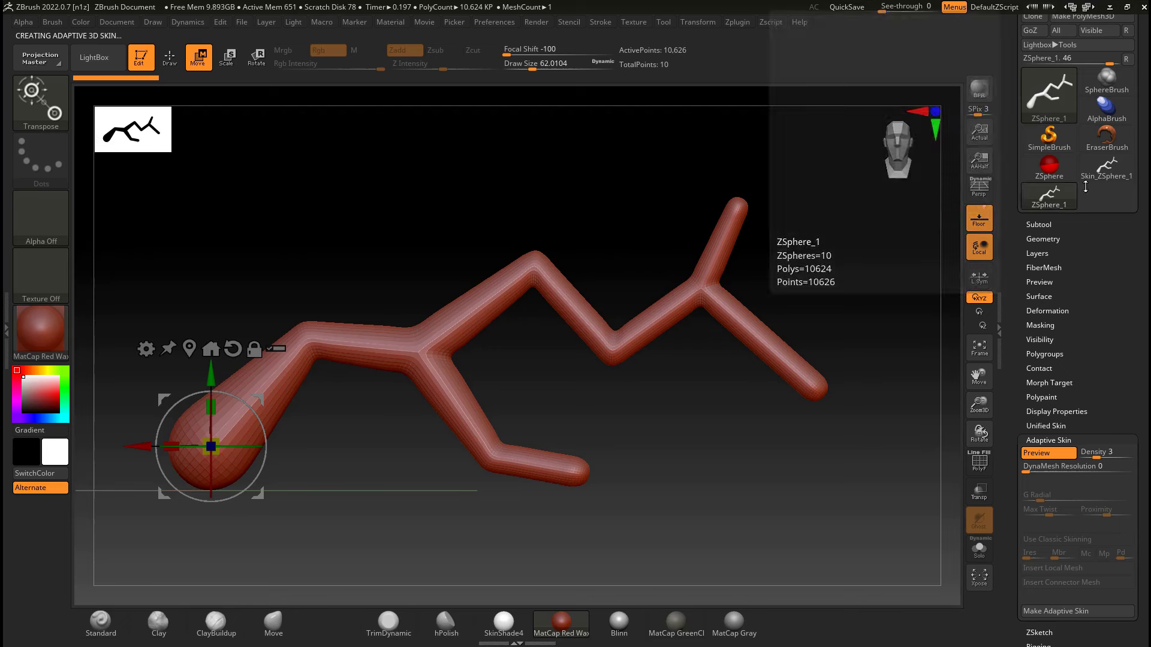
pyautogui.moveTo(1110, 175)
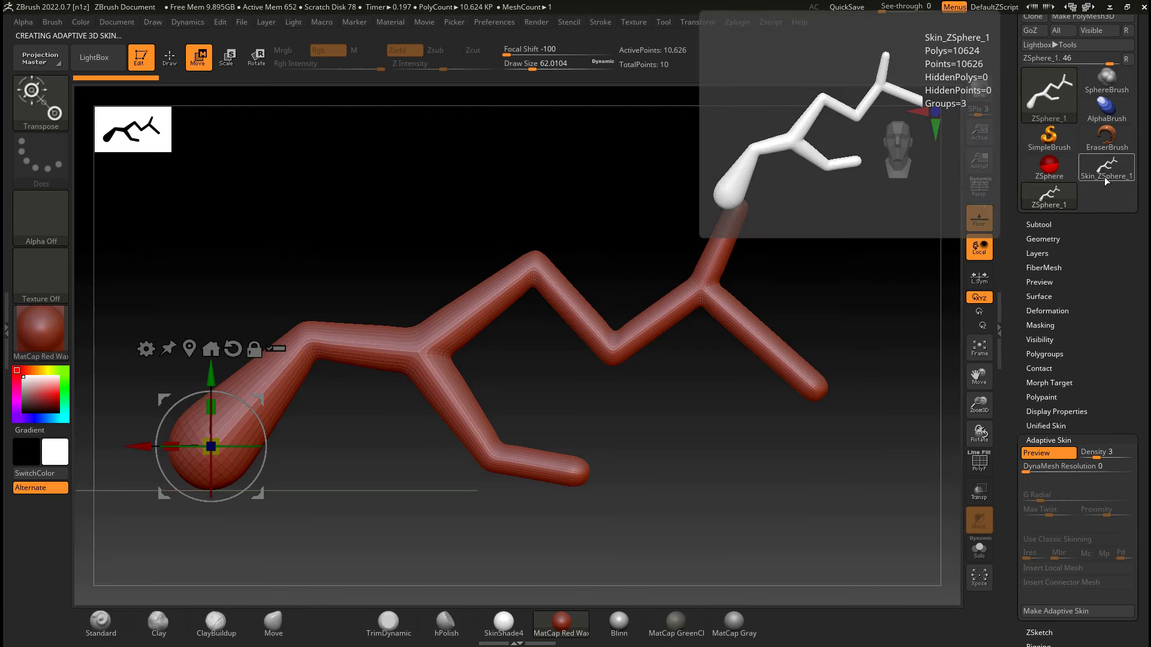
pyautogui.click(1110, 173)
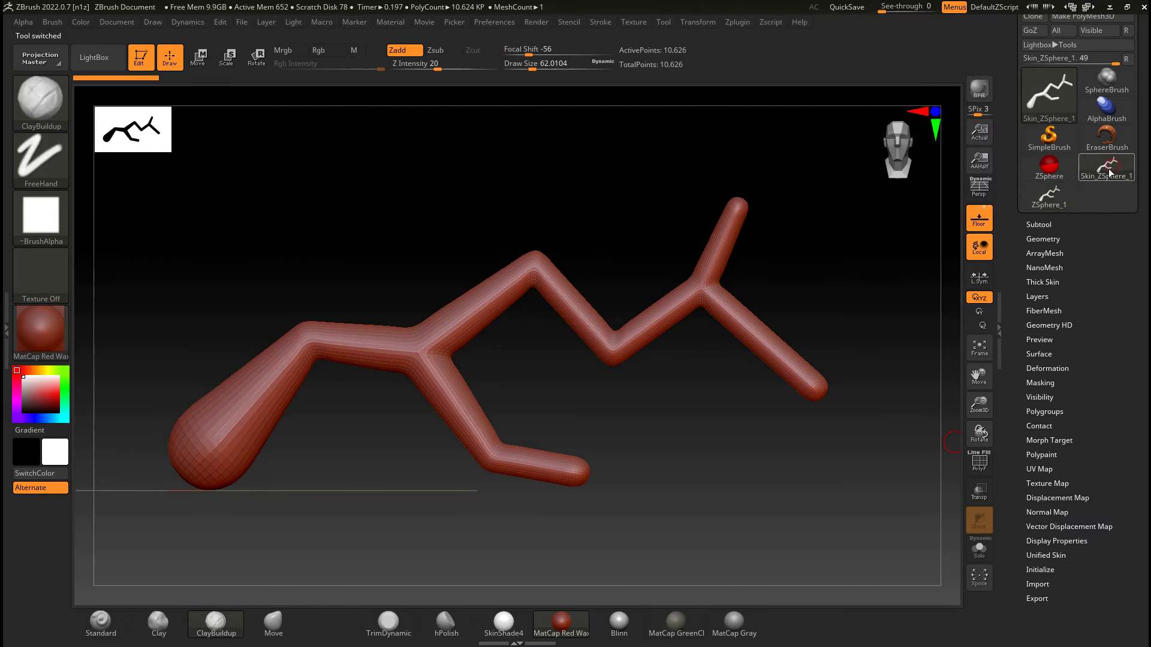
# - Switch to the ZSphere_1 chain and back to the Skin_ZSphere_1 mesh to compare the two tools
pyautogui.click(1048, 198)
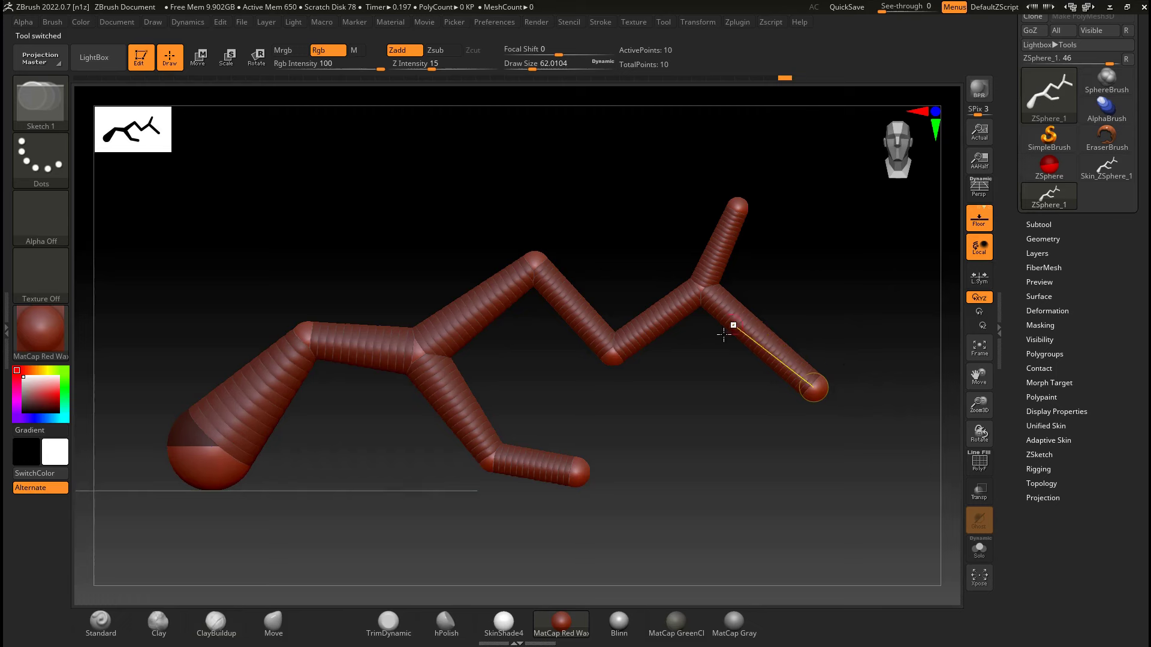
pyautogui.keyDown('alt'); pyautogui.moveTo(840, 275); pyautogui.dragTo(818, 291); pyautogui.keyUp('alt')
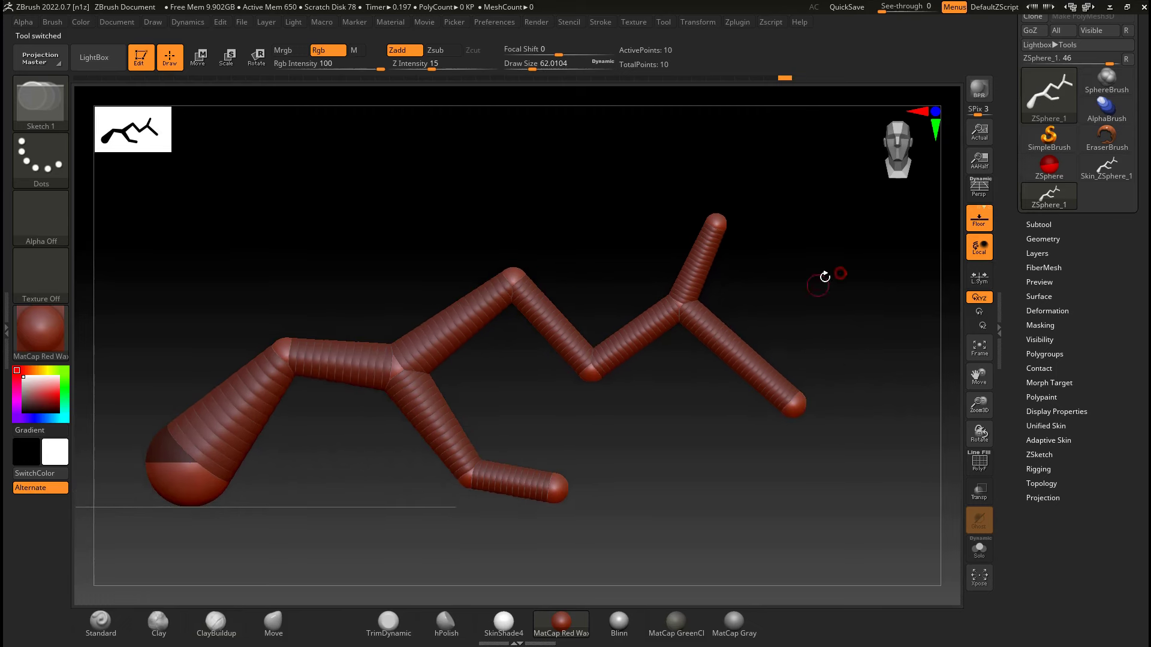
pyautogui.click(1107, 172)
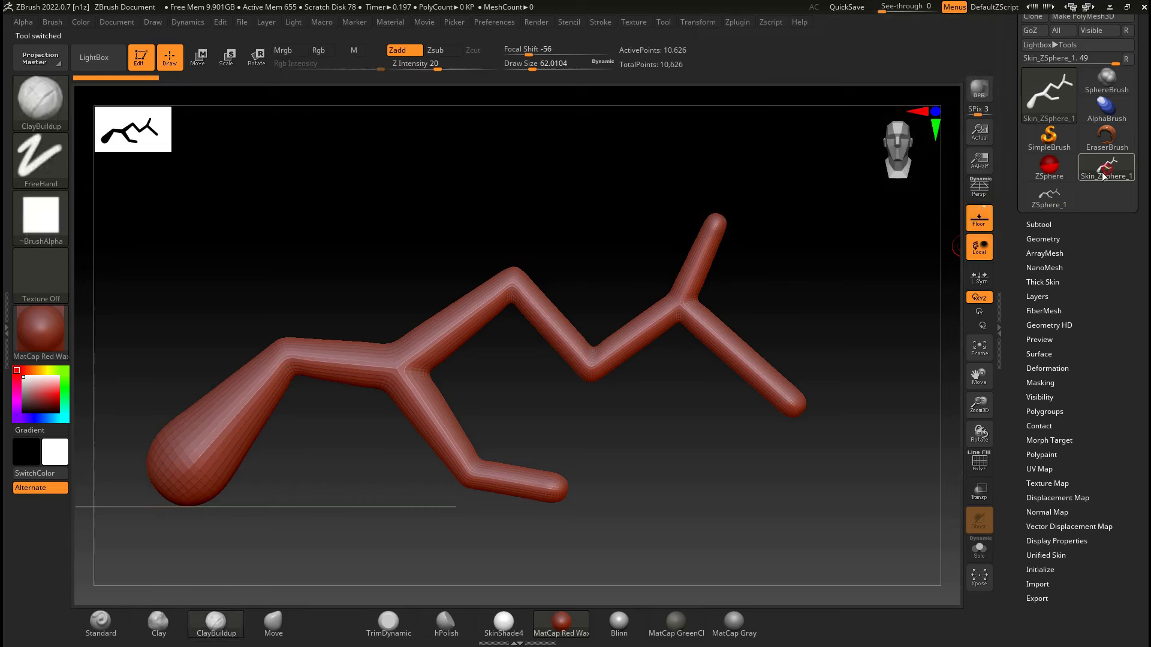
# - Sculpt a raised ridge on the skin mesh's upper branch between the fork and the first peak with the Standard brush
pyautogui.press('f')
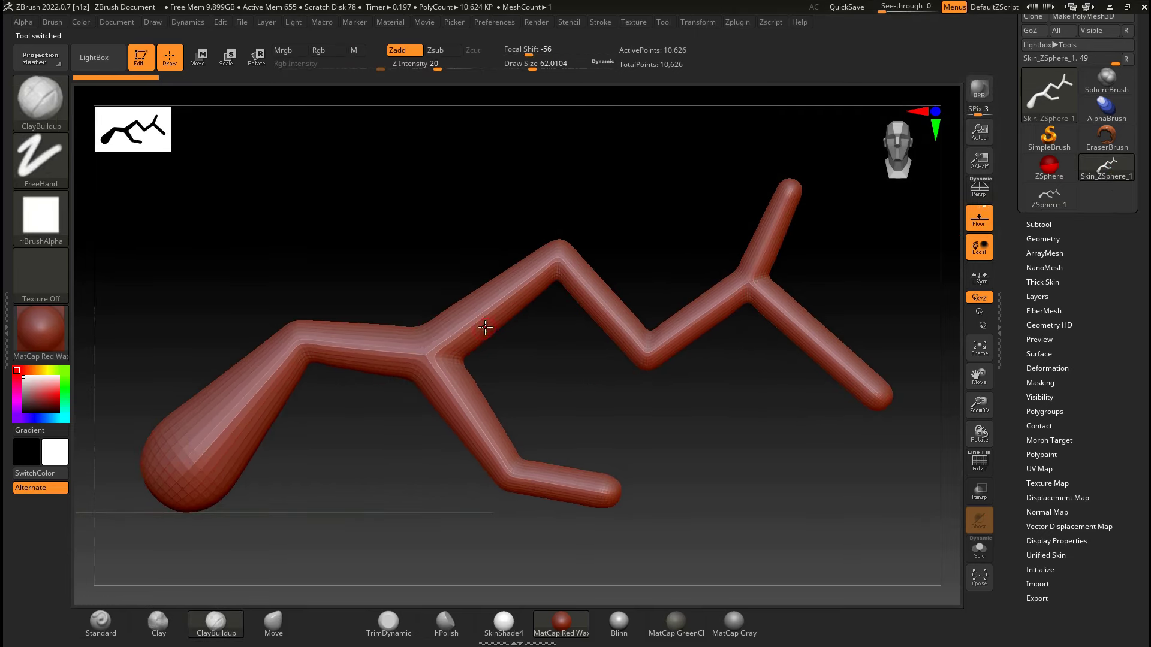
pyautogui.press('w')
pyautogui.press('q')
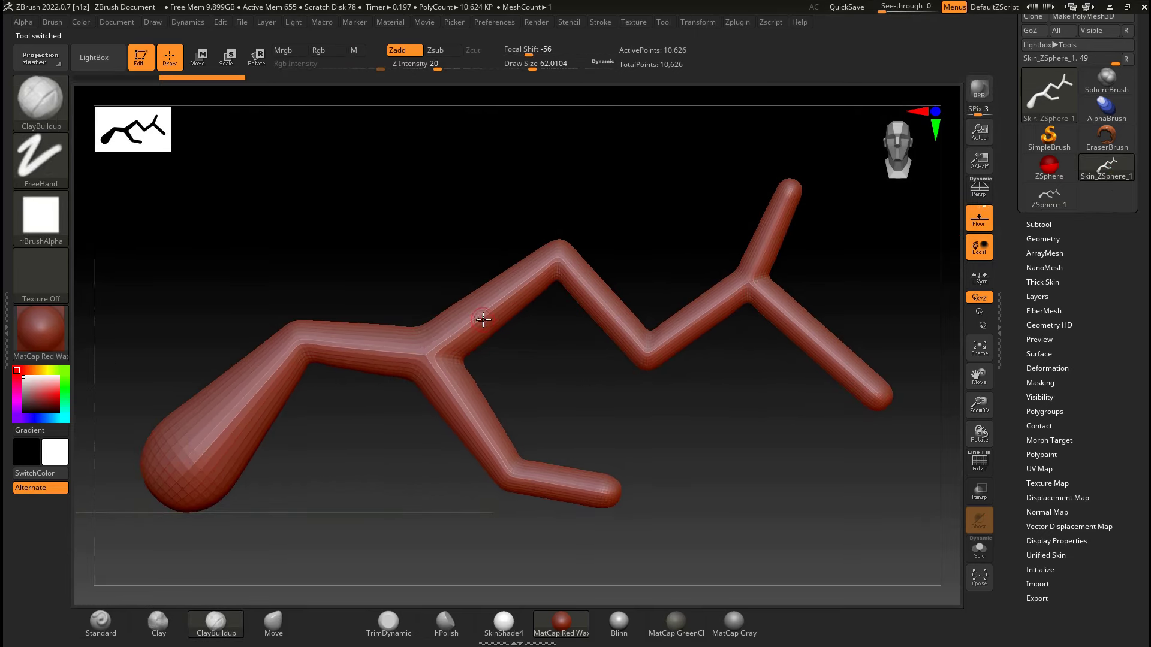
pyautogui.moveTo(497, 309); pyautogui.dragTo(496, 329)
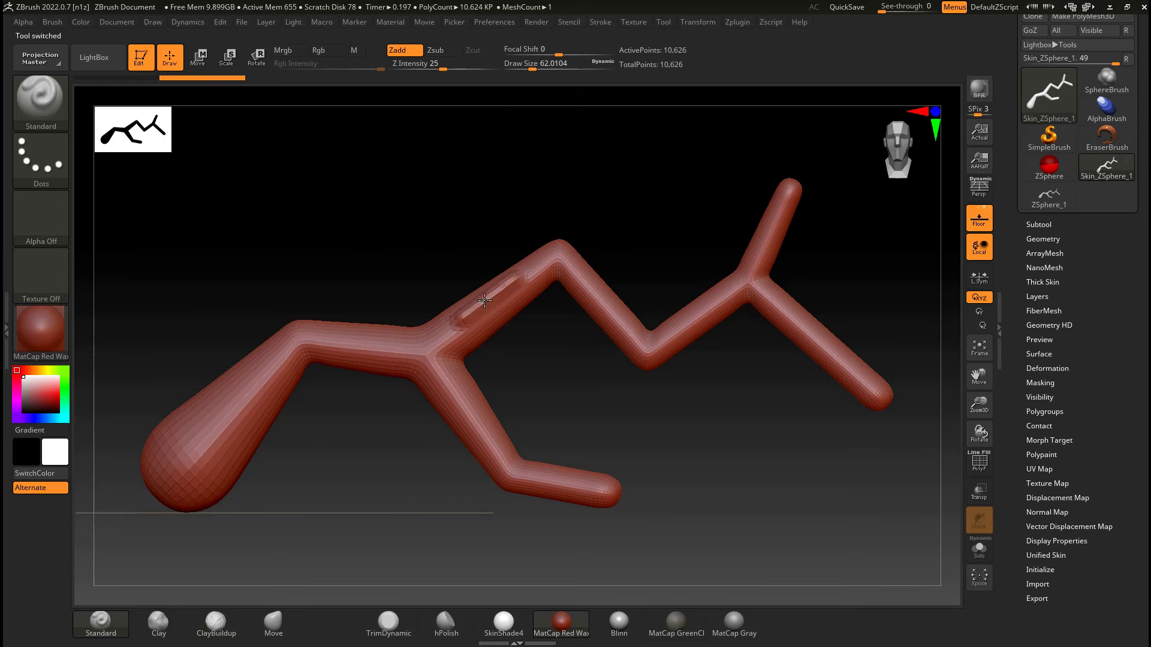
pyautogui.press('w')
pyautogui.press('q')
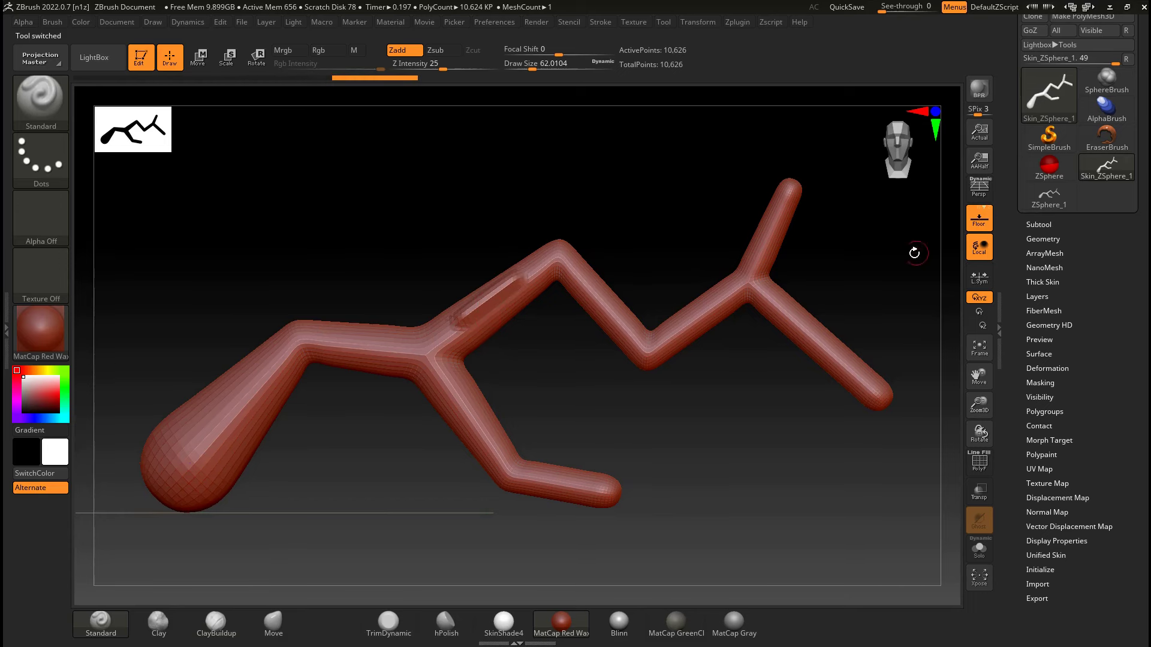
pyautogui.moveTo(845, 234); pyautogui.dragTo(861, 265)
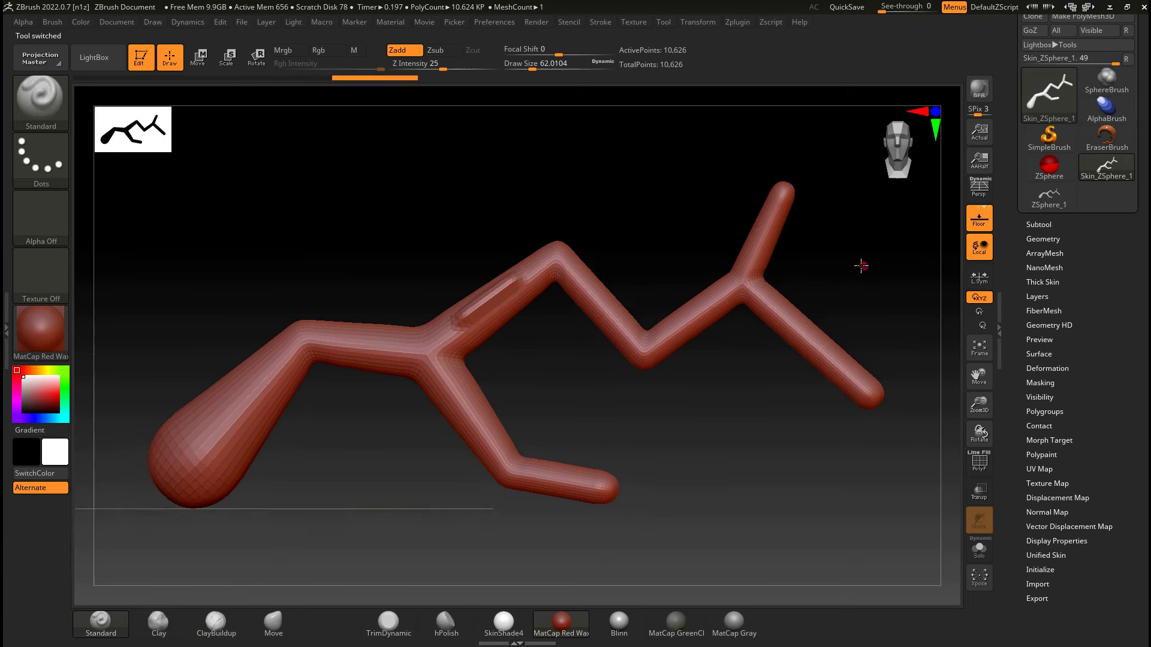
# - Switch back to the ZSphere_1 tool and append the sculpted Skin_ZSphere_1 mesh to it as a subtool
pyautogui.click(1046, 203)
pyautogui.keyDown('alt'); pyautogui.moveTo(828, 272); pyautogui.dragTo(799, 268); pyautogui.keyUp('alt')
pyautogui.keyDown('alt'); pyautogui.moveTo(700, 287); pyautogui.dragTo(743, 290); pyautogui.keyUp('alt')
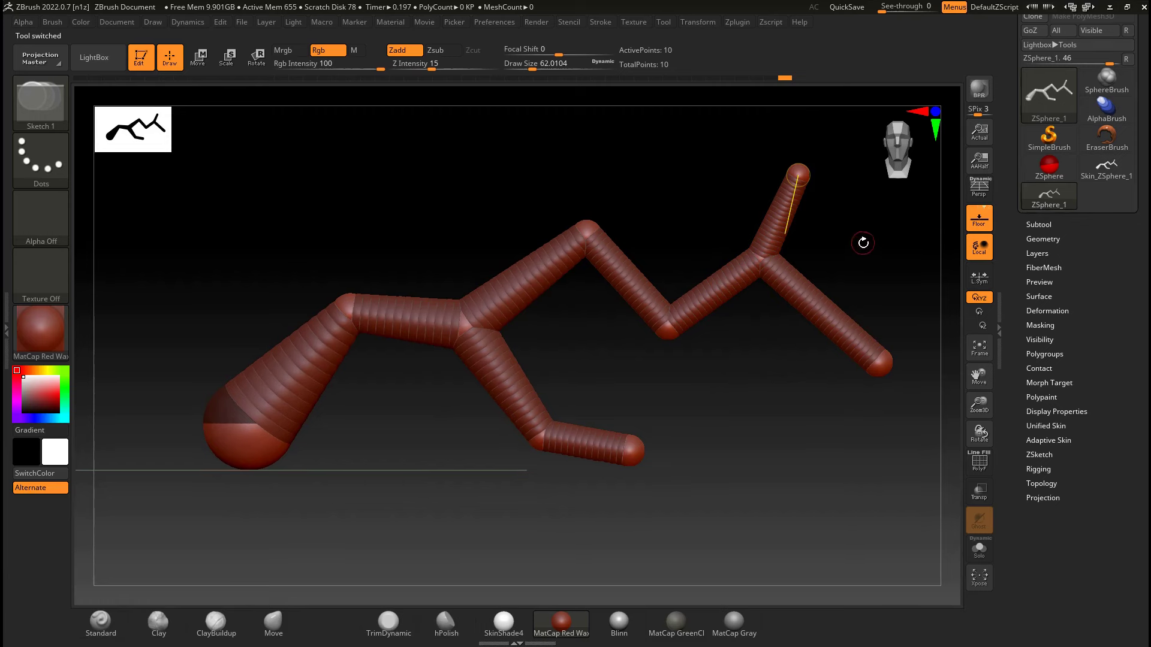
pyautogui.keyDown('alt'); pyautogui.moveTo(863, 243); pyautogui.dragTo(820, 267); pyautogui.keyUp('alt')
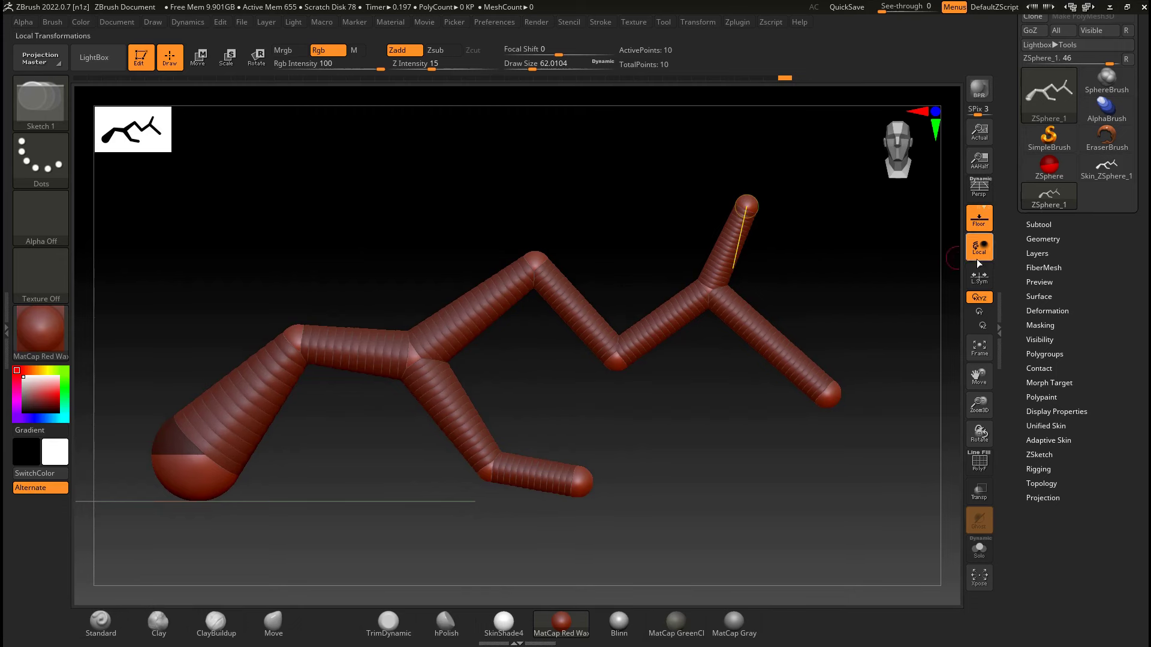
pyautogui.moveTo(819, 275); pyautogui.dragTo(652, 300)
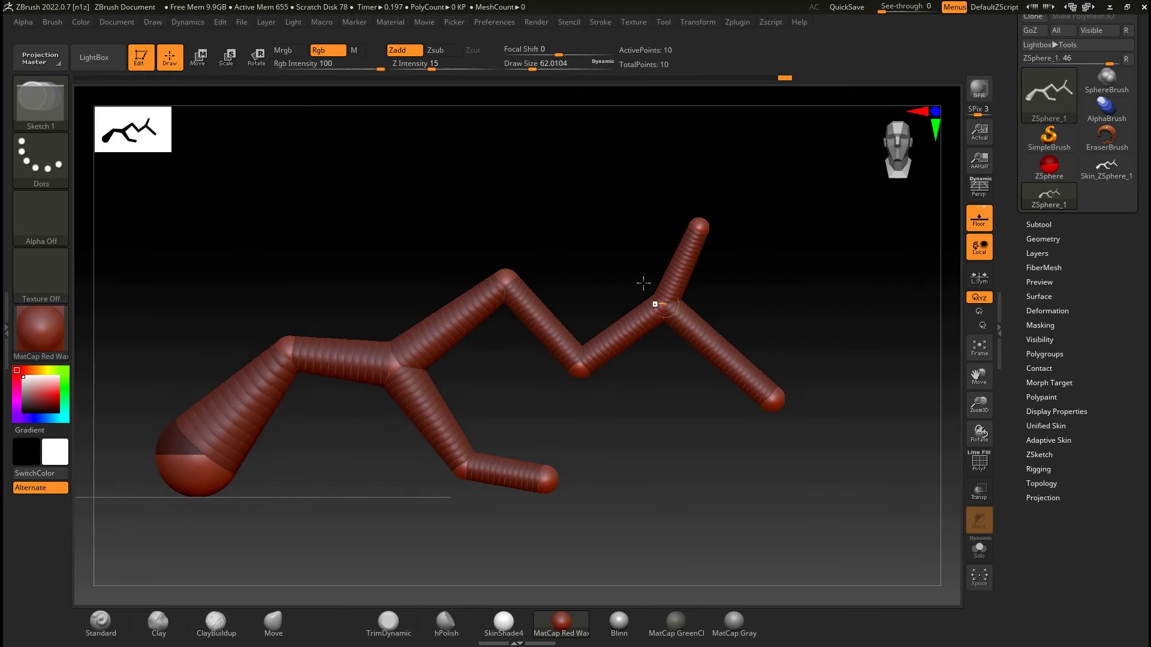
pyautogui.click(1040, 224)
pyautogui.scroll(-5, 1143, 289)
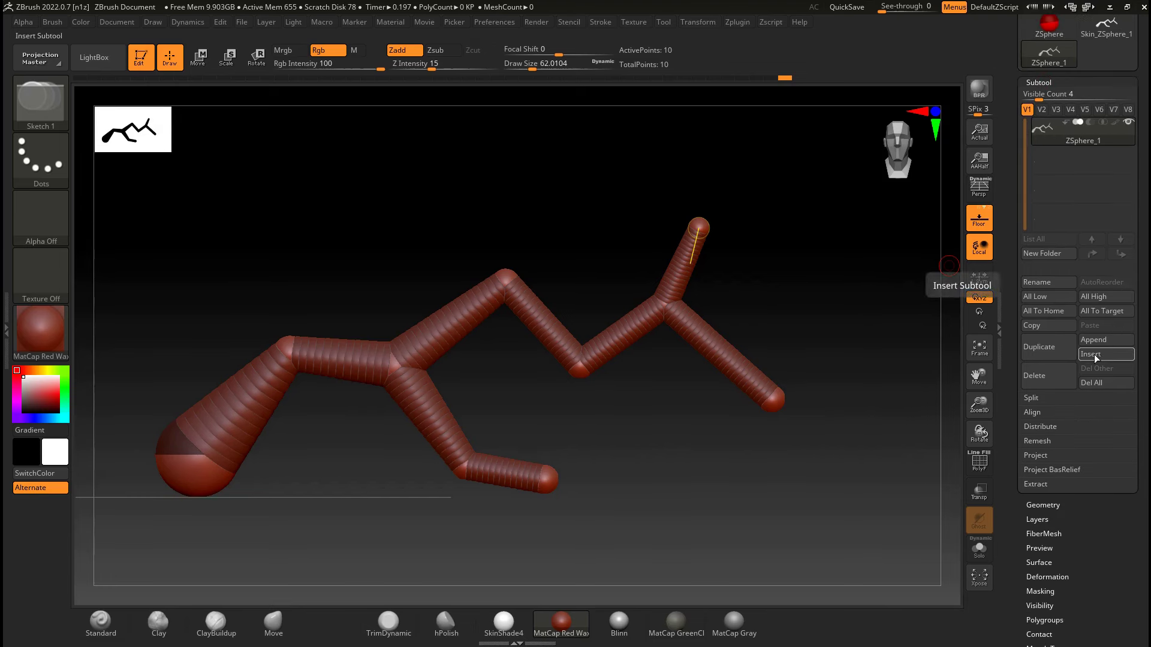
pyautogui.click(1099, 340)
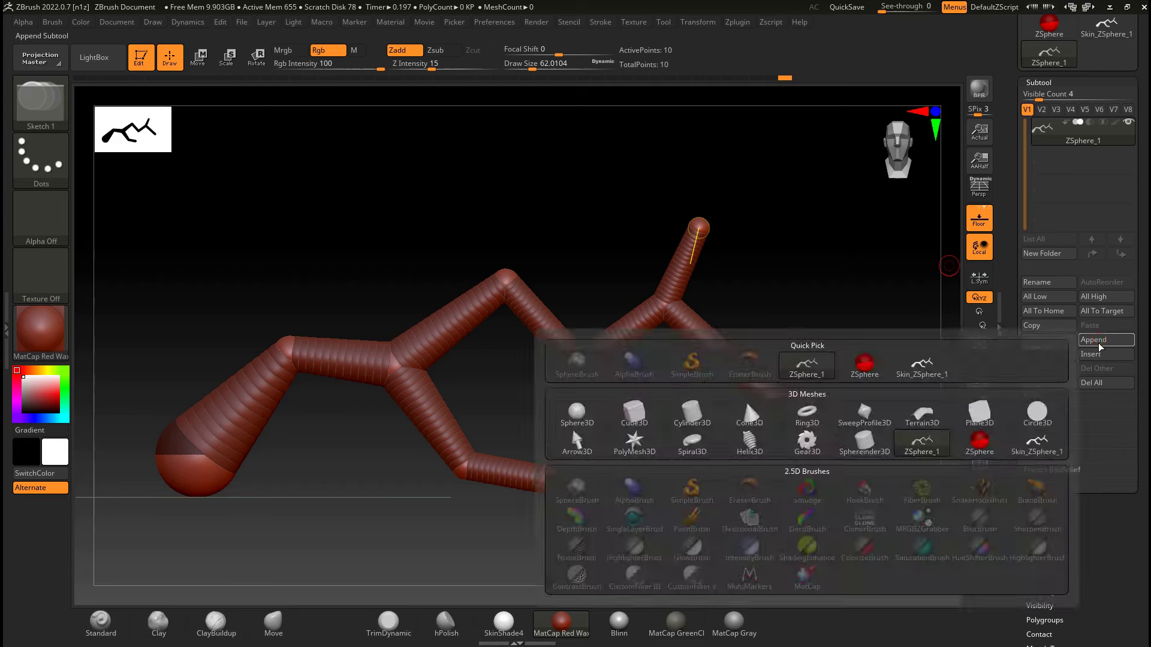
pyautogui.click(1092, 340)
pyautogui.click(922, 368)
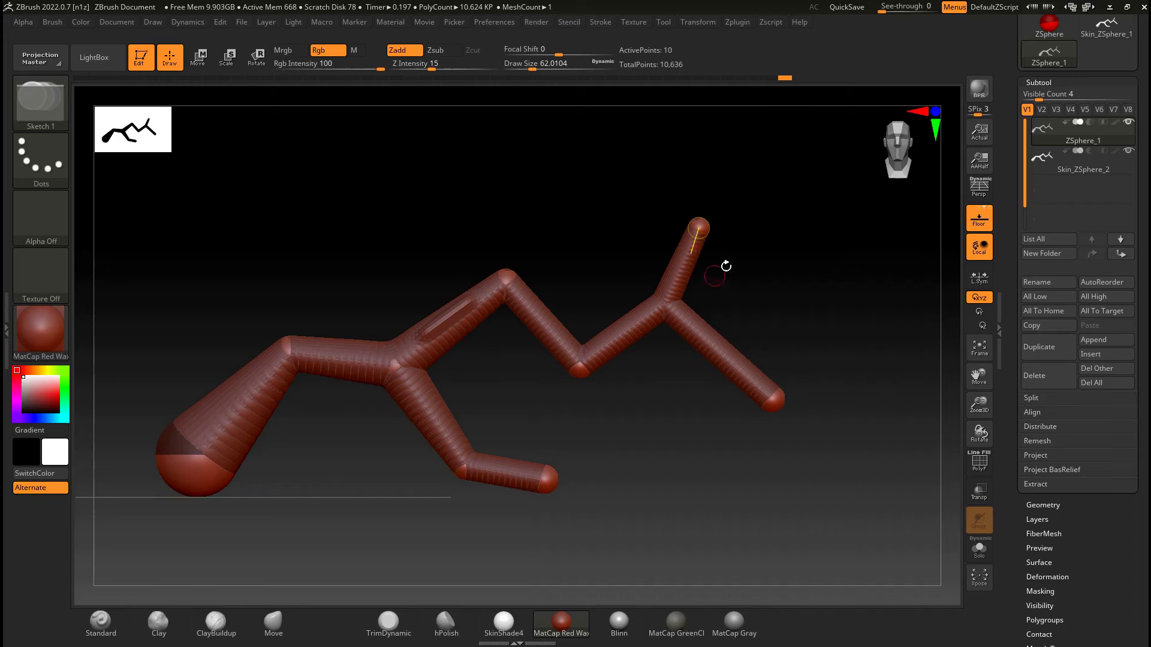
# - Try moving the ZSphere at the first peak up and away from the appended mesh, and undo the move
pyautogui.press('w')
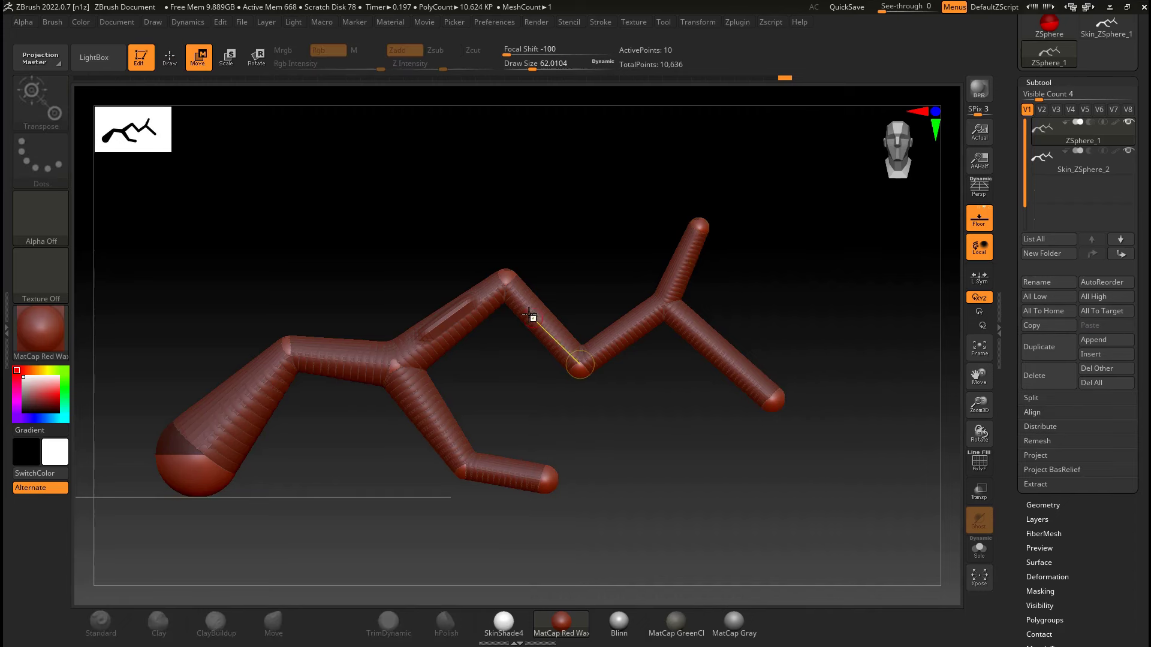
pyautogui.moveTo(507, 274); pyautogui.dragTo(585, 196)
pyautogui.hotkey('ctrl', 'z')
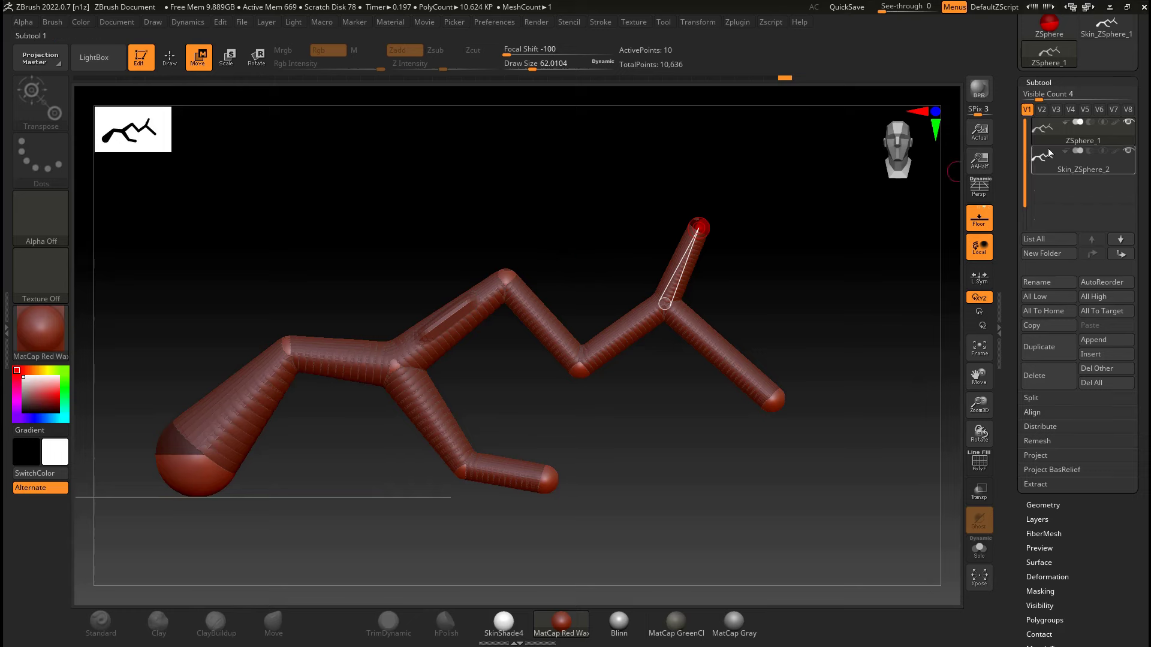
# - Try moving the Skin_ZSphere_2 subtool up away from the ZSphere chain, and undo the move
pyautogui.click(1082, 166)
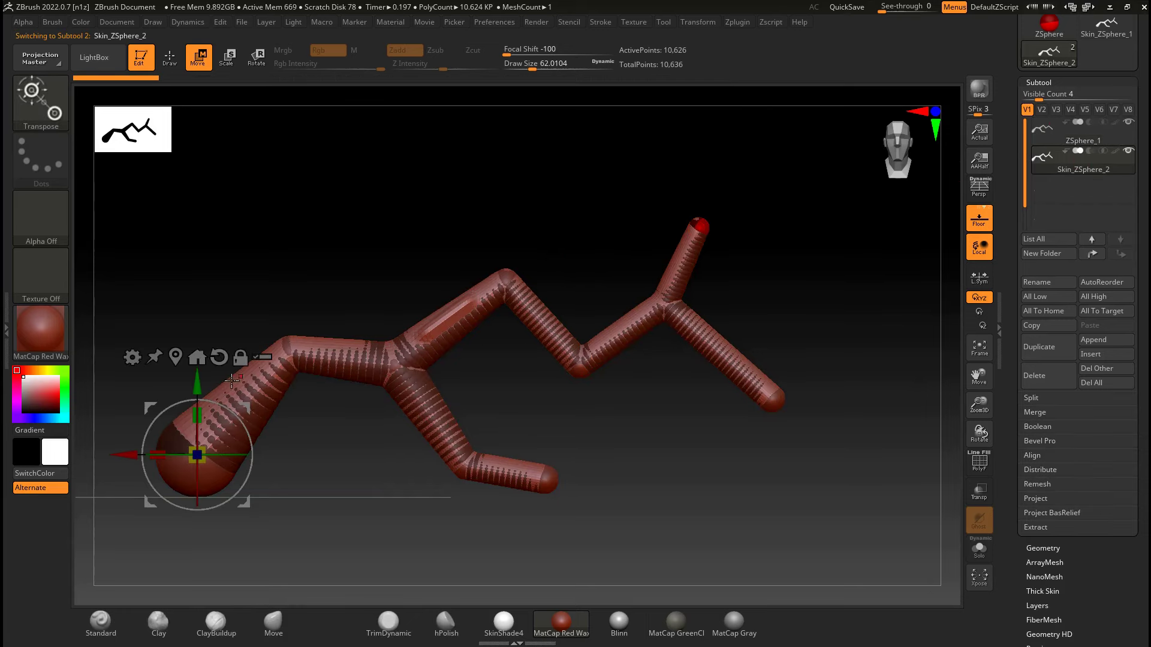
pyautogui.moveTo(232, 380); pyautogui.dragTo(232, 200)
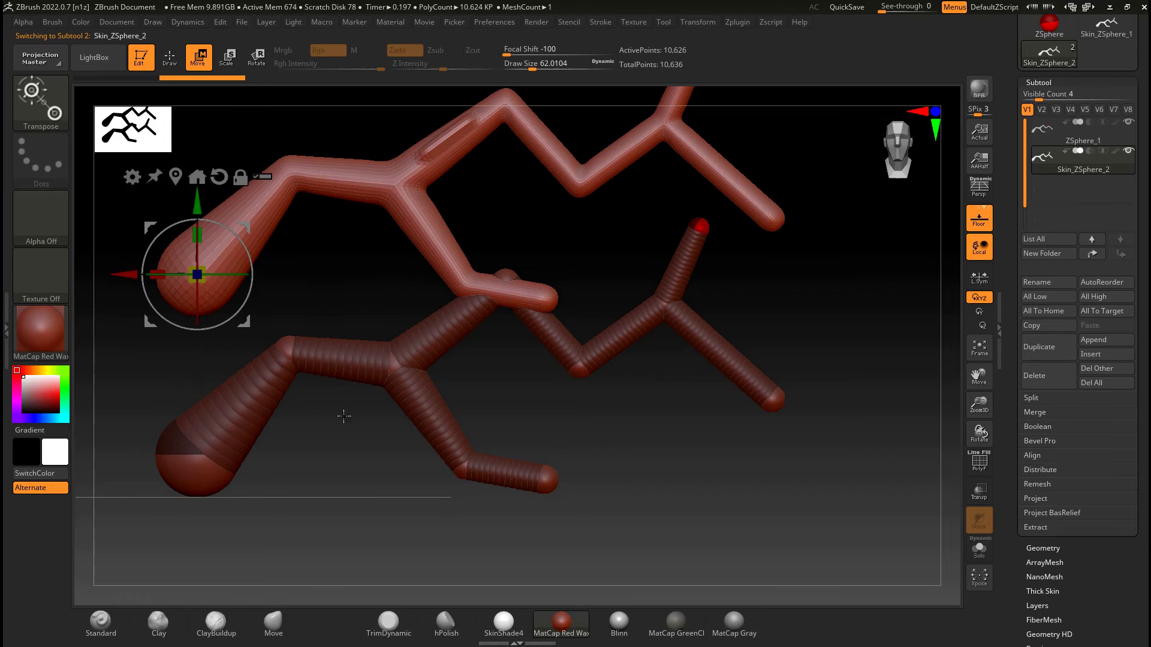
pyautogui.hotkey('ctrl', 'z')
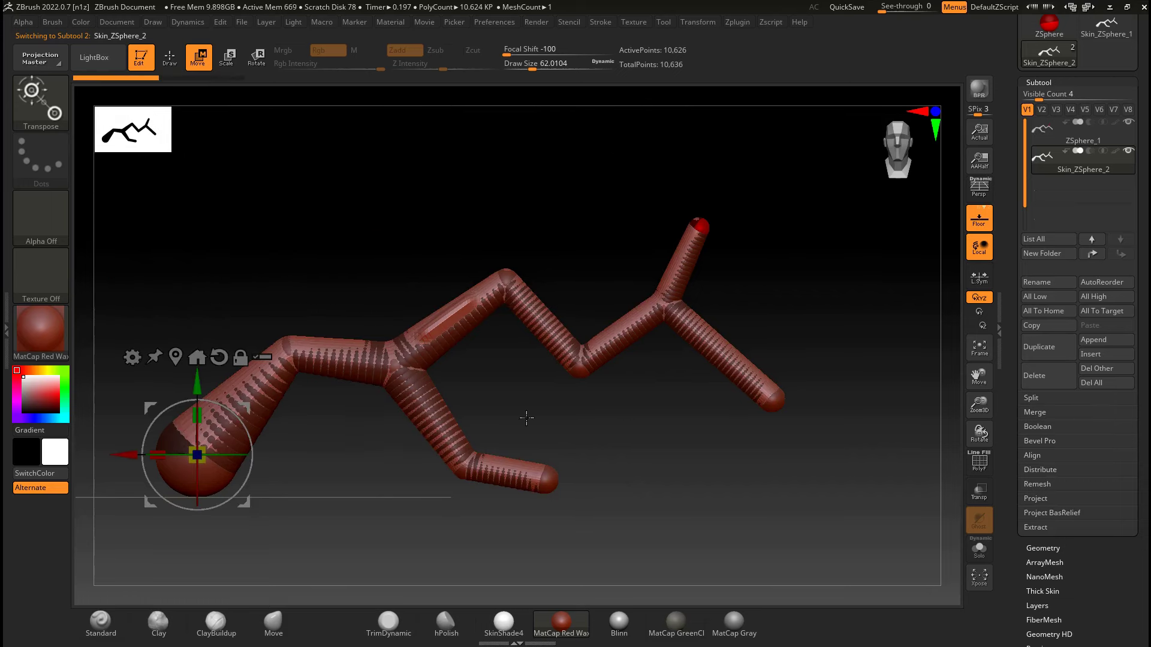
# - Hide the ZSphere_1 subtool and examine the Skin_ZSphere_2 mesh alone from an angled side view
pyautogui.keyDown('ctrl'); pyautogui.moveTo(773, 296); pyautogui.dragTo(781, 334, button='right'); pyautogui.keyUp('ctrl')
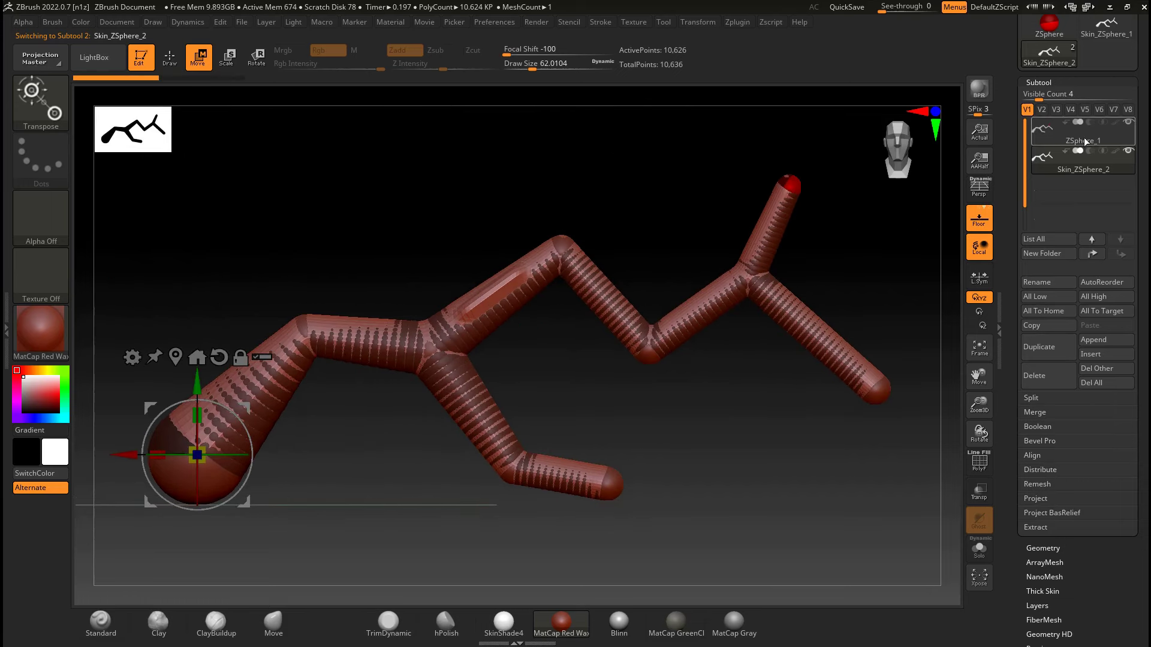
pyautogui.click(1128, 123)
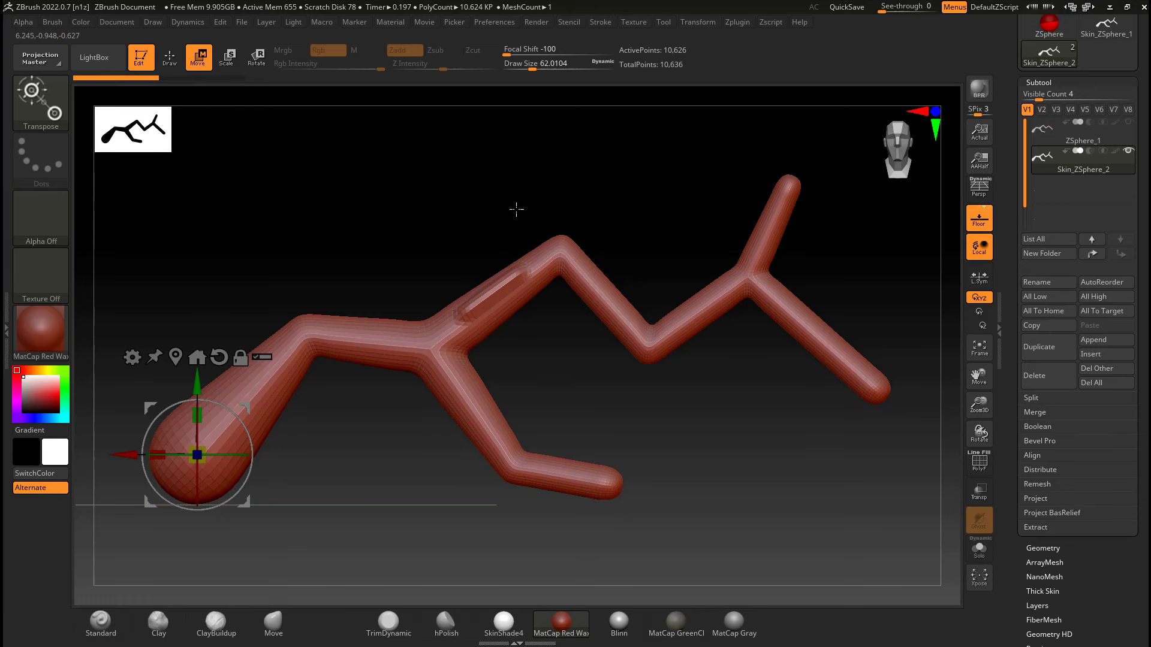
pyautogui.keyDown('alt'); pyautogui.moveTo(452, 236); pyautogui.dragTo(495, 195); pyautogui.keyUp('alt')
pyautogui.keyDown('alt'); pyautogui.moveTo(487, 252); pyautogui.dragTo(653, 255); pyautogui.keyUp('alt')
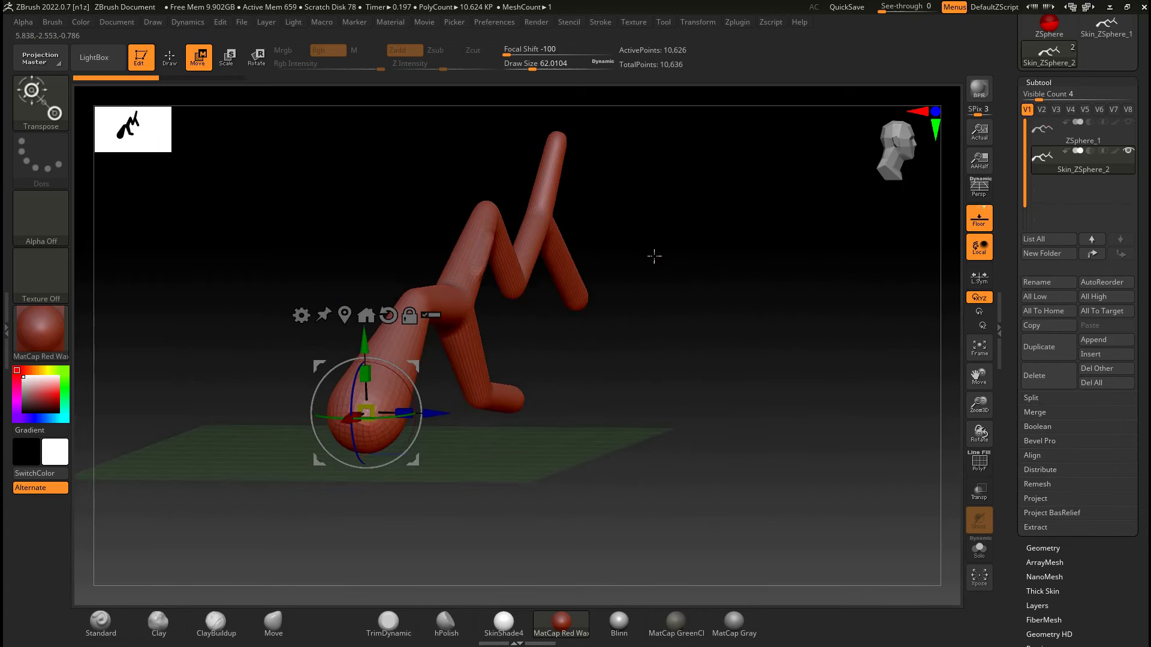
# - Bring up the cat reference image cap2.jpg, look at it, and move its window clear of the canvas
pyautogui.hotkey('alt', 'Tab')
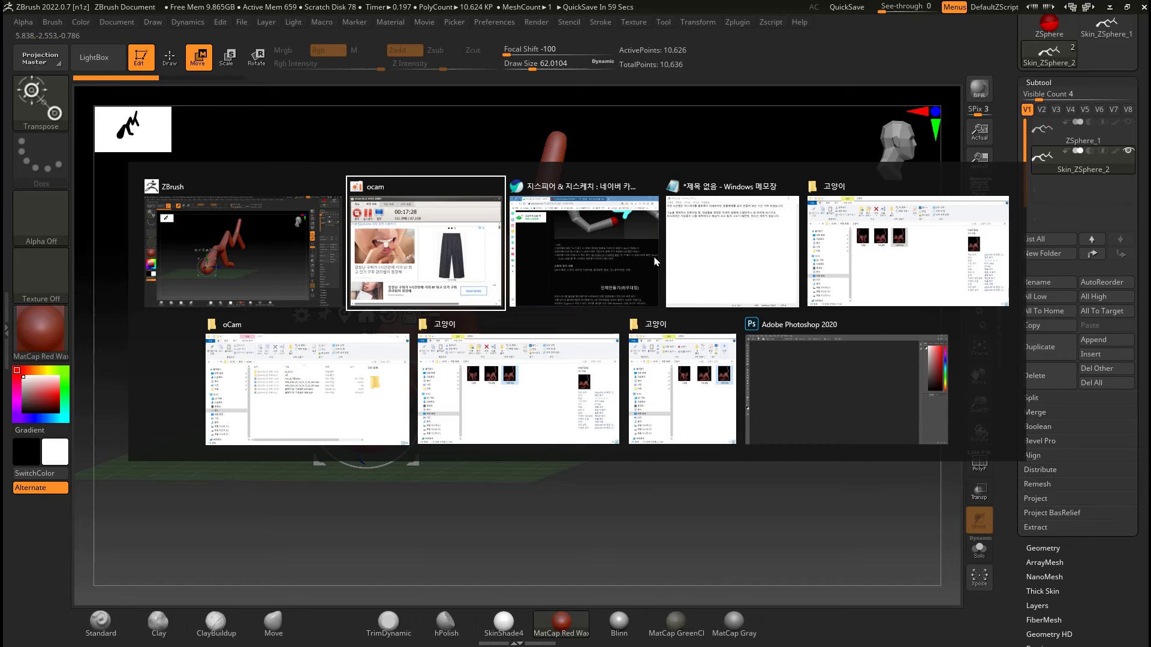
pyautogui.press('Escape')
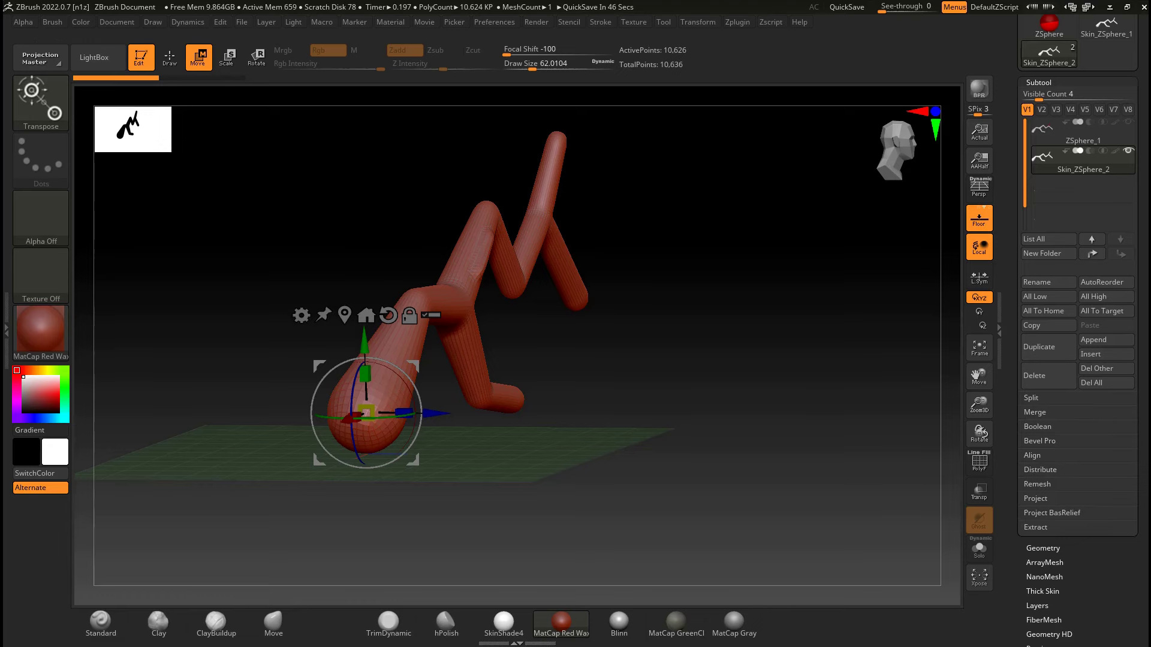
pyautogui.hotkey('alt', 'Tab')
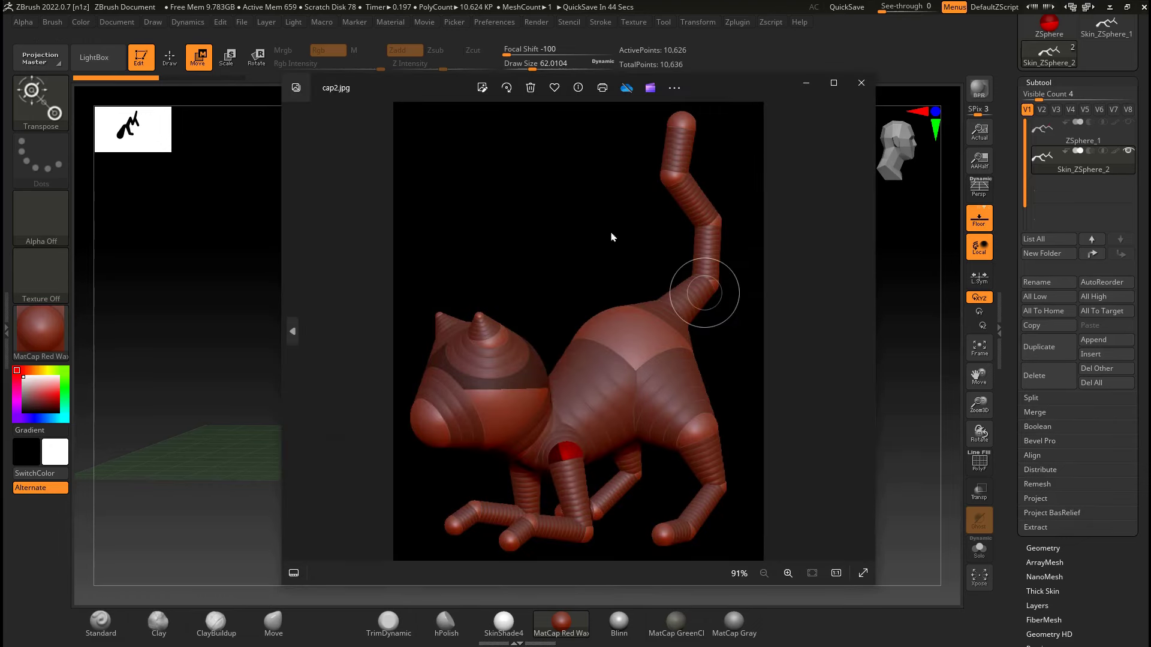
pyautogui.moveTo(705, 90); pyautogui.dragTo(976, 66)
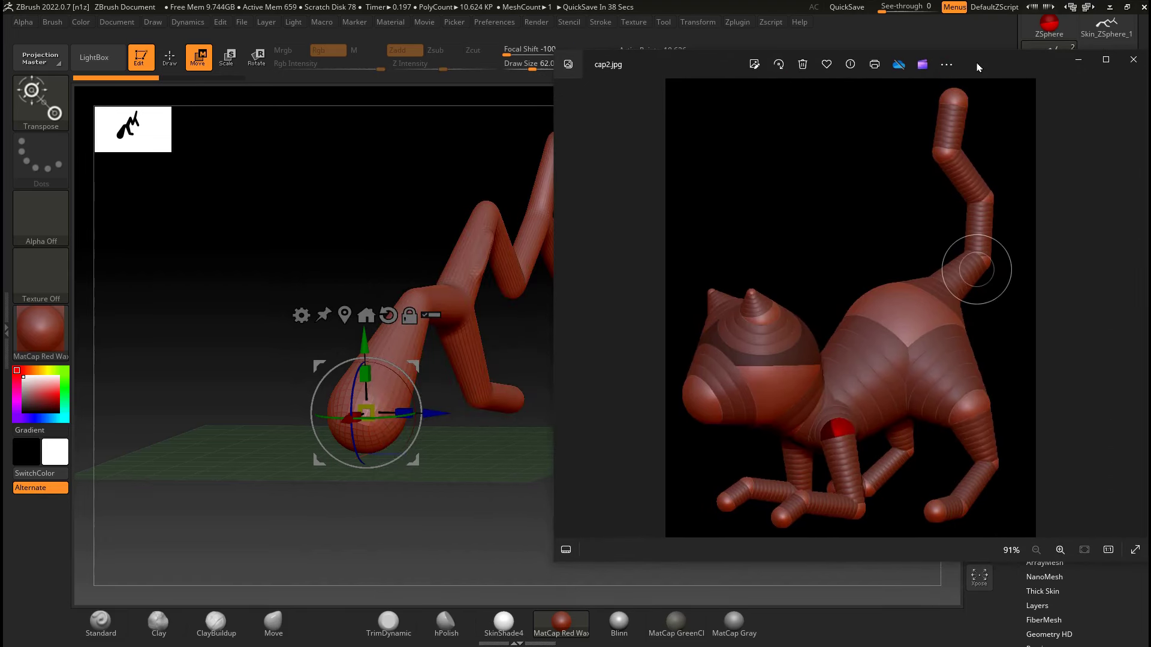
pyautogui.moveTo(978, 67); pyautogui.dragTo(1150, 57)
# - Initialize ZBrush completely, confirming the deletion of all customized tools and document data
pyautogui.click(497, 23)
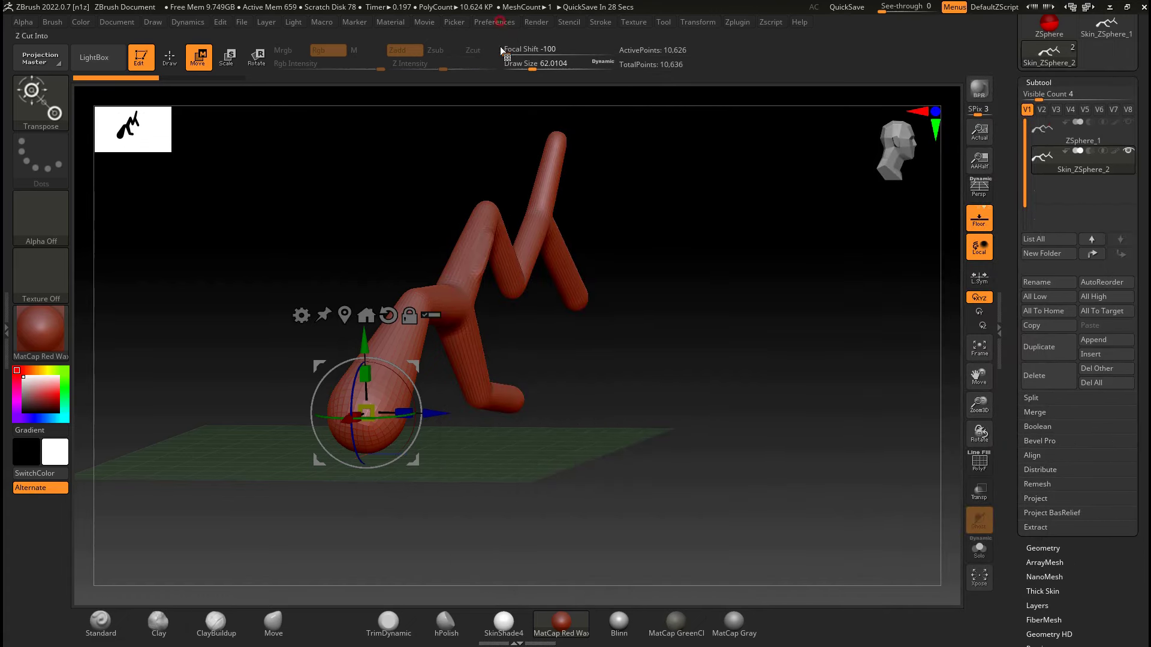
pyautogui.click(497, 23)
pyautogui.click(539, 46)
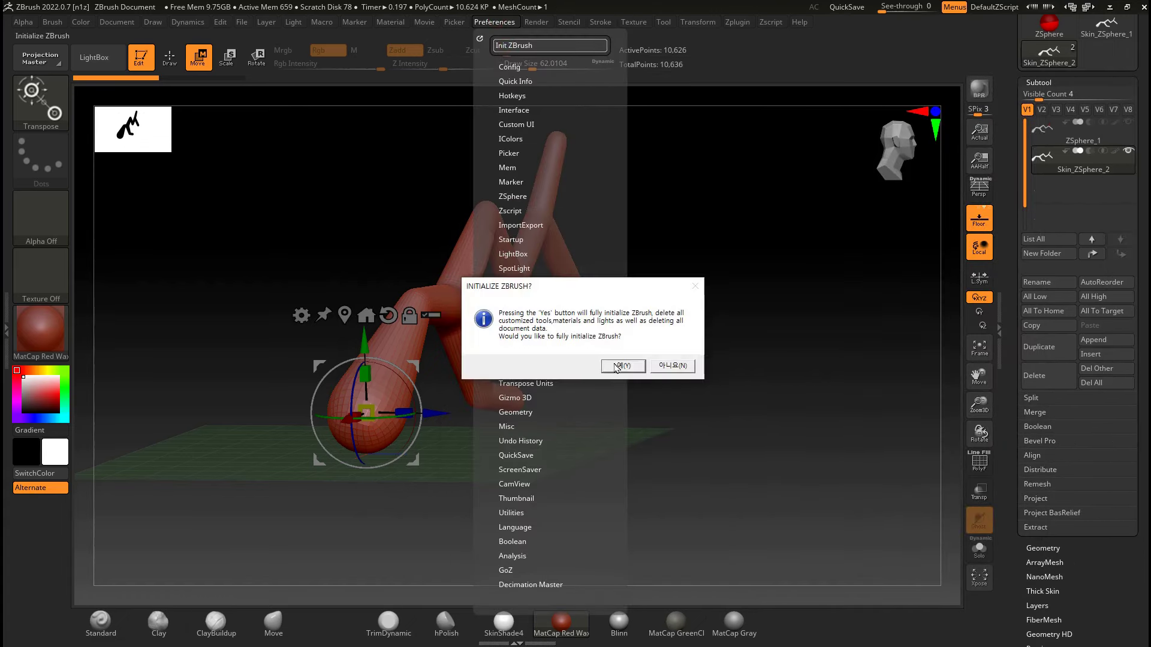
pyautogui.click(622, 366)
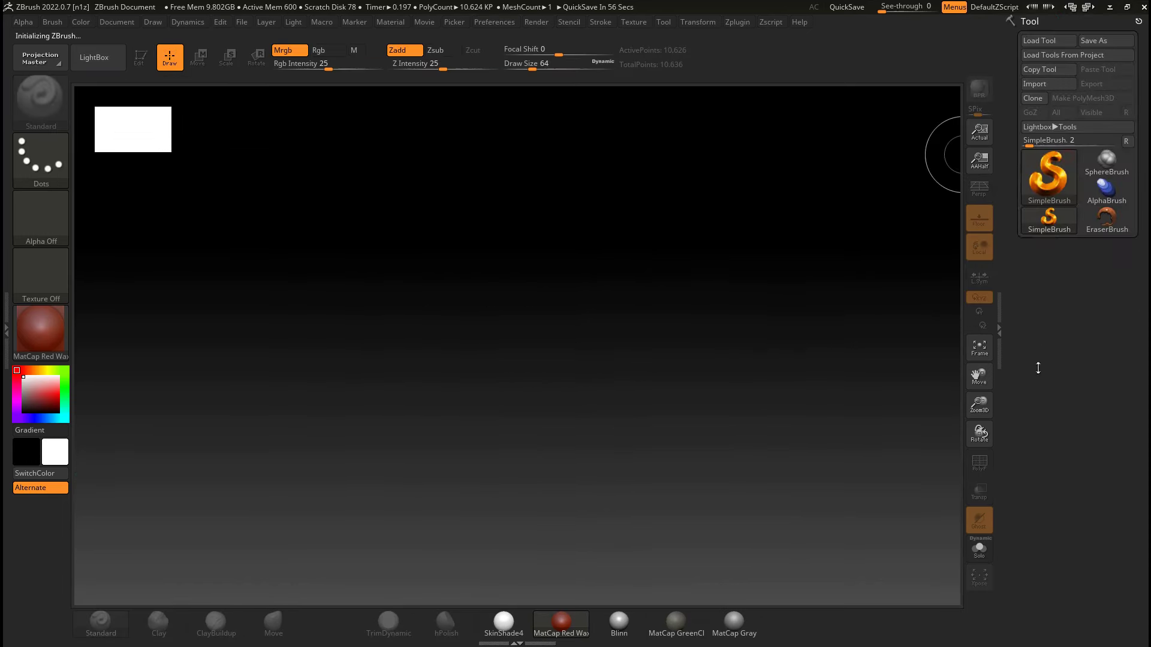
# - Draw a new ZSphere on the empty canvas, make it editable, and align it to the straight front view
pyautogui.click(1048, 180)
pyautogui.click(974, 215)
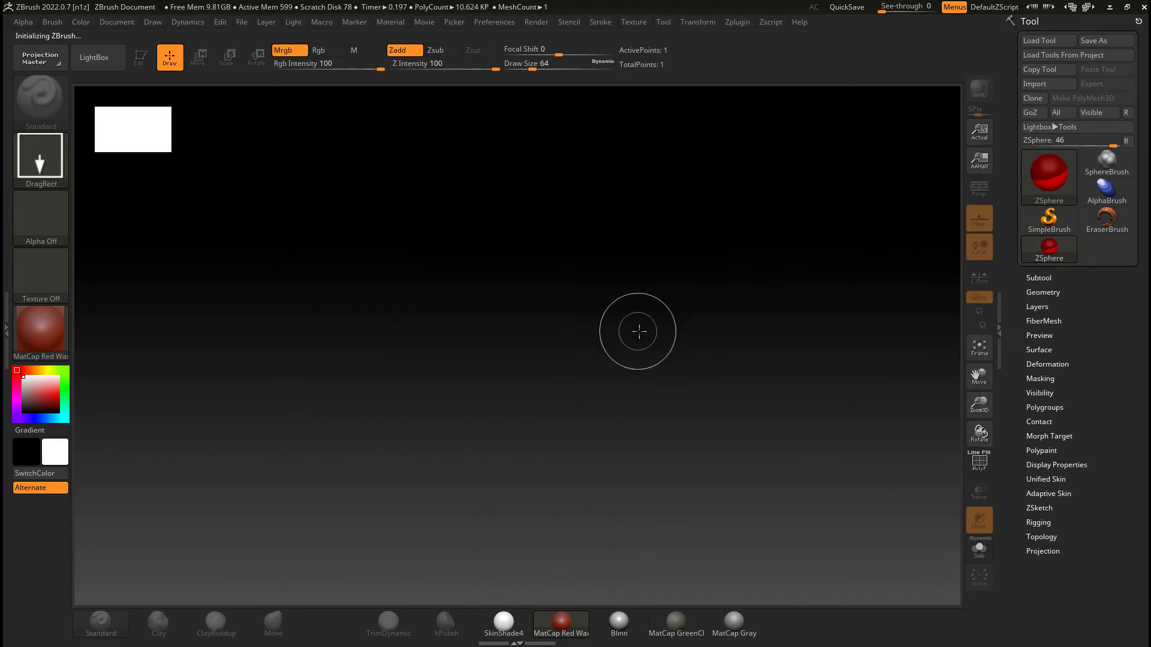
pyautogui.moveTo(560, 302)
pyautogui.mouseDown()
pyautogui.moveTo(598, 418)
pyautogui.moveTo(441, 398)
pyautogui.mouseUp()
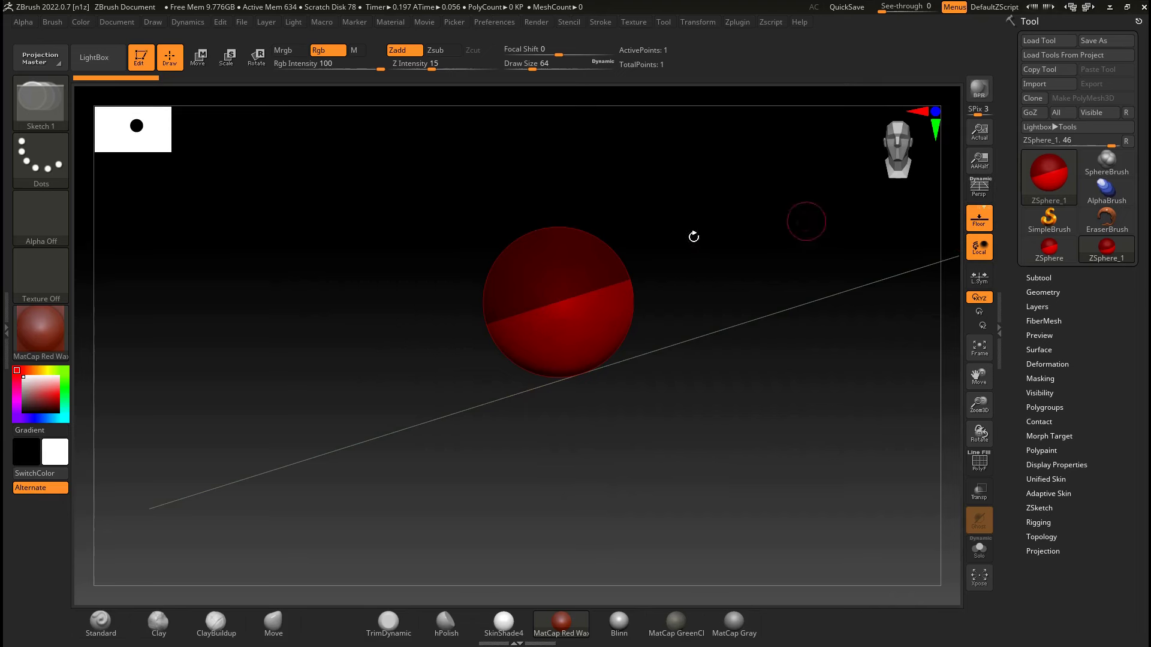
pyautogui.press('shift')
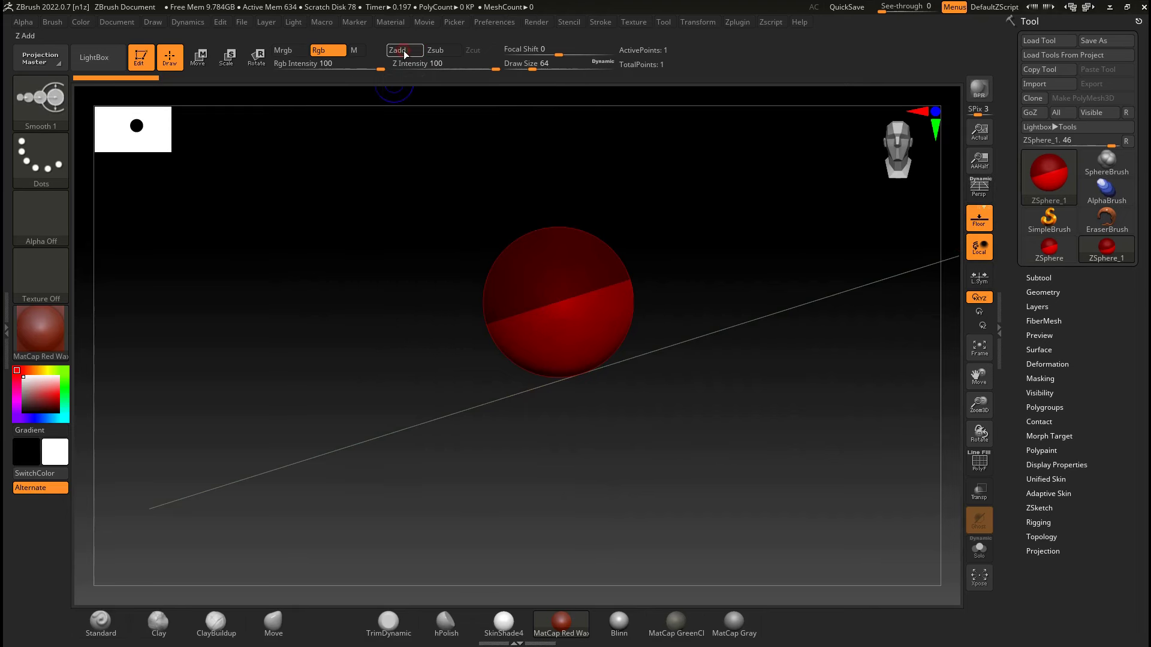
pyautogui.moveTo(665, 205)
pyautogui.keyDown('shift'); pyautogui.mouseDown()
pyautogui.moveTo(732, 226)
pyautogui.moveTo(711, 319)
pyautogui.moveTo(735, 358)
pyautogui.mouseUp(); pyautogui.keyUp('shift')
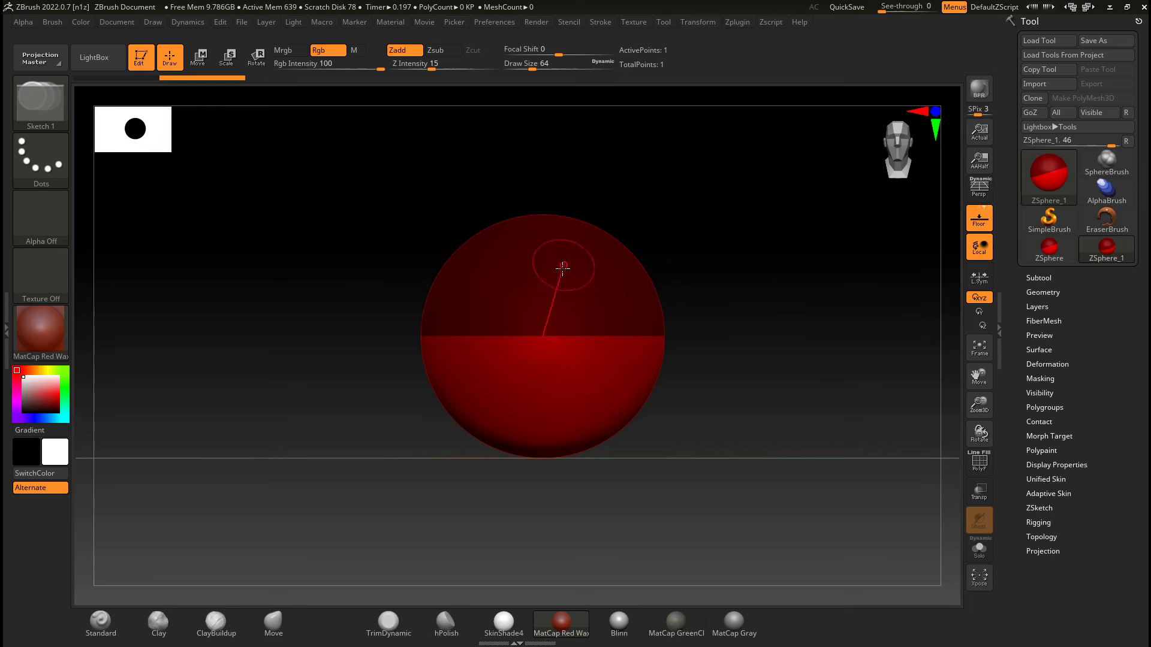
pyautogui.keyDown('alt'); pyautogui.moveTo(658, 192); pyautogui.dragTo(648, 228); pyautogui.keyUp('alt')
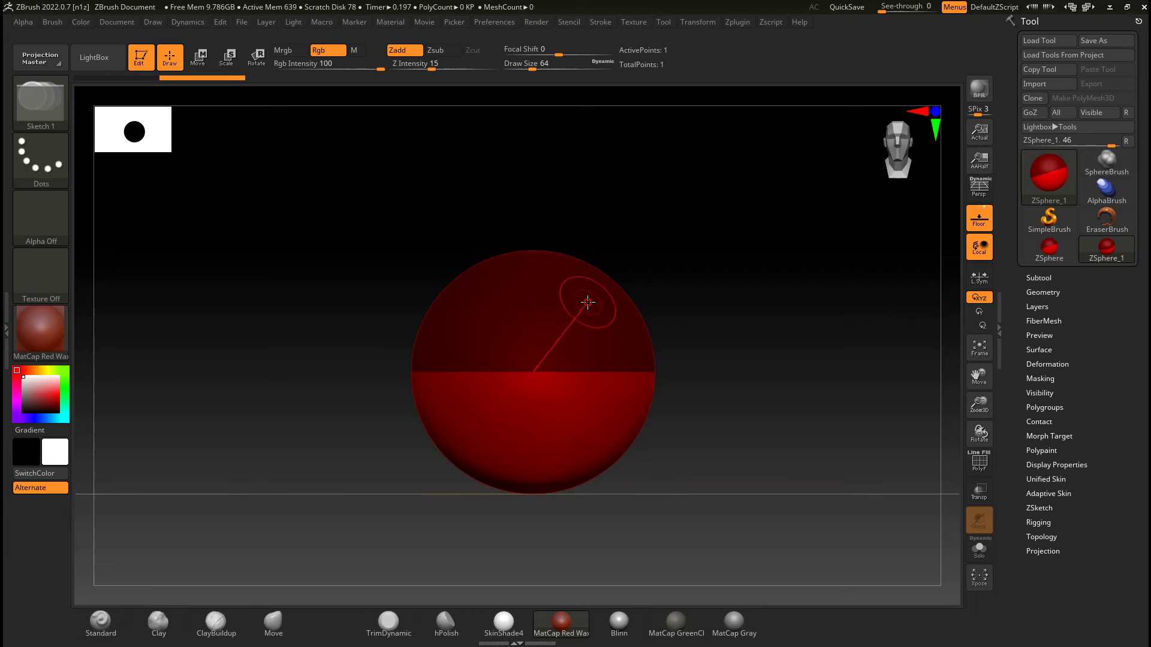
# - Try adding a child ZSphere on the upper half of the root sphere and pulling it upward, and undo back to the single sphere
pyautogui.moveTo(587, 301); pyautogui.dragTo(601, 327)
pyautogui.hotkey('ctrl', 'z')
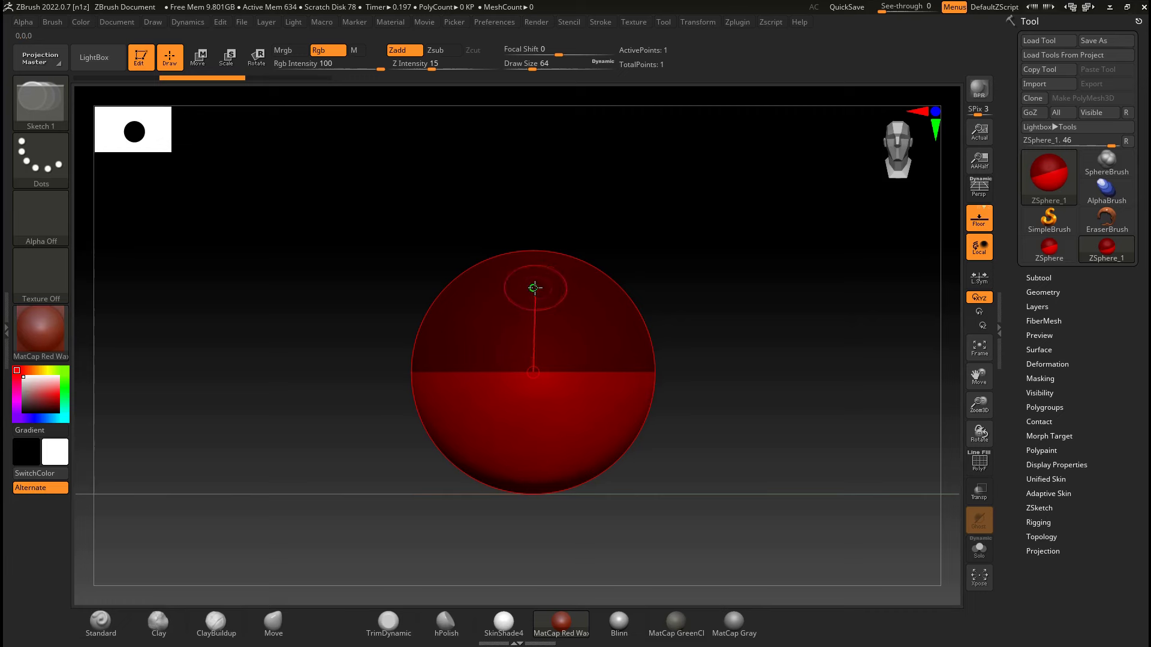
pyautogui.moveTo(534, 289); pyautogui.dragTo(552, 392)
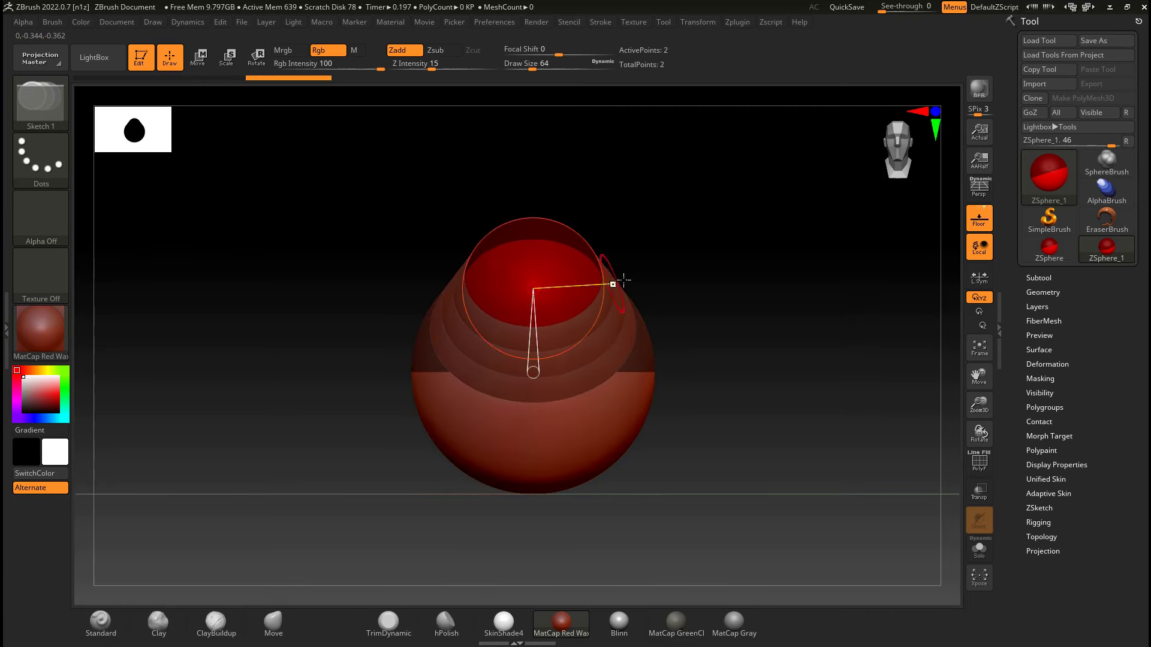
pyautogui.moveTo(623, 280); pyautogui.dragTo(624, 396)
pyautogui.press('w')
pyautogui.moveTo(539, 368); pyautogui.dragTo(540, 243)
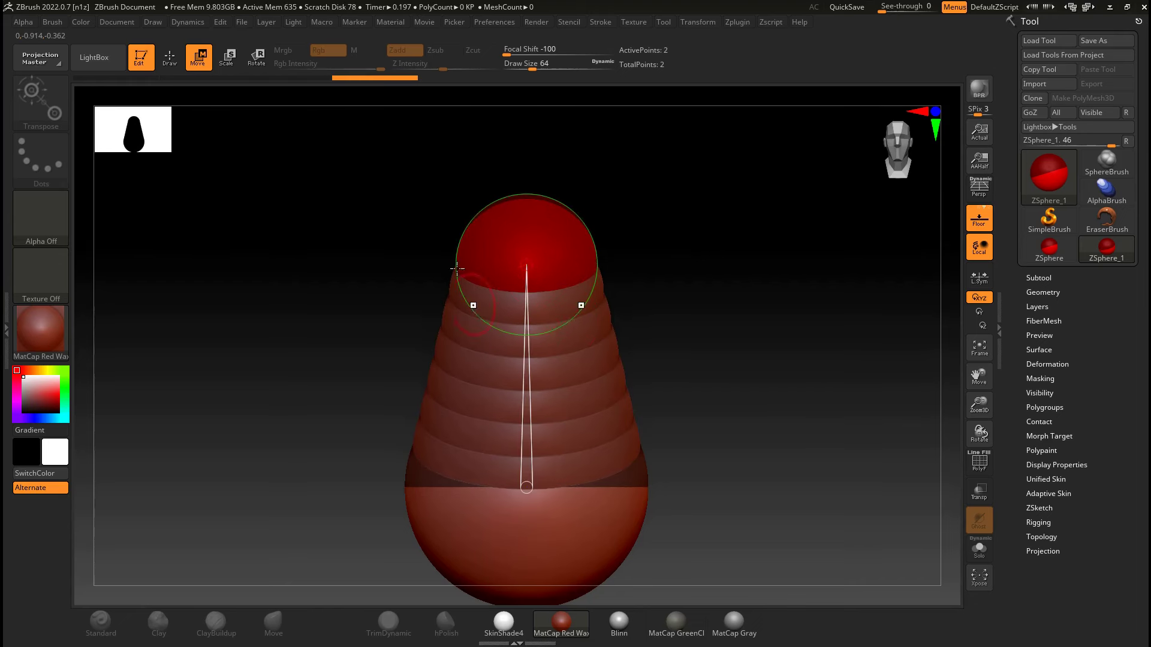
pyautogui.hotkey('ctrl', 'z')
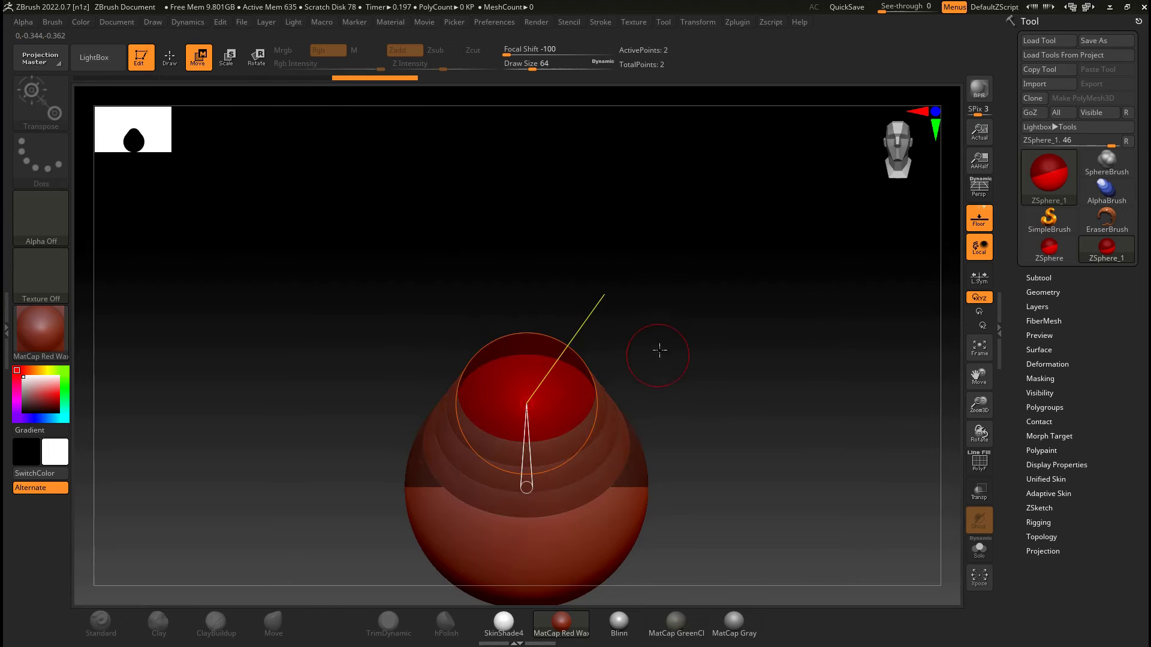
pyautogui.hotkey('ctrl', 'z')
pyautogui.hotkey('ctrl', 'z')
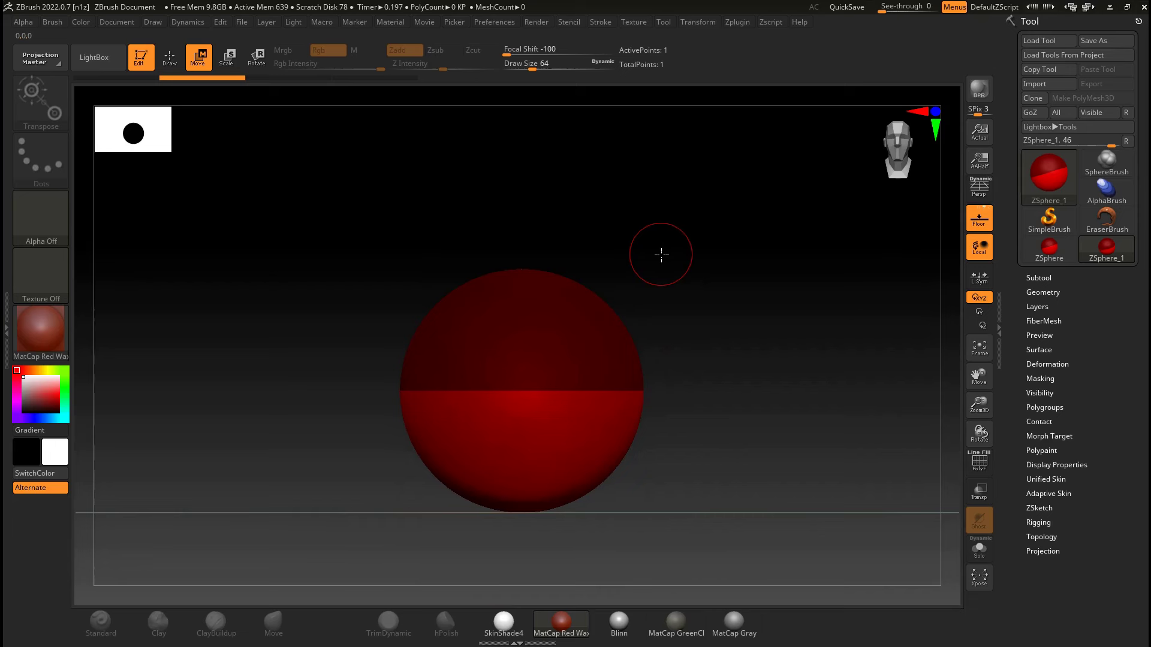
pyautogui.hotkey('ctrl', 'z')
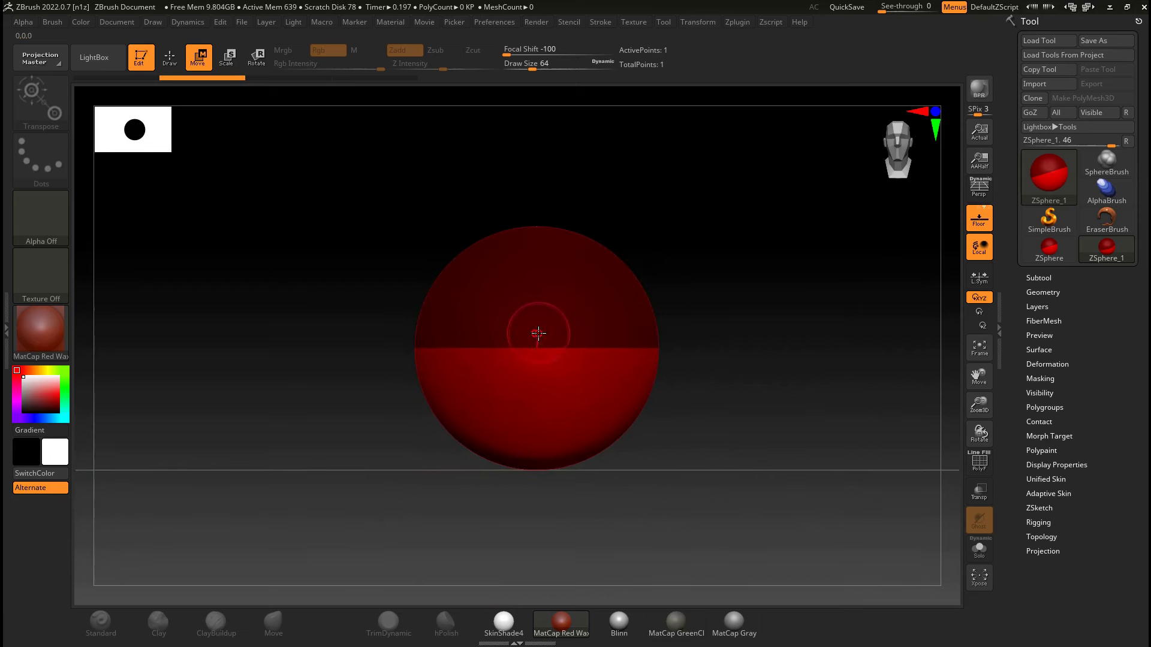
# - Add a child ZSphere at the front centre of the root sphere and move it forward and down in side view to form the cat's torso
pyautogui.press('q')
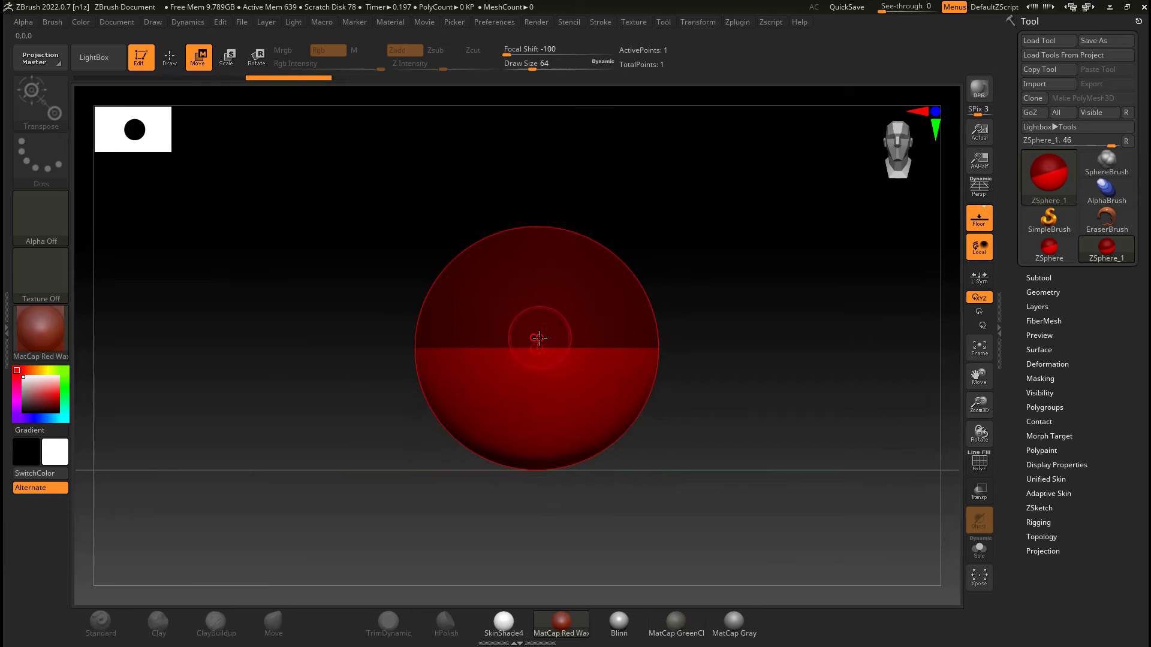
pyautogui.moveTo(539, 339); pyautogui.dragTo(545, 403)
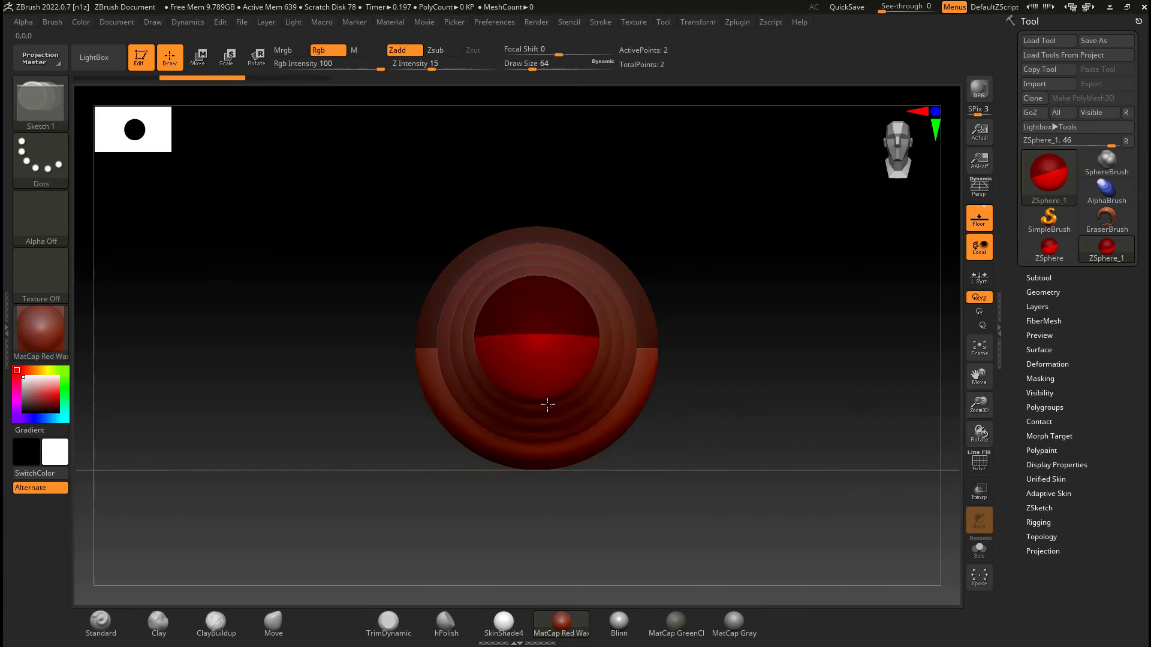
pyautogui.moveTo(769, 345); pyautogui.dragTo(696, 292)
pyautogui.keyDown('shift'); pyautogui.moveTo(812, 282); pyautogui.dragTo(835, 296); pyautogui.keyUp('shift')
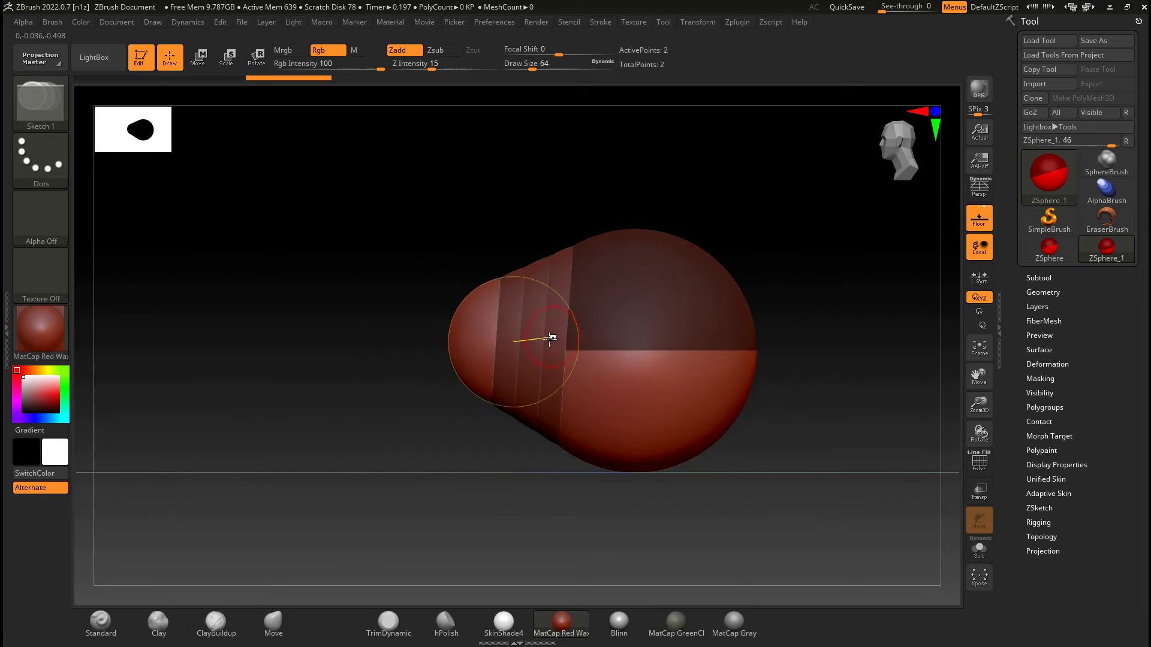
pyautogui.press('w')
pyautogui.moveTo(480, 332)
pyautogui.mouseDown()
pyautogui.moveTo(414, 443)
pyautogui.moveTo(449, 507)
pyautogui.mouseUp()
pyautogui.press('e')
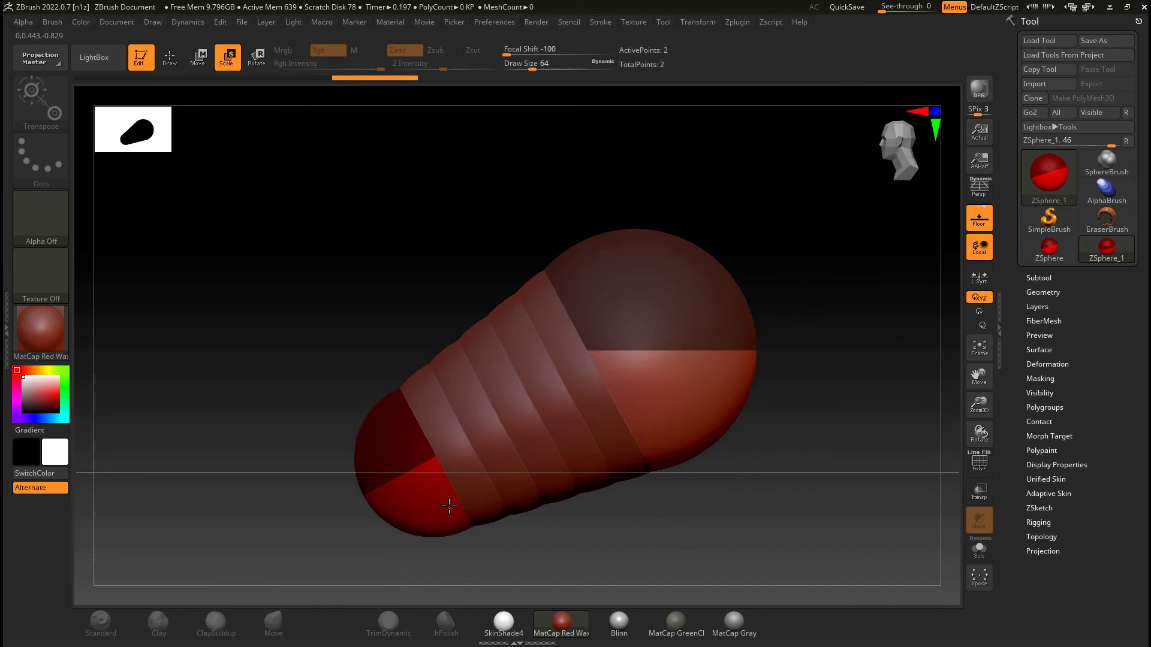
# - Add a mirrored pair of ZSpheres to the lower rear of the root sphere and move them back and down as the cat's thighs
pyautogui.keyDown('alt'); pyautogui.moveTo(770, 294); pyautogui.dragTo(771, 232); pyautogui.keyUp('alt')
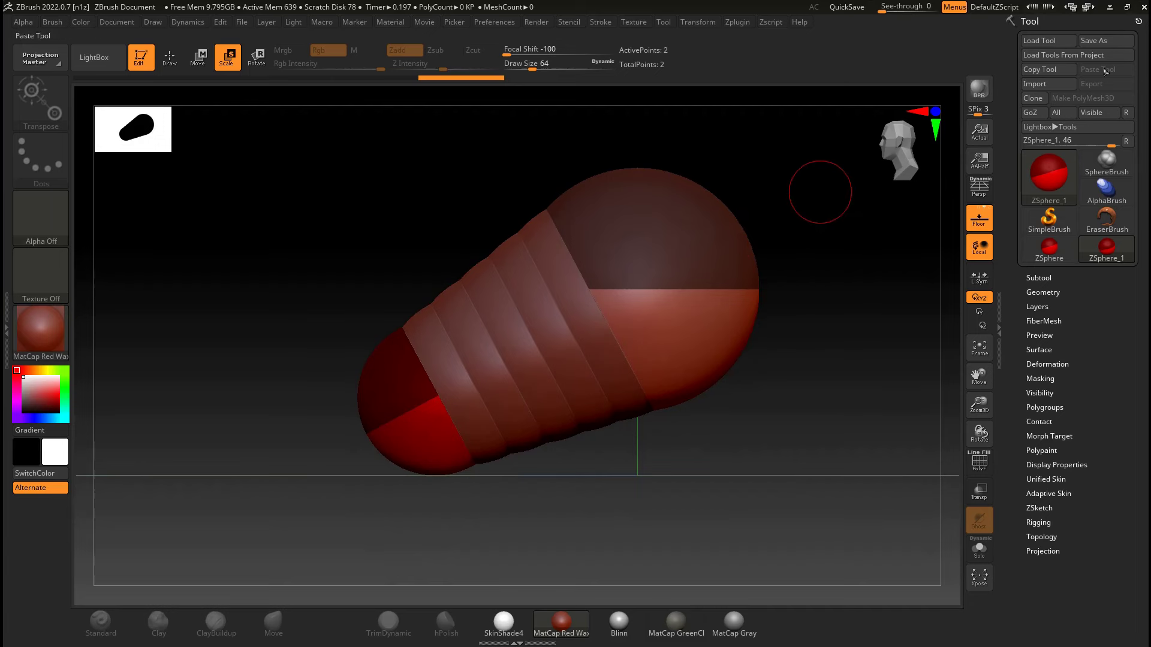
pyautogui.moveTo(1150, 50); pyautogui.dragTo(1150, 114)
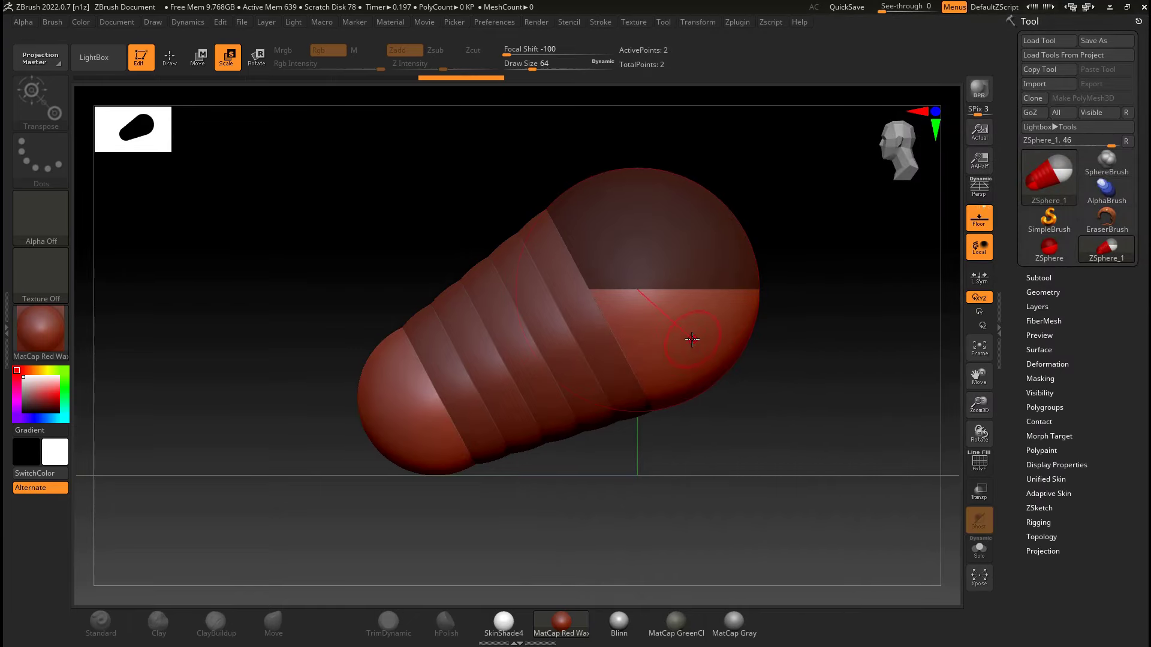
pyautogui.press('q')
pyautogui.moveTo(689, 342)
pyautogui.mouseDown()
pyautogui.moveTo(804, 437)
pyautogui.moveTo(797, 429)
pyautogui.mouseUp()
pyautogui.hotkey('ctrl', 'z')
pyautogui.press('w')
pyautogui.keyDown('alt'); pyautogui.moveTo(853, 375); pyautogui.dragTo(798, 256); pyautogui.keyUp('alt')
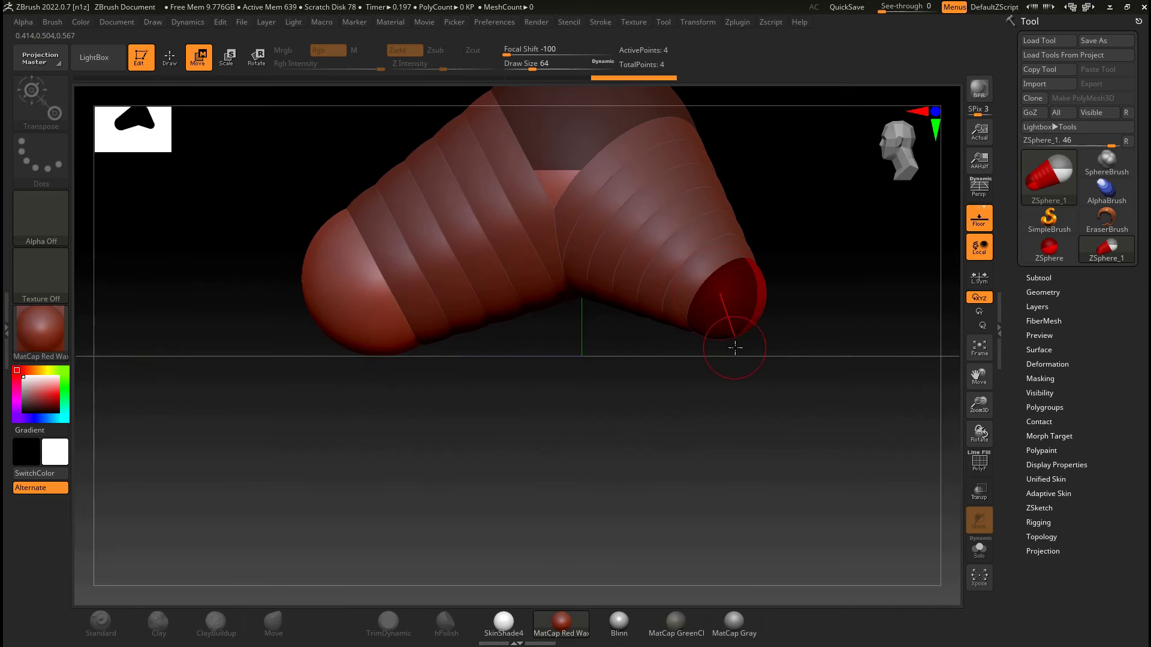
# - Extend the hind legs with two more mirrored ZSphere pairs, going down to the ankles and forward to the feet
pyautogui.press('q')
pyautogui.moveTo(739, 328)
pyautogui.mouseDown()
pyautogui.moveTo(739, 436)
pyautogui.moveTo(725, 459)
pyautogui.moveTo(644, 504)
pyautogui.mouseUp()
pyautogui.press('w')
pyautogui.press('q')
pyautogui.press('w')
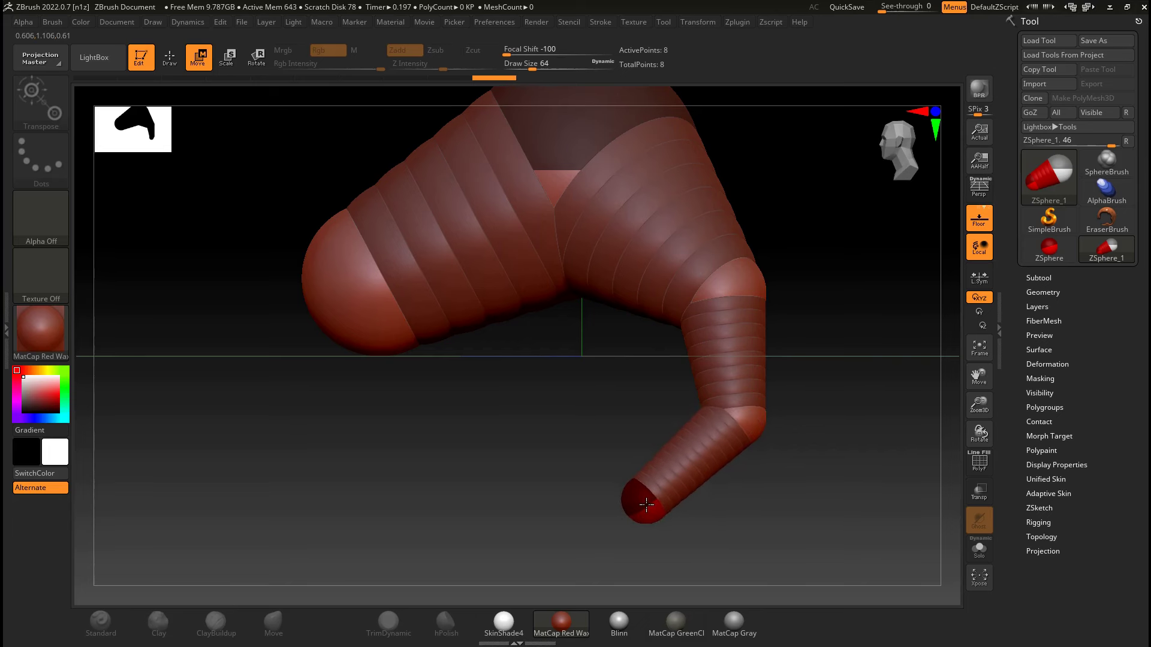
# - Compare the whole torso and hind leg shape with the cat in the cap2.jpg reference image
pyautogui.keyDown('alt'); pyautogui.moveTo(802, 442); pyautogui.dragTo(773, 399); pyautogui.keyUp('alt')
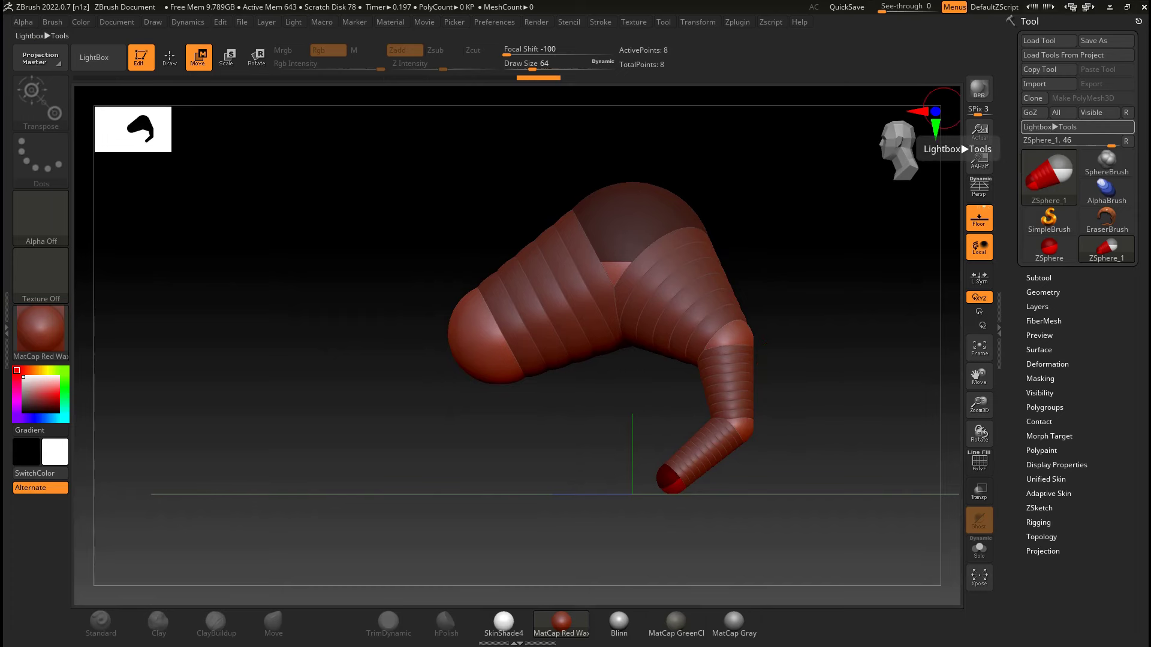
pyautogui.moveTo(1150, 102); pyautogui.dragTo(170, 98)
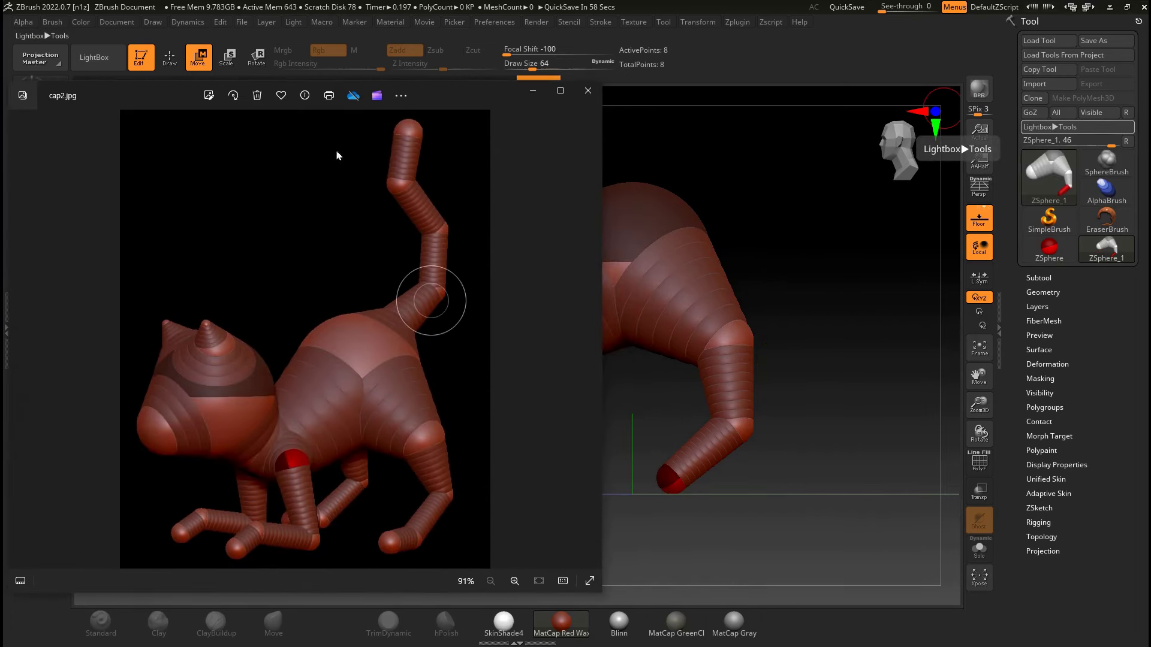
pyautogui.moveTo(423, 95); pyautogui.dragTo(1150, 228)
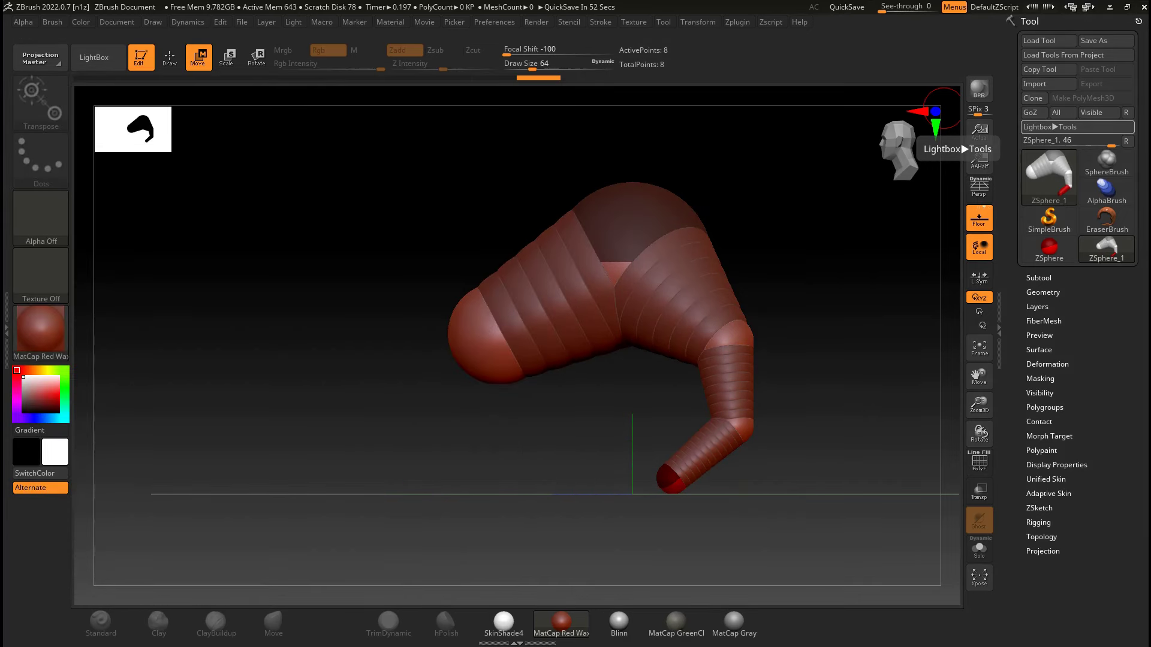
# - Add a mirrored pair of ZSpheres to the ends of the hind legs and move it forward along the floor as the feet
pyautogui.moveTo(658, 515); pyautogui.dragTo(683, 545)
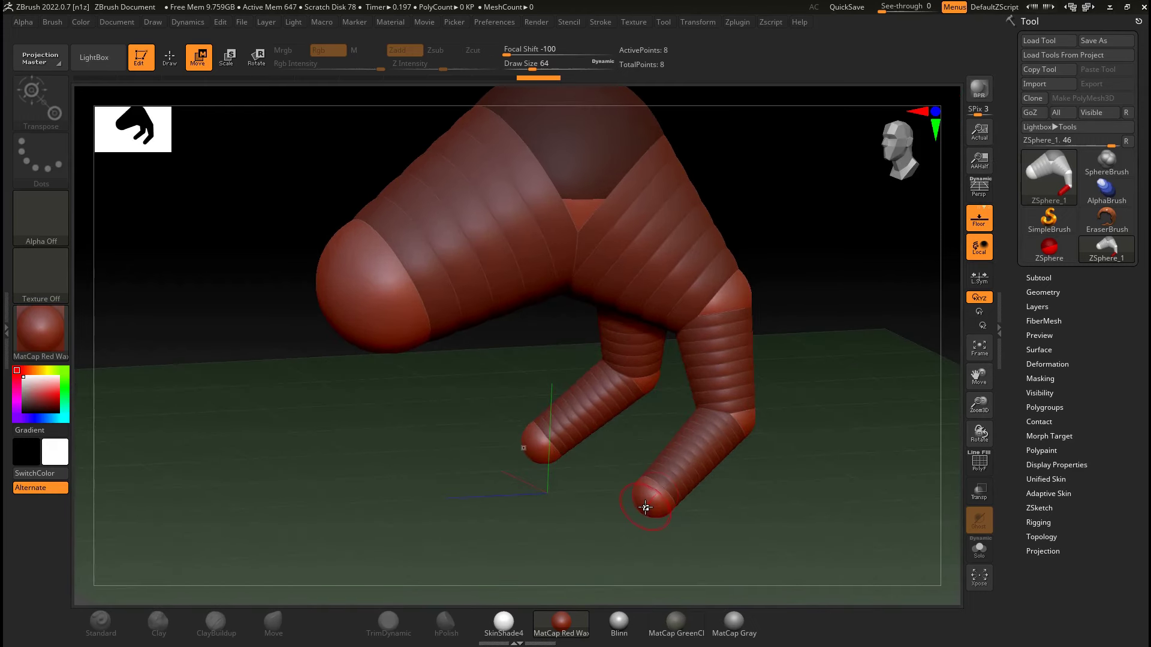
pyautogui.press('q')
pyautogui.moveTo(647, 506)
pyautogui.mouseDown()
pyautogui.moveTo(685, 504)
pyautogui.moveTo(560, 470)
pyautogui.moveTo(576, 386)
pyautogui.moveTo(653, 427)
pyautogui.moveTo(618, 436)
pyautogui.moveTo(641, 435)
pyautogui.mouseUp()
pyautogui.press('w')
pyautogui.keyDown('ctrl'); pyautogui.moveTo(642, 445); pyautogui.dragTo(664, 476, button='right'); pyautogui.keyUp('ctrl')
pyautogui.press('s')
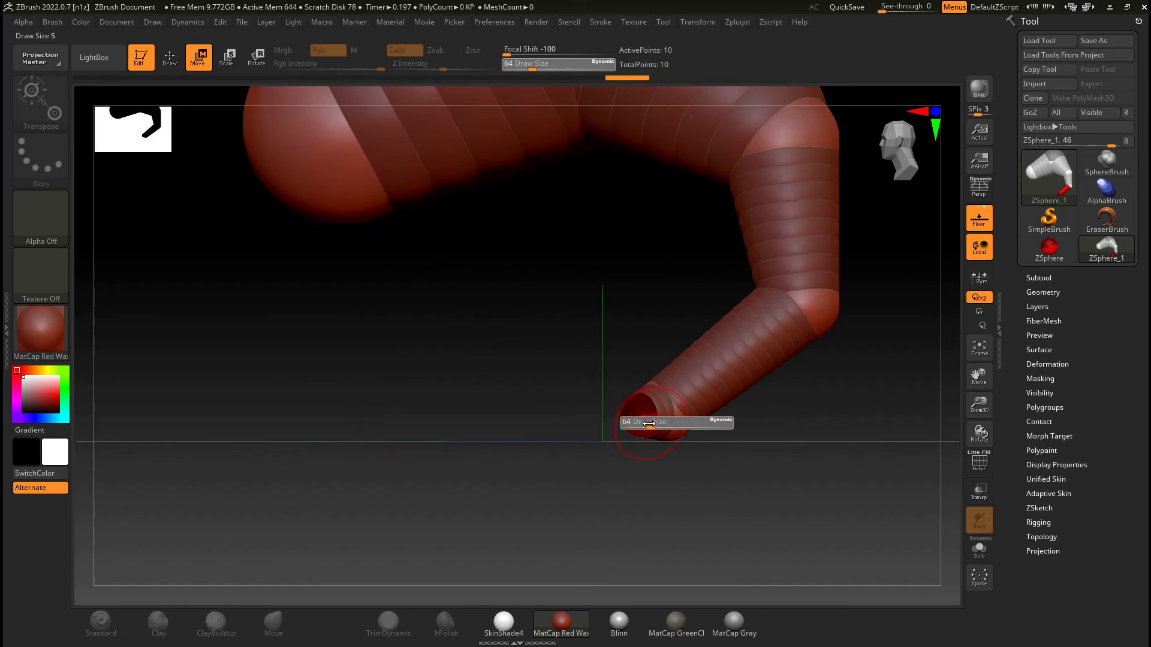
pyautogui.moveTo(643, 421); pyautogui.dragTo(534, 423)
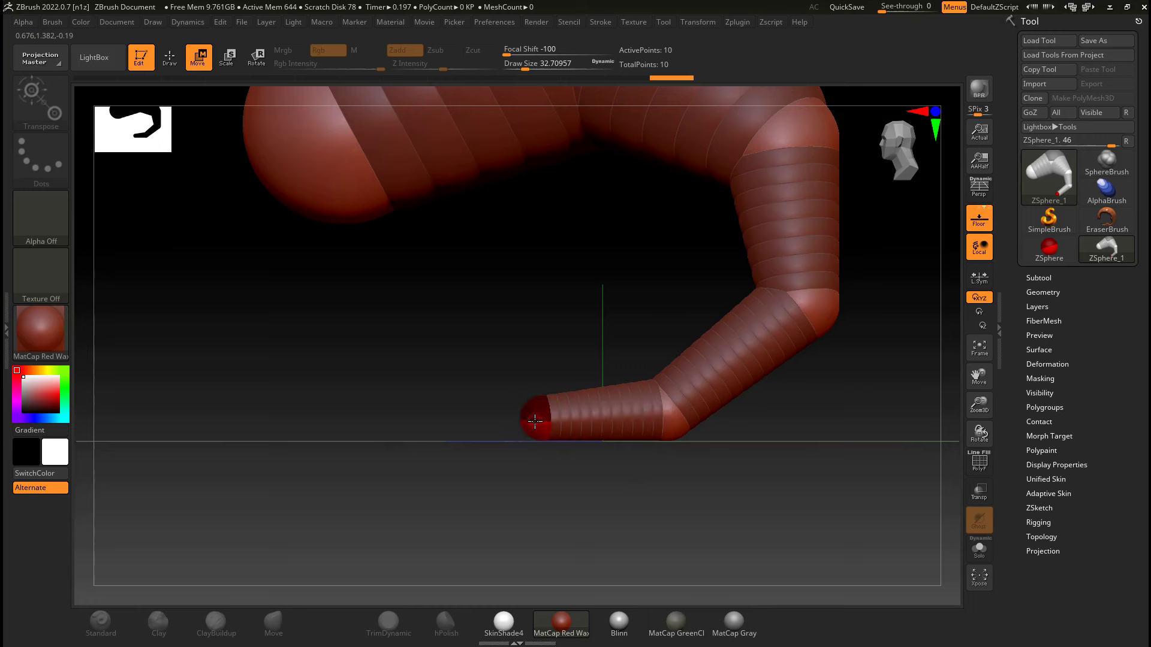
# - Enlarge the front ZSpheres of the hind feet and adjust their position in side view to shorten the feet
pyautogui.press('e')
pyautogui.moveTo(542, 441)
pyautogui.mouseDown()
pyautogui.moveTo(565, 417)
pyautogui.moveTo(550, 444)
pyautogui.mouseUp()
pyautogui.press('w')
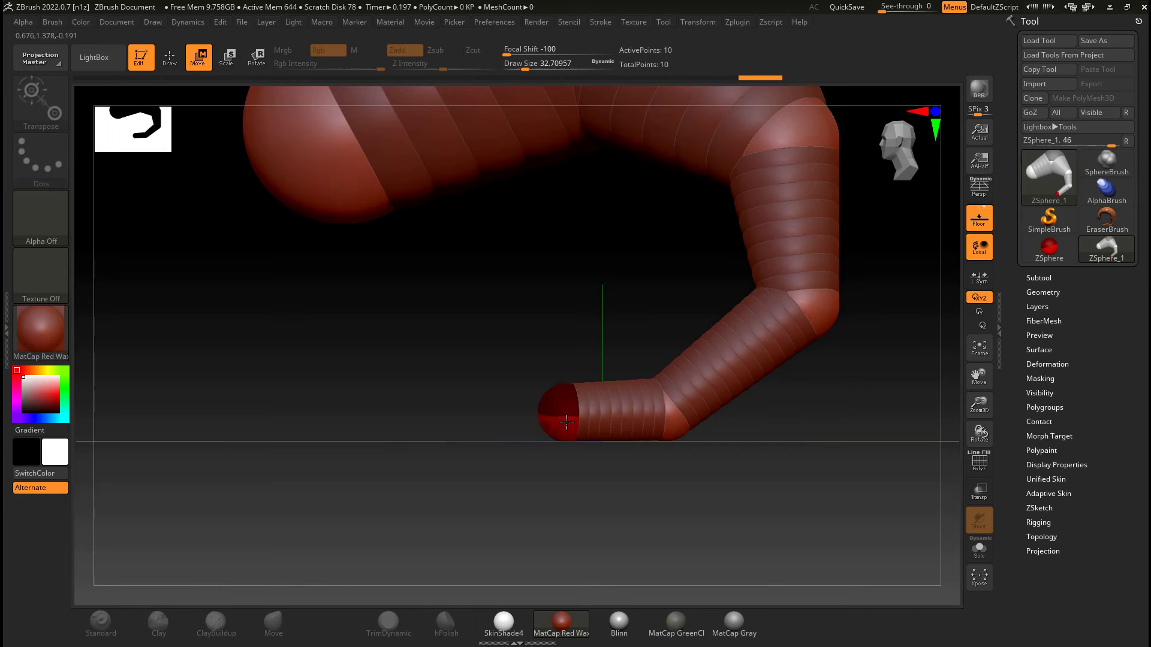
pyautogui.moveTo(586, 488); pyautogui.dragTo(685, 461)
pyautogui.moveTo(581, 415); pyautogui.dragTo(568, 412)
# - Add a mirrored pair of ZSpheres to the lower sides of the front torso sphere as the cat's shoulders
pyautogui.keyDown('alt'); pyautogui.moveTo(481, 404); pyautogui.dragTo(593, 470); pyautogui.keyUp('alt')
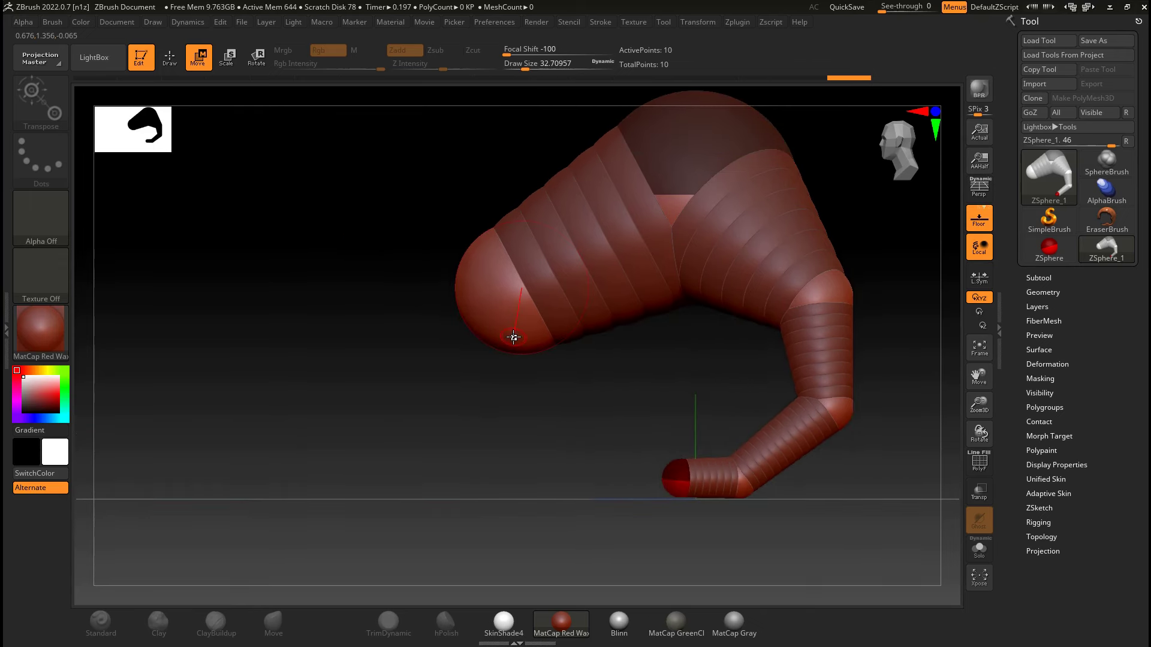
pyautogui.press('q')
pyautogui.moveTo(513, 333); pyautogui.dragTo(520, 342)
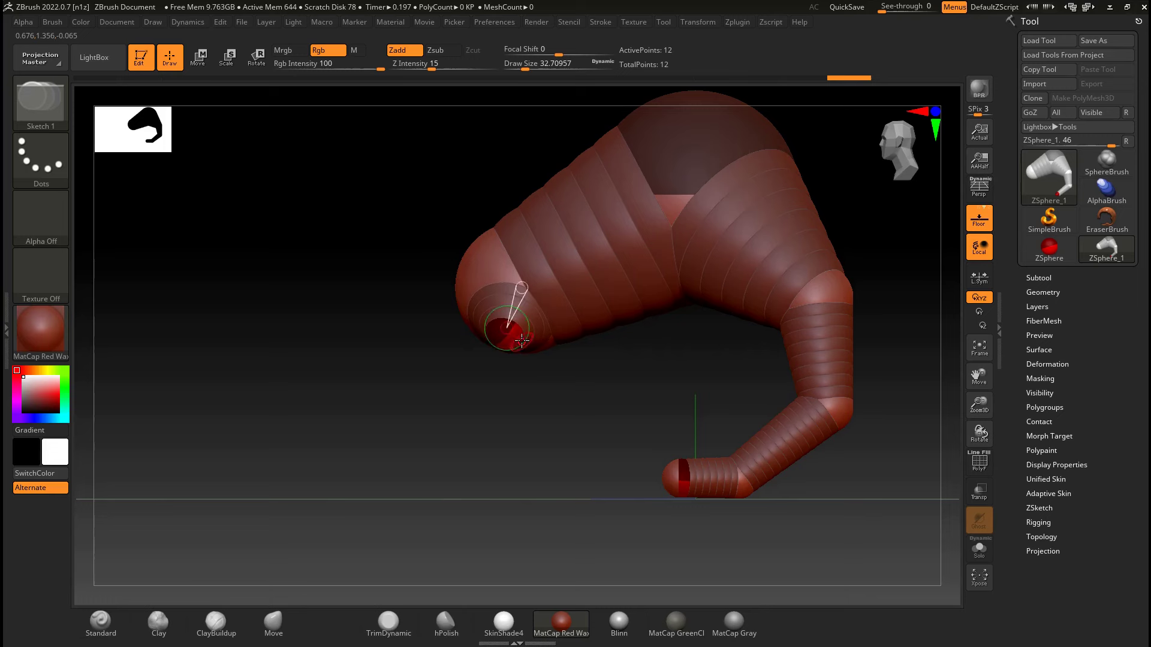
pyautogui.press('w')
pyautogui.moveTo(522, 340)
pyautogui.mouseDown()
pyautogui.moveTo(552, 387)
pyautogui.moveTo(549, 402)
pyautogui.moveTo(526, 352)
pyautogui.moveTo(570, 471)
pyautogui.mouseUp()
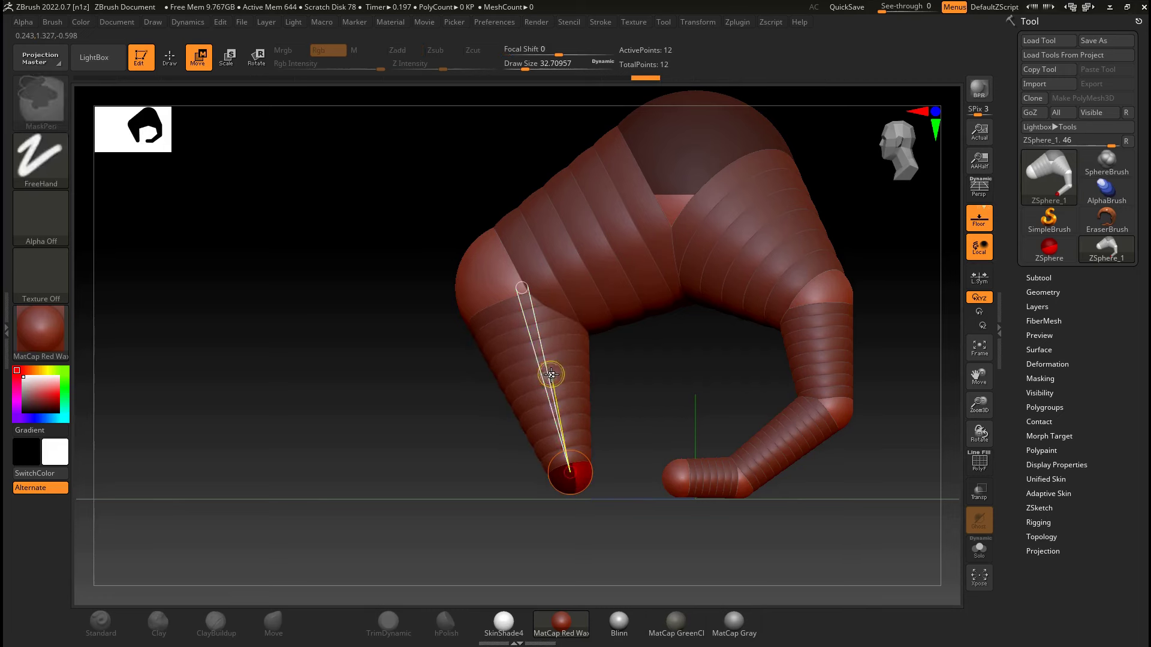
pyautogui.moveTo(547, 378); pyautogui.dragTo(524, 347)
# - Resize and position the shoulder ZSpheres, and extend the front legs from them down to the floor with another mirrored pair
pyautogui.press('e')
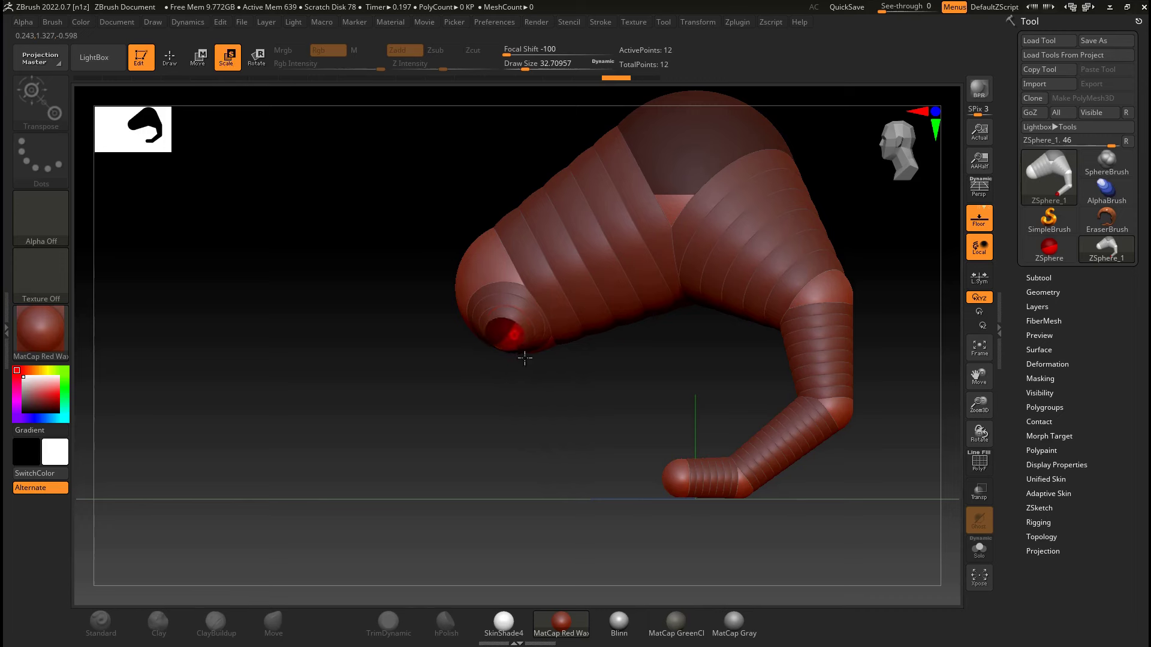
pyautogui.moveTo(564, 442); pyautogui.dragTo(642, 566)
pyautogui.moveTo(515, 342); pyautogui.dragTo(590, 482)
pyautogui.press('w')
pyautogui.moveTo(523, 347)
pyautogui.mouseDown()
pyautogui.moveTo(535, 344)
pyautogui.moveTo(573, 457)
pyautogui.moveTo(549, 485)
pyautogui.moveTo(547, 516)
pyautogui.moveTo(641, 511)
pyautogui.moveTo(642, 531)
pyautogui.mouseUp()
# - Add a mirrored pair of ZSpheres to the lower ends of the front legs and move it forward and slightly up
pyautogui.press('q')
pyautogui.press('w')
pyautogui.press('q')
pyautogui.moveTo(564, 494)
pyautogui.mouseDown()
pyautogui.moveTo(547, 470)
pyautogui.moveTo(509, 535)
pyautogui.moveTo(532, 504)
pyautogui.moveTo(470, 472)
pyautogui.moveTo(419, 471)
pyautogui.moveTo(559, 482)
pyautogui.mouseUp()
pyautogui.press('w')
pyautogui.moveTo(420, 451); pyautogui.dragTo(443, 447)
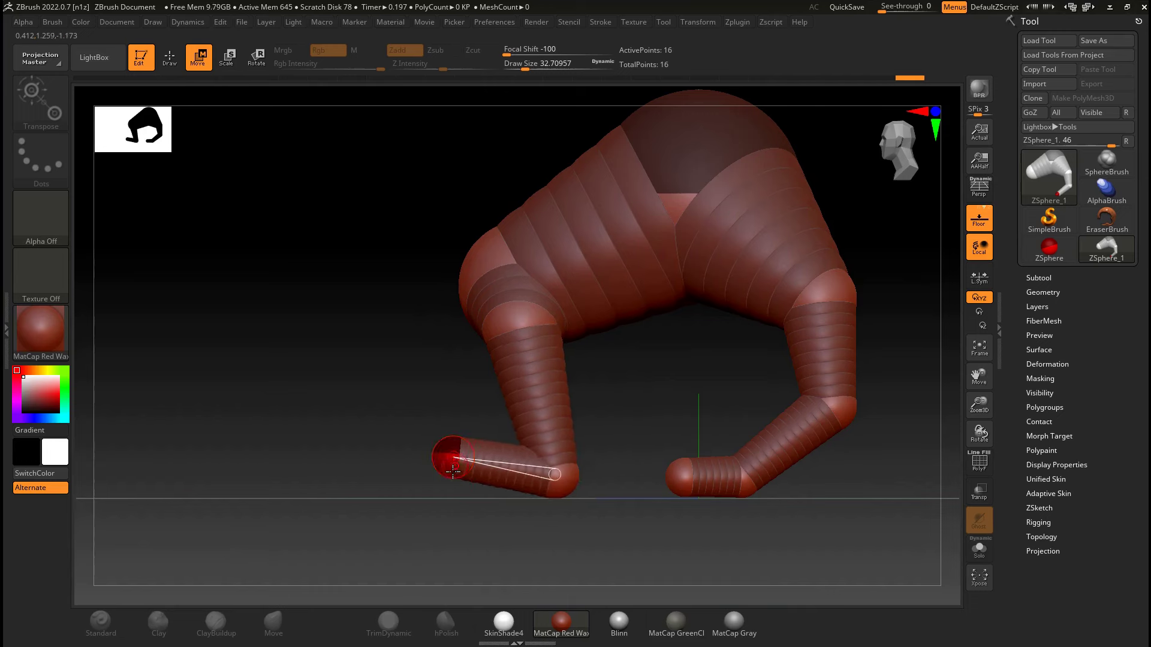
# - Add another mirrored pair of ZSpheres as the front paw tips, move it forward and down to the floor, and adjust its size
pyautogui.moveTo(437, 522); pyautogui.dragTo(534, 524)
pyautogui.press('q')
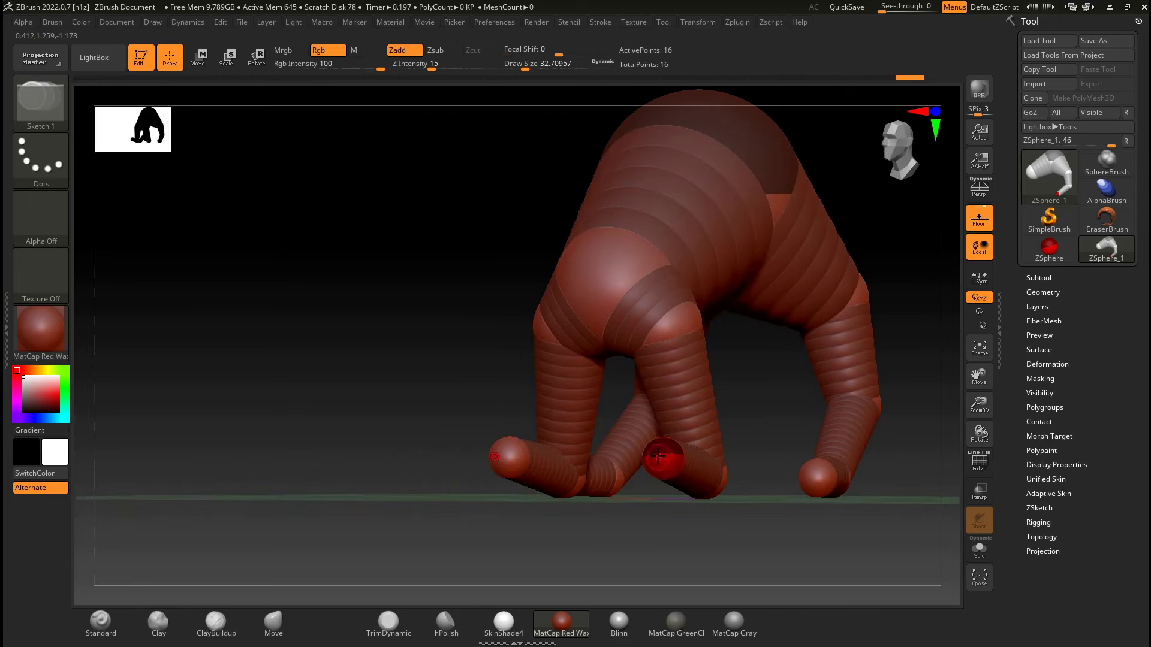
pyautogui.moveTo(658, 457); pyautogui.dragTo(659, 473)
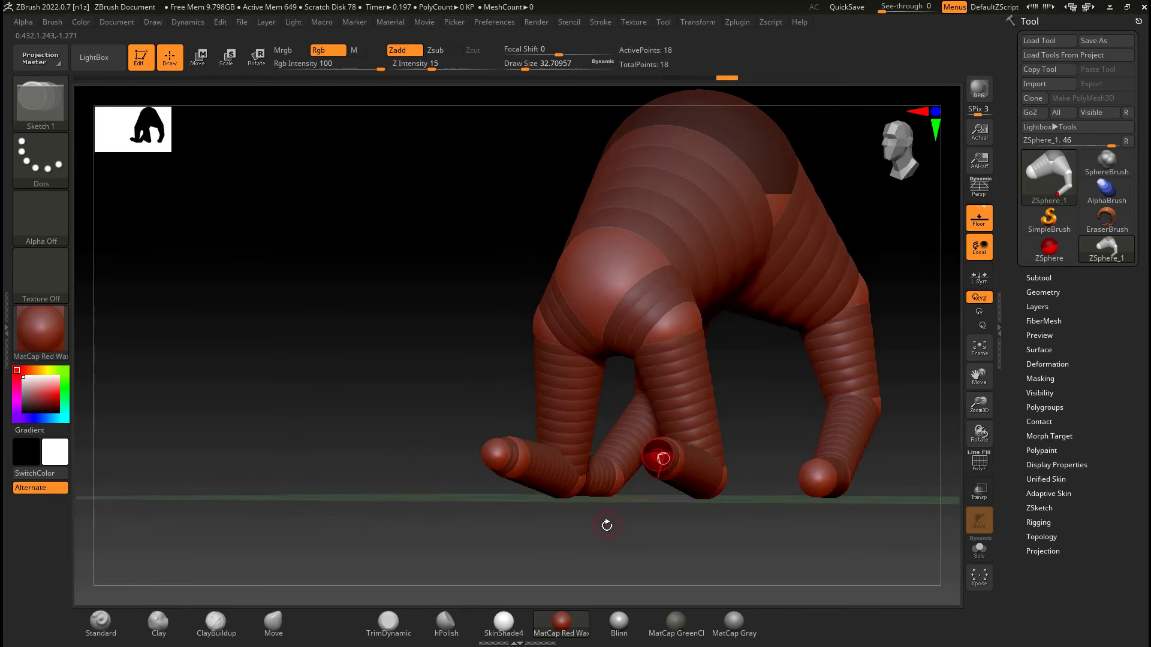
pyautogui.moveTo(607, 525)
pyautogui.mouseDown()
pyautogui.moveTo(545, 493)
pyautogui.moveTo(496, 384)
pyautogui.moveTo(430, 410)
pyautogui.moveTo(434, 438)
pyautogui.mouseUp()
pyautogui.press('w')
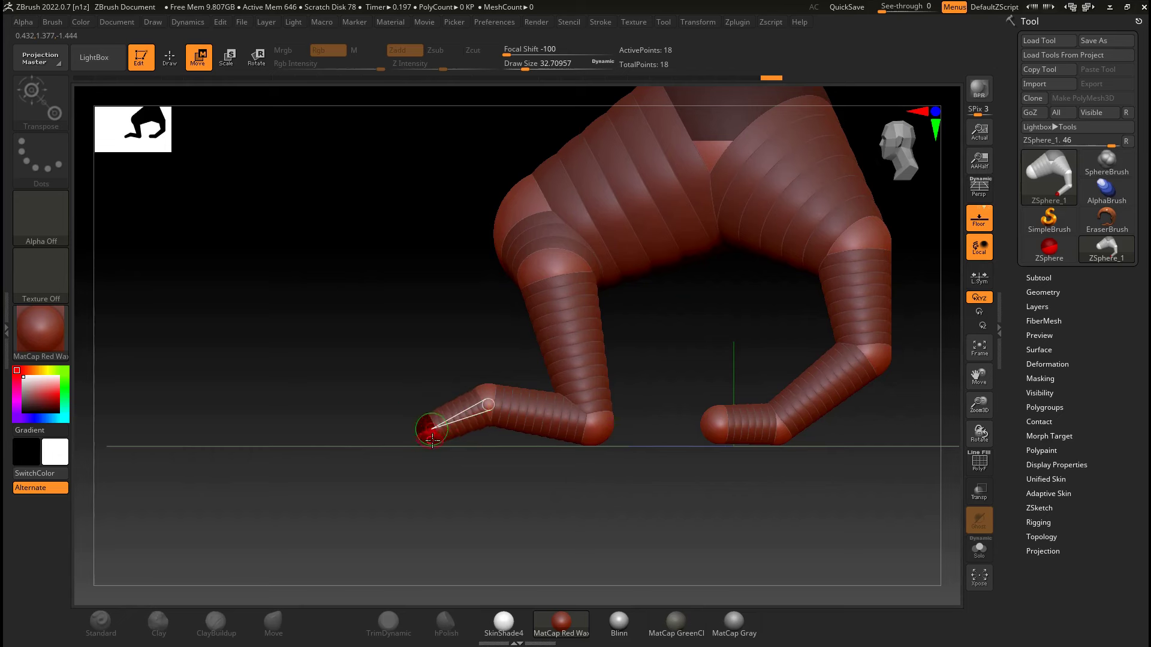
pyautogui.press('e')
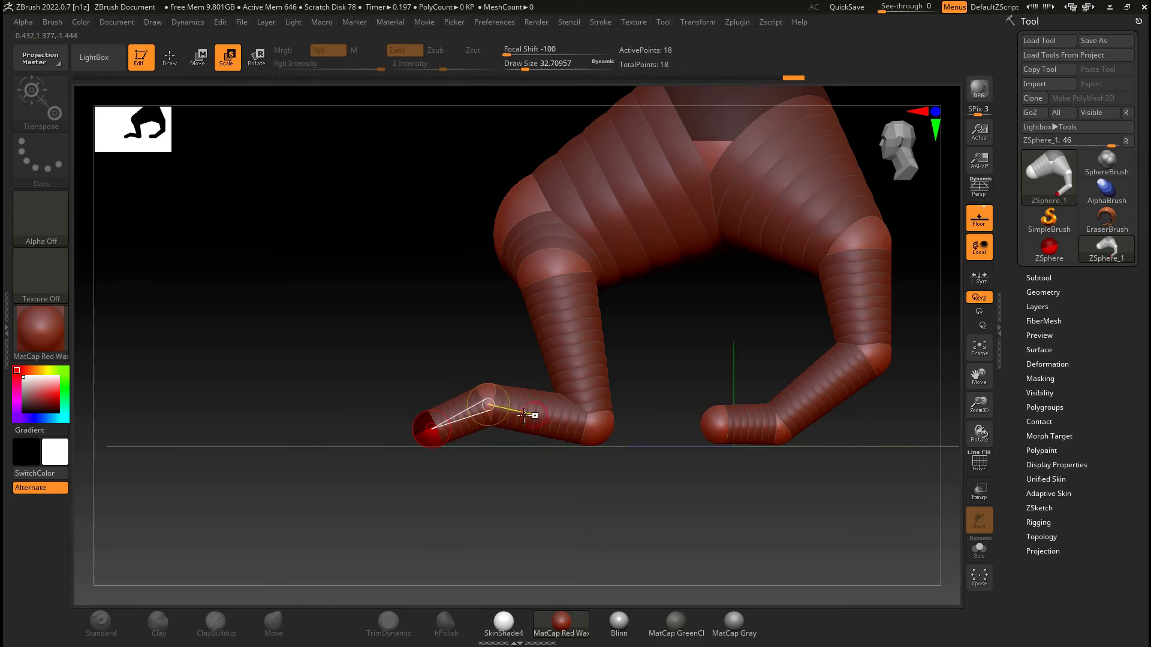
pyautogui.press('w')
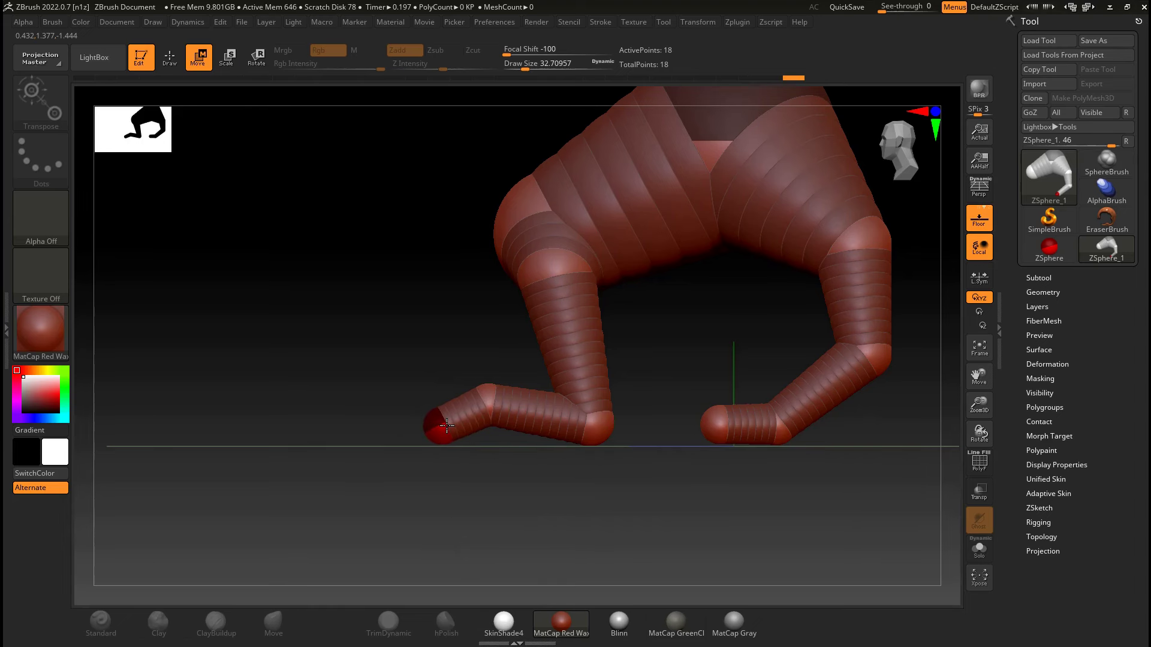
# - Add a single centred ZSphere to the front of the torso as the cat's neck and adjust its size in side view
pyautogui.keyDown('alt'); pyautogui.moveTo(595, 488); pyautogui.dragTo(553, 531); pyautogui.keyUp('alt')
pyautogui.keyDown('alt'); pyautogui.moveTo(669, 373); pyautogui.dragTo(655, 355); pyautogui.keyUp('alt')
pyautogui.moveTo(777, 365); pyautogui.dragTo(728, 336)
pyautogui.press('q')
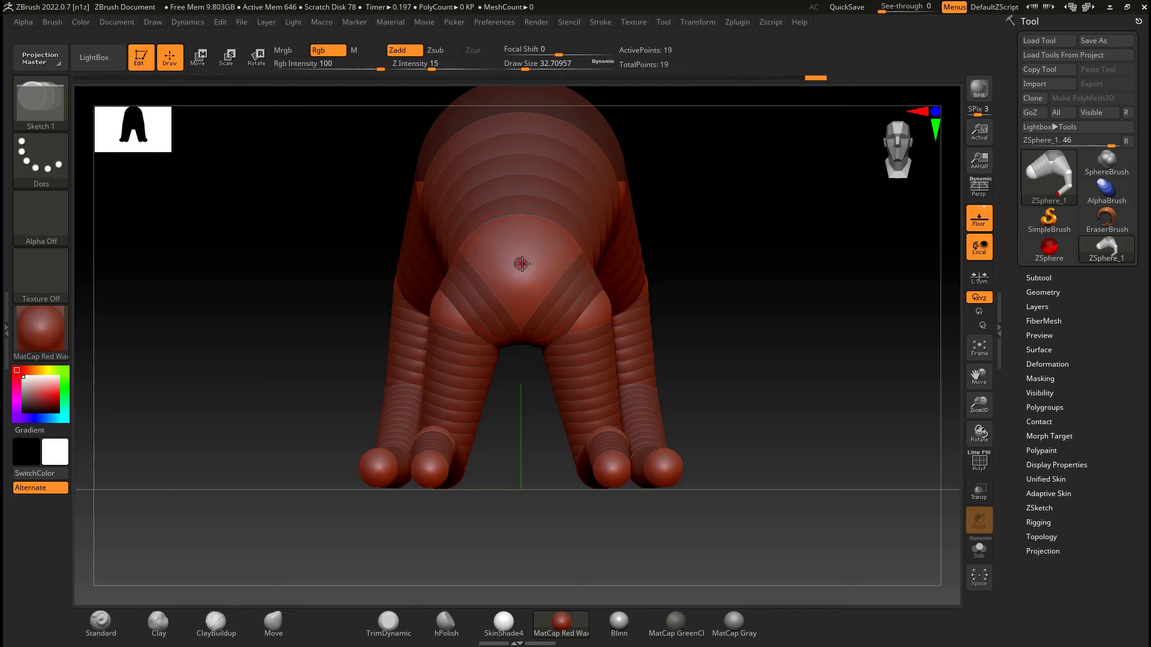
pyautogui.moveTo(523, 263); pyautogui.dragTo(531, 305)
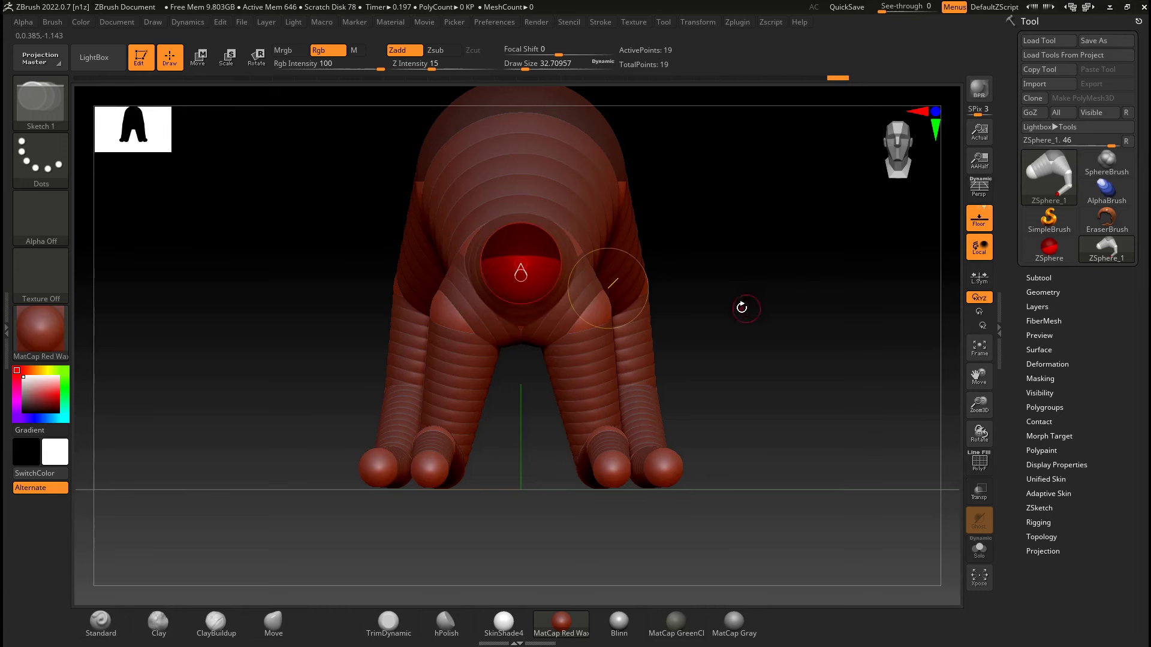
pyautogui.moveTo(742, 307); pyautogui.dragTo(671, 306)
pyautogui.keyDown('shift'); pyautogui.moveTo(365, 334); pyautogui.dragTo(619, 625); pyautogui.keyUp('shift')
pyautogui.press('e')
pyautogui.moveTo(560, 386); pyautogui.dragTo(525, 287)
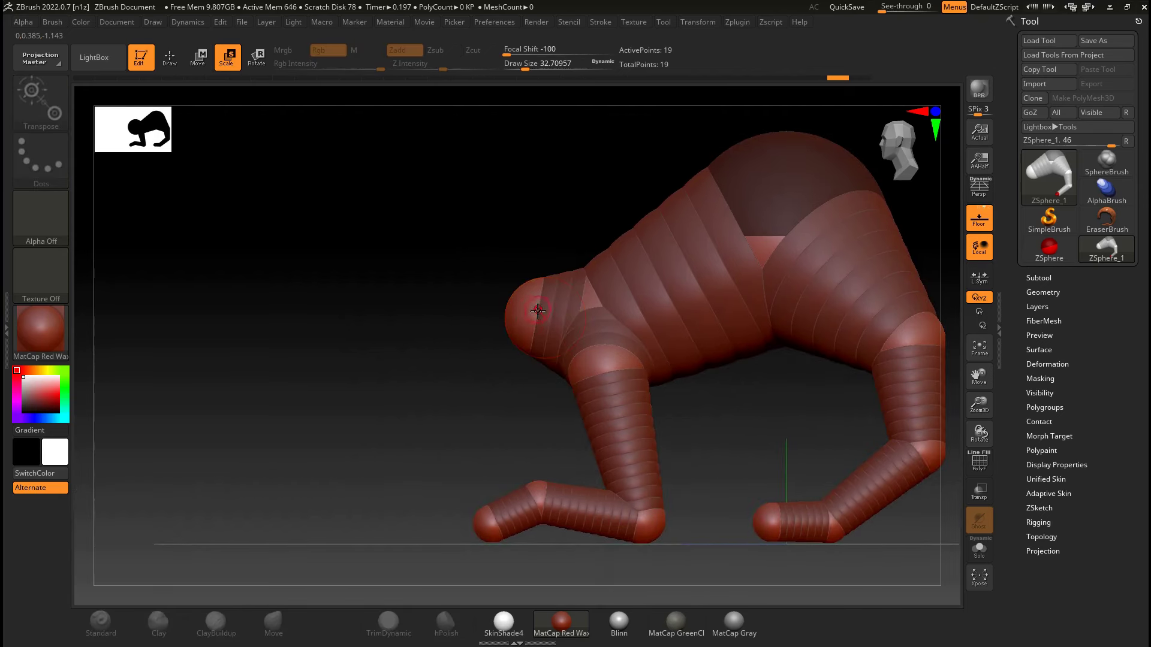
# - Add a centred ZSphere to the front of the neck, enlarge it into a big round head, and place it forward of the neck
pyautogui.moveTo(463, 377); pyautogui.dragTo(599, 336)
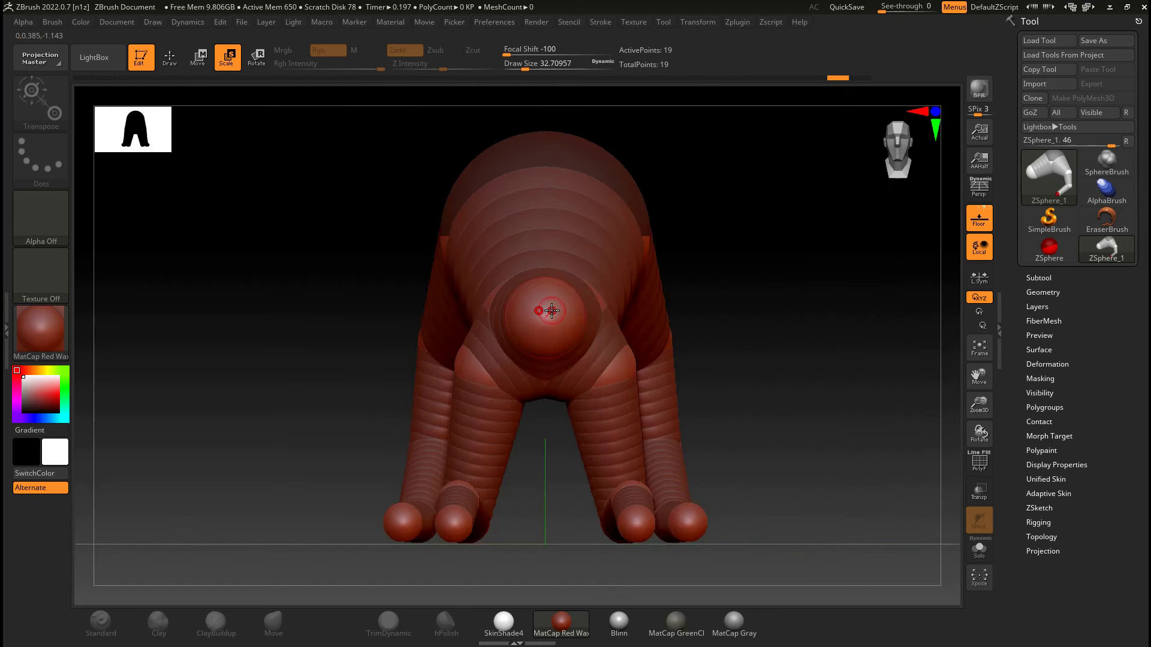
pyautogui.press('q')
pyautogui.moveTo(545, 311); pyautogui.dragTo(558, 344)
pyautogui.moveTo(766, 325); pyautogui.dragTo(727, 320)
pyautogui.keyDown('shift'); pyautogui.moveTo(728, 319); pyautogui.dragTo(490, 311, button='right'); pyautogui.keyUp('shift')
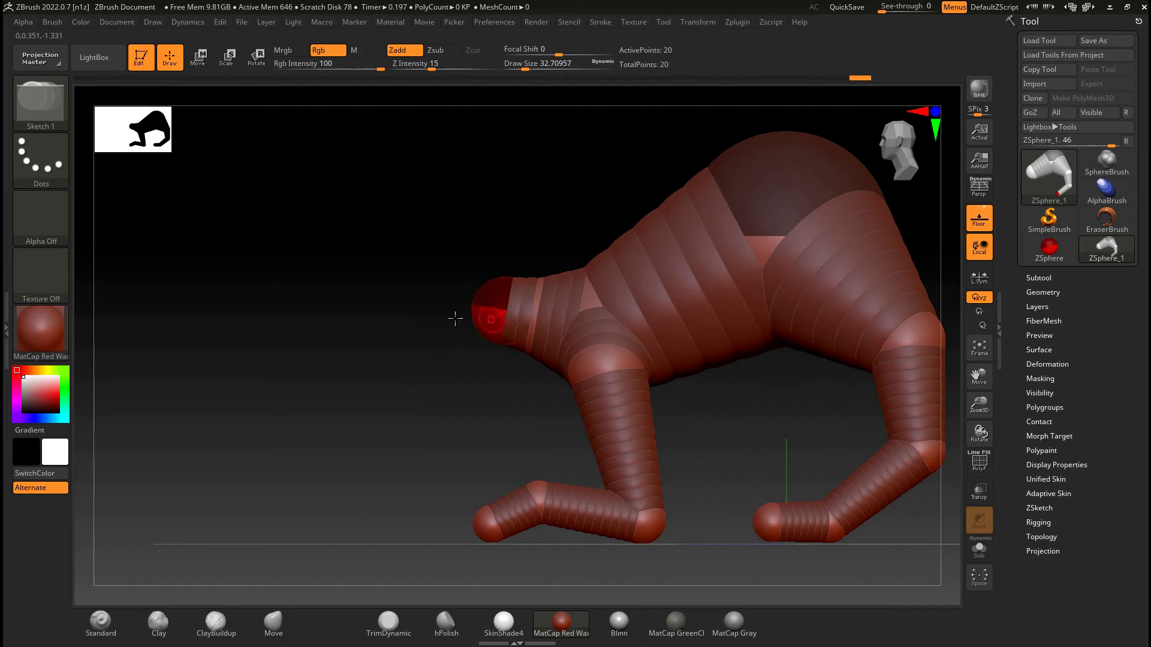
pyautogui.click(228, 59)
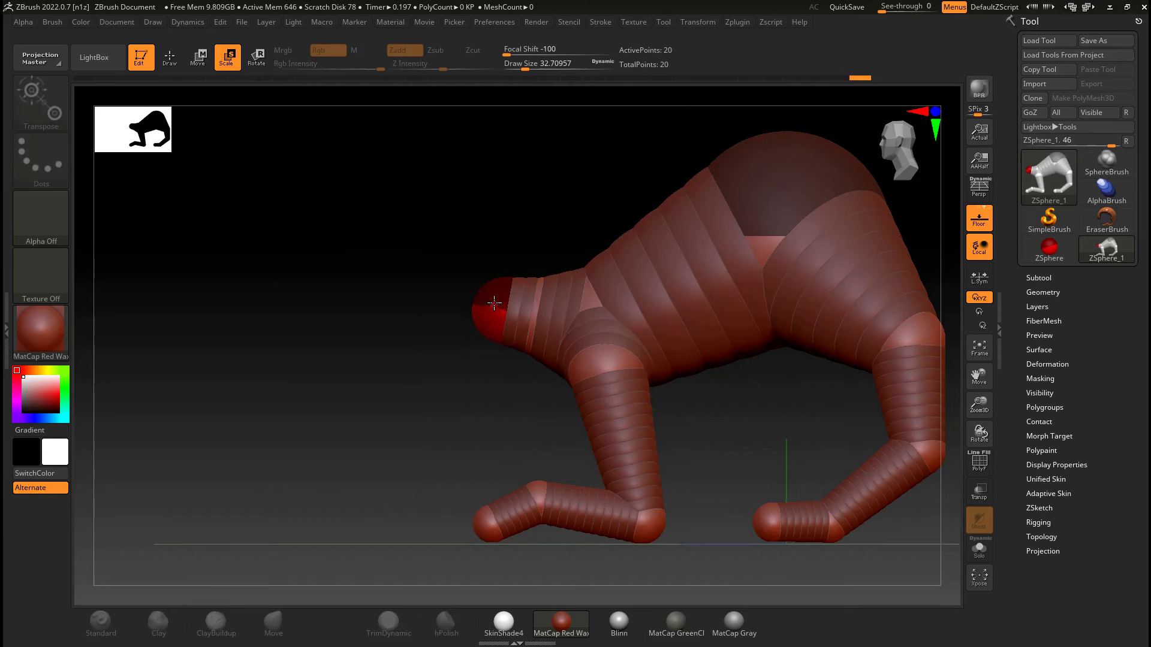
pyautogui.moveTo(508, 307)
pyautogui.mouseDown()
pyautogui.moveTo(522, 411)
pyautogui.moveTo(531, 344)
pyautogui.moveTo(470, 325)
pyautogui.moveTo(505, 318)
pyautogui.mouseUp()
pyautogui.press('w')
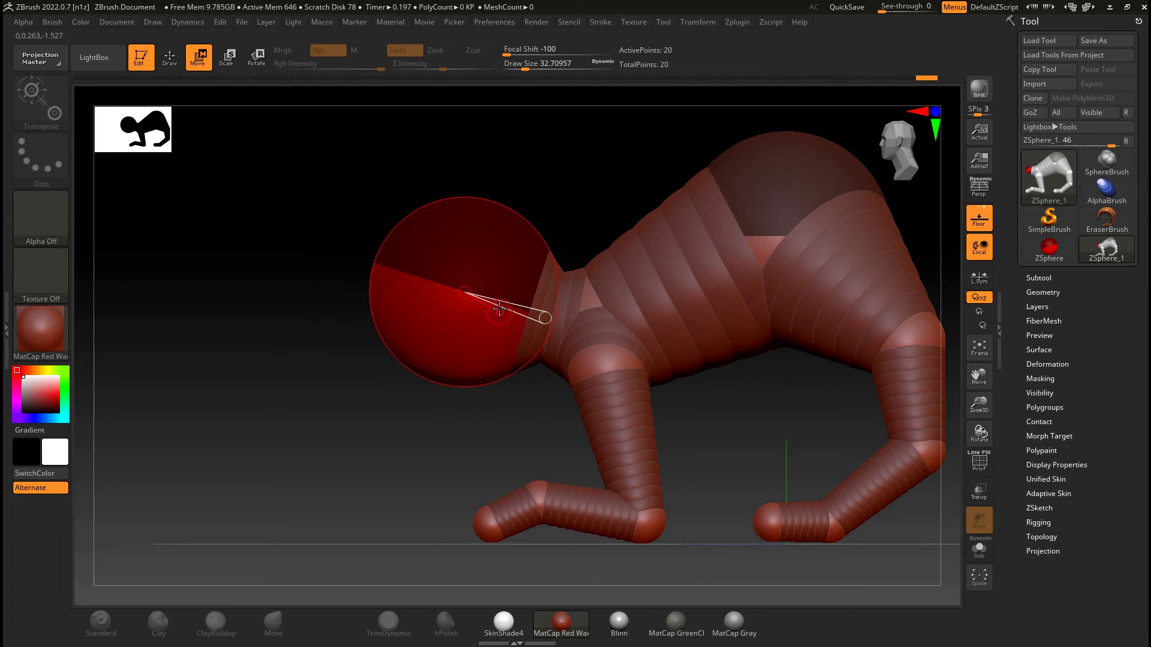
pyautogui.press('e')
pyautogui.moveTo(478, 276)
pyautogui.mouseDown()
pyautogui.moveTo(473, 239)
pyautogui.moveTo(479, 291)
pyautogui.mouseUp()
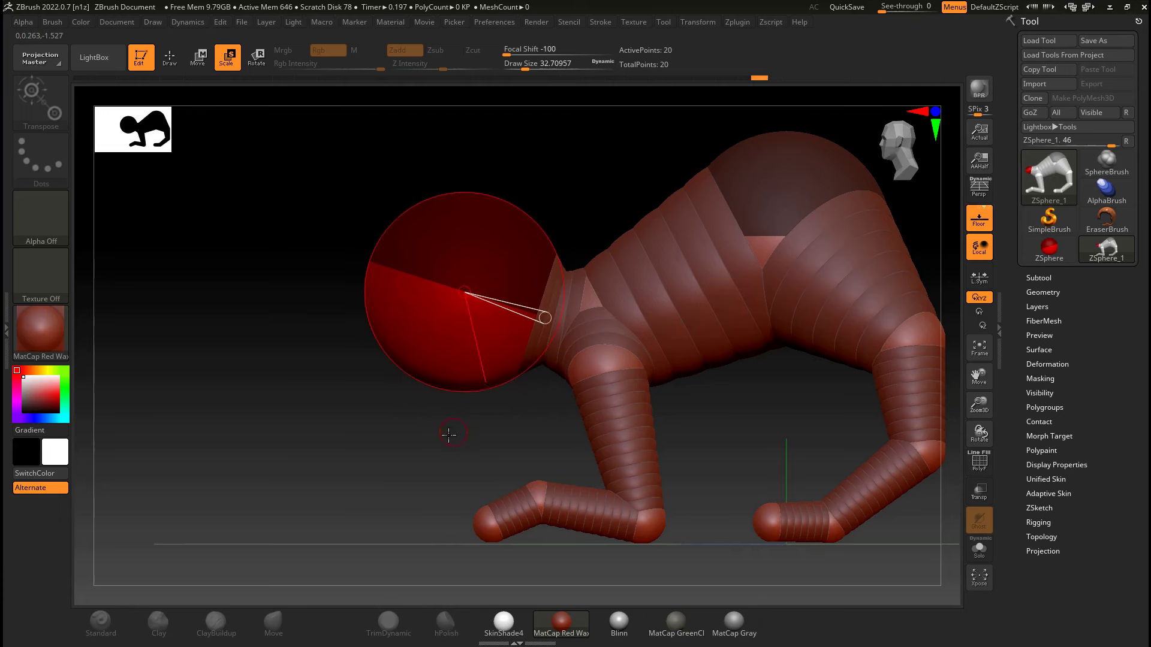
# - Add a mirrored pair of ZSpheres to the upper sides of the head in front view as the ear bases
pyautogui.moveTo(443, 444); pyautogui.dragTo(537, 435)
pyautogui.keyDown('shift'); pyautogui.moveTo(724, 289); pyautogui.dragTo(764, 337); pyautogui.keyUp('shift')
pyautogui.keyDown('alt'); pyautogui.moveTo(747, 324); pyautogui.dragTo(756, 354); pyautogui.keyUp('alt')
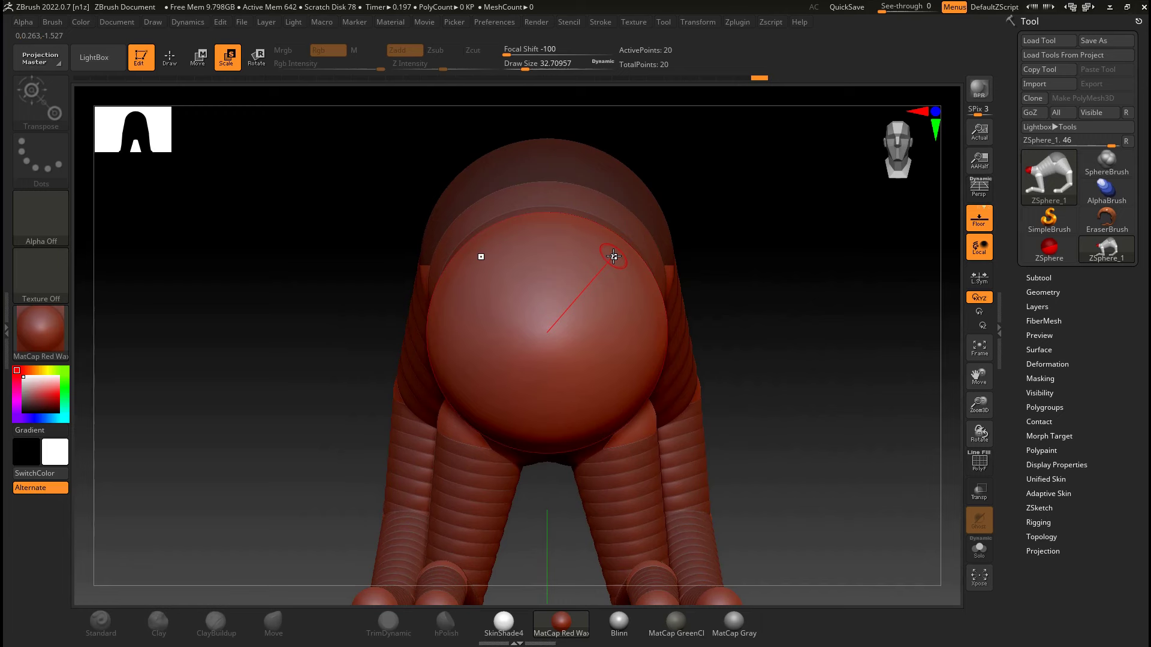
pyautogui.press('q')
pyautogui.moveTo(616, 251); pyautogui.dragTo(631, 289)
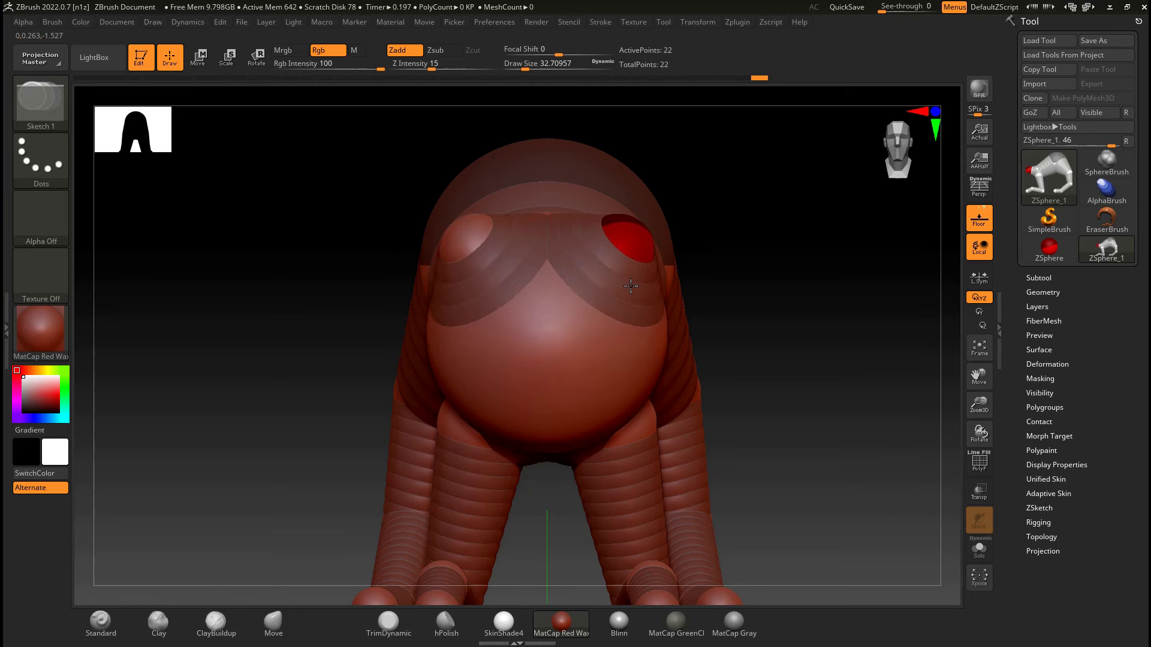
pyautogui.keyDown('ctrl'); pyautogui.moveTo(757, 300); pyautogui.dragTo(730, 257, button='right'); pyautogui.keyUp('ctrl')
pyautogui.moveTo(710, 282); pyautogui.dragTo(647, 288)
pyautogui.moveTo(638, 241); pyautogui.dragTo(730, 246)
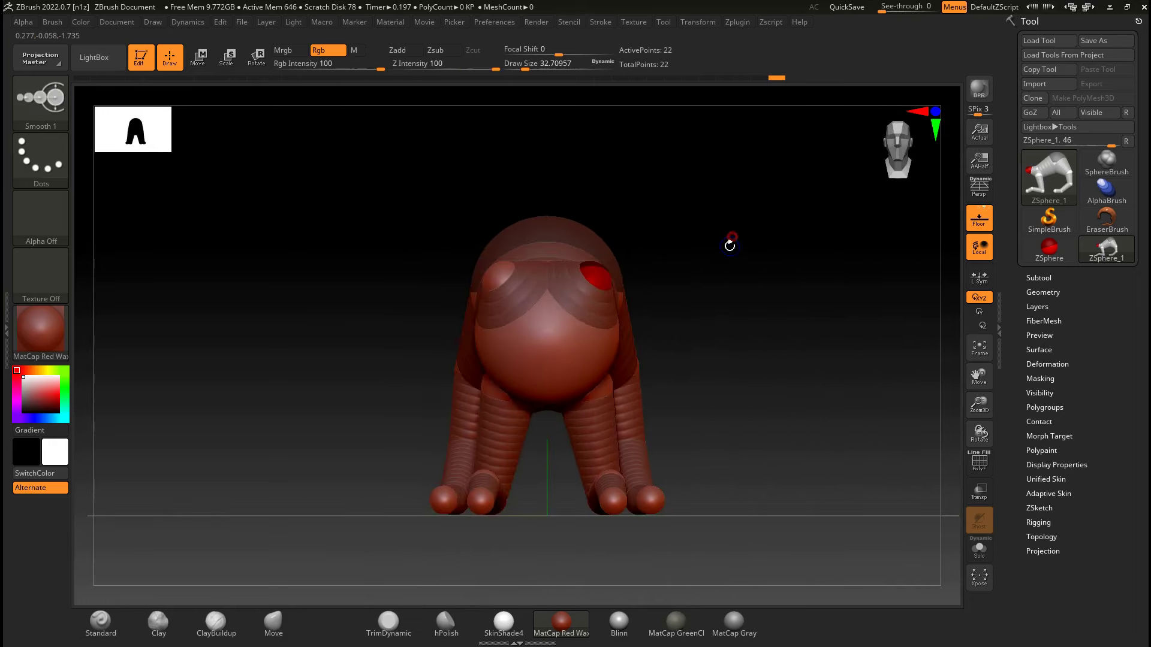
pyautogui.keyDown('ctrl'); pyautogui.moveTo(724, 251); pyautogui.dragTo(756, 309, button='right'); pyautogui.keyUp('ctrl')
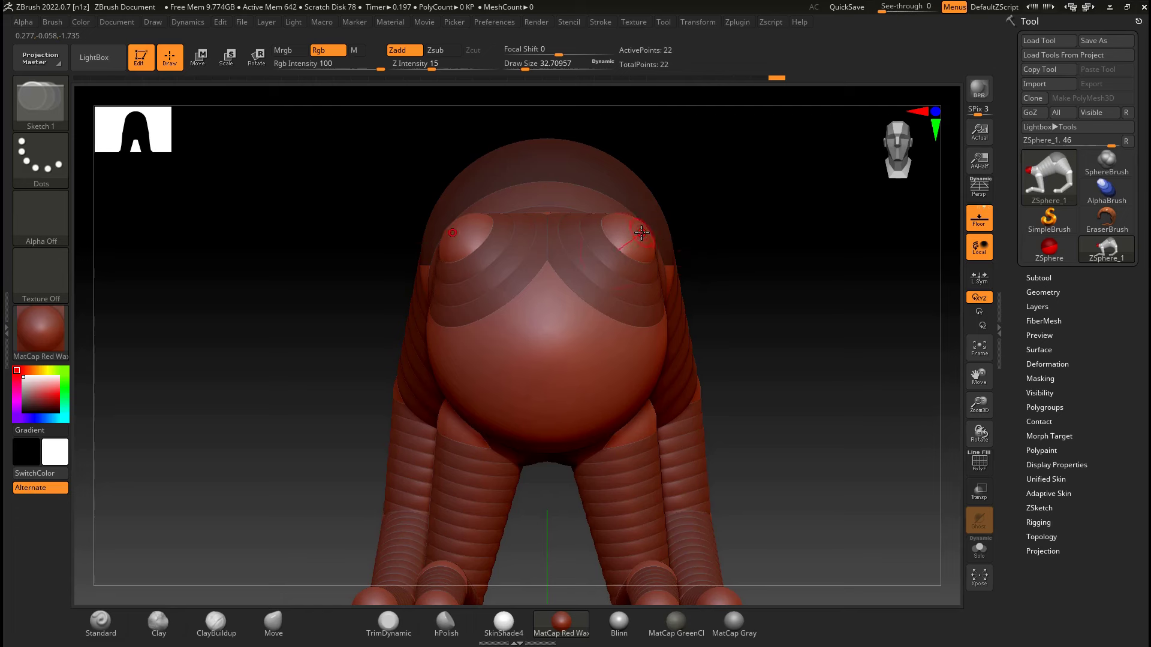
# - Add a smaller mirrored pair of ZSpheres to the ear bases and move it up to form upright pointed ears
pyautogui.moveTo(643, 234); pyautogui.dragTo(655, 199)
pyautogui.press('w')
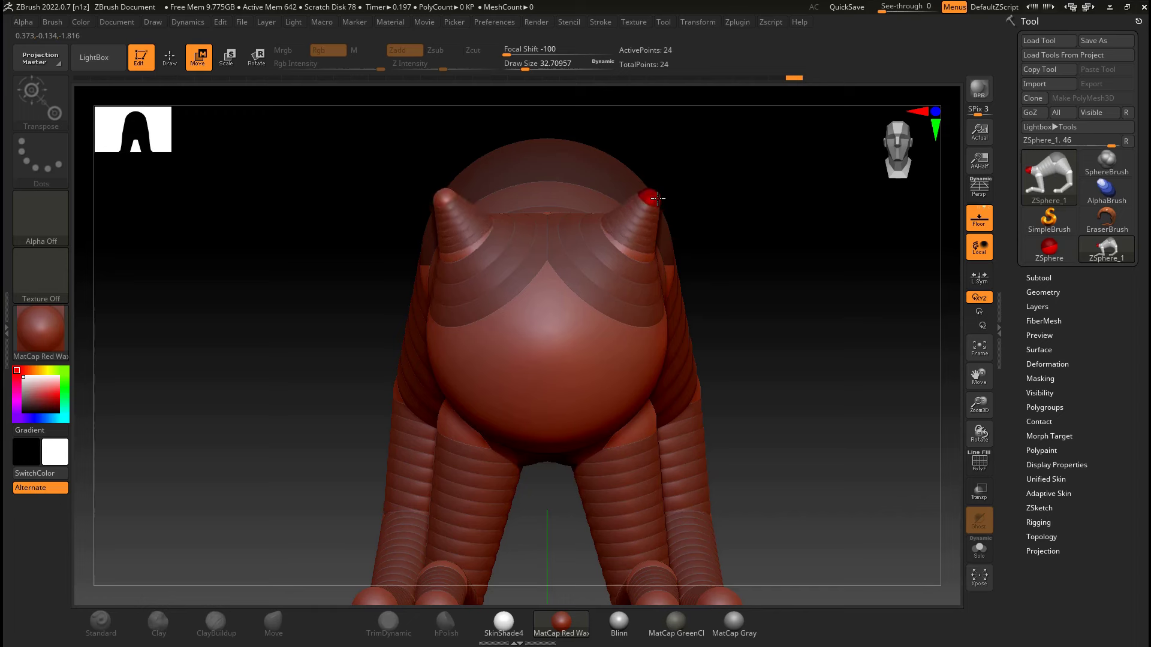
pyautogui.moveTo(706, 249); pyautogui.dragTo(603, 255)
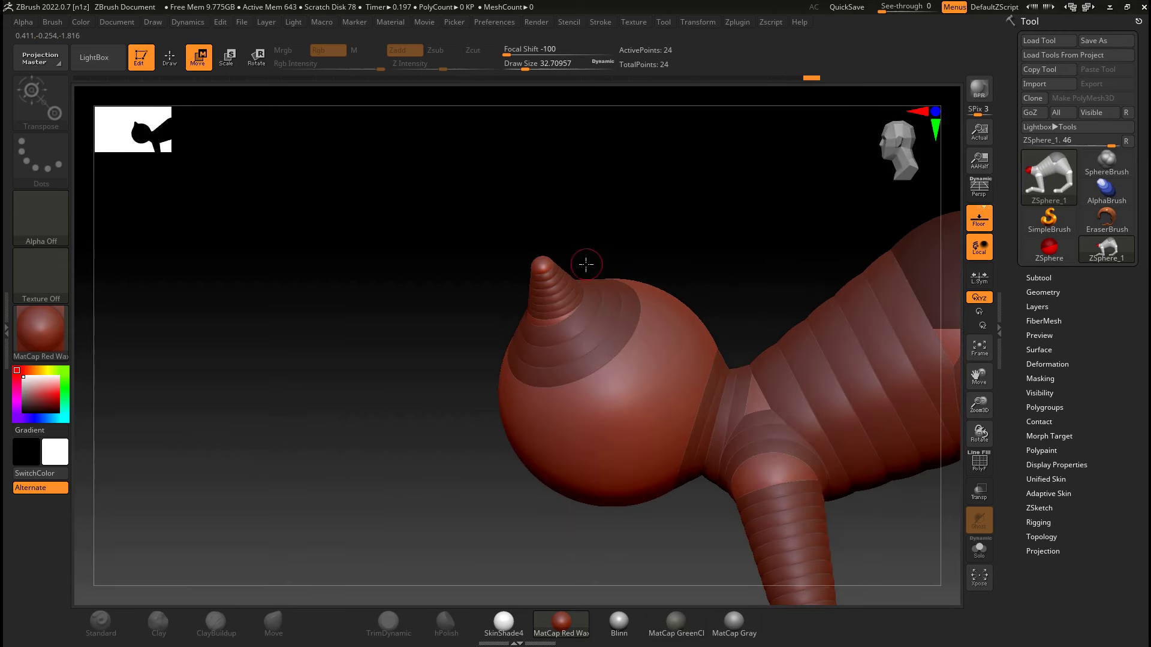
pyautogui.moveTo(544, 322); pyautogui.dragTo(566, 318)
pyautogui.moveTo(541, 267); pyautogui.dragTo(552, 253)
# - Reposition the rear joints of the front paws and the knee and ankle joints of the hind legs in side view
pyautogui.keyDown('alt'); pyautogui.moveTo(721, 268); pyautogui.dragTo(585, 126); pyautogui.keyUp('alt')
pyautogui.keyDown('alt'); pyautogui.moveTo(741, 393); pyautogui.dragTo(742, 386); pyautogui.keyUp('alt')
pyautogui.click(599, 306)
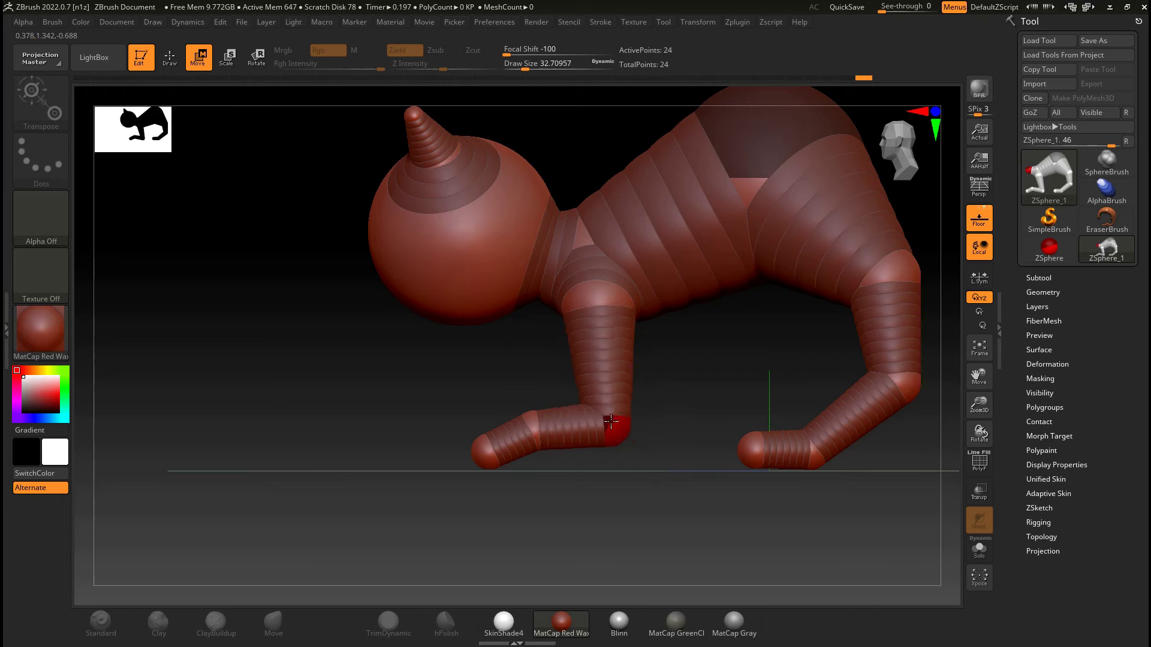
pyautogui.moveTo(644, 450)
pyautogui.keyDown('ctrl'); pyautogui.mouseDown()
pyautogui.moveTo(587, 452)
pyautogui.moveTo(507, 418)
pyautogui.moveTo(617, 434)
pyautogui.moveTo(638, 452)
pyautogui.moveTo(493, 403)
pyautogui.moveTo(649, 454)
pyautogui.mouseUp(); pyautogui.keyUp('ctrl')
pyautogui.keyDown('alt'); pyautogui.moveTo(691, 498); pyautogui.dragTo(545, 520); pyautogui.keyUp('alt')
pyautogui.moveTo(753, 293)
pyautogui.keyDown('ctrl'); pyautogui.mouseDown()
pyautogui.moveTo(782, 262)
pyautogui.moveTo(742, 289)
pyautogui.mouseUp(); pyautogui.keyUp('ctrl')
pyautogui.keyDown('ctrl'); pyautogui.moveTo(776, 401); pyautogui.dragTo(748, 402); pyautogui.keyUp('ctrl')
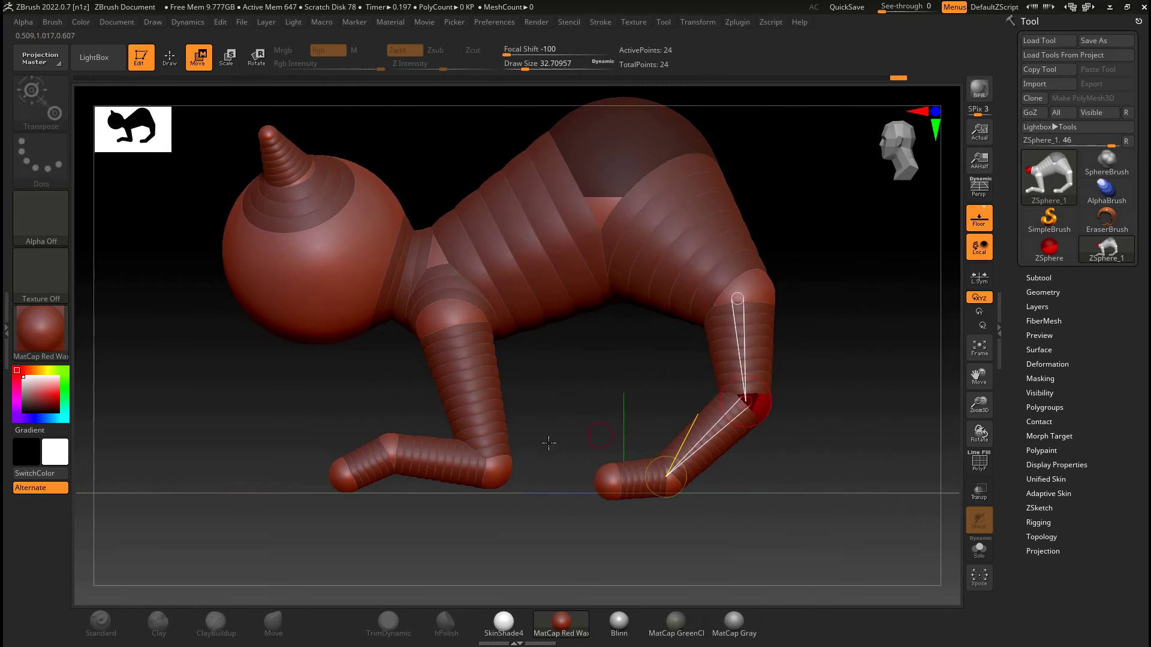
# - Add a centred ZSphere to the lower front of the head as the muzzle and adjust its size and position in side view
pyautogui.moveTo(520, 523); pyautogui.dragTo(696, 391)
pyautogui.moveTo(800, 295)
pyautogui.mouseDown()
pyautogui.moveTo(400, 280)
pyautogui.moveTo(336, 358)
pyautogui.moveTo(803, 279)
pyautogui.mouseUp()
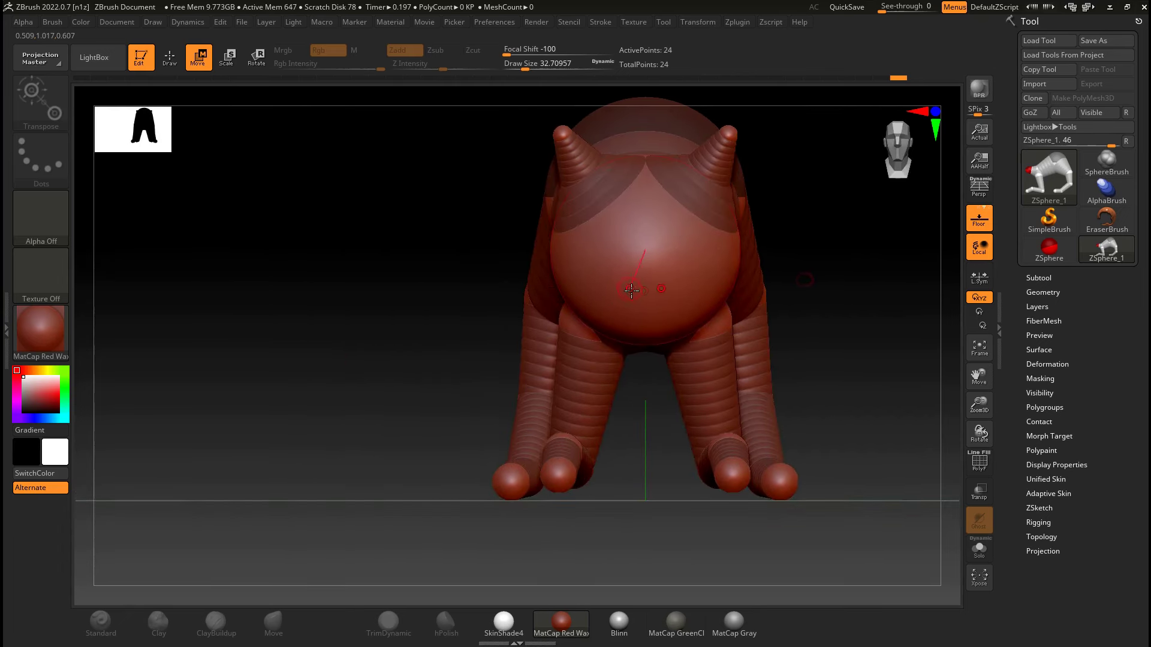
pyautogui.press('q')
pyautogui.moveTo(649, 296)
pyautogui.mouseDown()
pyautogui.moveTo(669, 354)
pyautogui.moveTo(656, 327)
pyautogui.mouseUp()
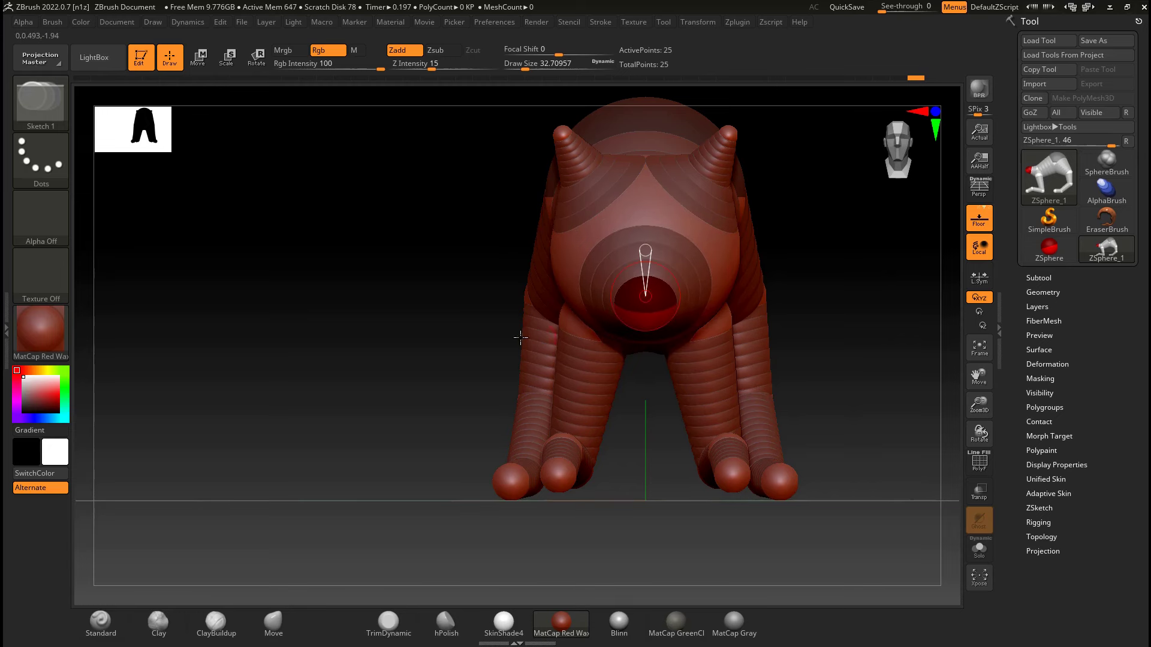
pyautogui.moveTo(479, 348); pyautogui.dragTo(488, 314)
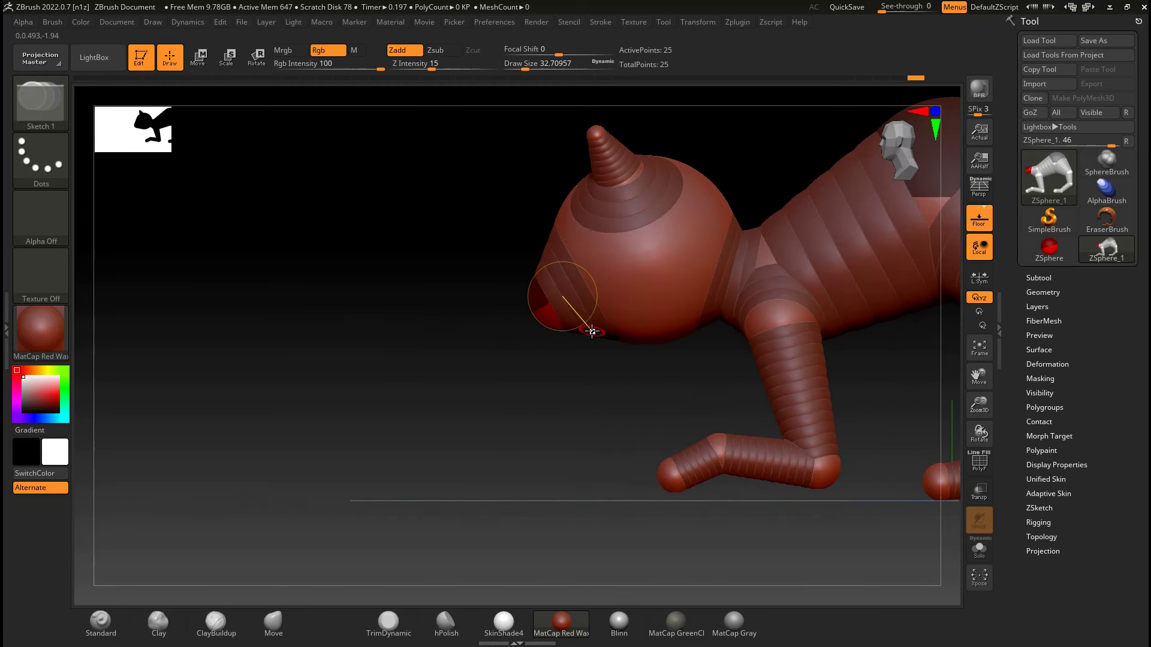
pyautogui.press('e')
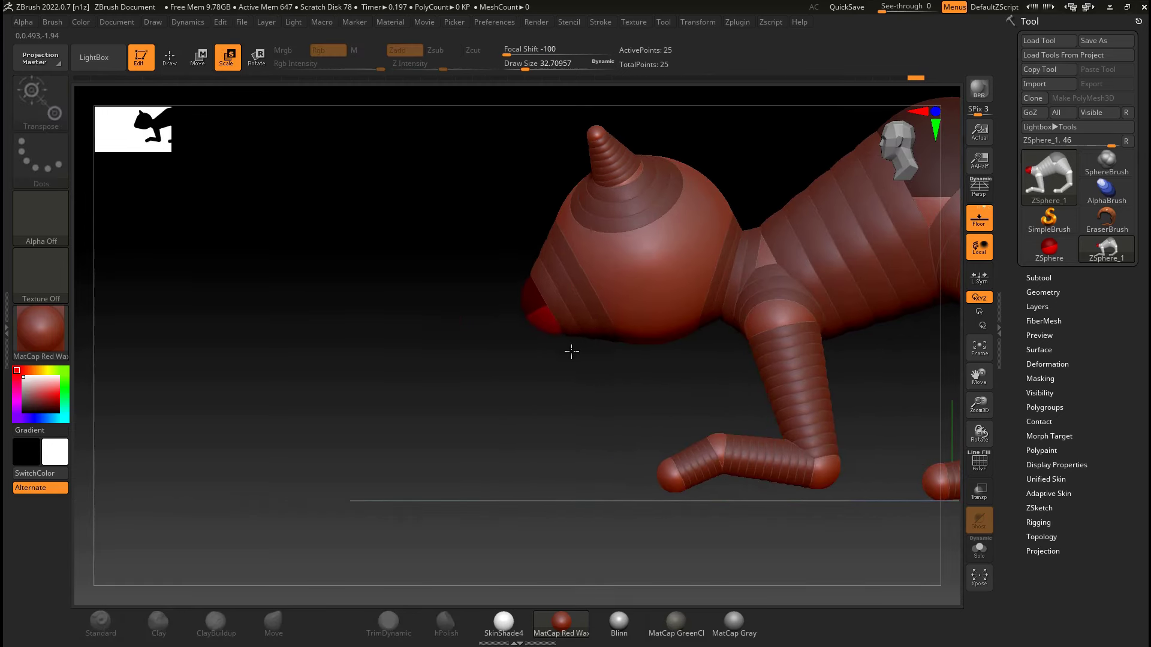
pyautogui.press('w')
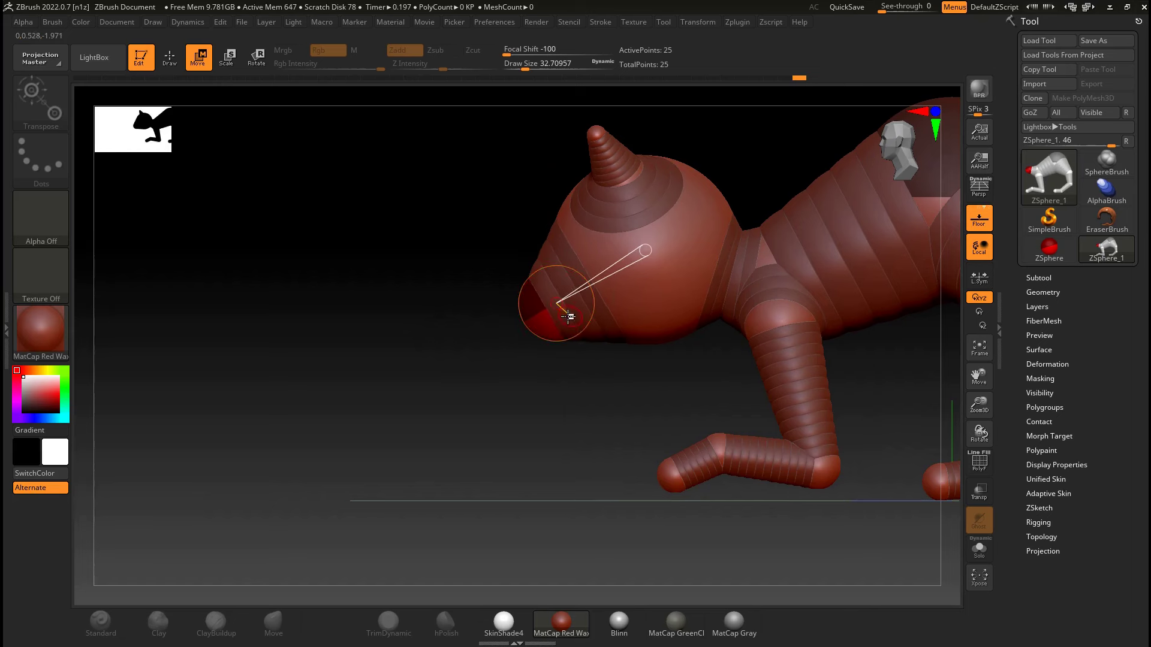
# - Fit the muzzle closer to the head and adjust the head's position over the neck in side view
pyautogui.moveTo(553, 314); pyautogui.dragTo(552, 307)
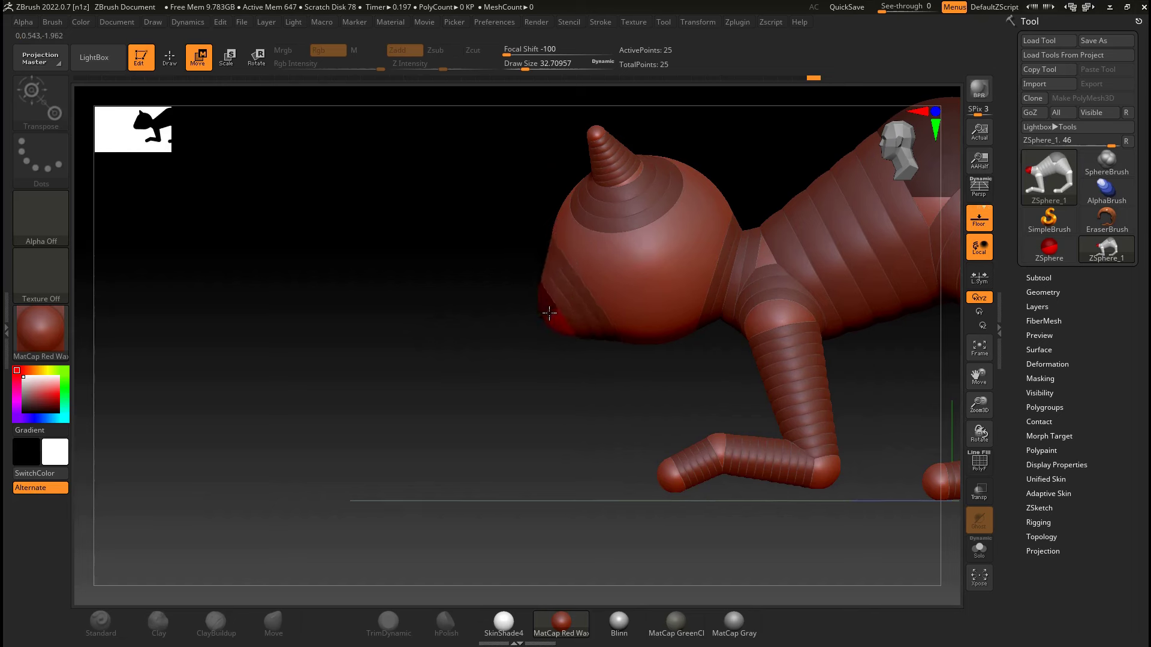
pyautogui.press('f')
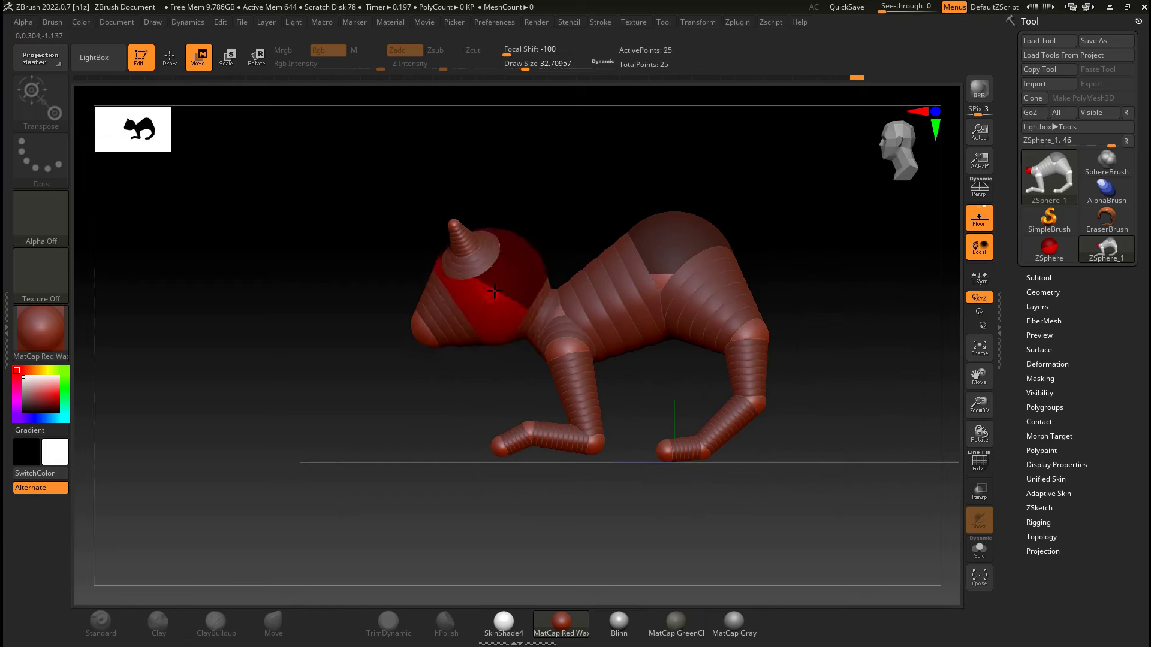
pyautogui.moveTo(490, 302); pyautogui.dragTo(489, 298)
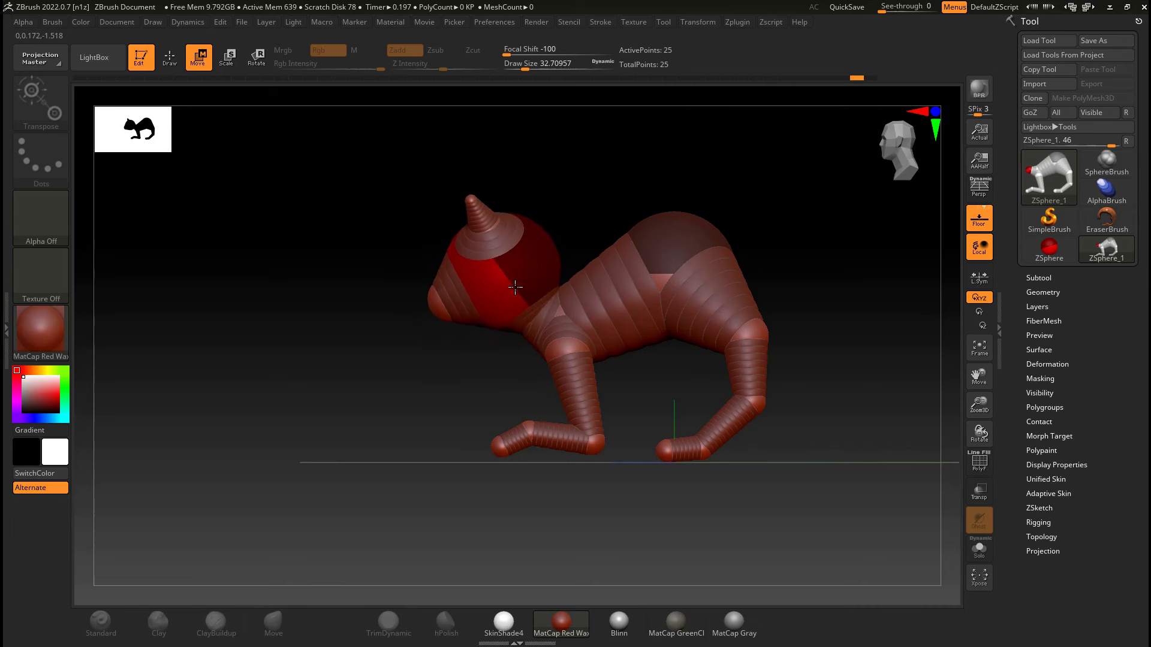
pyautogui.moveTo(515, 288); pyautogui.dragTo(501, 300)
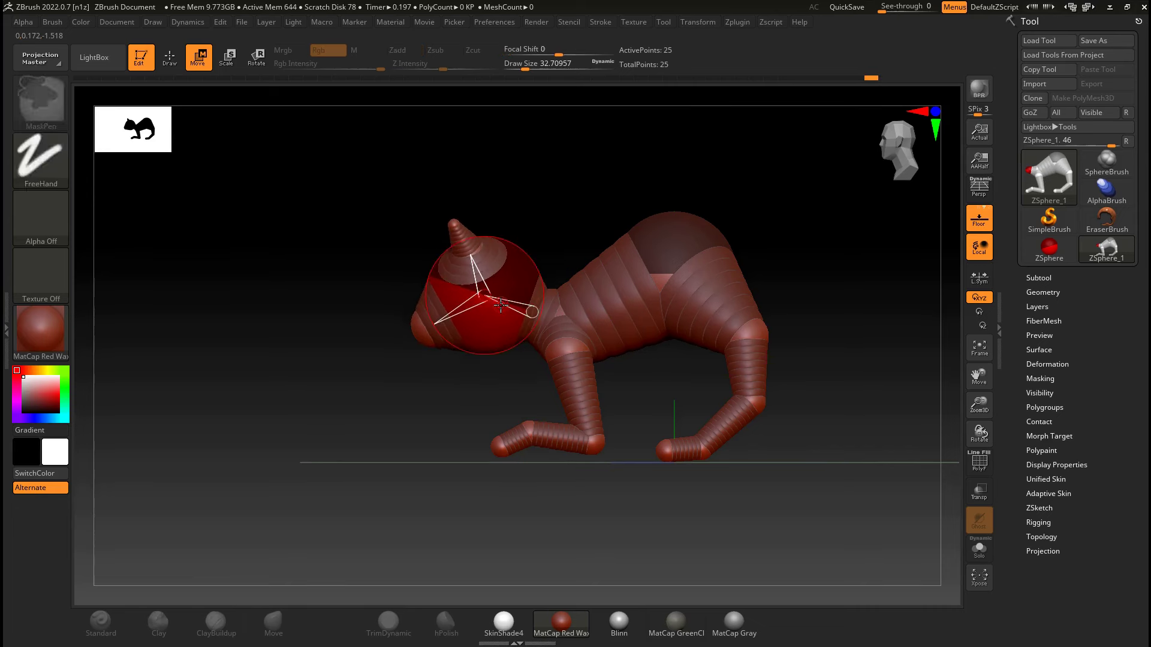
pyautogui.hotkey('ctrl', 'z')
pyautogui.hotkey('ctrl', 'z')
pyautogui.hotkey('ctrl', 'shift', 'z')
pyautogui.hotkey('ctrl', 'shift', 'z')
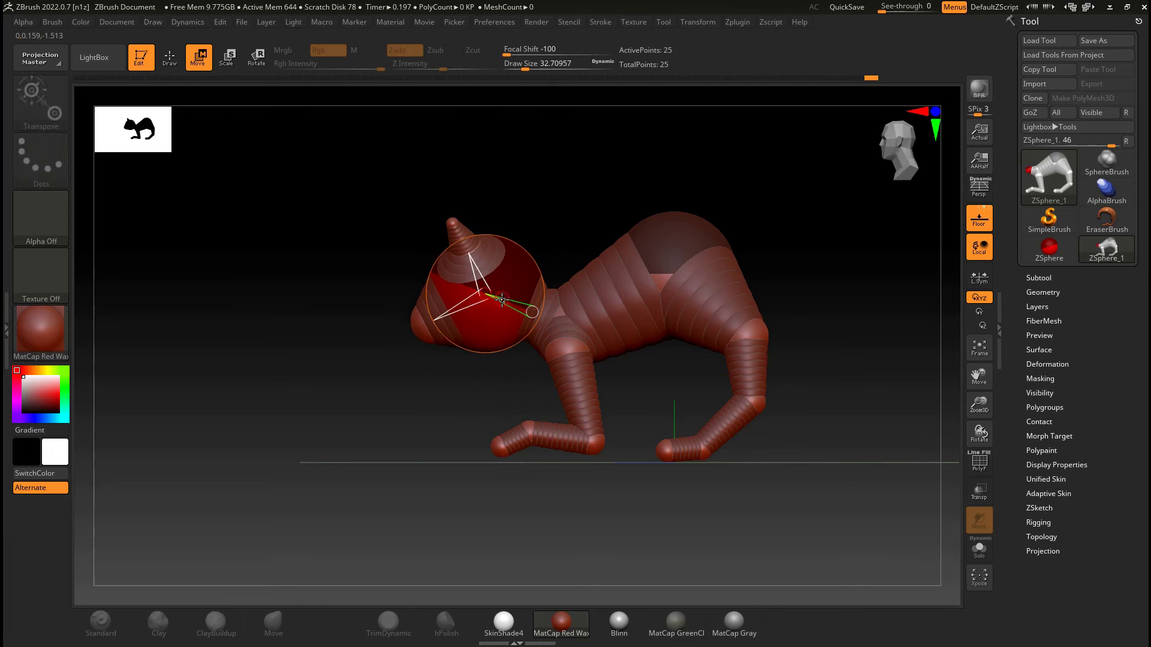
pyautogui.moveTo(502, 300); pyautogui.dragTo(510, 302)
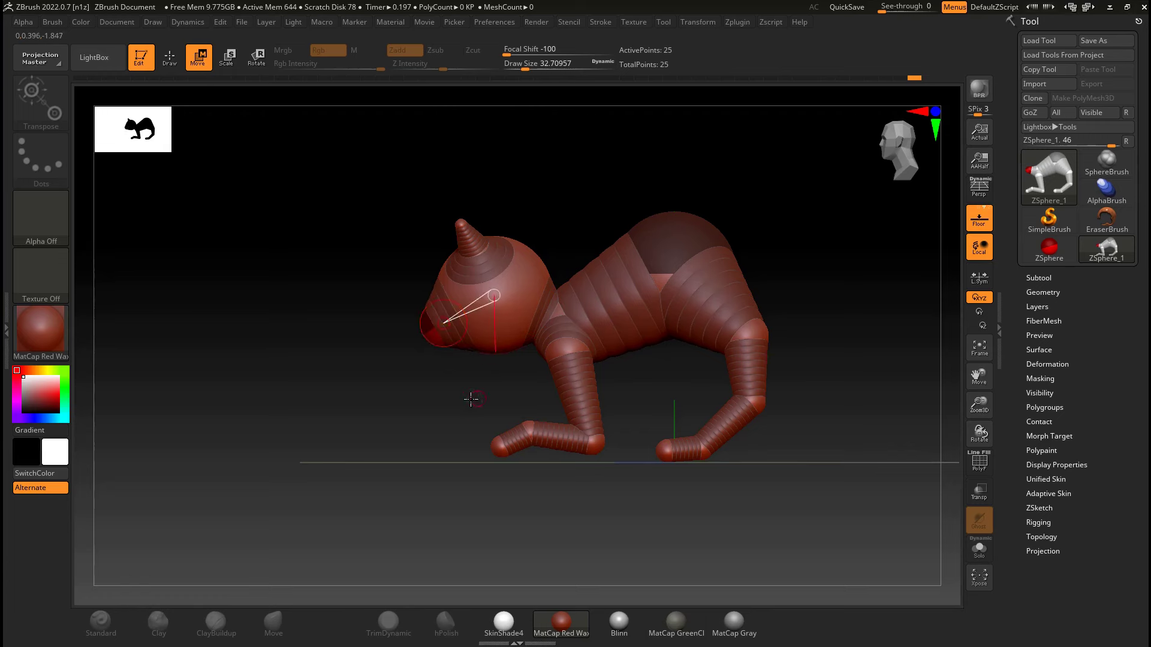
# - Preview the adaptive skin of the whole cat in side view and return to the ZSpheres
pyautogui.moveTo(472, 399); pyautogui.dragTo(766, 311)
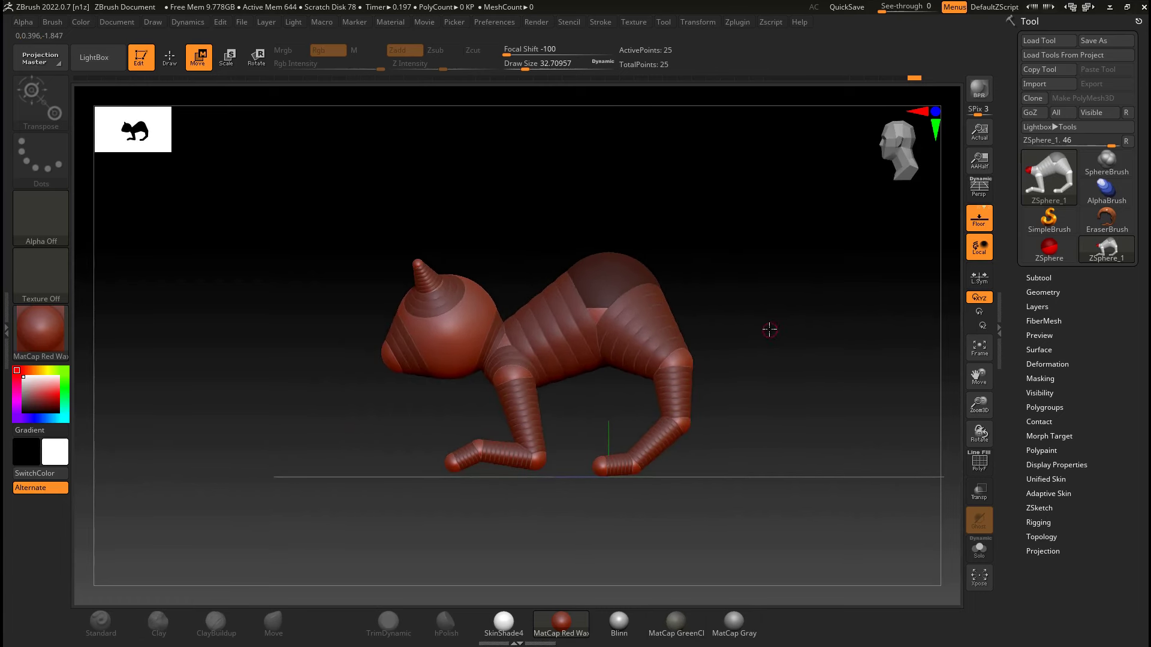
pyautogui.press('a')
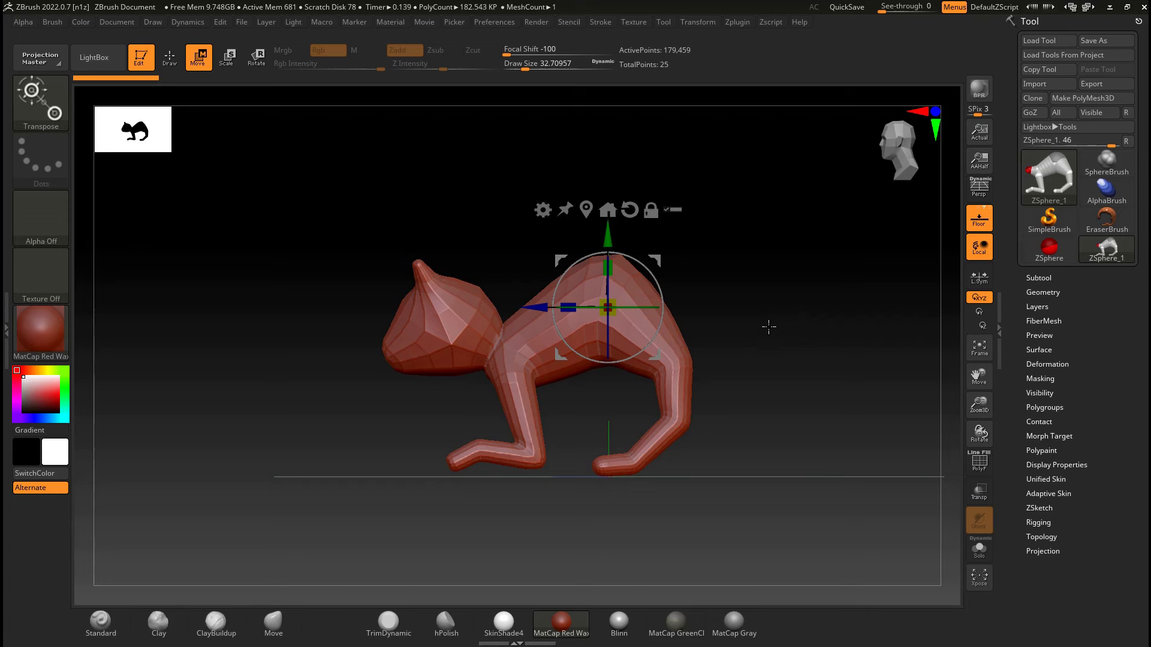
pyautogui.press('a')
pyautogui.press('a')
pyautogui.press('a')
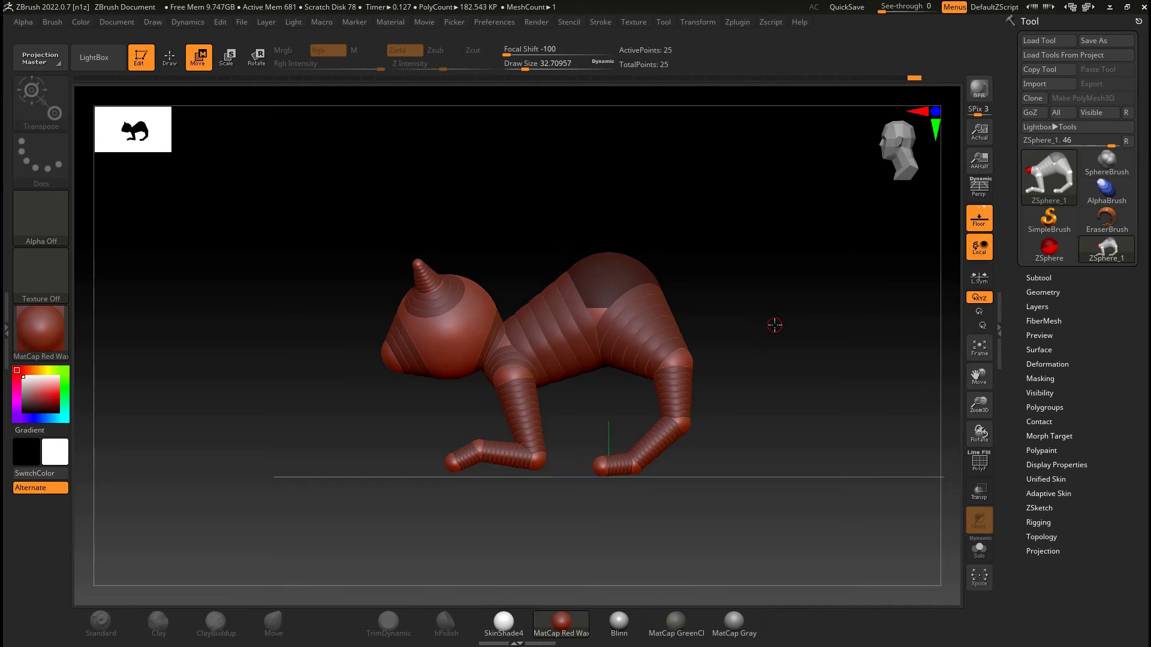
pyautogui.press('a')
pyautogui.press('a')
# - Try adding a small mirrored pair of ZSpheres to the front of the hind knees and preview the skin
pyautogui.keyDown('ctrl'); pyautogui.moveTo(732, 308); pyautogui.dragTo(787, 372, button='right'); pyautogui.keyUp('ctrl')
pyautogui.keyDown('alt'); pyautogui.moveTo(820, 347); pyautogui.dragTo(671, 233, button='right'); pyautogui.keyUp('alt')
pyautogui.keyDown('ctrl'); pyautogui.moveTo(691, 346); pyautogui.dragTo(609, 287, button='right'); pyautogui.keyUp('ctrl')
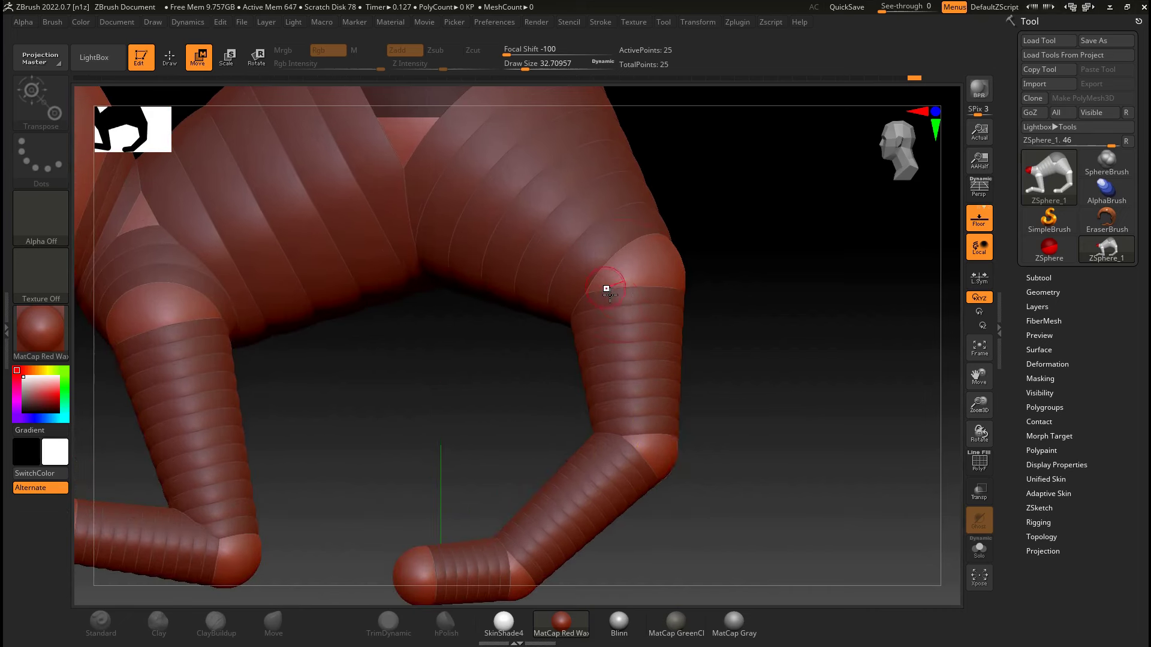
pyautogui.press('q')
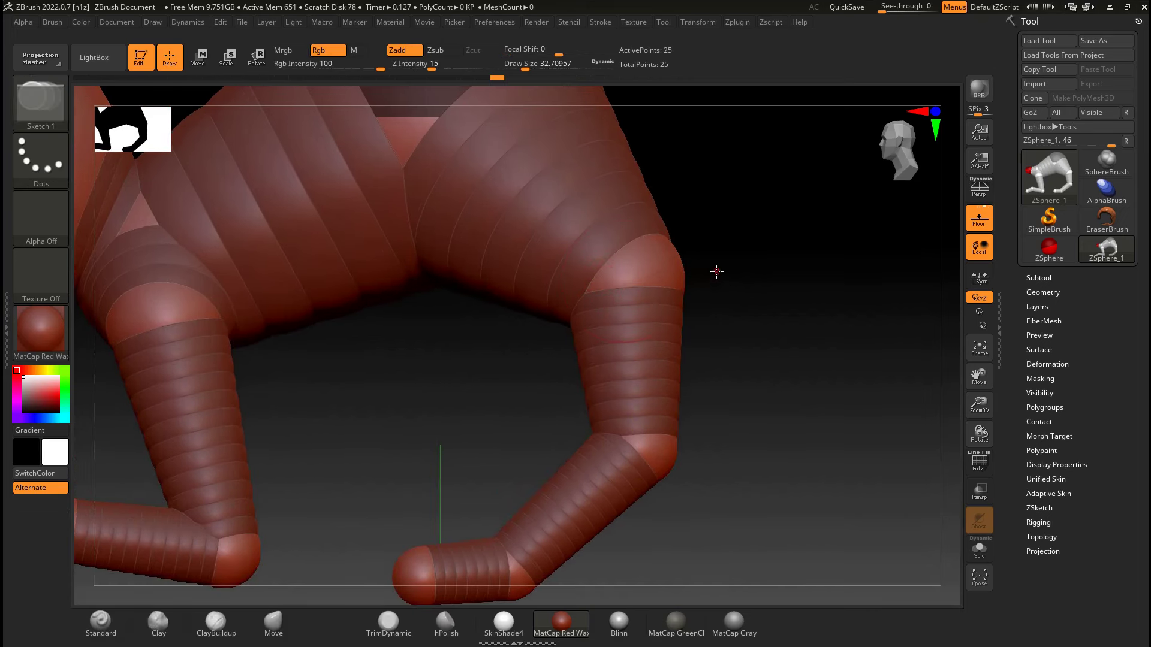
pyautogui.keyDown('ctrl'); pyautogui.moveTo(717, 272); pyautogui.dragTo(616, 284, button='right'); pyautogui.keyUp('ctrl')
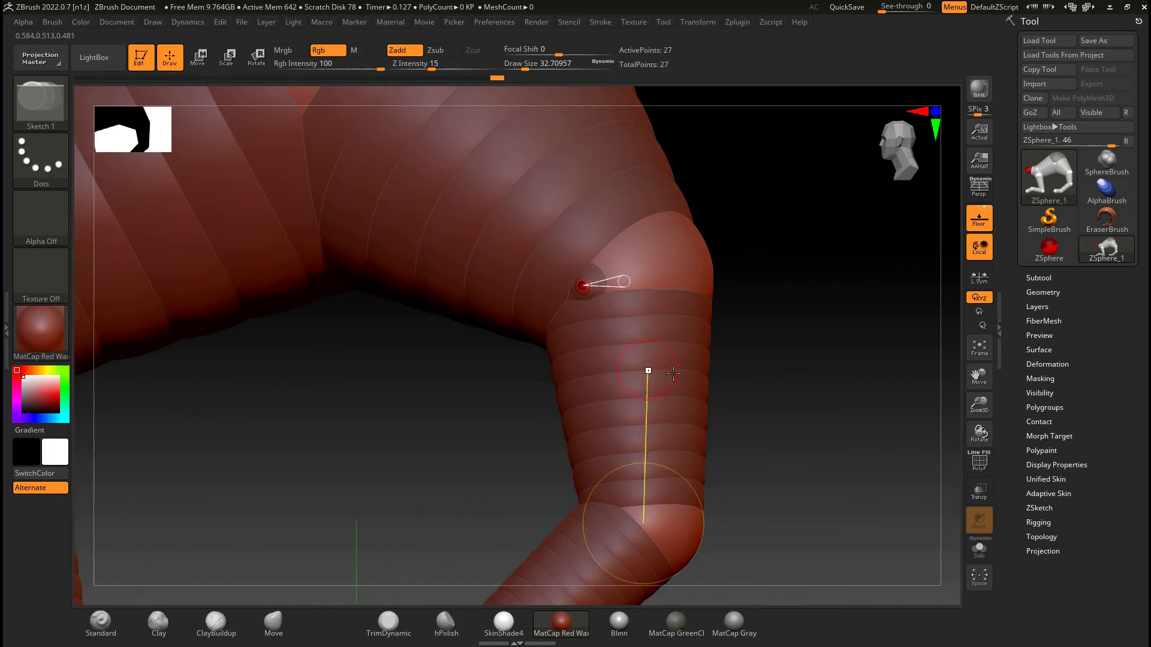
pyautogui.keyDown('ctrl'); pyautogui.moveTo(774, 361); pyautogui.dragTo(744, 301, button='right'); pyautogui.keyUp('ctrl')
pyautogui.press('a')
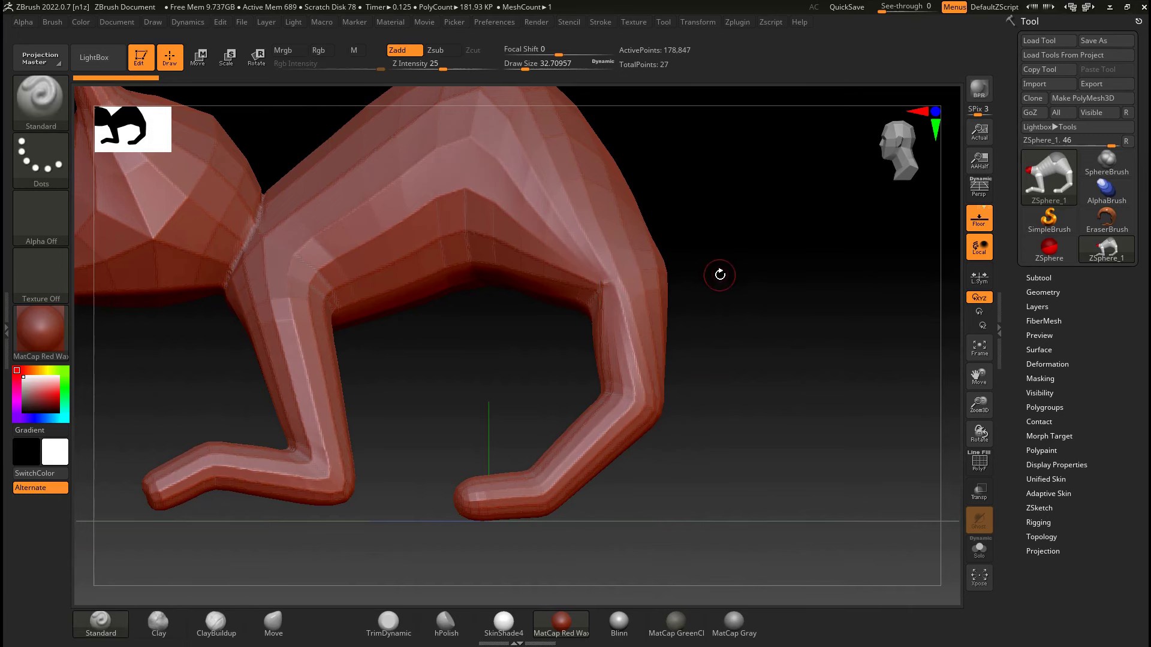
pyautogui.press('a')
pyautogui.hotkey('ctrl', 'z')
# - Check the adaptive skin preview from the side and from behind the cat, returning to the ZSpheres
pyautogui.keyDown('ctrl'); pyautogui.moveTo(735, 300); pyautogui.dragTo(789, 315, button='right'); pyautogui.keyUp('ctrl')
pyautogui.press('a')
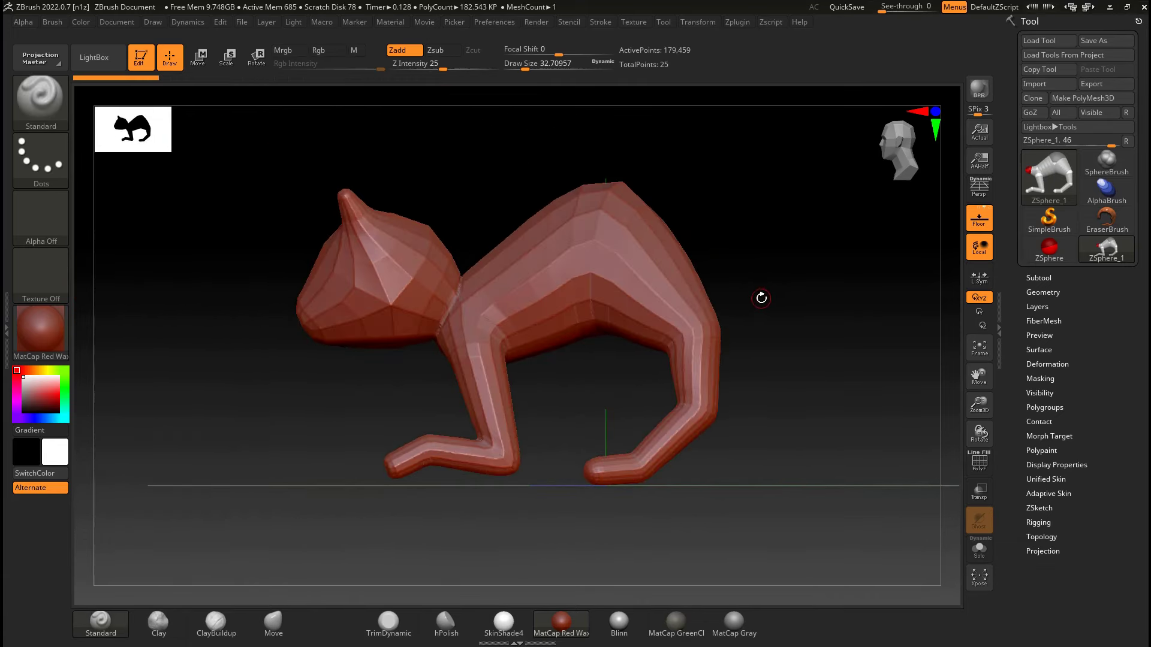
pyautogui.press('a')
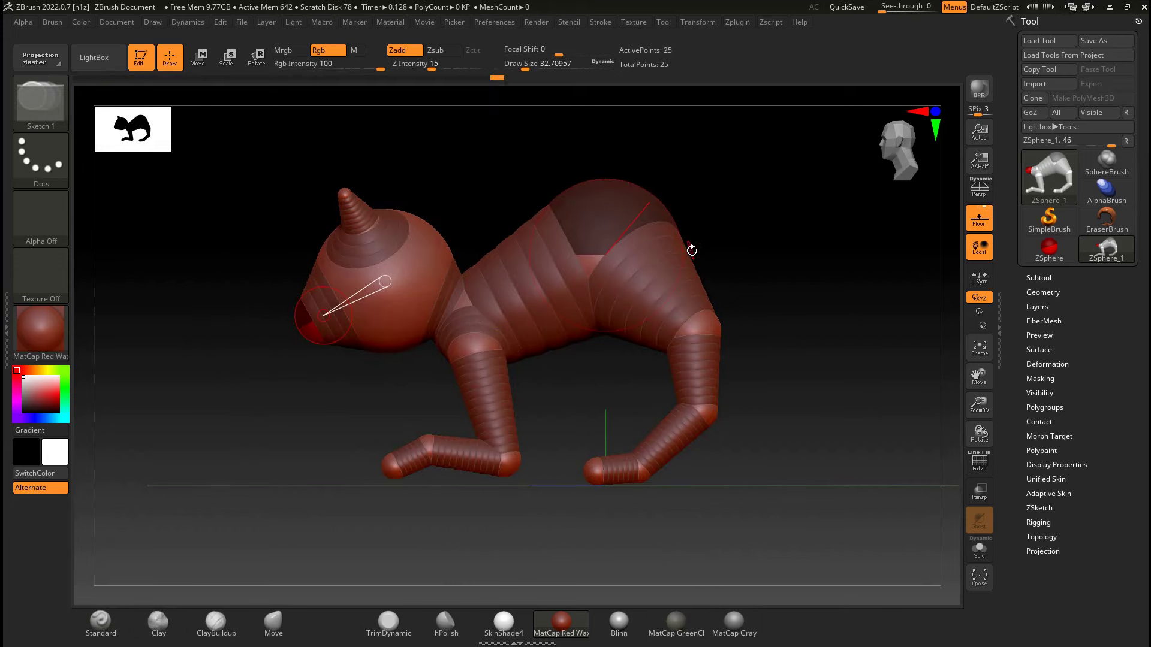
pyautogui.moveTo(734, 278)
pyautogui.mouseDown()
pyautogui.moveTo(766, 296)
pyautogui.moveTo(807, 295)
pyautogui.moveTo(786, 252)
pyautogui.moveTo(749, 257)
pyautogui.moveTo(786, 243)
pyautogui.moveTo(773, 304)
pyautogui.moveTo(745, 308)
pyautogui.moveTo(809, 263)
pyautogui.moveTo(779, 282)
pyautogui.moveTo(817, 288)
pyautogui.moveTo(740, 270)
pyautogui.mouseUp()
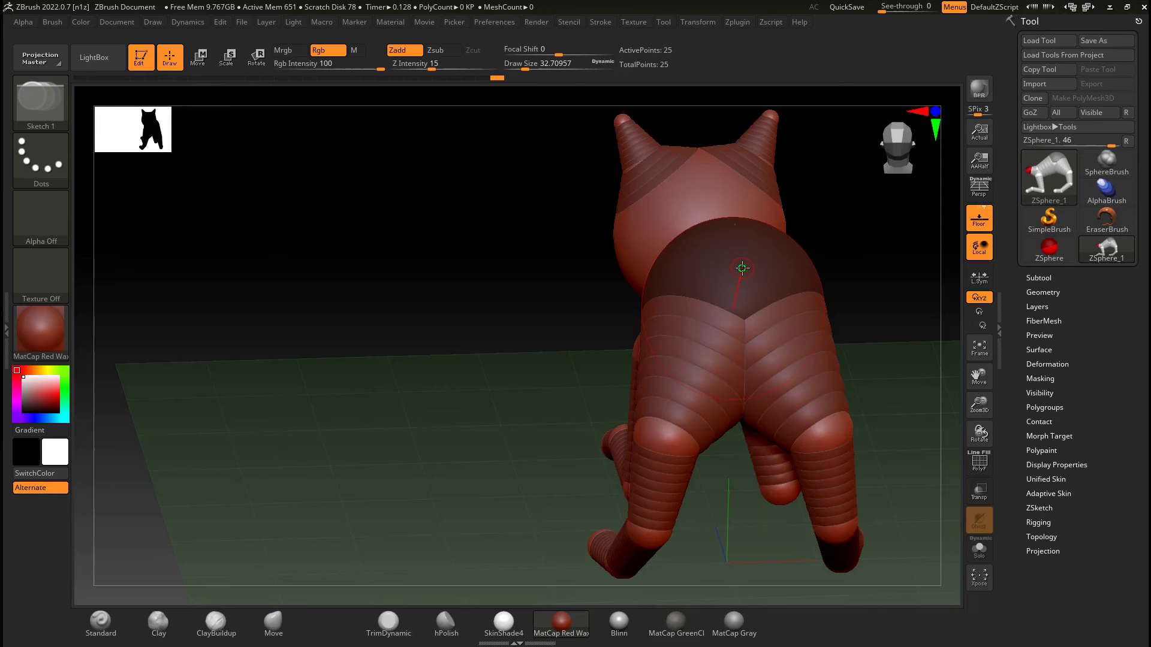
pyautogui.press('a')
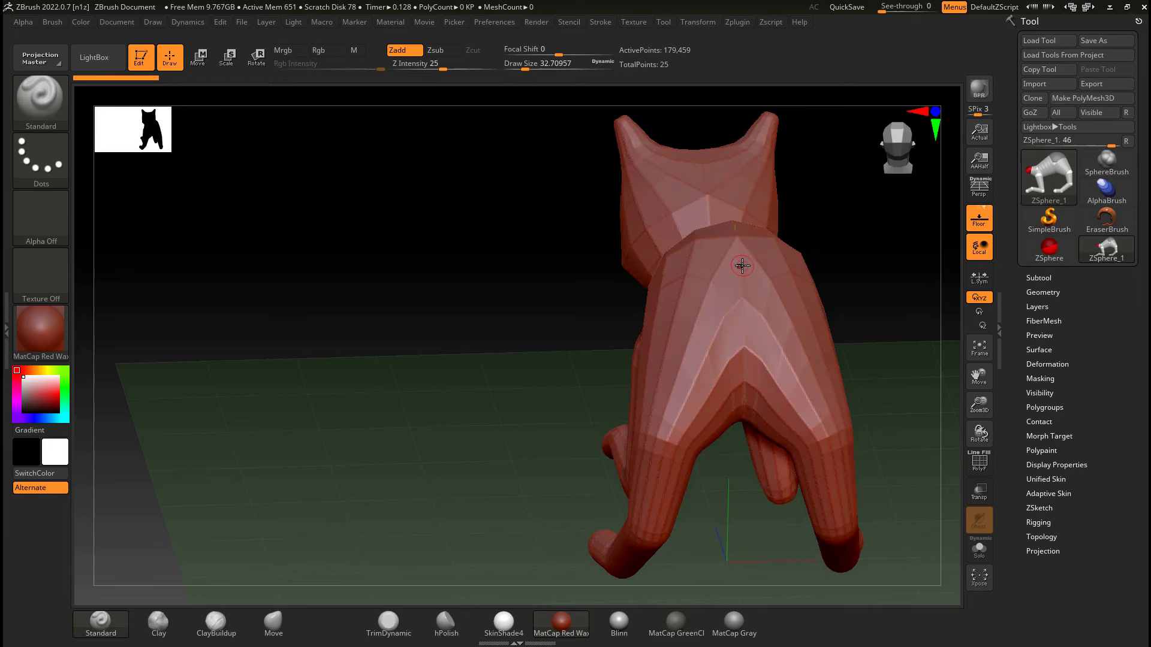
pyautogui.press('a')
# - Add a centred ZSphere to the upper rear of the rump as the tail base
pyautogui.moveTo(741, 273); pyautogui.dragTo(742, 277)
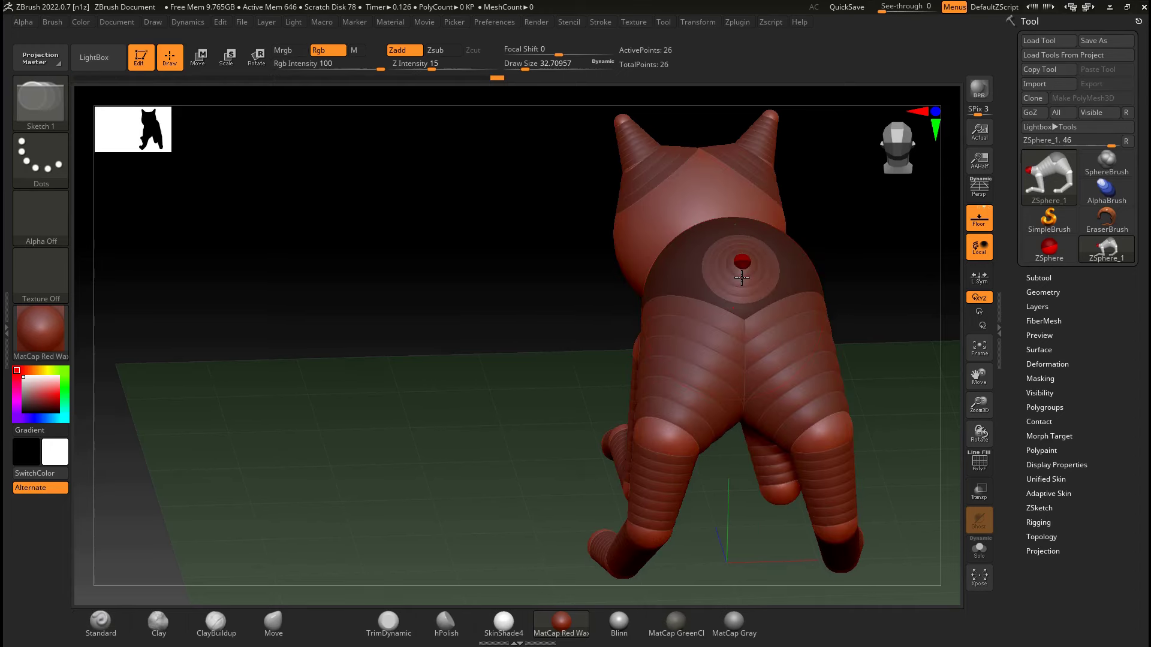
pyautogui.moveTo(835, 250); pyautogui.dragTo(790, 300)
pyautogui.press('w')
pyautogui.moveTo(712, 254)
pyautogui.mouseDown()
pyautogui.moveTo(722, 233)
pyautogui.moveTo(736, 241)
pyautogui.moveTo(746, 275)
pyautogui.moveTo(733, 273)
pyautogui.mouseUp()
pyautogui.hotkey('ctrl', 'z')
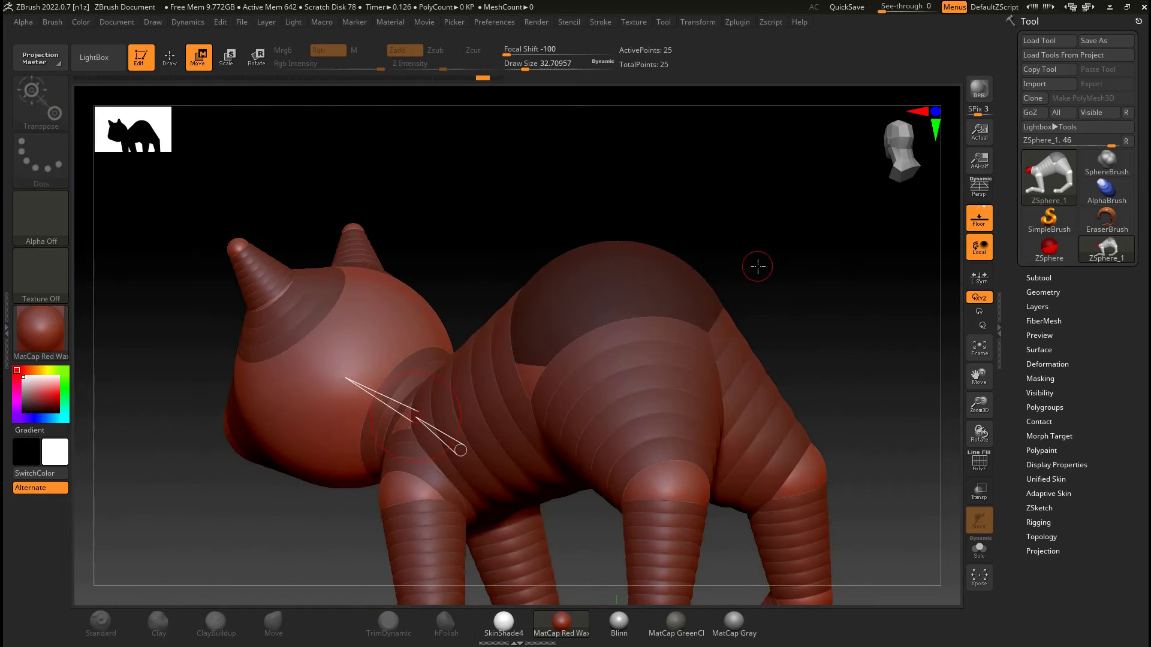
pyautogui.hotkey('ctrl', 'shift', 'z')
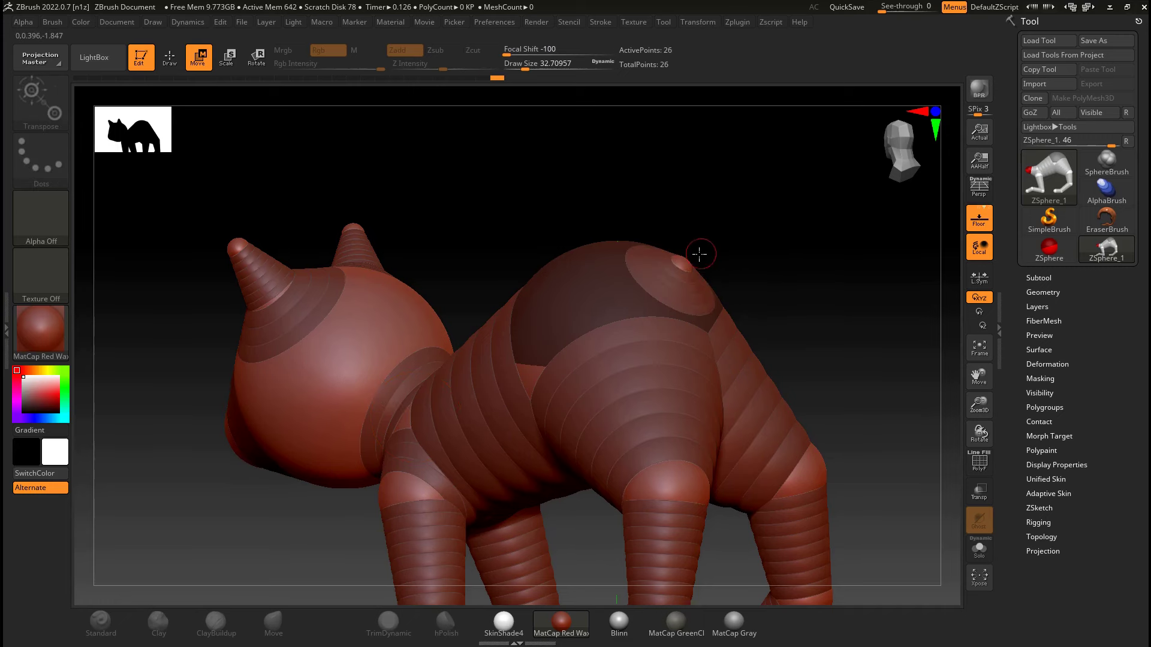
pyautogui.moveTo(690, 254); pyautogui.dragTo(769, 151)
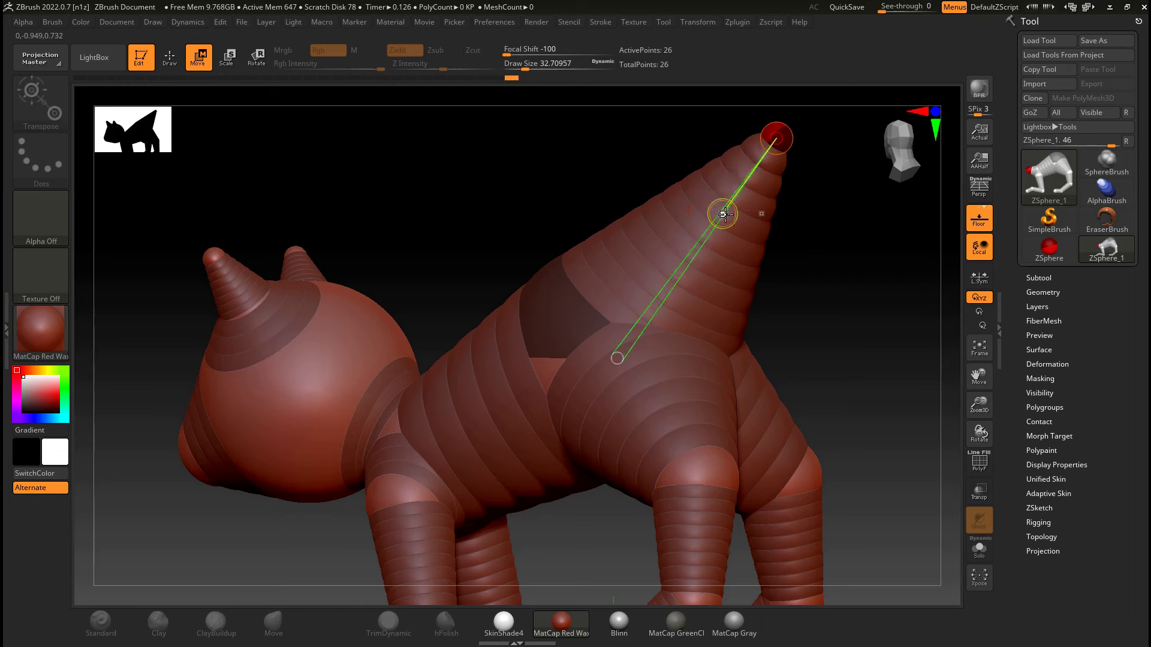
pyautogui.hotkey('ctrl', 'z')
# - Sink the tail-base ZSphere slightly into the rump and enlarge it to thicken the root of the tail
pyautogui.moveTo(755, 258); pyautogui.dragTo(713, 309)
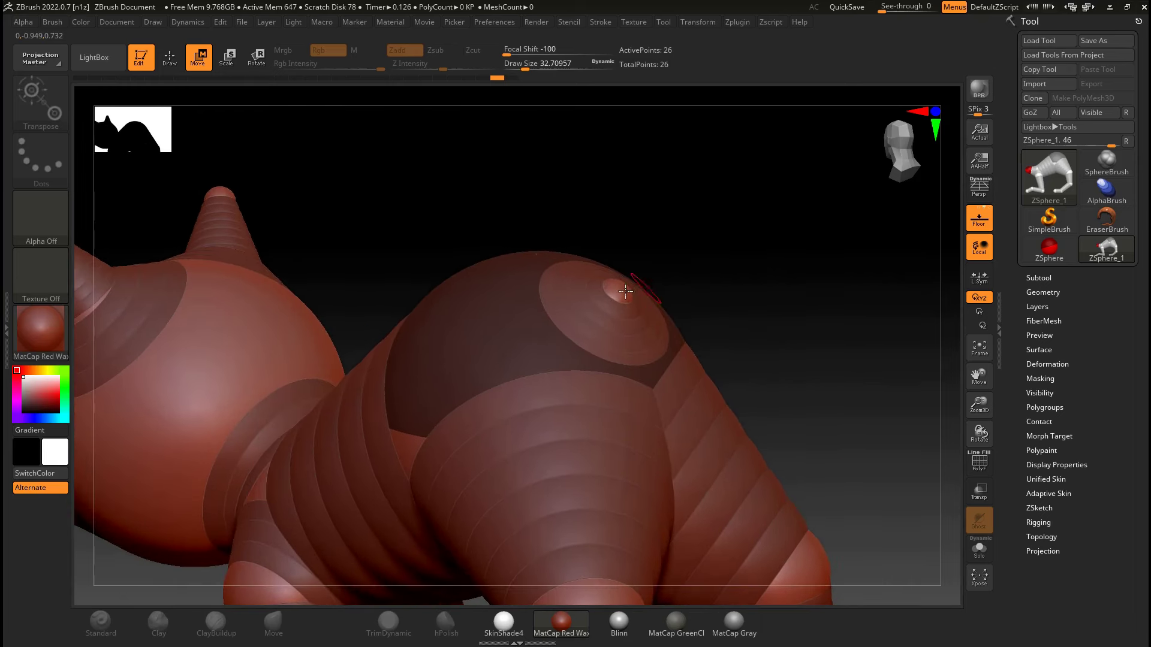
pyautogui.press('r')
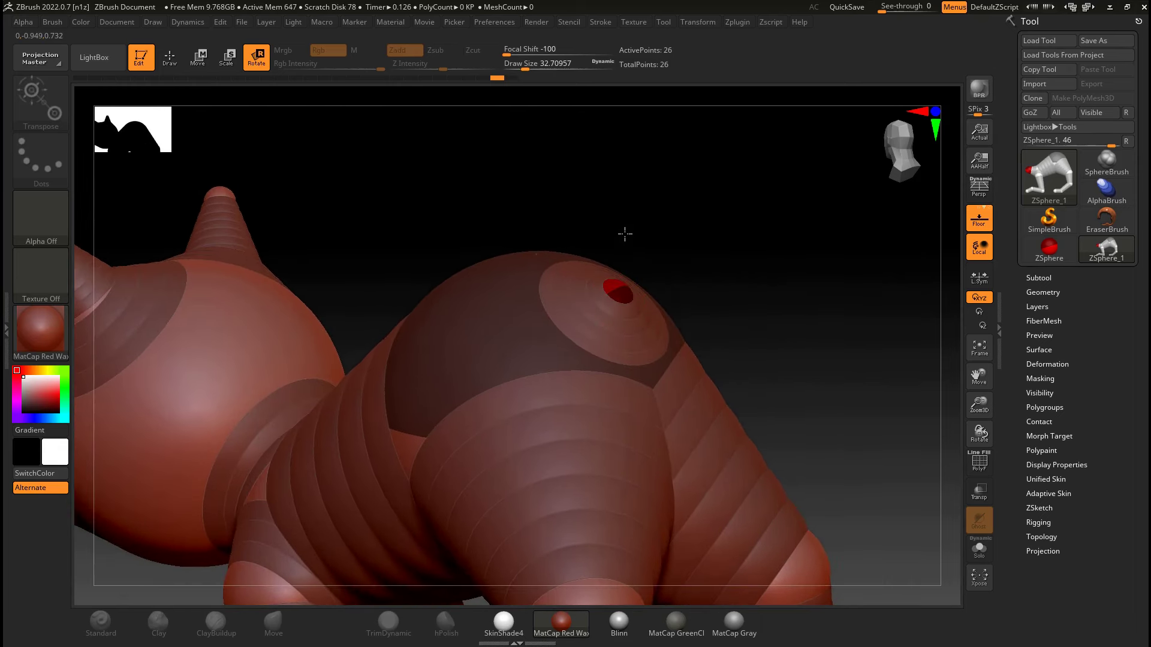
pyautogui.moveTo(567, 332); pyautogui.dragTo(568, 335)
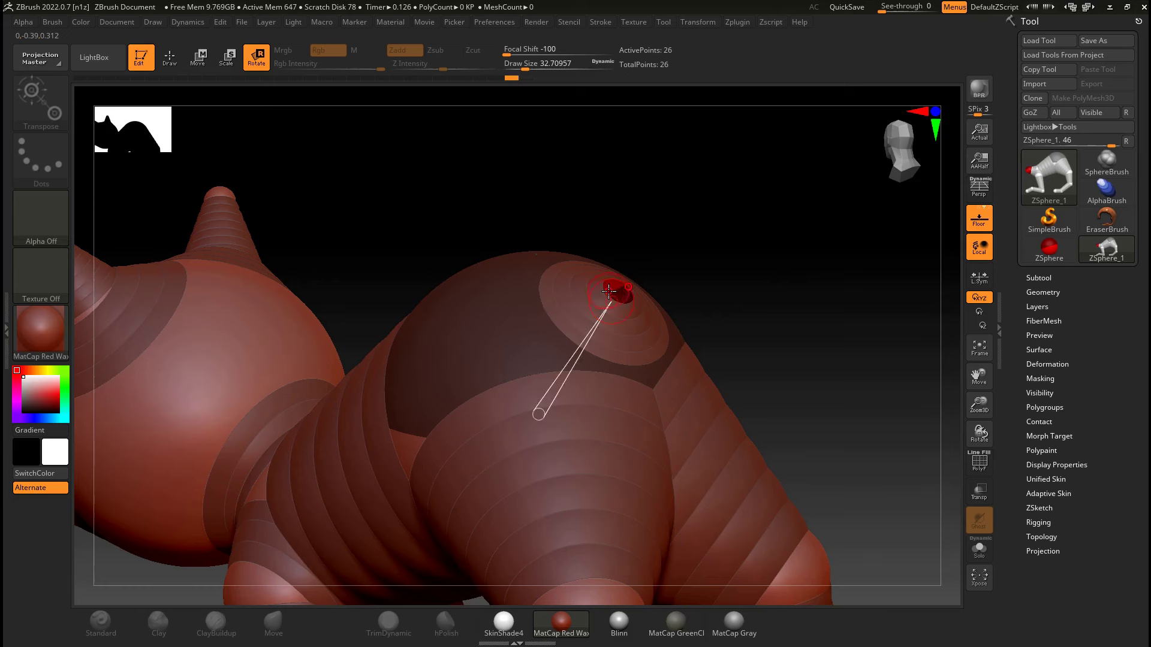
pyautogui.press('e')
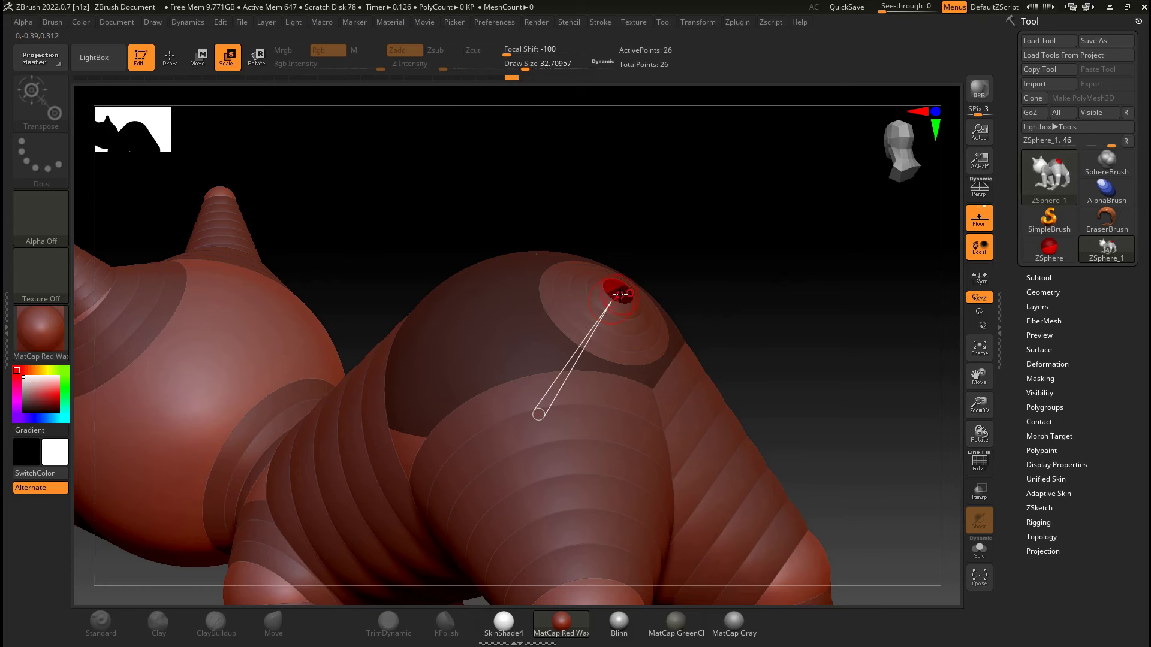
pyautogui.moveTo(620, 294); pyautogui.dragTo(893, 500)
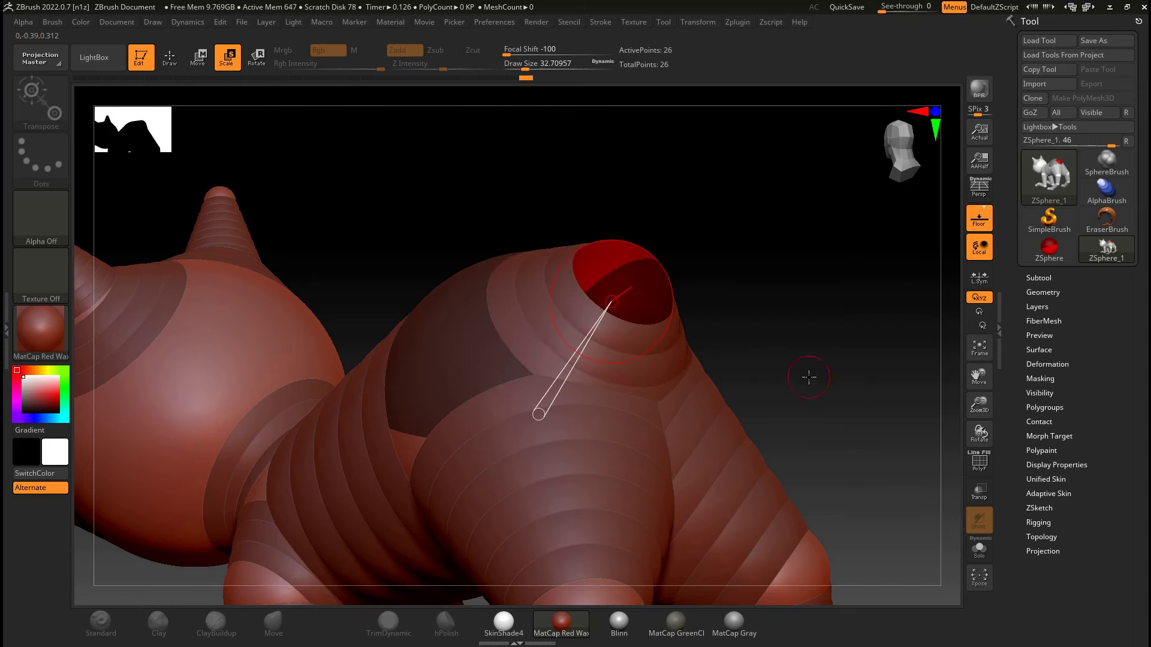
# - Add a smaller centred ZSphere to the tail base, pull it outward, and add another at its end
pyautogui.moveTo(762, 269); pyautogui.dragTo(632, 270)
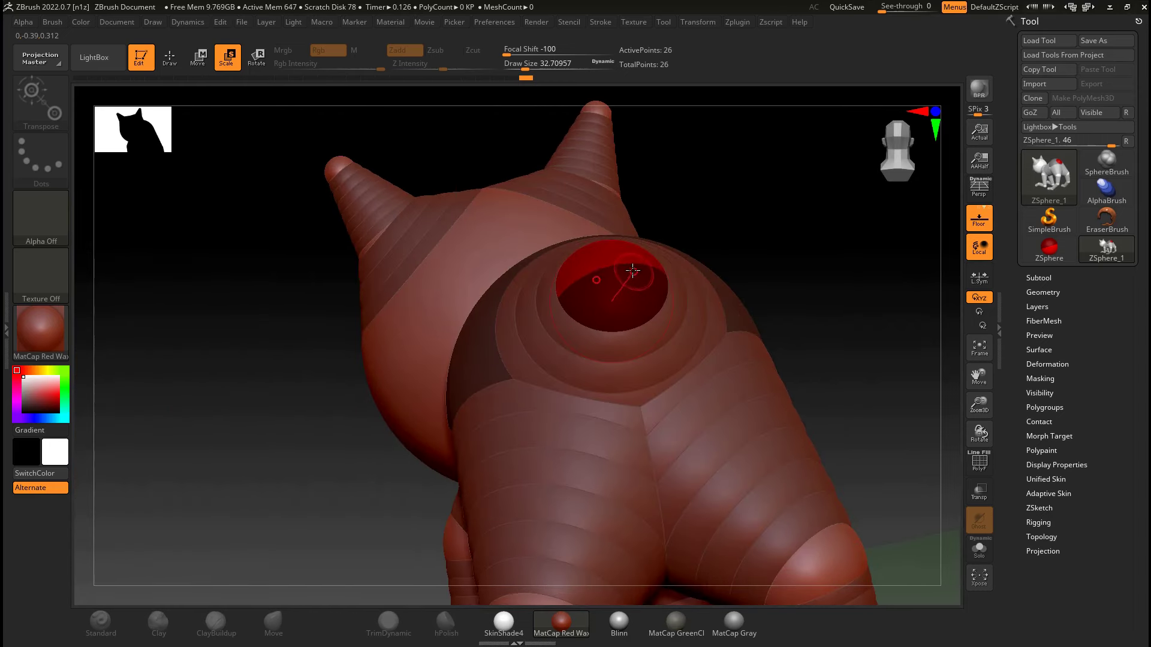
pyautogui.press('q')
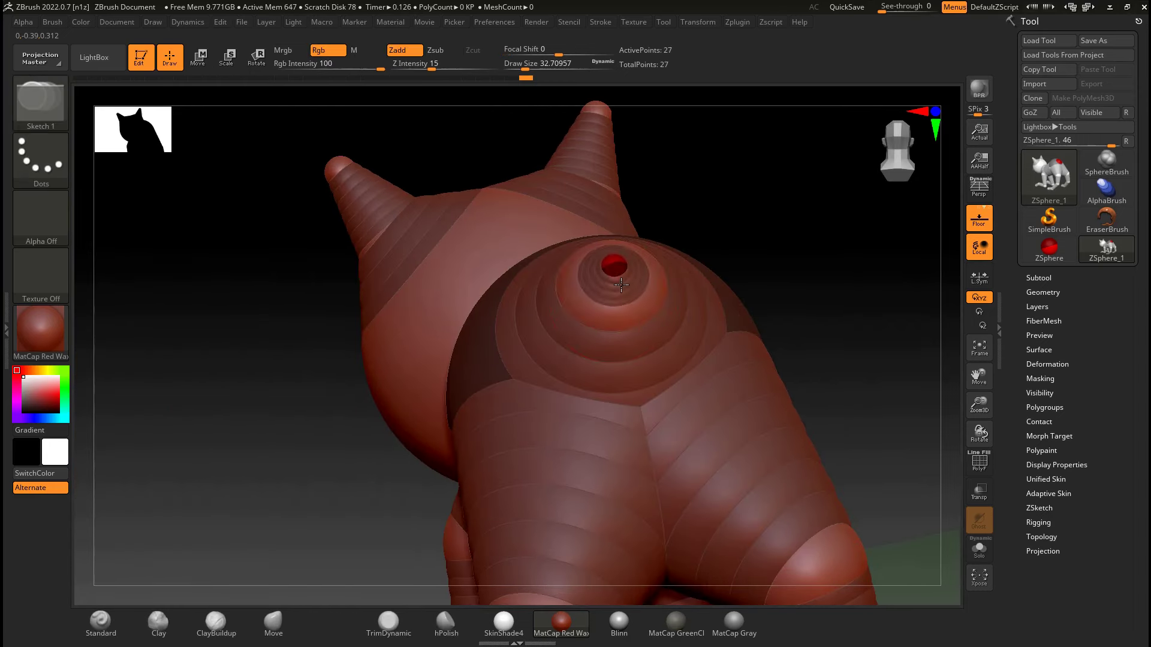
pyautogui.moveTo(770, 274)
pyautogui.mouseDown()
pyautogui.moveTo(821, 278)
pyautogui.moveTo(819, 347)
pyautogui.moveTo(747, 295)
pyautogui.moveTo(757, 364)
pyautogui.moveTo(676, 324)
pyautogui.moveTo(677, 273)
pyautogui.moveTo(663, 311)
pyautogui.moveTo(722, 334)
pyautogui.moveTo(693, 350)
pyautogui.moveTo(680, 241)
pyautogui.moveTo(703, 326)
pyautogui.moveTo(722, 322)
pyautogui.moveTo(616, 326)
pyautogui.mouseUp()
pyautogui.press('w')
pyautogui.press('q')
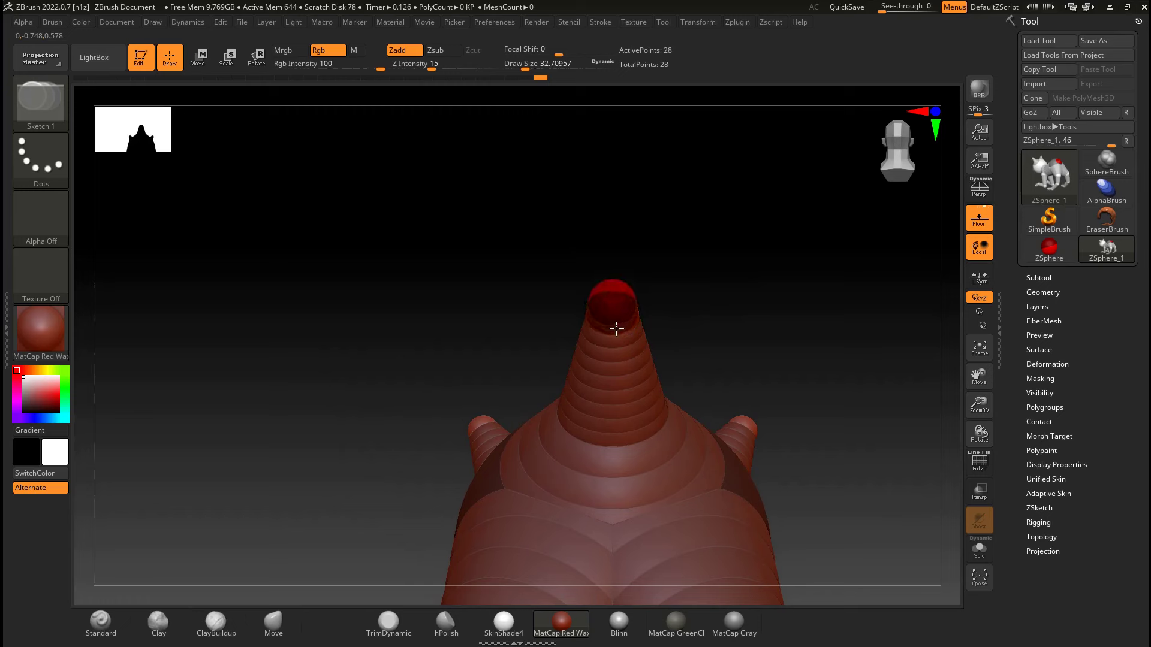
# - Move the end ZSphere of the tail straight up in side view to form a long upright tail
pyautogui.moveTo(737, 327); pyautogui.dragTo(691, 295)
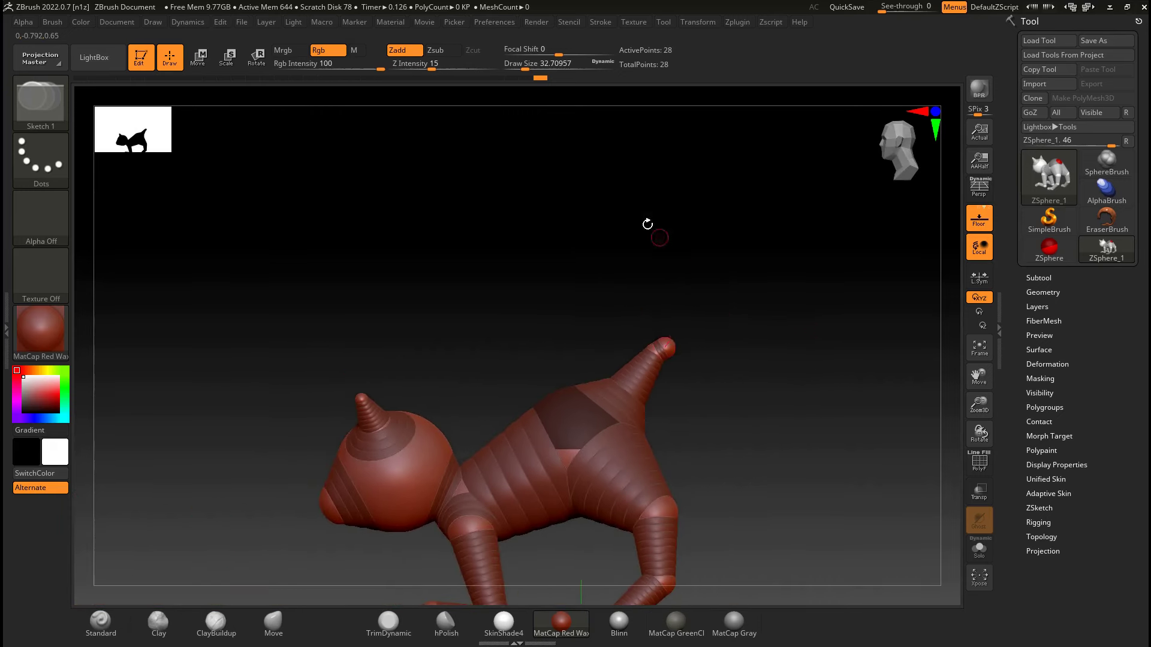
pyautogui.press('w')
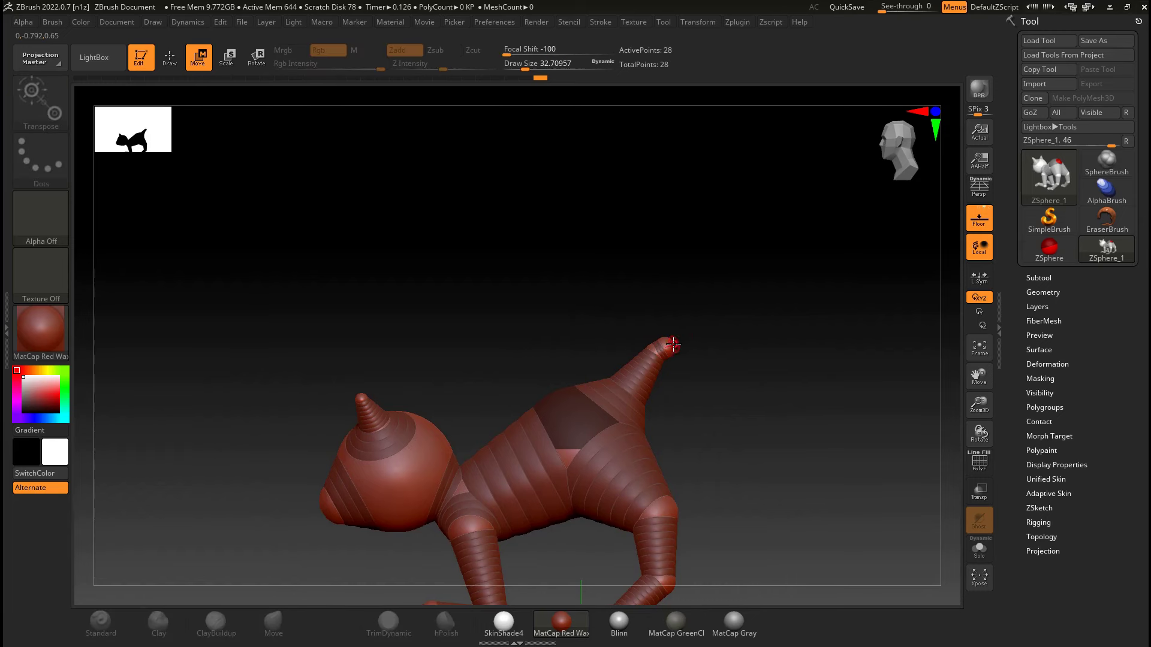
pyautogui.moveTo(673, 343); pyautogui.dragTo(675, 236)
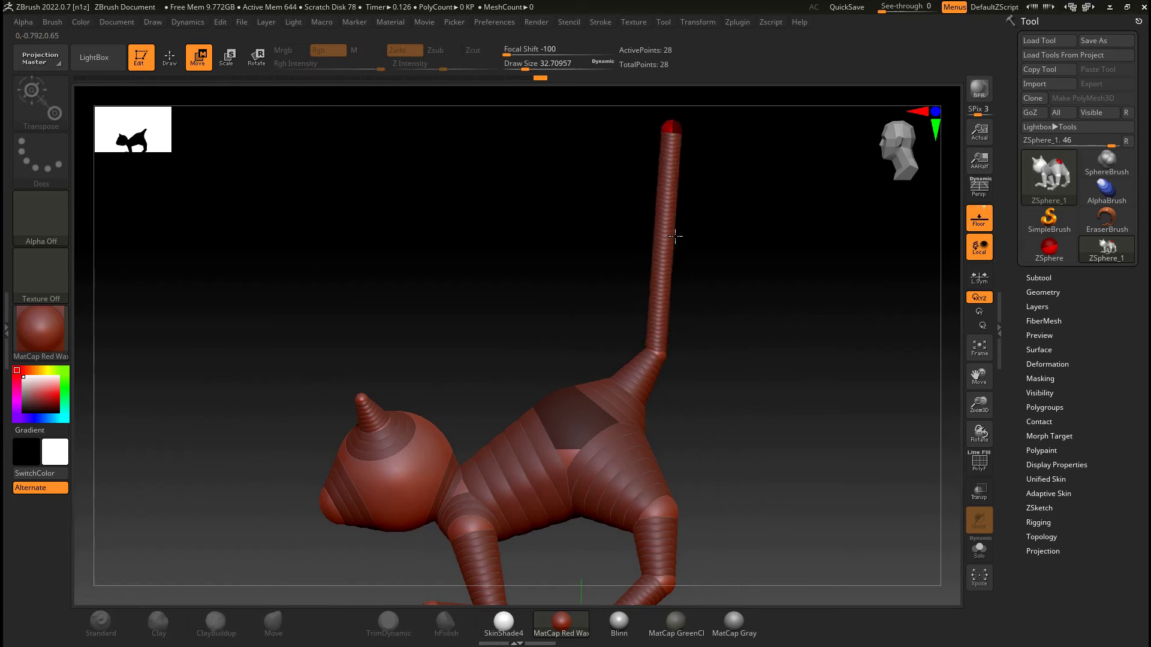
# - Insert three ZSpheres along the upright section of the tail as intermediate joints
pyautogui.keyDown('alt'); pyautogui.moveTo(727, 267); pyautogui.dragTo(717, 344); pyautogui.keyUp('alt')
pyautogui.hotkey('shift', 'a')
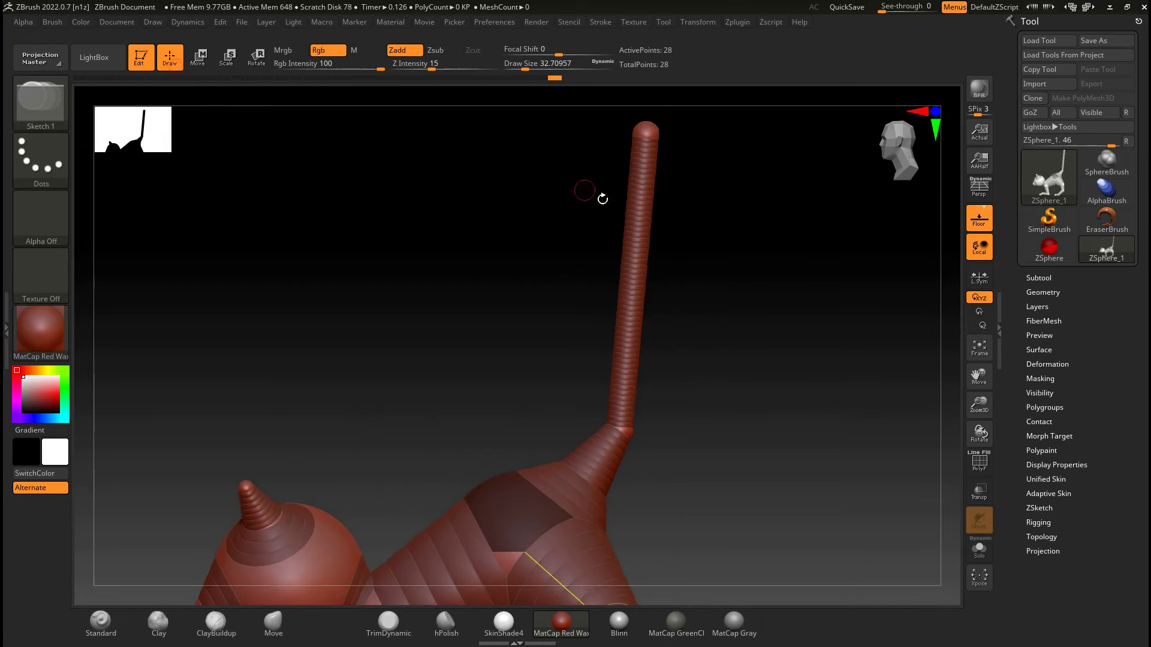
pyautogui.click(639, 227)
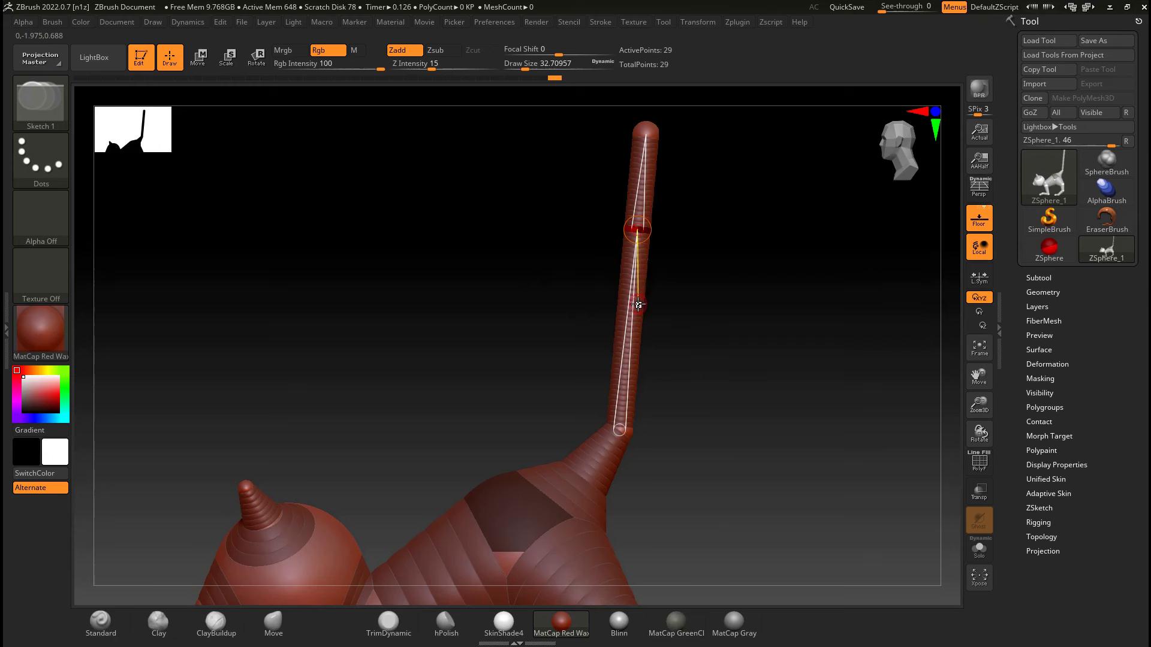
pyautogui.click(638, 304)
pyautogui.click(629, 365)
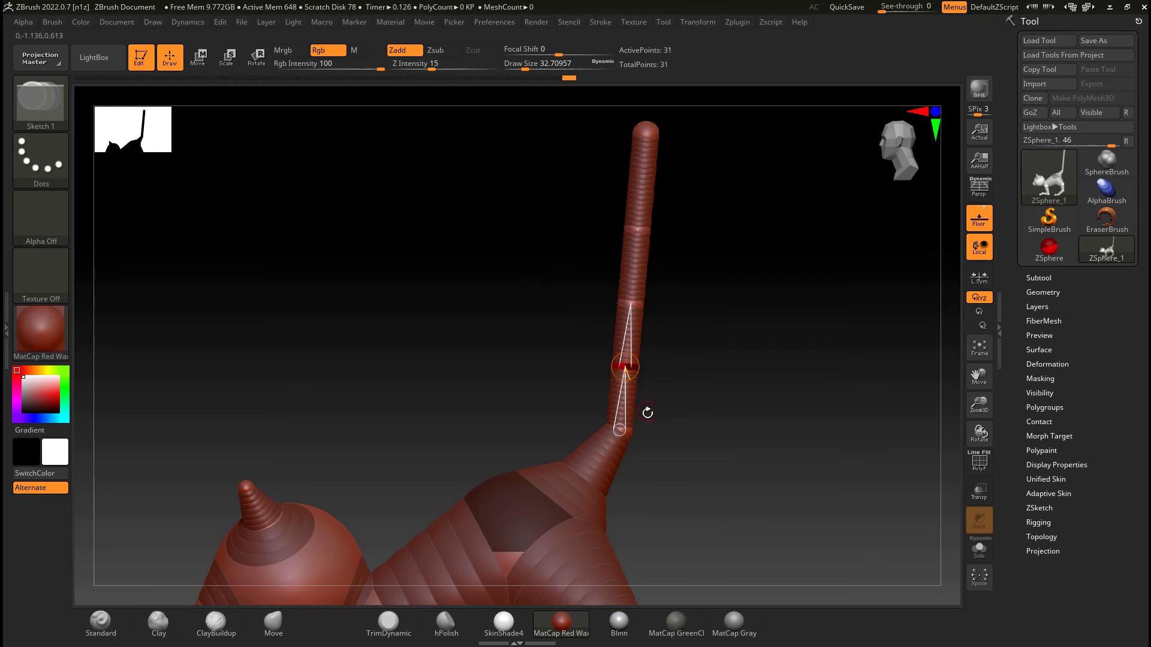
# - Bend the tail in side view by moving its lower joints backward and its upper joints and tip forward
pyautogui.press('w')
pyautogui.moveTo(626, 367); pyautogui.dragTo(651, 366)
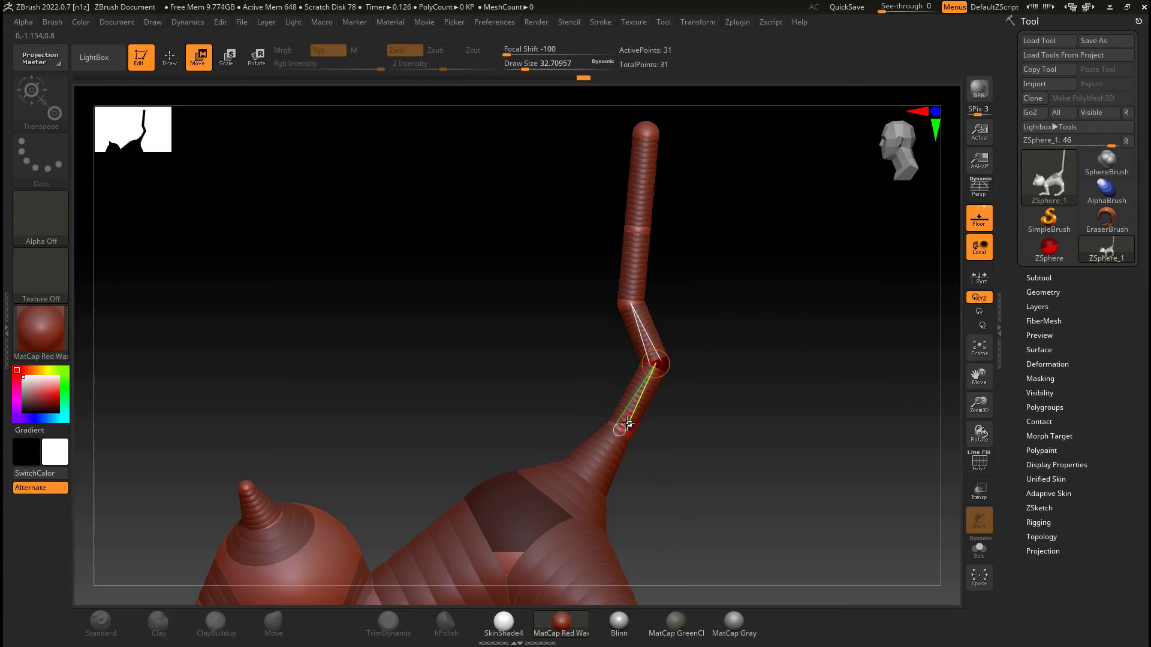
pyautogui.moveTo(623, 428); pyautogui.dragTo(634, 453)
pyautogui.moveTo(658, 366); pyautogui.dragTo(668, 390)
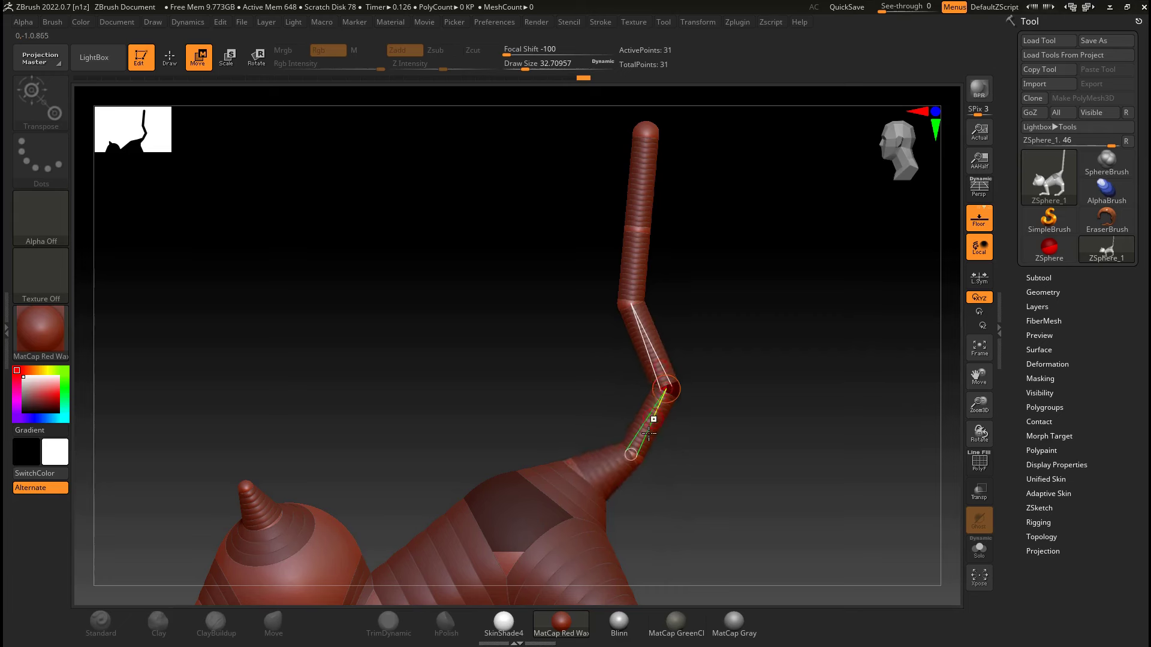
pyautogui.moveTo(643, 438); pyautogui.dragTo(631, 285)
pyautogui.moveTo(655, 226); pyautogui.dragTo(622, 214)
pyautogui.moveTo(661, 133); pyautogui.dragTo(625, 134)
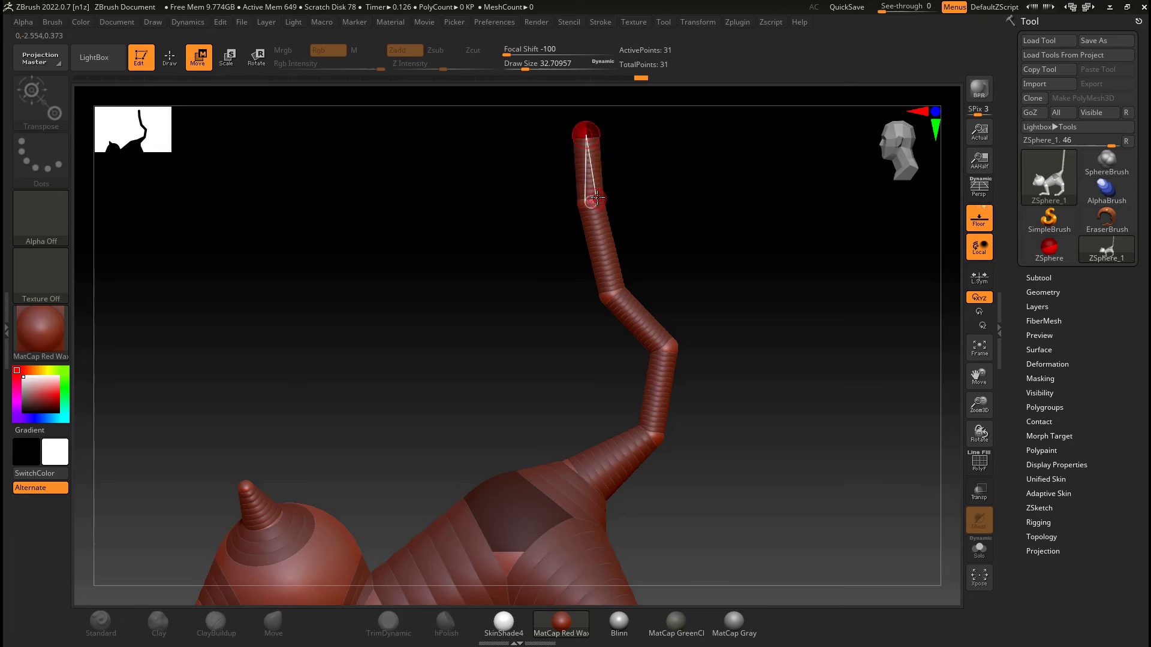
# - Reposition the two upper tail joints and tilt the tip backward to give the tail an S-curve
pyautogui.moveTo(590, 201)
pyautogui.mouseDown()
pyautogui.moveTo(612, 199)
pyautogui.moveTo(587, 208)
pyautogui.moveTo(610, 211)
pyautogui.mouseUp()
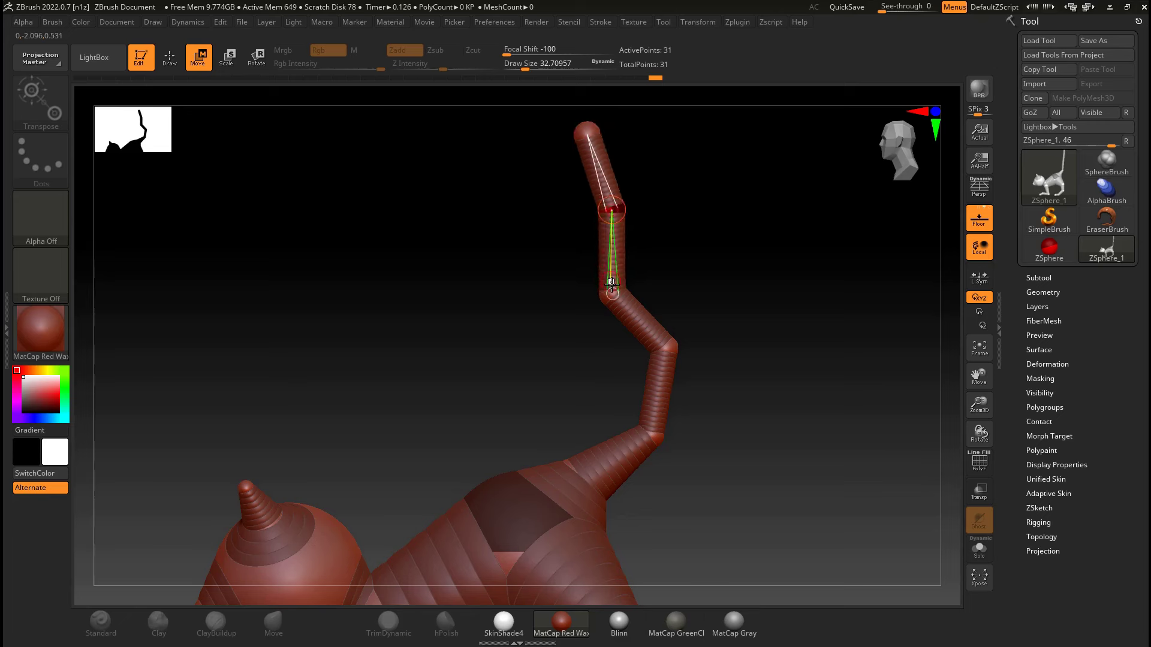
pyautogui.moveTo(612, 292); pyautogui.dragTo(648, 298)
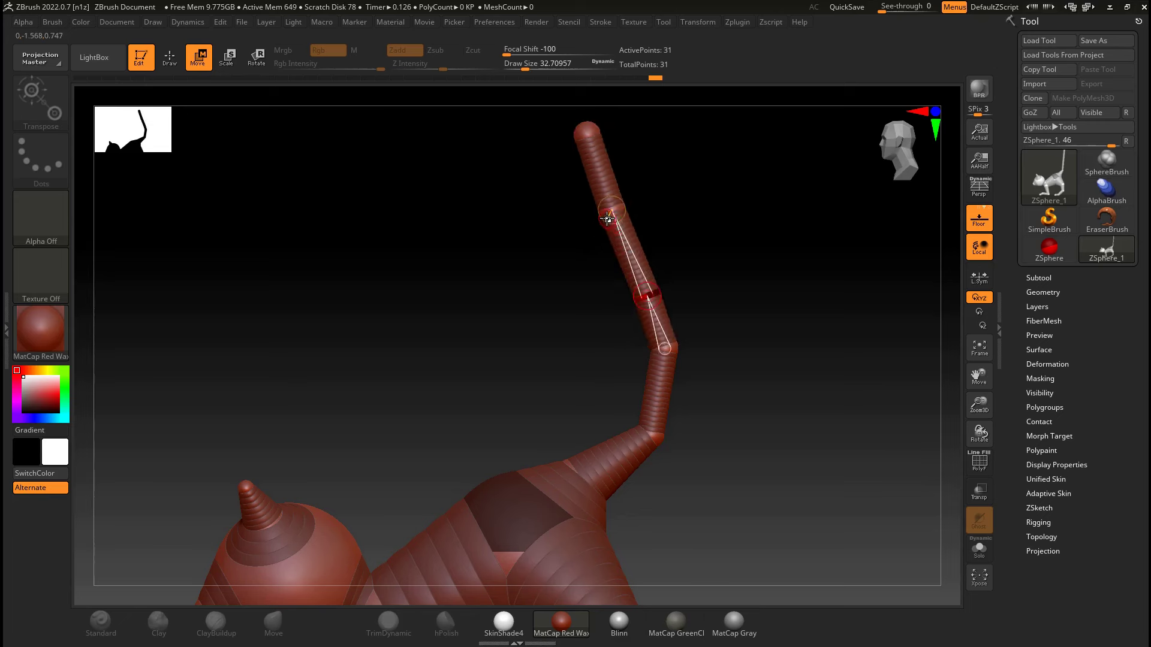
pyautogui.moveTo(609, 215); pyautogui.dragTo(595, 223)
pyautogui.moveTo(571, 146); pyautogui.dragTo(603, 143)
pyautogui.moveTo(651, 292); pyautogui.dragTo(607, 296)
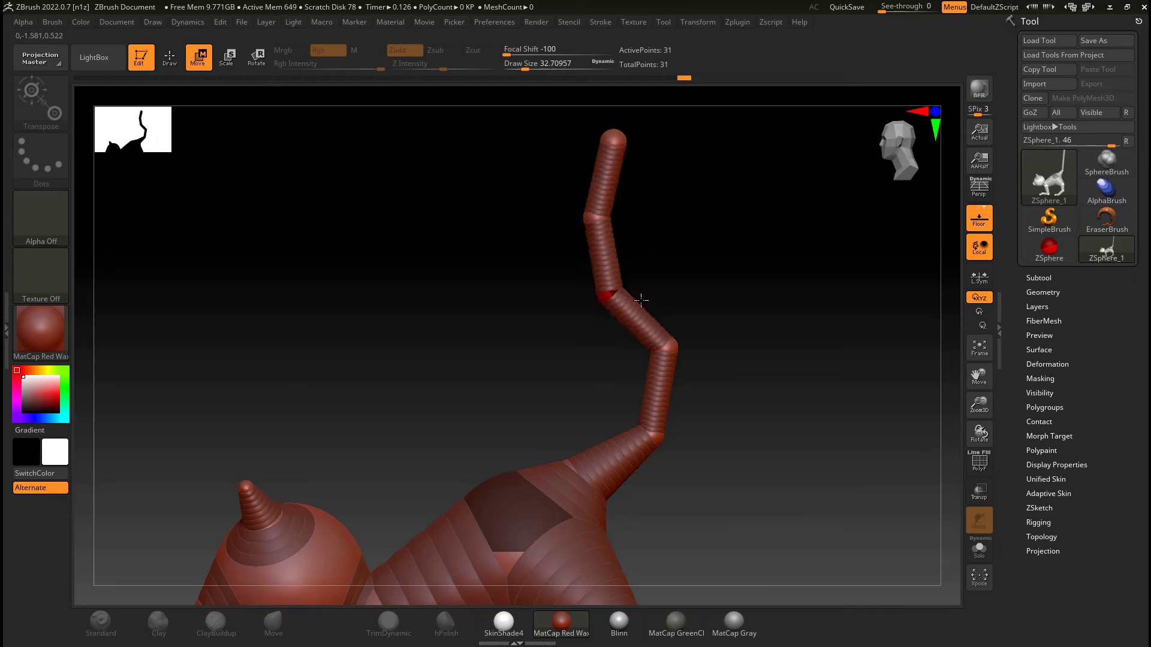
# - Lower the two upper tail joints slightly and move the lower bend joint forward to soften the curve
pyautogui.moveTo(671, 345); pyautogui.dragTo(676, 363)
pyautogui.moveTo(659, 440); pyautogui.dragTo(715, 407)
pyautogui.moveTo(613, 108); pyautogui.dragTo(623, 118)
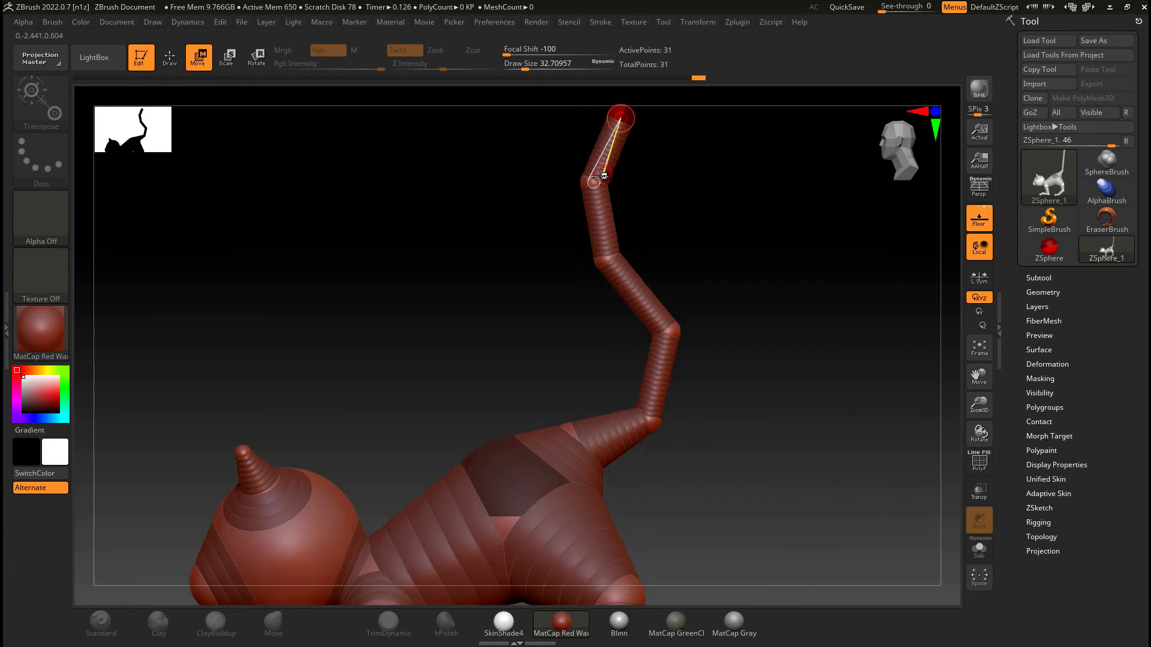
pyautogui.moveTo(594, 183); pyautogui.dragTo(595, 194)
pyautogui.moveTo(607, 260); pyautogui.dragTo(605, 276)
pyautogui.keyDown('alt'); pyautogui.moveTo(729, 367); pyautogui.dragTo(697, 303); pyautogui.keyUp('alt')
pyautogui.keyDown('alt'); pyautogui.moveTo(718, 347); pyautogui.dragTo(652, 407); pyautogui.keyUp('alt')
pyautogui.moveTo(669, 324); pyautogui.dragTo(648, 326)
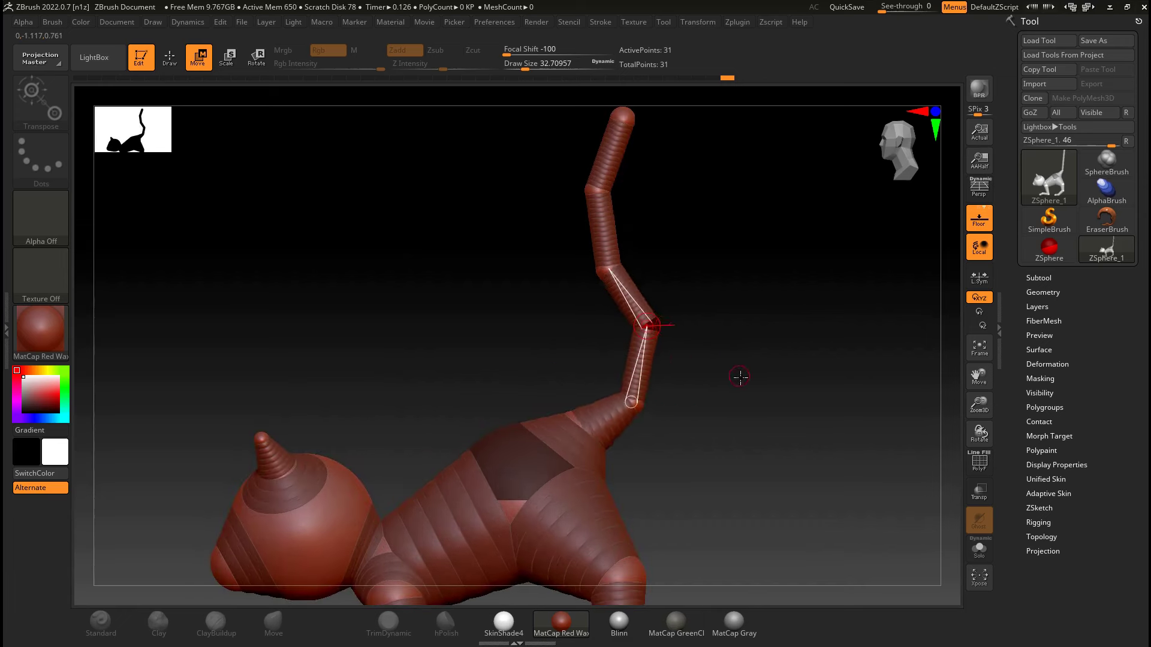
# - Preview the cat as an adaptive skin with DynaMesh Resolution set to 0
pyautogui.press('a')
pyautogui.keyDown('alt'); pyautogui.moveTo(730, 398); pyautogui.dragTo(743, 329); pyautogui.keyUp('alt')
pyautogui.hotkey('shift', 'f')
pyautogui.hotkey('shift', 'f')
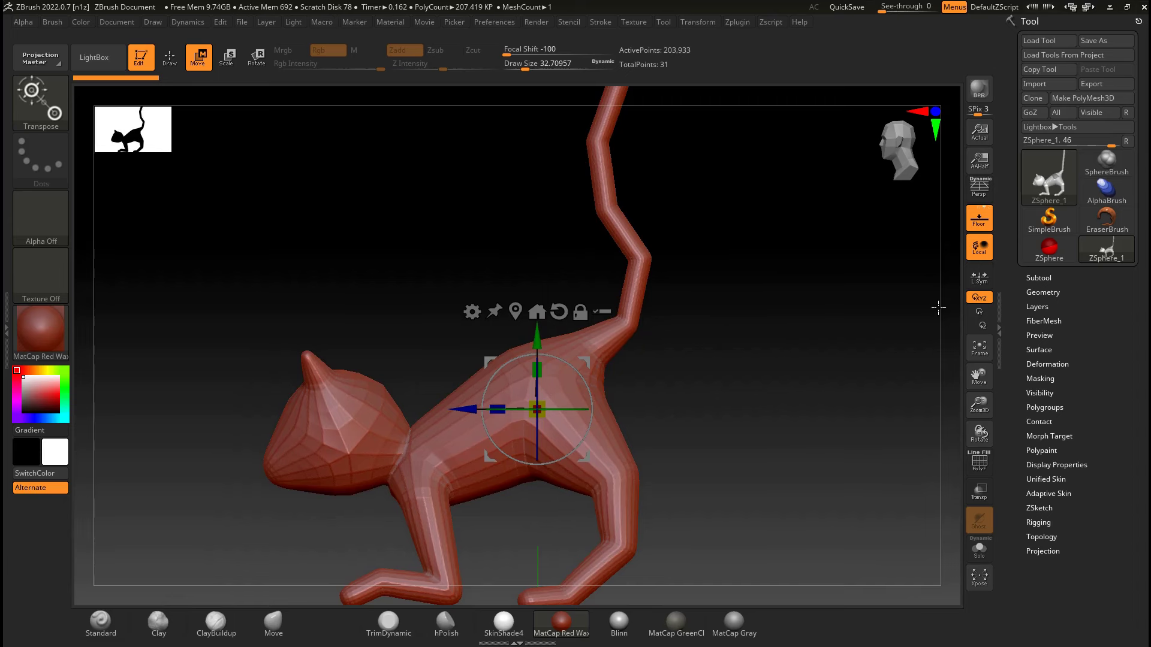
pyautogui.click(1056, 493)
pyautogui.moveTo(1108, 417); pyautogui.dragTo(1086, 268)
pyautogui.click(1082, 287)
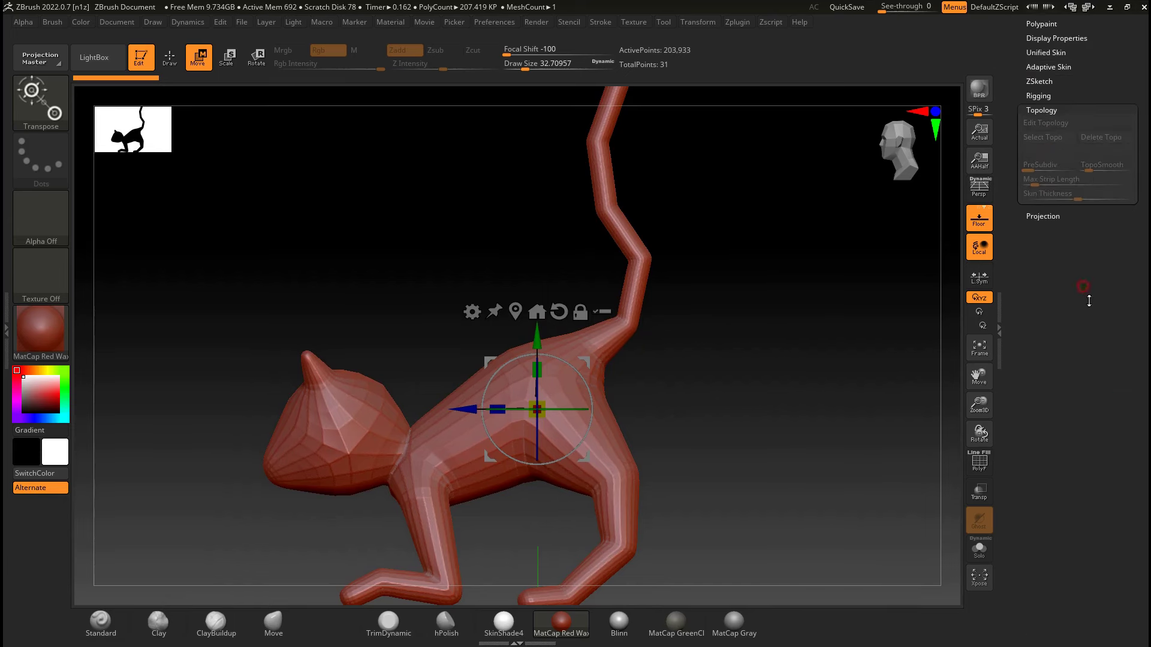
pyautogui.scroll(3, 1062, 256)
pyautogui.click(1049, 150)
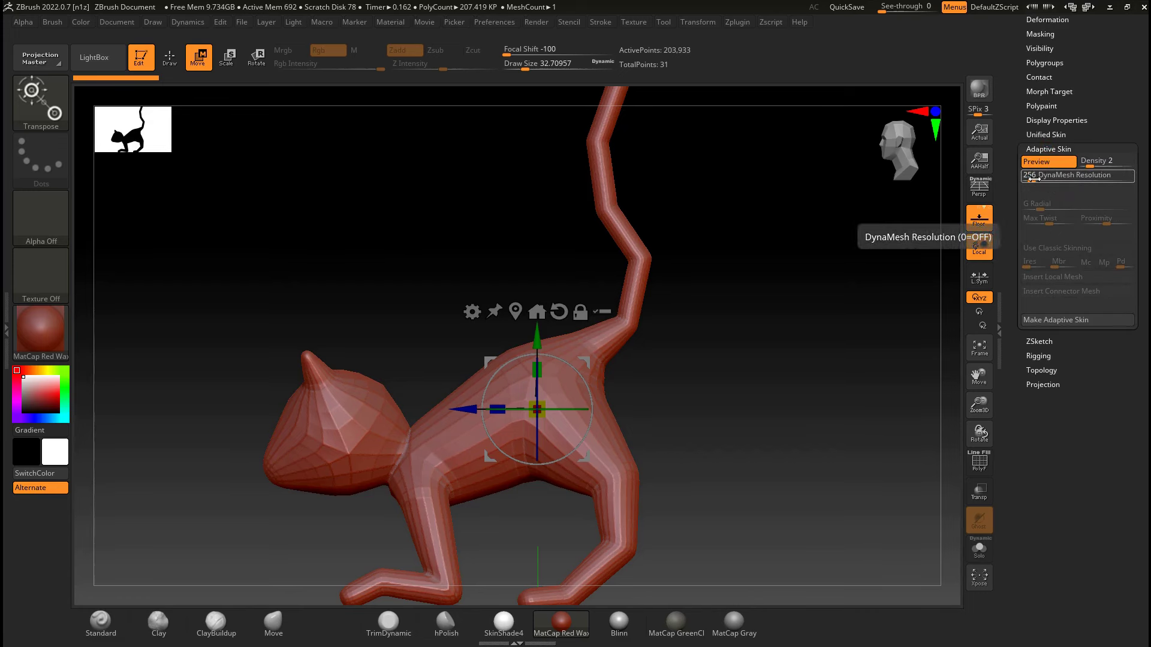
pyautogui.moveTo(1034, 178); pyautogui.dragTo(1014, 178)
pyautogui.click(1049, 167)
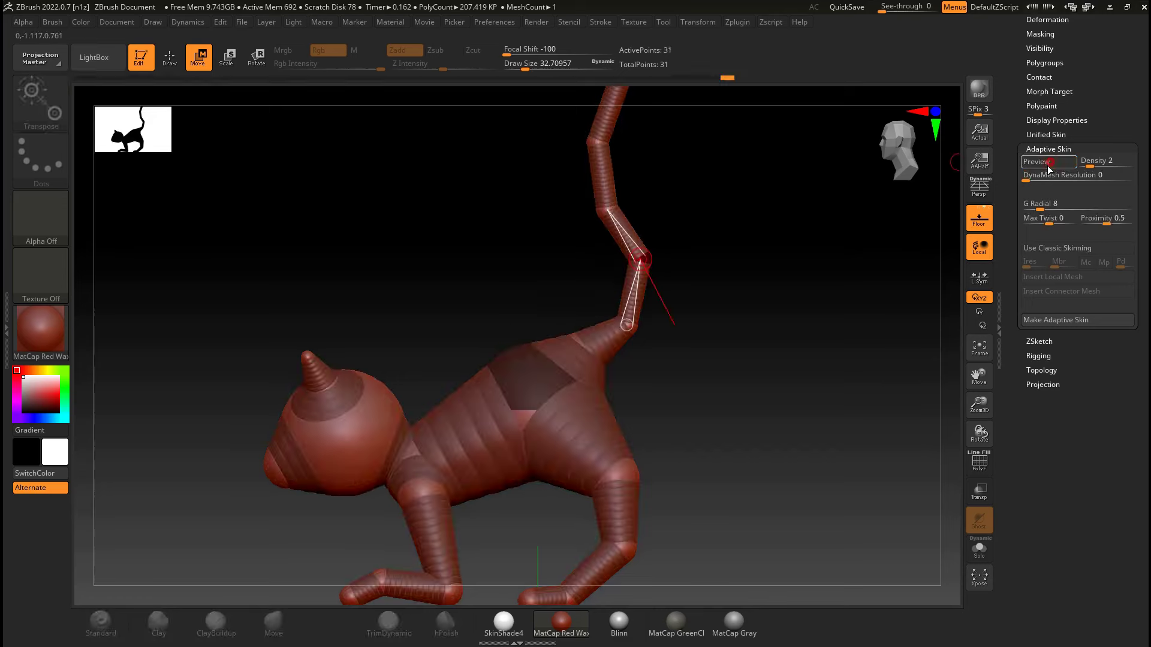
pyautogui.click(1053, 166)
# - Try higher adaptive skin densities of 4 and 3 on the preview
pyautogui.keyDown('ctrl'); pyautogui.moveTo(783, 349); pyautogui.dragTo(808, 371, button='right'); pyautogui.keyUp('ctrl')
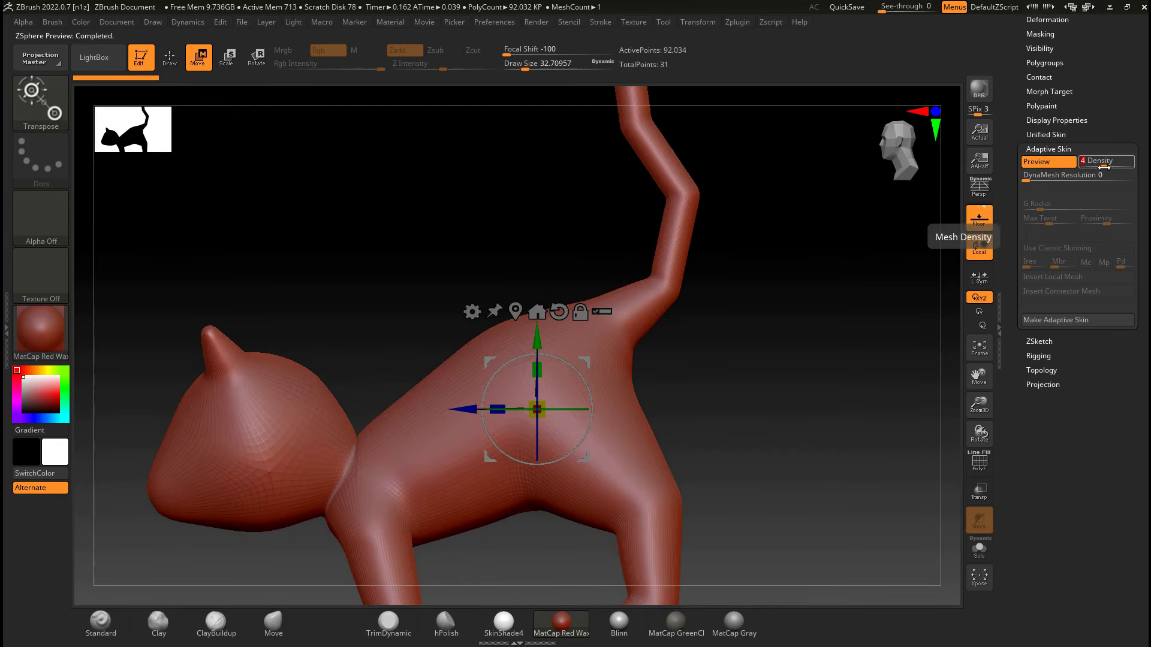
pyautogui.moveTo(1101, 166); pyautogui.dragTo(1095, 165)
pyautogui.moveTo(801, 372); pyautogui.dragTo(767, 324)
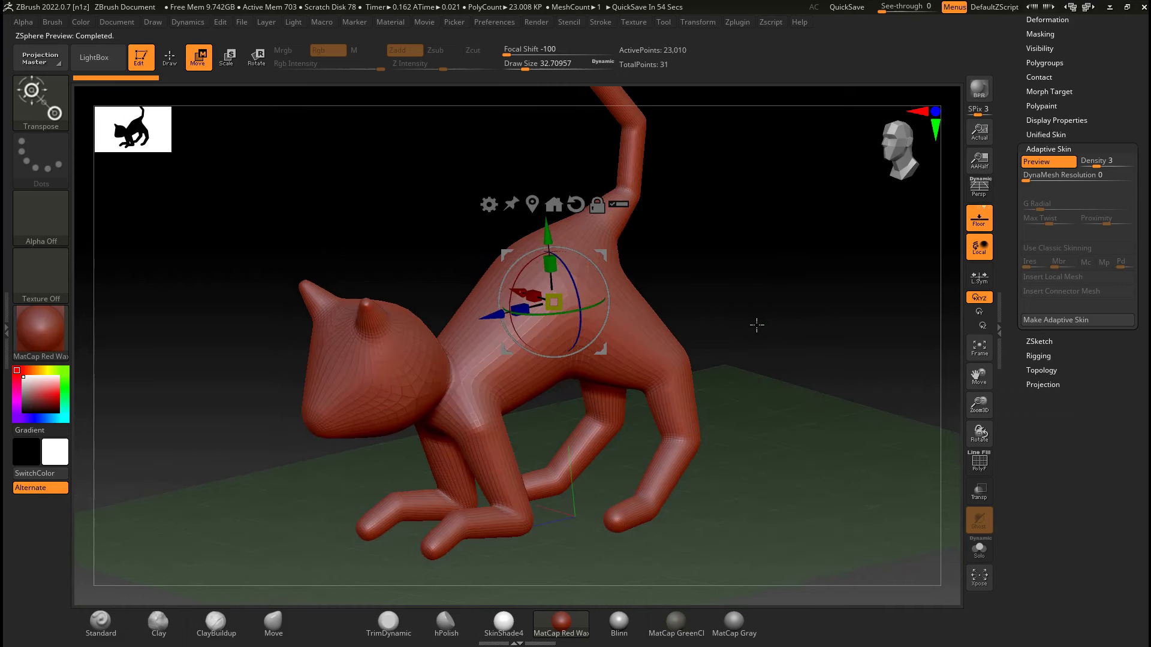
# - Turn on perspective and examine the previewed cat's body and tail from several sides
pyautogui.press('p')
pyautogui.press('p')
pyautogui.press('p')
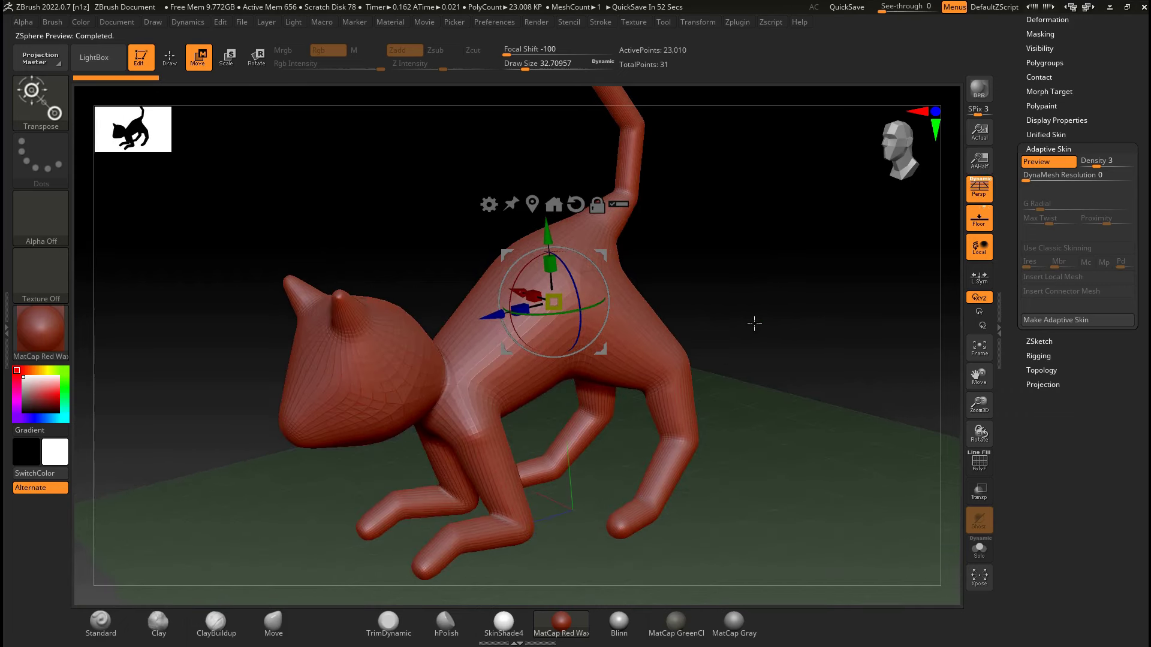
pyautogui.moveTo(748, 323); pyautogui.dragTo(682, 339)
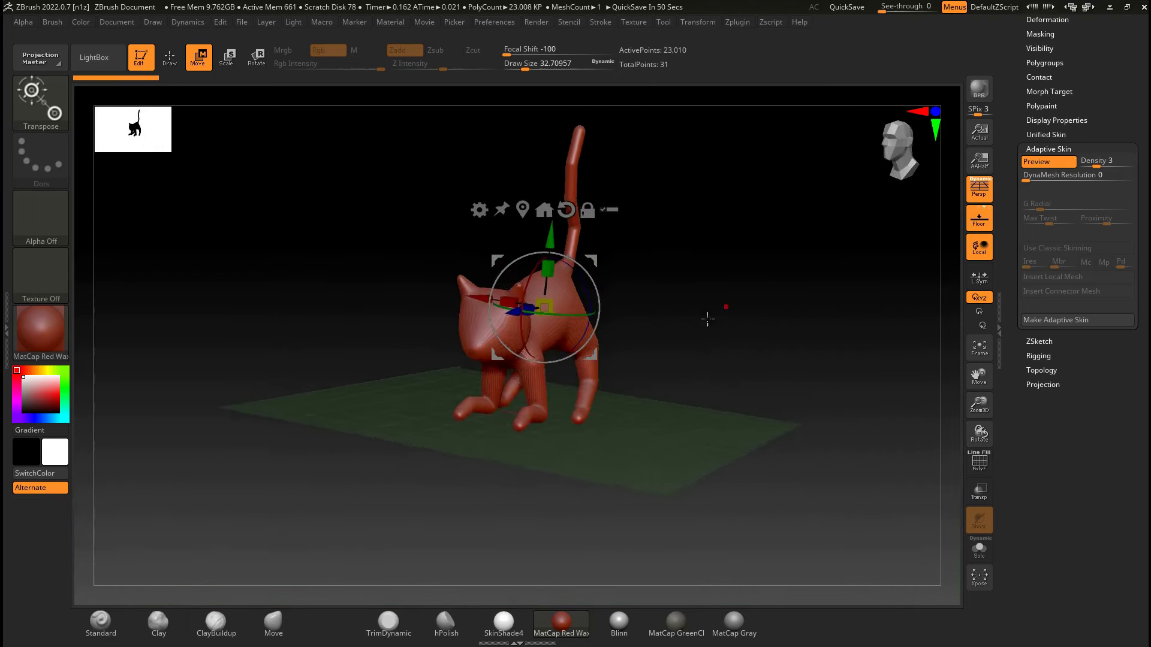
pyautogui.keyDown('alt'); pyautogui.moveTo(707, 318); pyautogui.dragTo(545, 390); pyautogui.keyUp('alt')
pyautogui.keyDown('alt'); pyautogui.moveTo(500, 330); pyautogui.dragTo(553, 383); pyautogui.keyUp('alt')
pyautogui.keyDown('alt'); pyautogui.moveTo(519, 212); pyautogui.dragTo(540, 282); pyautogui.keyUp('alt')
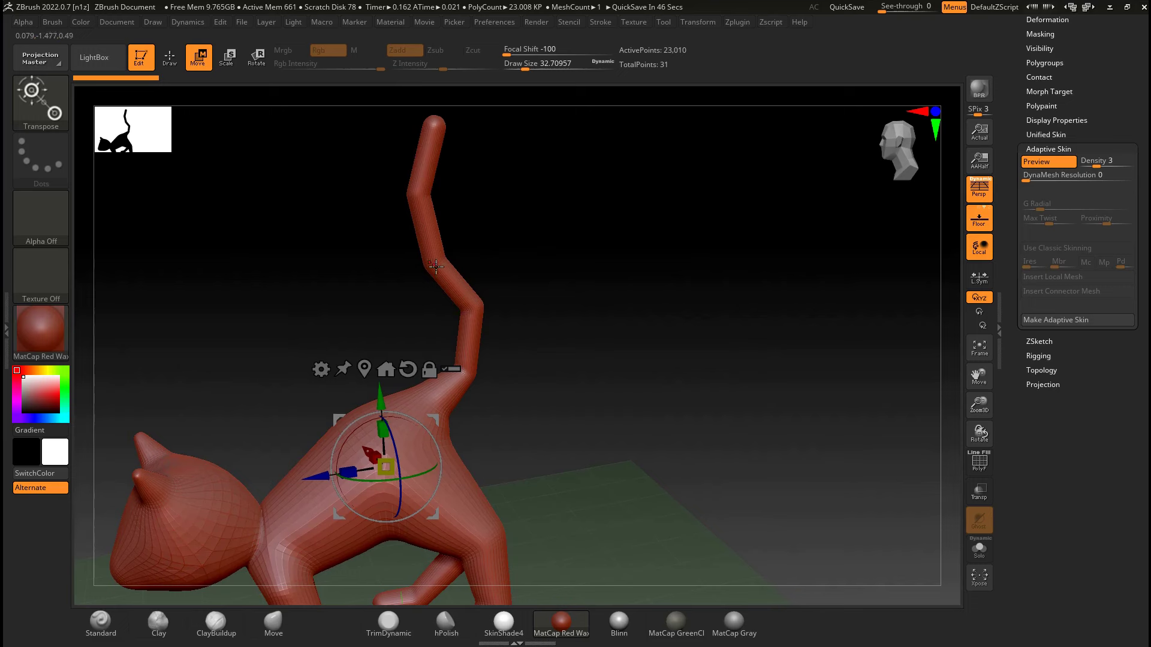
# - Set the adaptive skin density to 2 and return to the ZSphere display
pyautogui.moveTo(1096, 168); pyautogui.dragTo(1089, 169)
pyautogui.moveTo(598, 313); pyautogui.dragTo(582, 310)
pyautogui.press('a')
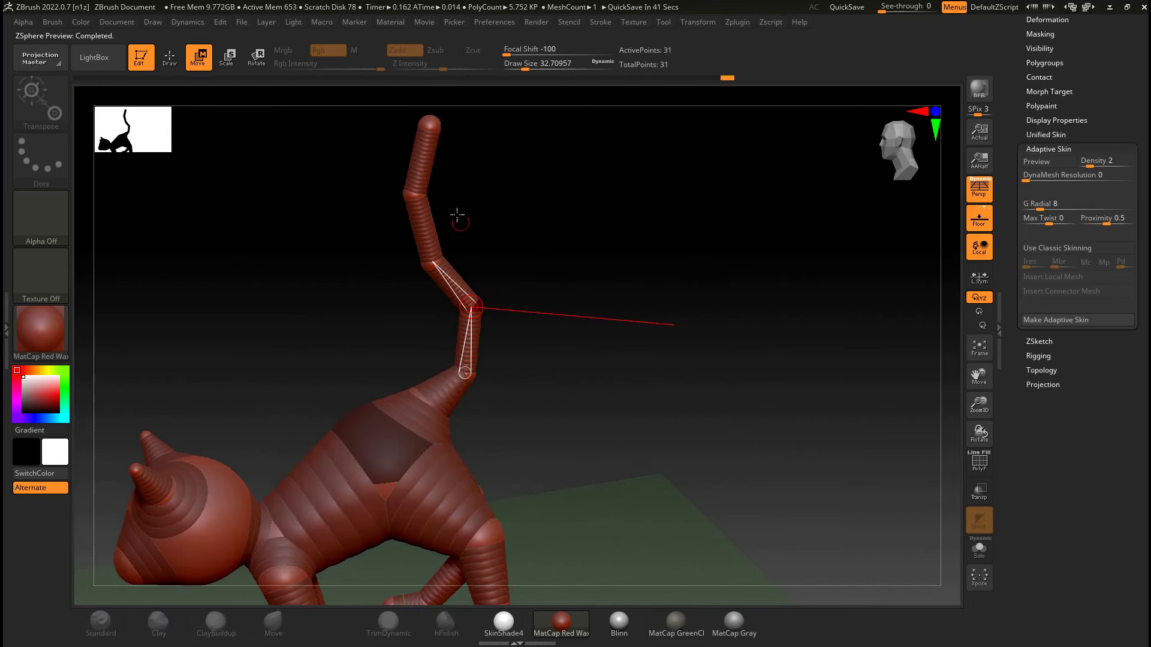
pyautogui.moveTo(625, 378); pyautogui.dragTo(684, 358)
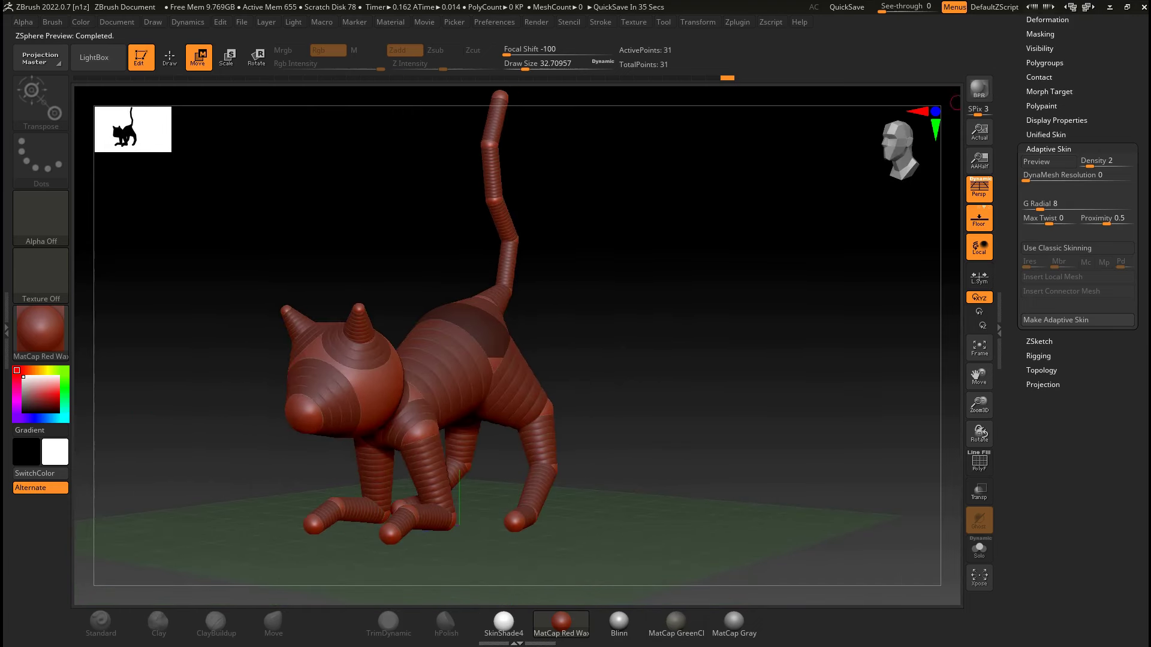
# - Bring the cap2.jpg reference image beside the ZSphere cat and compare the two
pyautogui.moveTo(1150, 169)
pyautogui.mouseDown()
pyautogui.moveTo(1020, 164)
pyautogui.moveTo(1002, 147)
pyautogui.moveTo(1150, 150)
pyautogui.mouseUp()
pyautogui.moveTo(1150, 195); pyautogui.dragTo(1150, 142)
pyautogui.moveTo(1150, 143); pyautogui.dragTo(1045, 143)
pyautogui.moveTo(1150, 102)
pyautogui.mouseDown()
pyautogui.moveTo(1150, 83)
pyautogui.moveTo(1150, 111)
pyautogui.mouseUp()
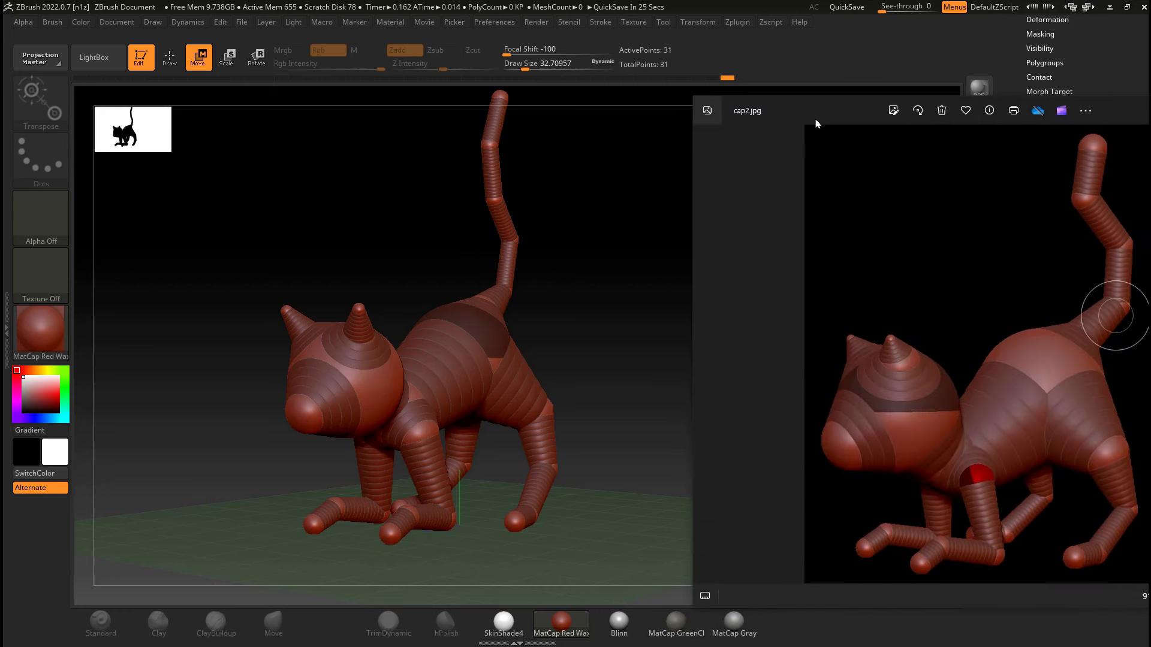
pyautogui.moveTo(816, 120); pyautogui.dragTo(678, 120)
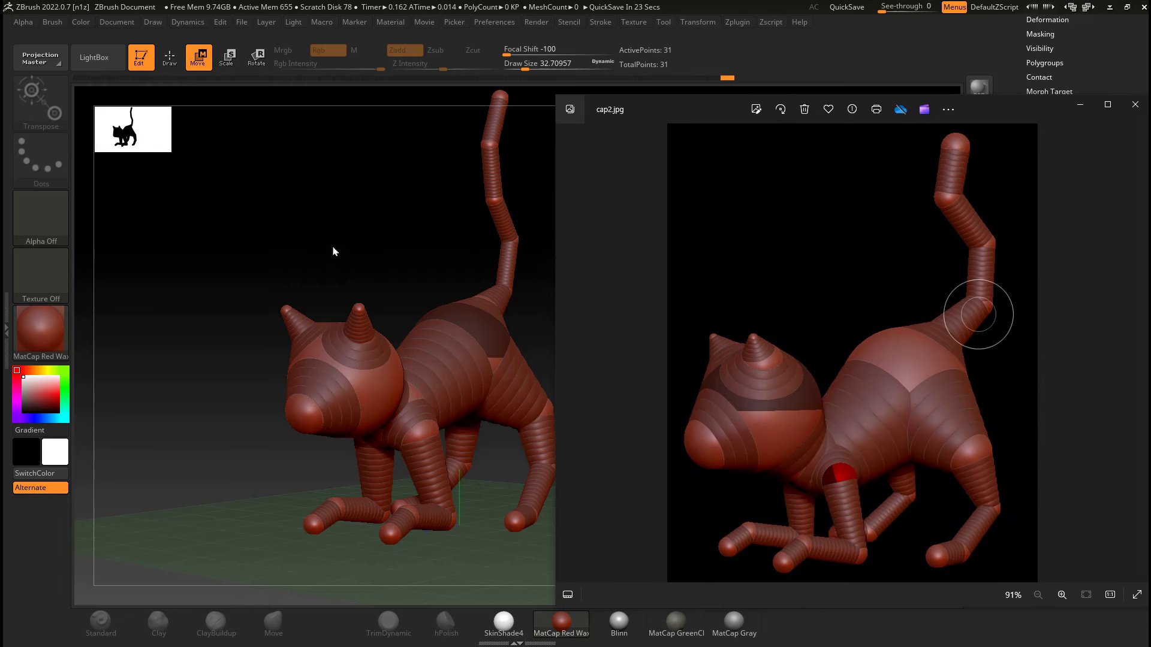
pyautogui.moveTo(342, 250)
pyautogui.mouseDown()
pyautogui.moveTo(322, 253)
pyautogui.moveTo(337, 251)
pyautogui.mouseUp()
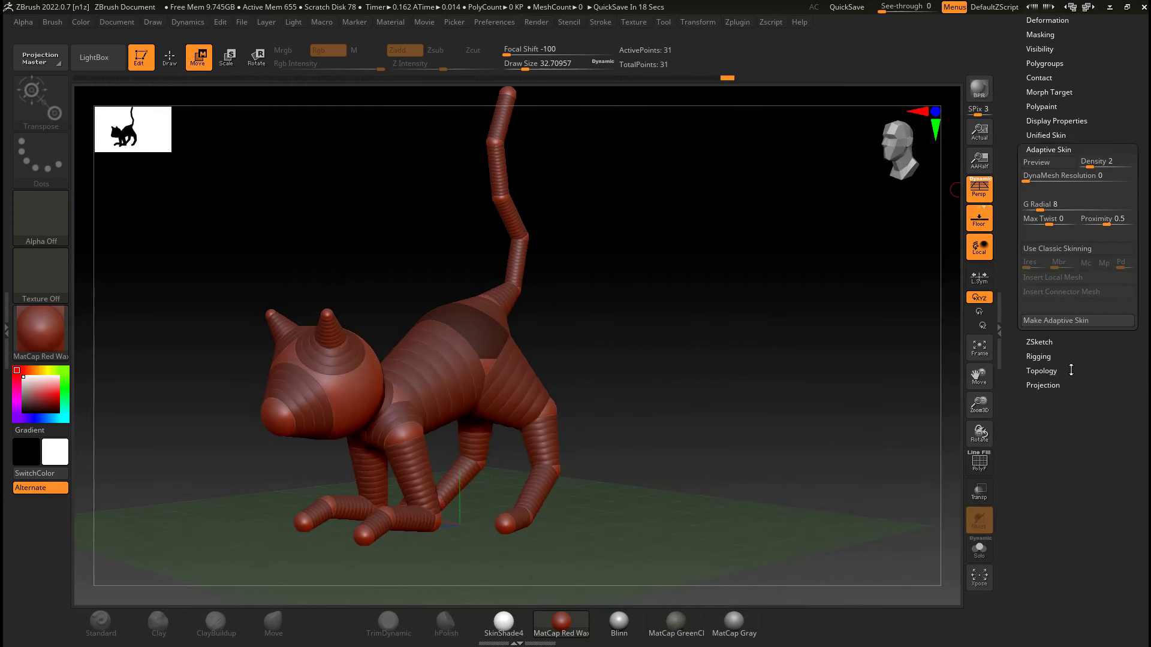
# - Generate an adaptive skin mesh from the ZSphere cat
pyautogui.scroll(1, 1071, 371)
pyautogui.scroll(10, 1144, 336)
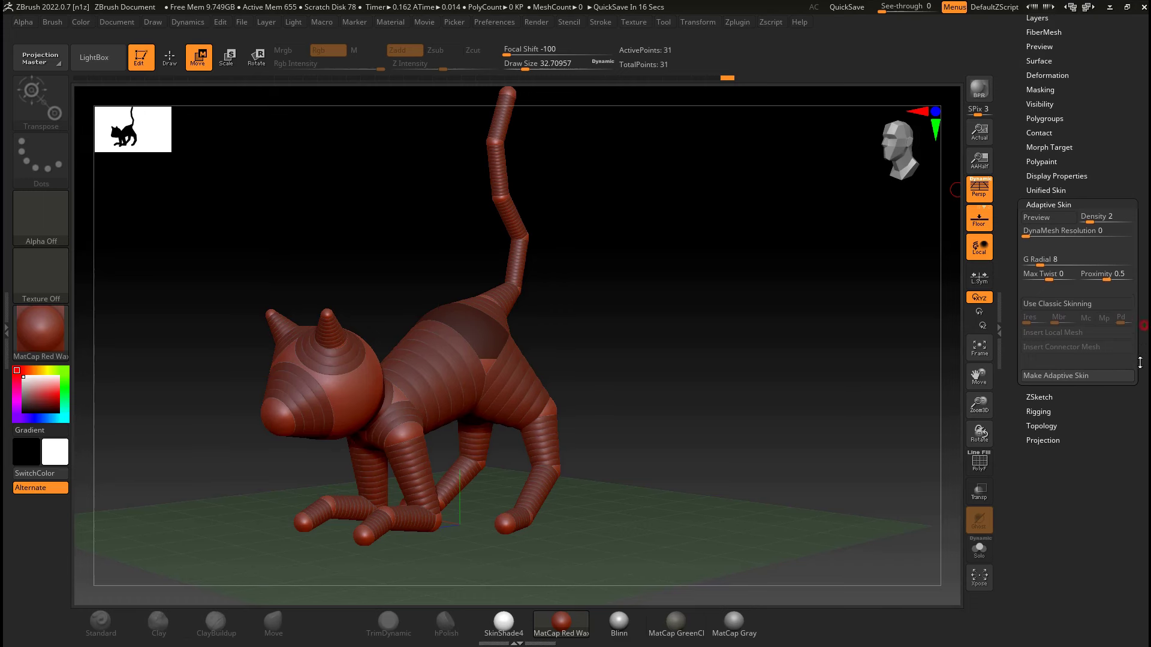
pyautogui.scroll(-1, 1126, 418)
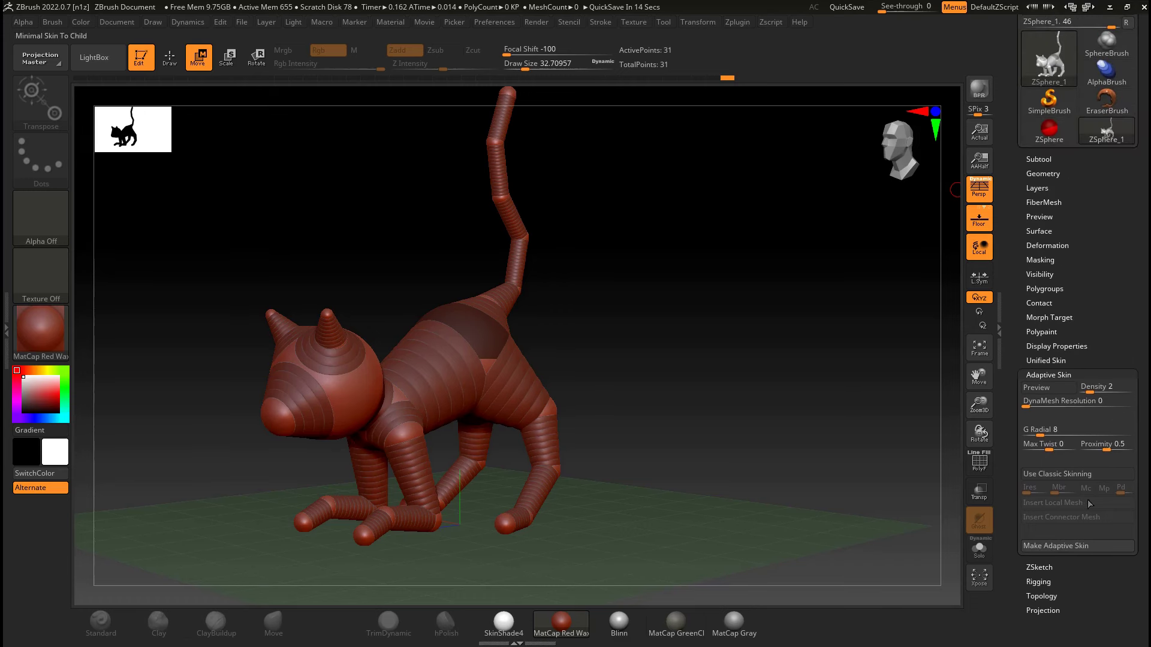
pyautogui.moveTo(583, 341); pyautogui.dragTo(673, 377)
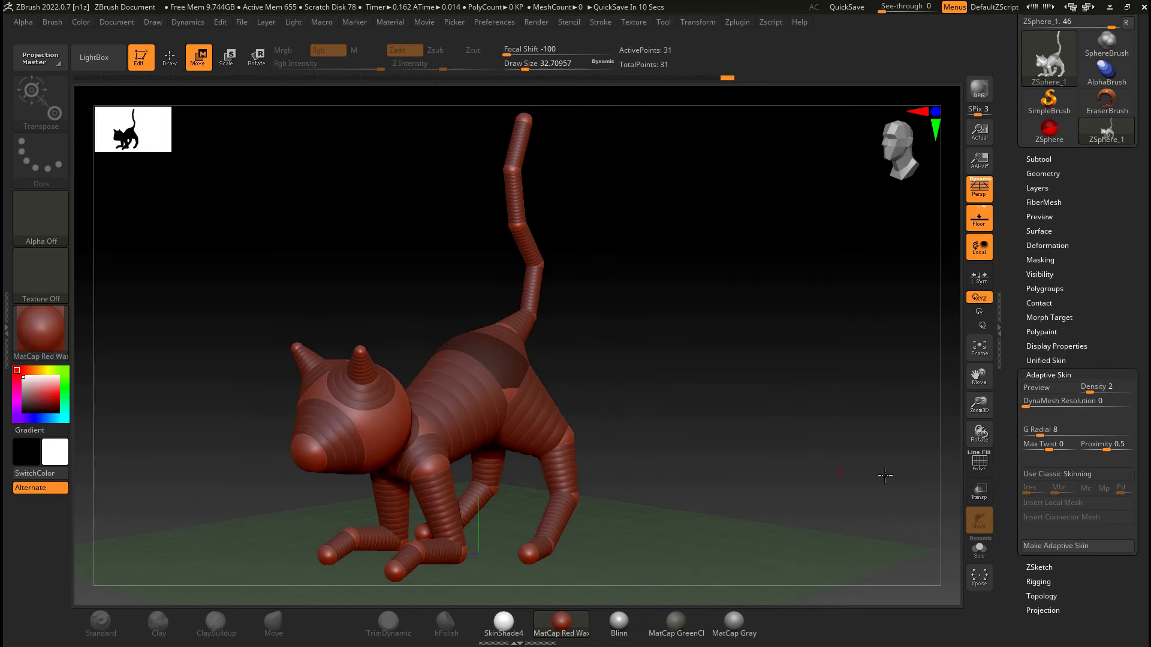
pyautogui.click(1051, 546)
pyautogui.moveTo(1094, 139)
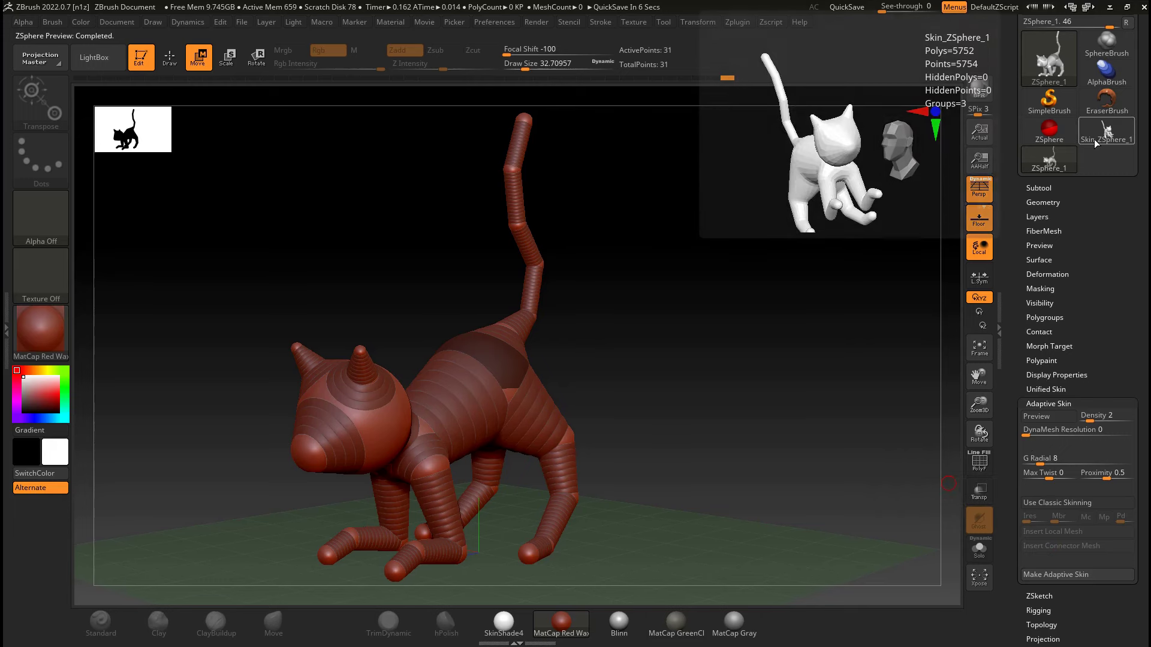
# - Append the generated Skin_ZSphere_1 mesh as a subtool of the ZSphere cat
pyautogui.click(1061, 189)
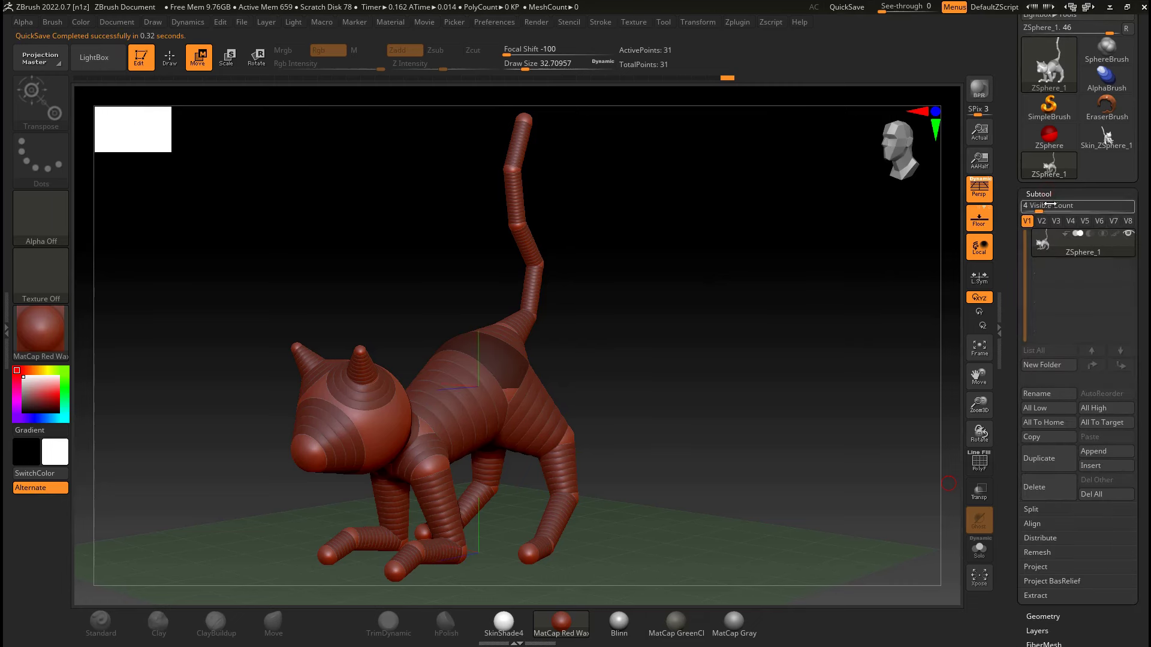
pyautogui.scroll(-1, 1145, 246)
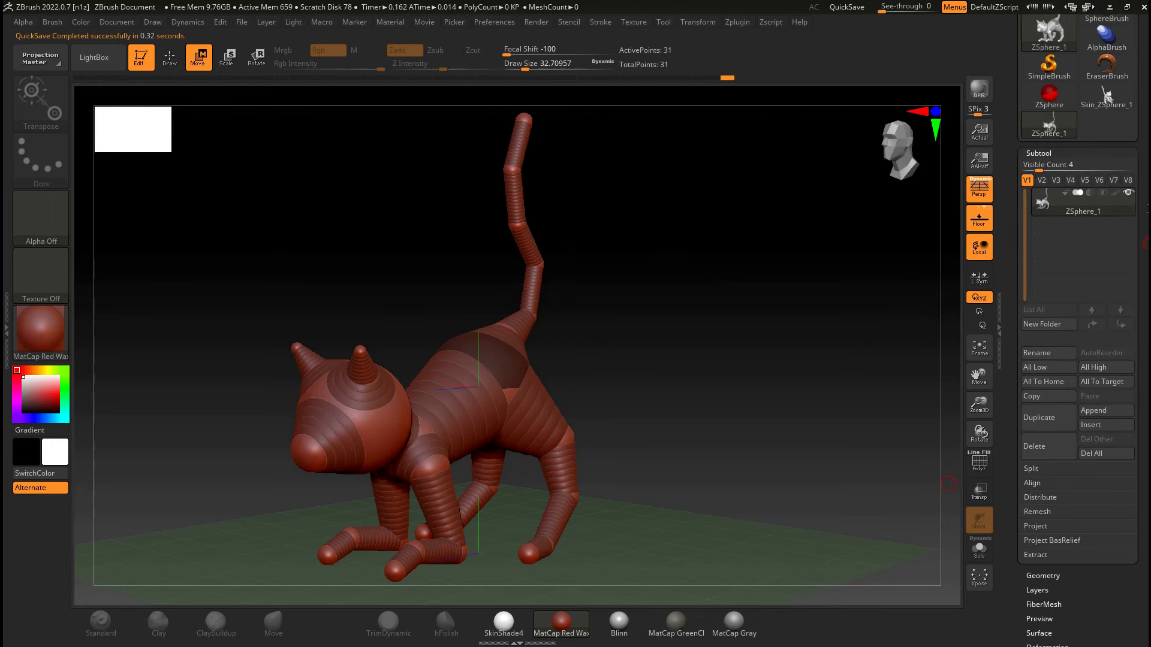
pyautogui.click(1101, 412)
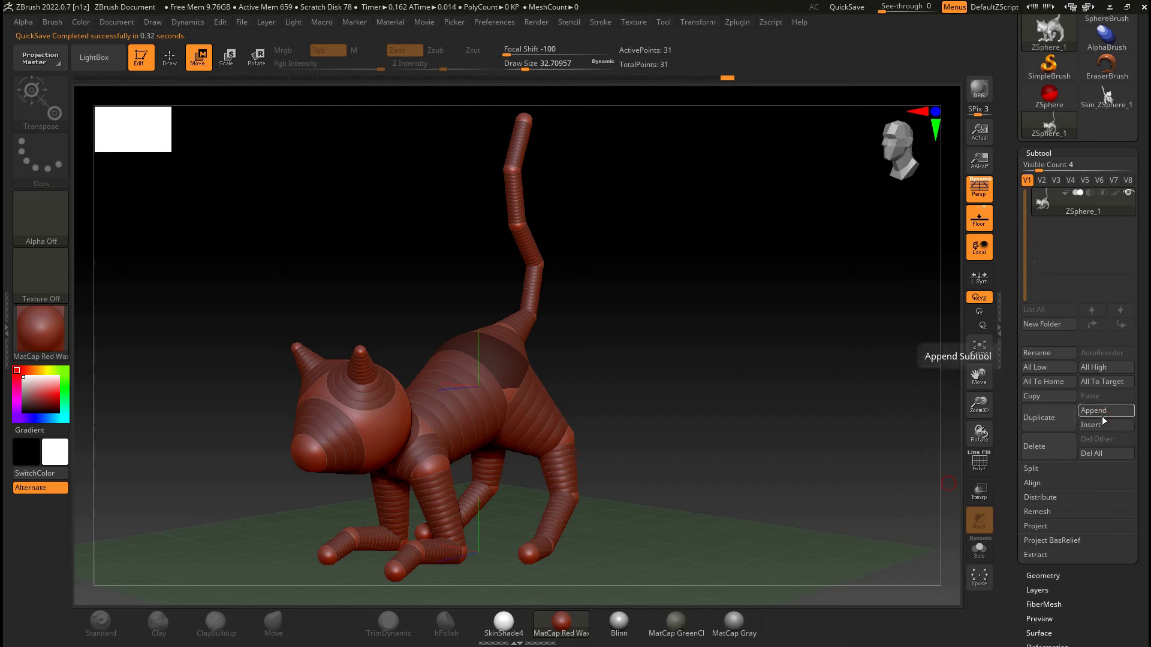
pyautogui.click(1100, 411)
pyautogui.click(1095, 412)
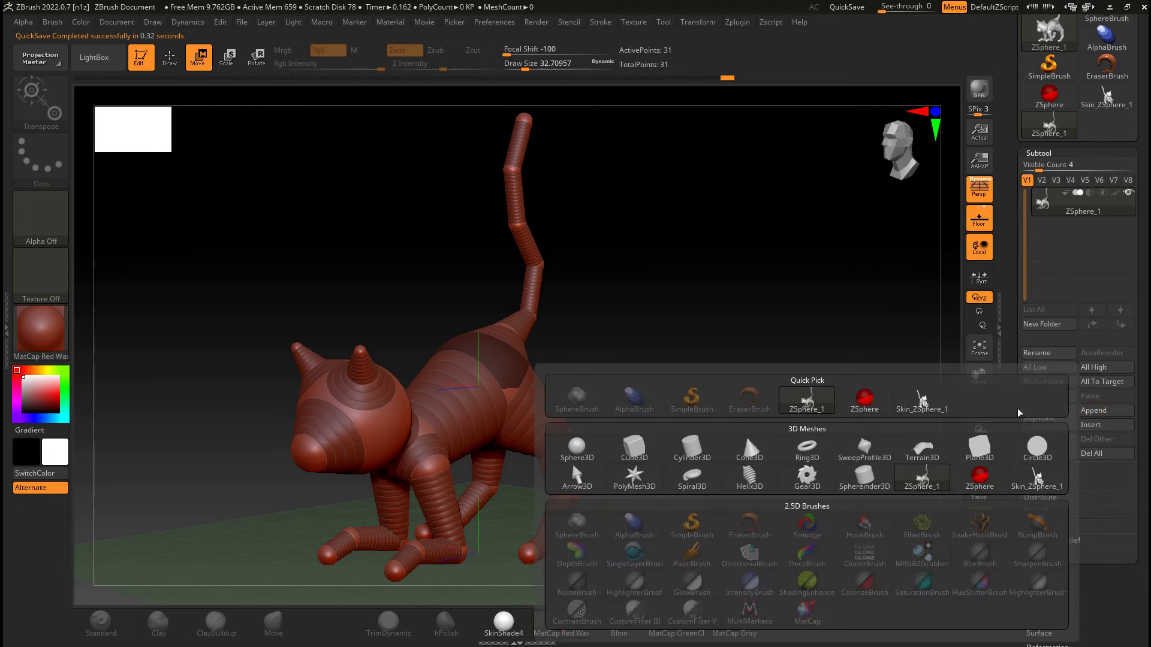
pyautogui.click(922, 401)
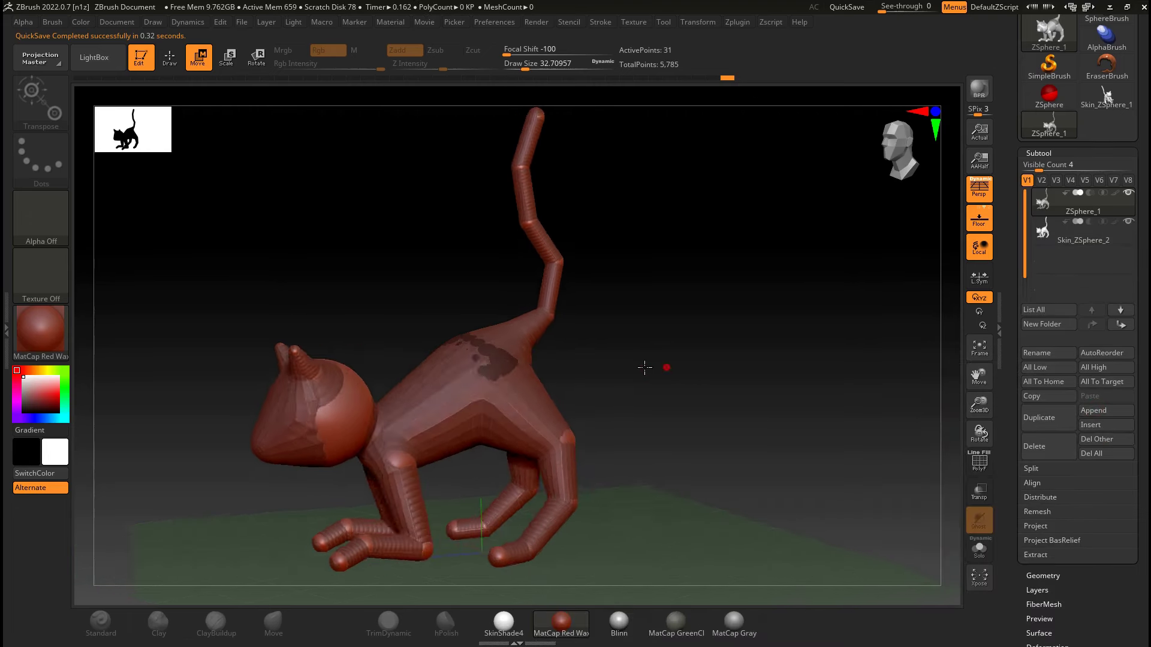
# - Select the appended skin subtool with the ZSphere_1 subtool hidden, and switch to Draw mode for sculpting
pyautogui.moveTo(644, 367); pyautogui.dragTo(848, 300)
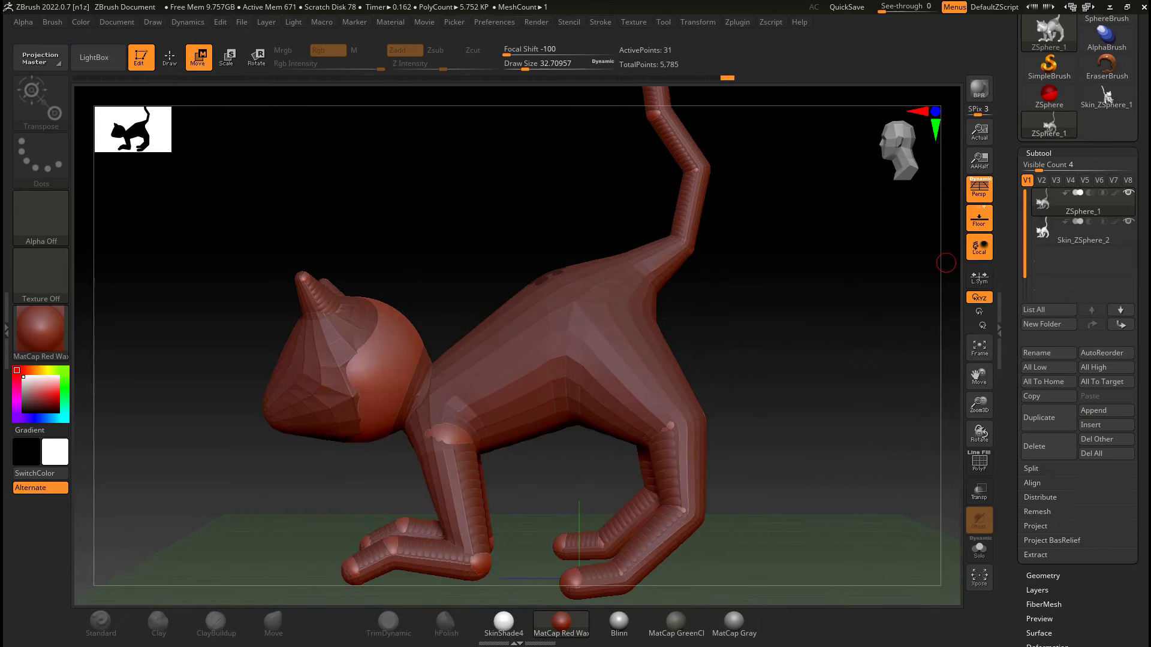
pyautogui.click(1063, 233)
pyautogui.moveTo(788, 311); pyautogui.dragTo(785, 345)
pyautogui.press('q')
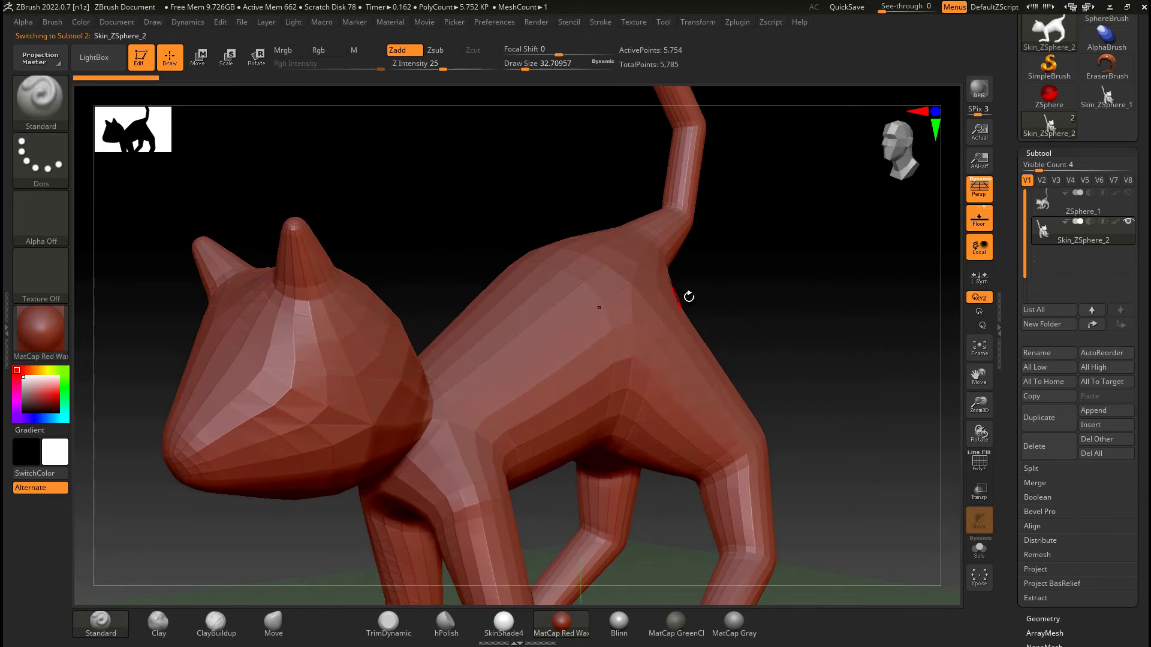
pyautogui.moveTo(737, 301)
pyautogui.mouseDown()
pyautogui.moveTo(766, 254)
pyautogui.moveTo(952, 283)
pyautogui.mouseUp()
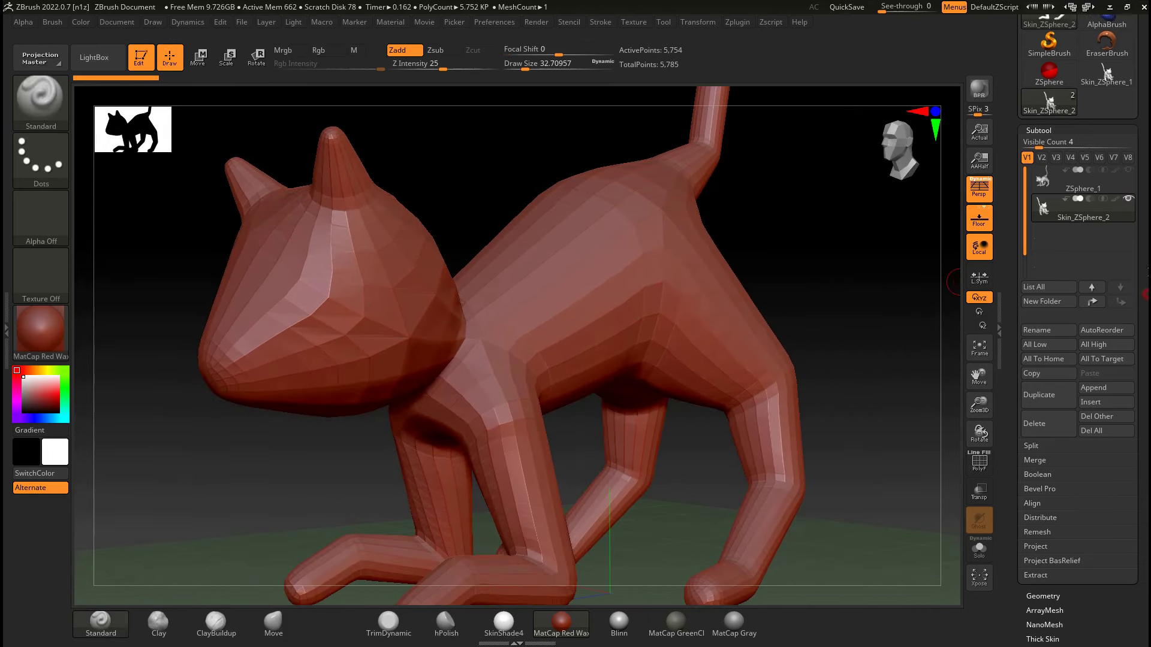
pyautogui.scroll(-4, 1137, 296)
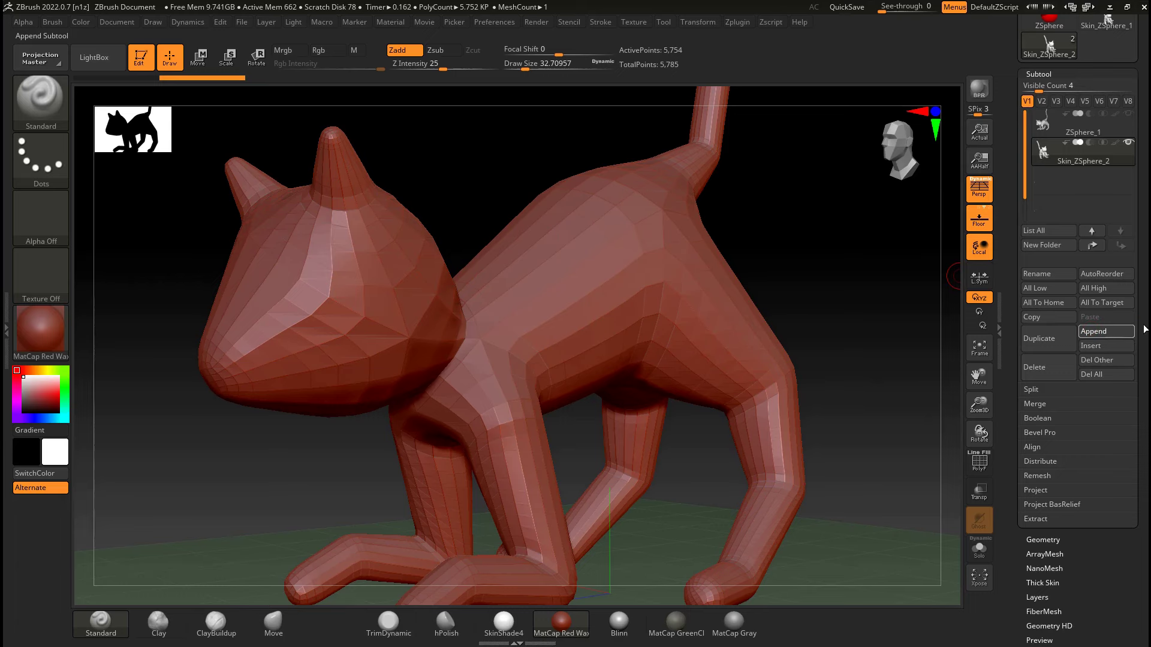
# - Subdivide the cat skin mesh twice with smoothing on, up to subdivision level 4
pyautogui.click(1106, 331)
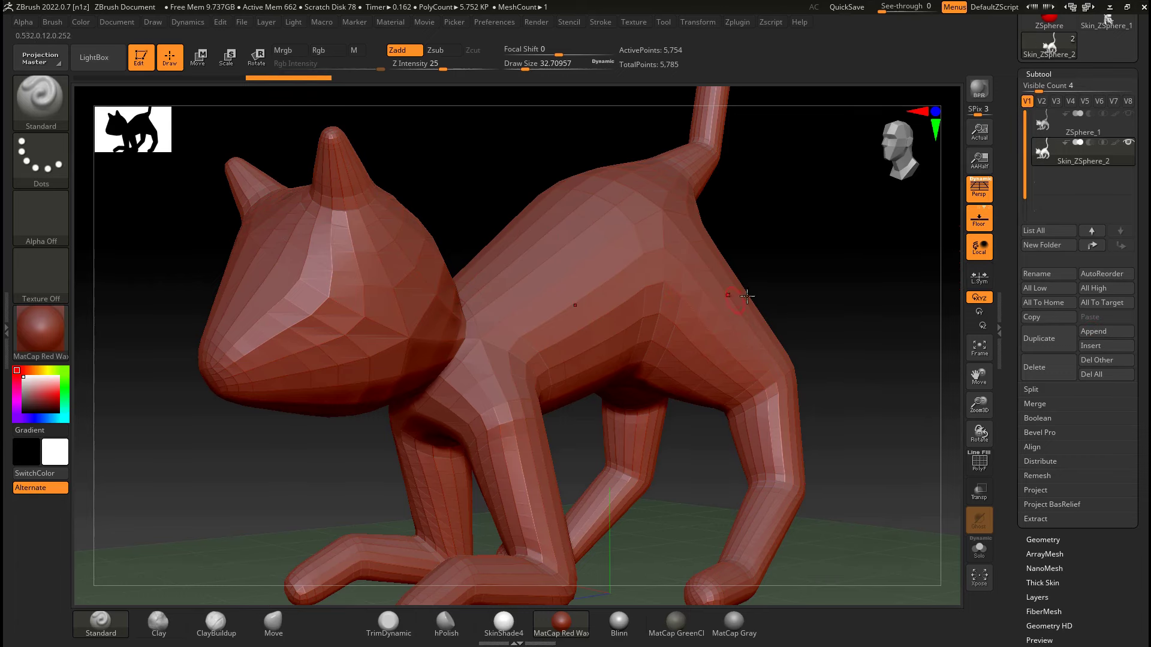
pyautogui.moveTo(814, 276); pyautogui.dragTo(818, 288)
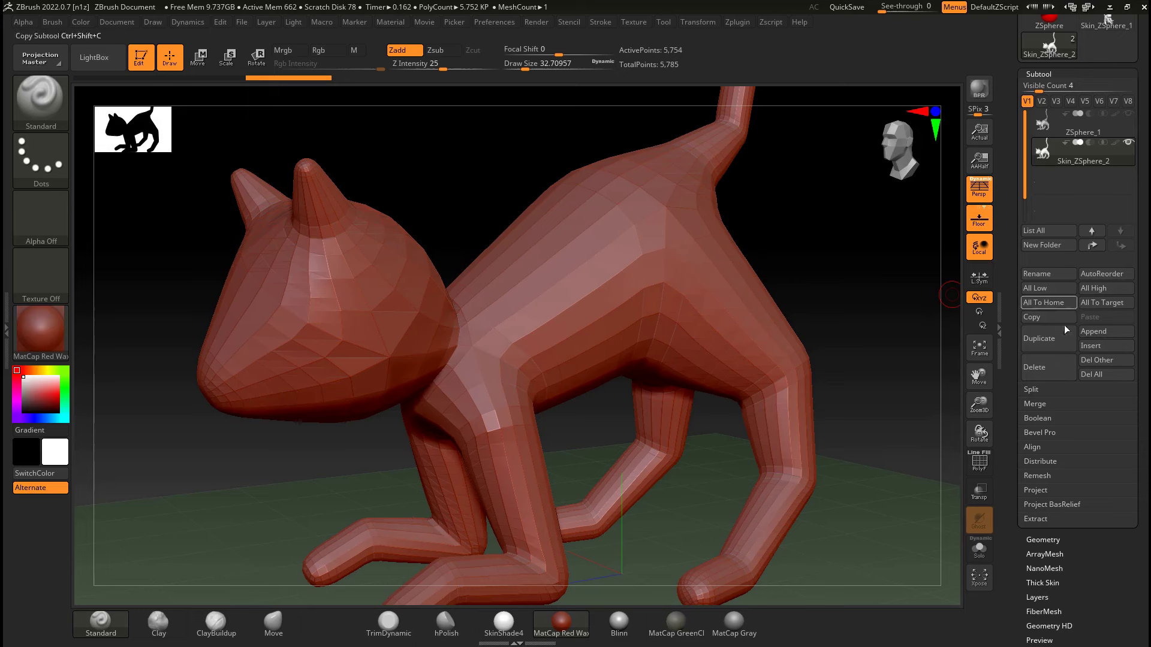
pyautogui.click(1042, 540)
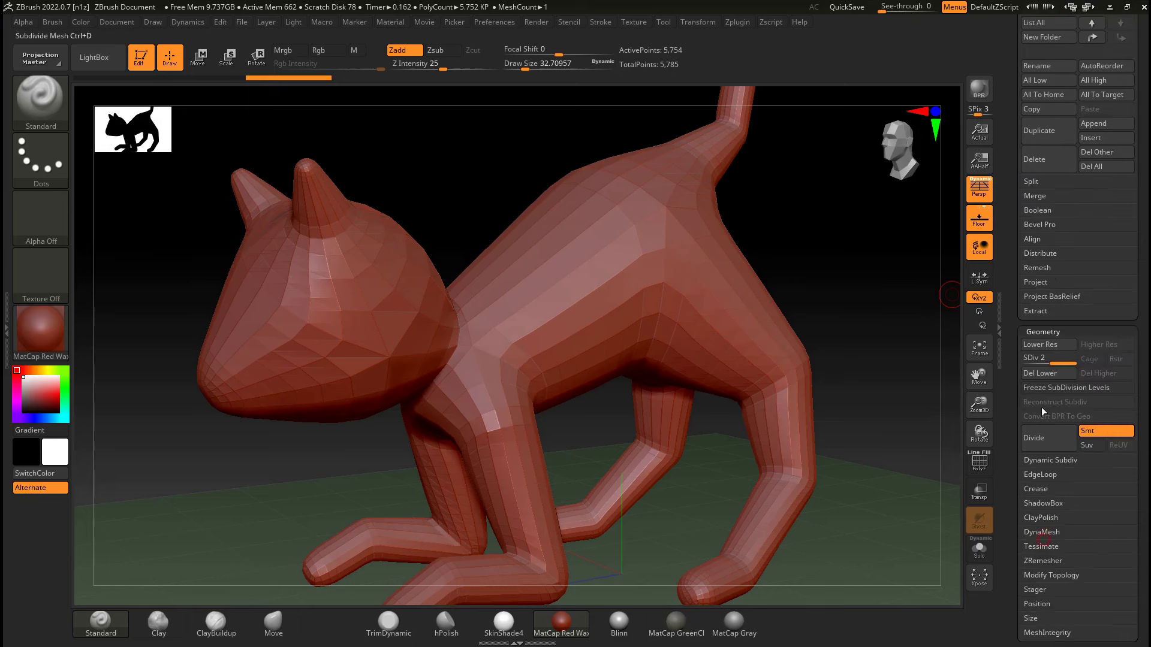
pyautogui.click(1045, 439)
pyautogui.click(1044, 438)
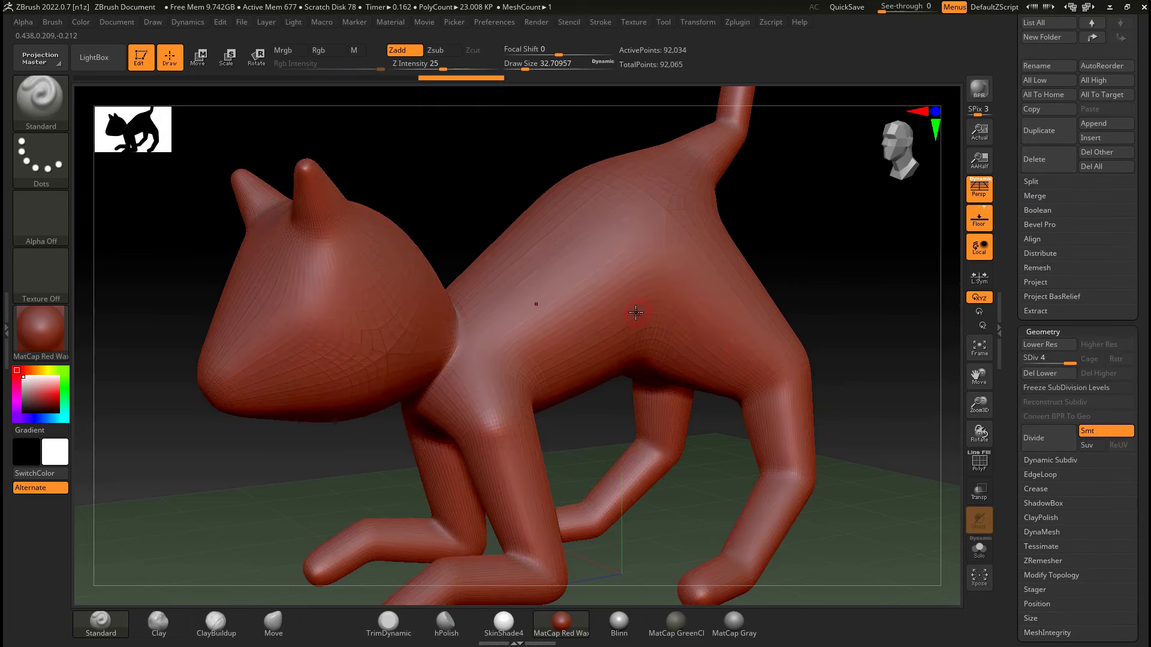
# - Choose the ClayBuildup brush with a draw size of about 116 and lay diagonal clay strokes across the cat's flank
pyautogui.press('b')
pyautogui.press('c')
pyautogui.press('b')
pyautogui.press('s')
pyautogui.moveTo(612, 304); pyautogui.dragTo(630, 301)
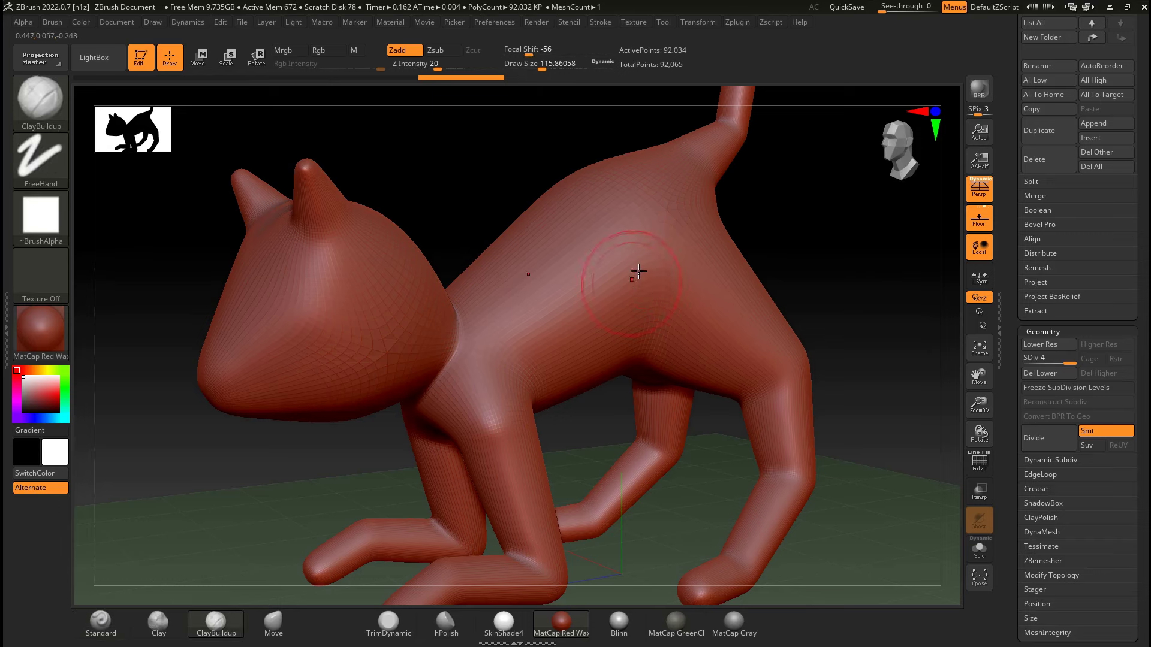
pyautogui.moveTo(659, 247); pyautogui.dragTo(516, 329)
pyautogui.moveTo(663, 200); pyautogui.dragTo(542, 298)
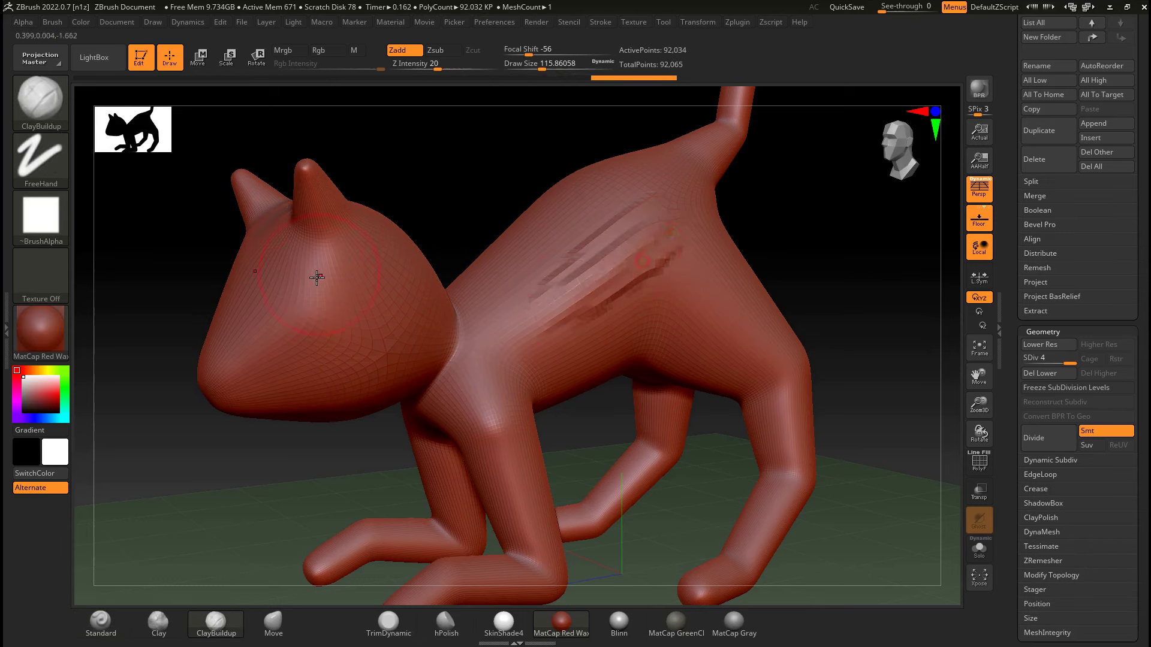
pyautogui.moveTo(316, 275)
pyautogui.mouseDown()
pyautogui.moveTo(296, 257)
pyautogui.moveTo(283, 318)
pyautogui.moveTo(329, 282)
pyautogui.moveTo(309, 278)
pyautogui.moveTo(311, 300)
pyautogui.mouseUp()
# - Smooth the clay strokes on the flank and build up more clay over the ribcage and upper back
pyautogui.keyDown('shift'); pyautogui.moveTo(613, 242); pyautogui.dragTo(563, 291); pyautogui.keyUp('shift')
pyautogui.keyDown('shift'); pyautogui.moveTo(591, 294); pyautogui.dragTo(653, 264); pyautogui.keyUp('shift')
pyautogui.moveTo(735, 226); pyautogui.dragTo(791, 226)
pyautogui.moveTo(573, 222)
pyautogui.mouseDown()
pyautogui.moveTo(513, 277)
pyautogui.moveTo(556, 275)
pyautogui.moveTo(581, 318)
pyautogui.moveTo(540, 308)
pyautogui.mouseUp()
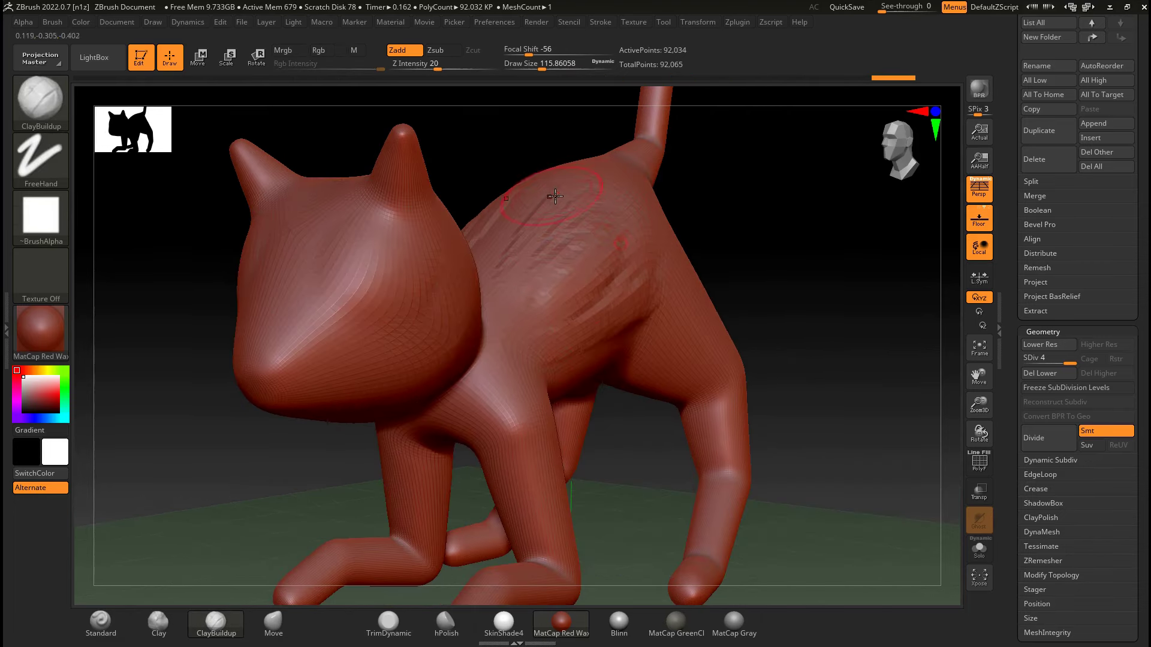
pyautogui.moveTo(555, 196)
pyautogui.mouseDown()
pyautogui.moveTo(498, 204)
pyautogui.moveTo(610, 205)
pyautogui.mouseUp()
# - Build up clay along the side of the torso and from the hip down the hind thigh
pyautogui.moveTo(851, 252); pyautogui.dragTo(773, 252)
pyautogui.moveTo(521, 336); pyautogui.dragTo(641, 276)
pyautogui.moveTo(684, 264)
pyautogui.mouseDown()
pyautogui.moveTo(779, 383)
pyautogui.moveTo(780, 434)
pyautogui.mouseUp()
pyautogui.moveTo(875, 252)
pyautogui.mouseDown()
pyautogui.moveTo(839, 251)
pyautogui.moveTo(851, 246)
pyautogui.mouseUp()
pyautogui.moveTo(738, 341); pyautogui.dragTo(785, 384)
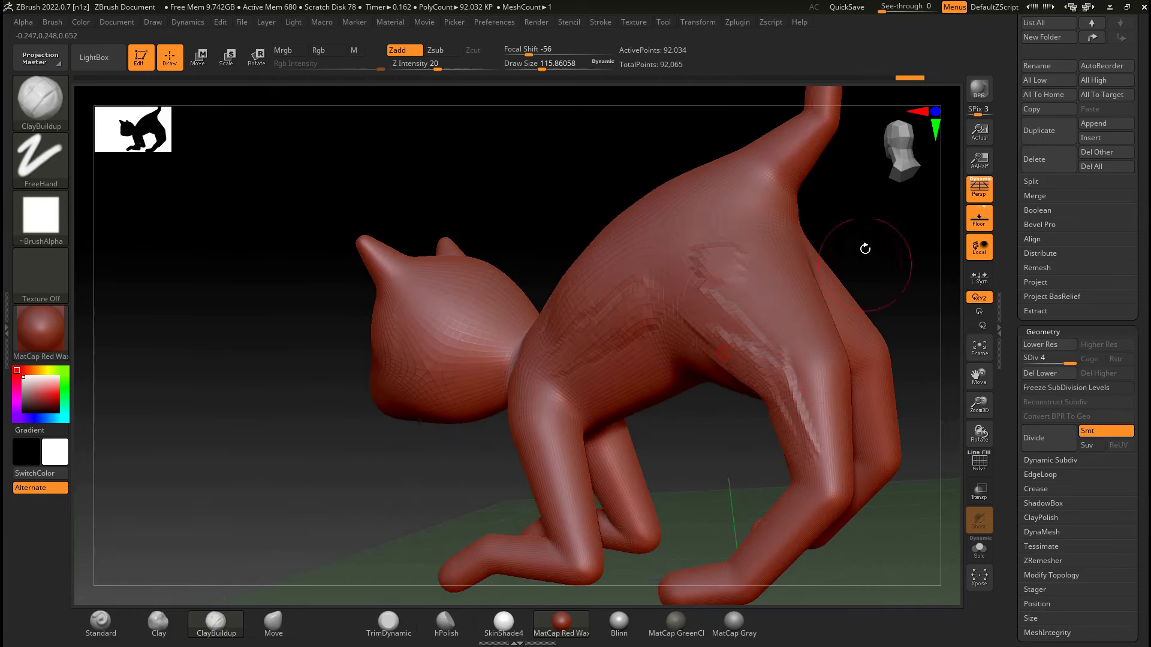
# - Add clay strokes along the lower flank and down the hind leg, smoothing the upper thigh
pyautogui.moveTo(865, 248); pyautogui.dragTo(729, 370)
pyautogui.moveTo(627, 416); pyautogui.dragTo(729, 366)
pyautogui.moveTo(749, 311); pyautogui.dragTo(779, 401)
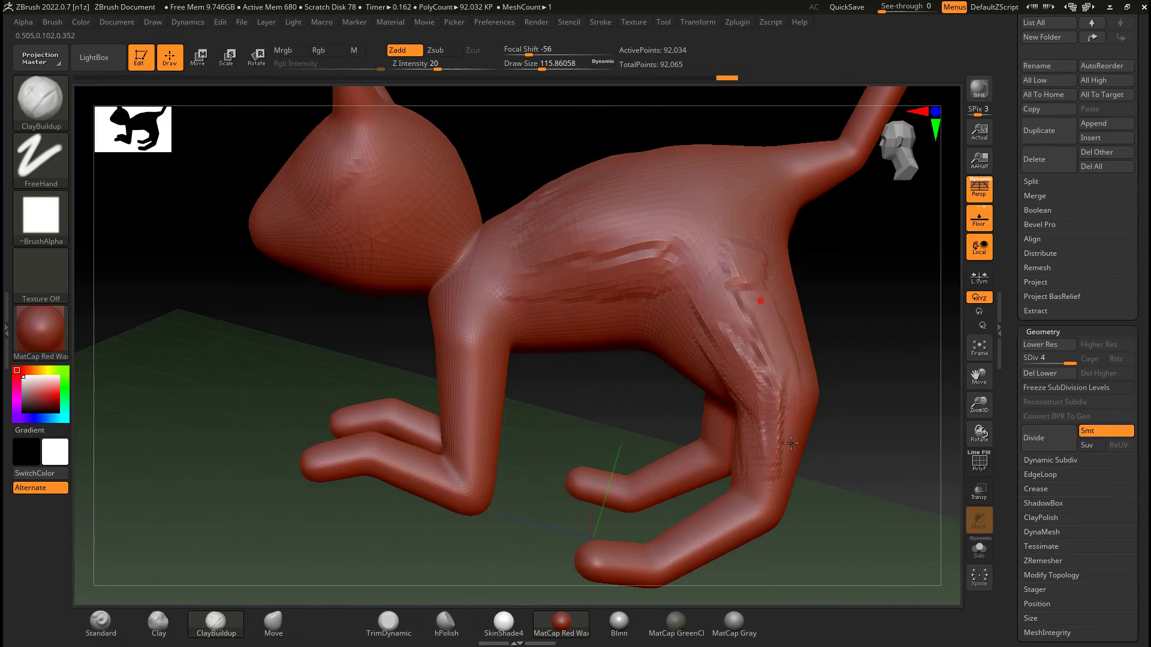
pyautogui.moveTo(844, 303); pyautogui.dragTo(773, 321)
pyautogui.moveTo(705, 342); pyautogui.dragTo(759, 445)
pyautogui.moveTo(713, 320)
pyautogui.keyDown('shift'); pyautogui.mouseDown()
pyautogui.moveTo(729, 378)
pyautogui.moveTo(763, 344)
pyautogui.mouseUp(); pyautogui.keyUp('shift')
pyautogui.moveTo(836, 304)
pyautogui.mouseDown()
pyautogui.moveTo(826, 294)
pyautogui.moveTo(858, 303)
pyautogui.moveTo(873, 278)
pyautogui.mouseUp()
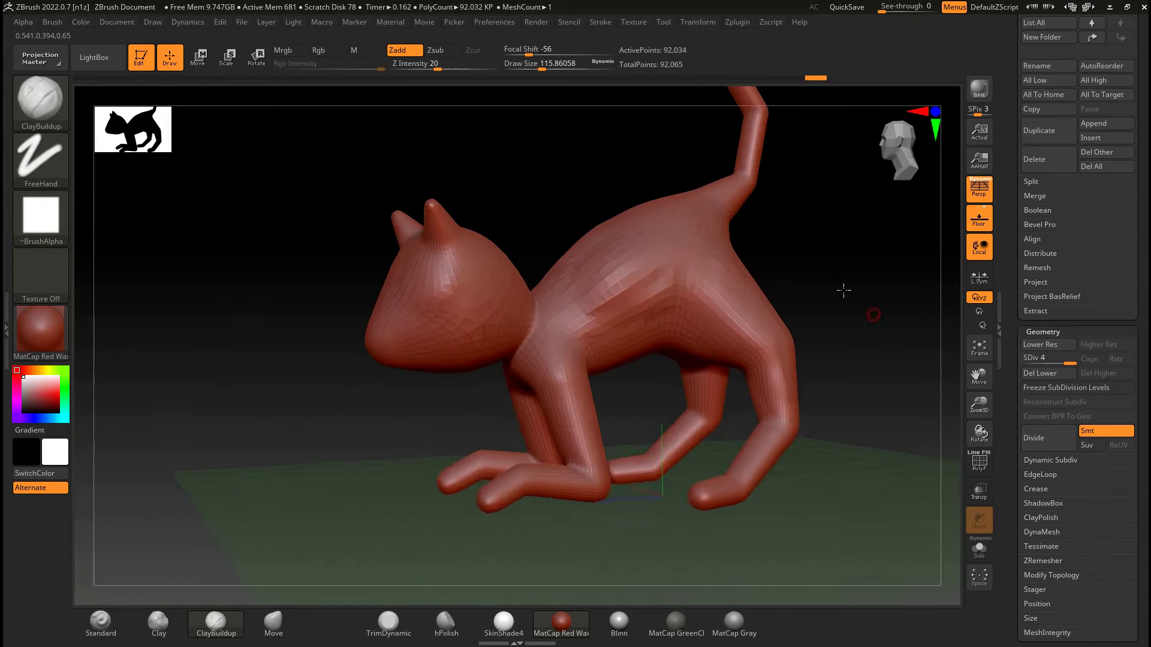